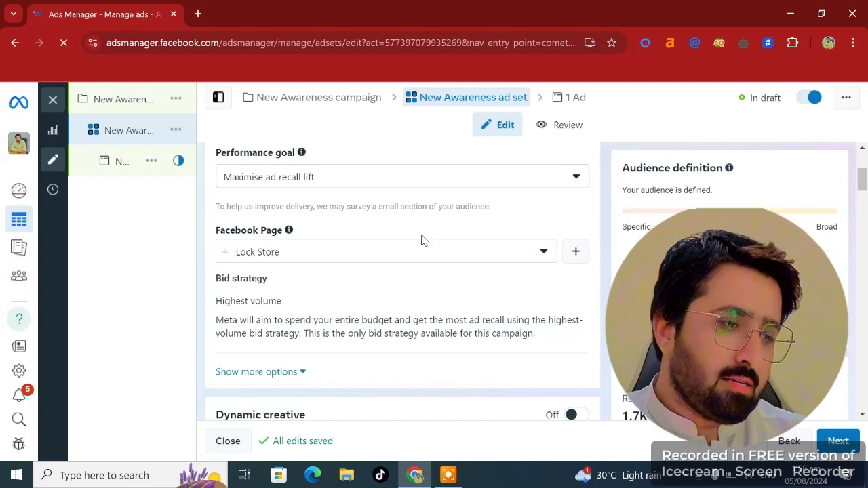
- Enable an end date for the ad set's schedule, keeping the daily budget option
scroll(418, 200, down, 2)
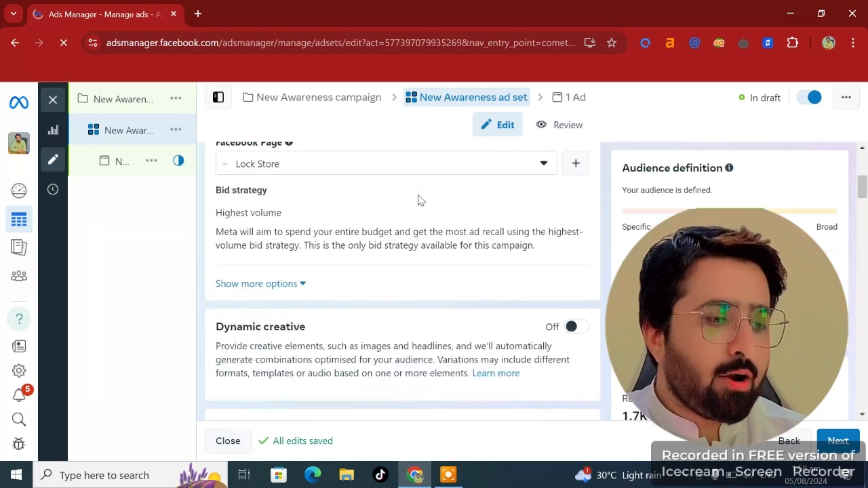
scroll(418, 200, down, 3)
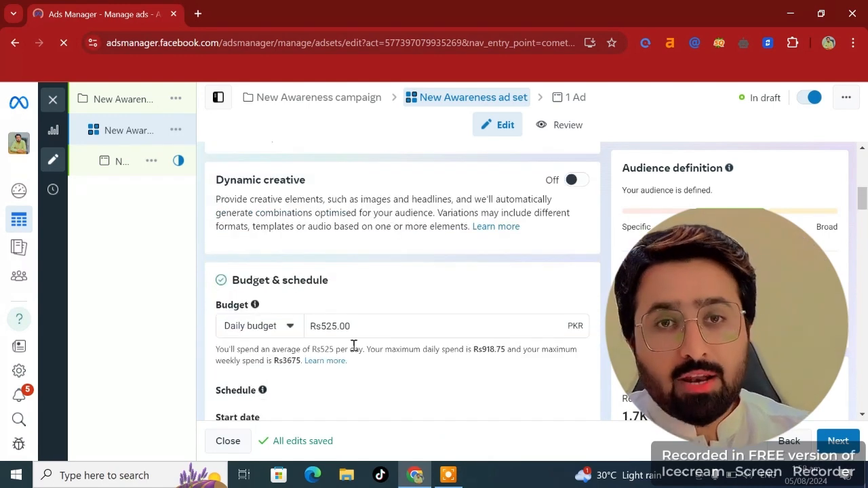
scroll(353, 346, down, 1)
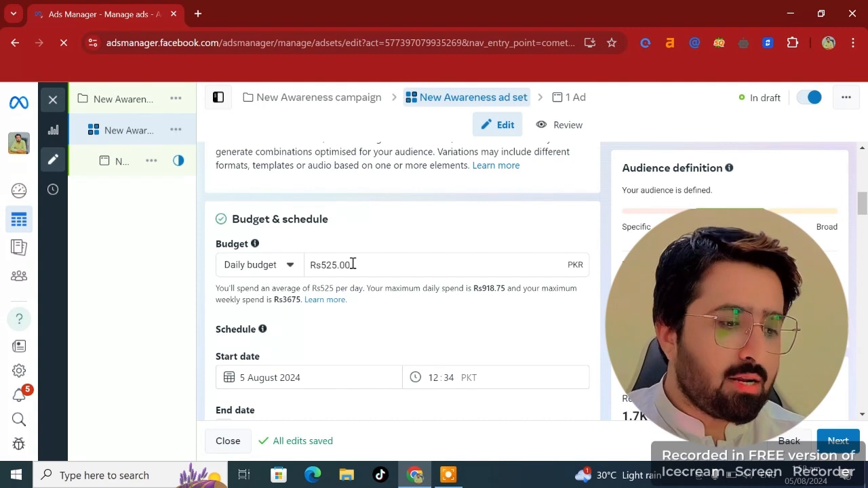
click(289, 267)
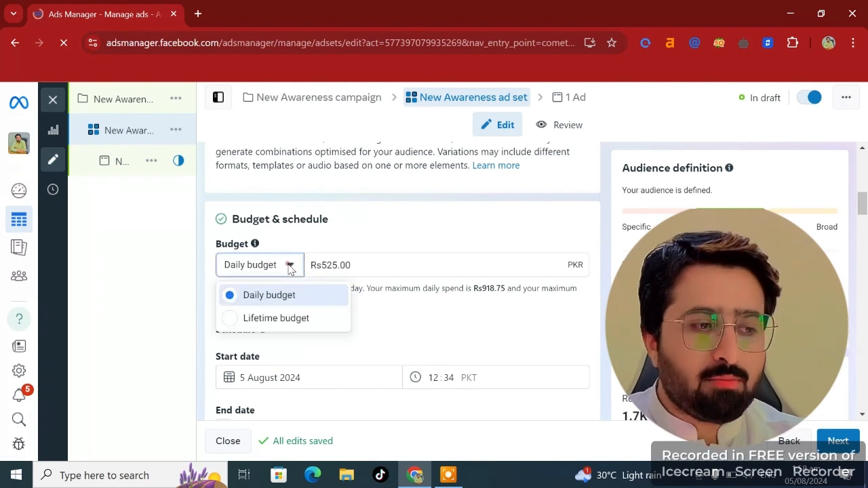
click(360, 271)
scroll(294, 218, down, 3)
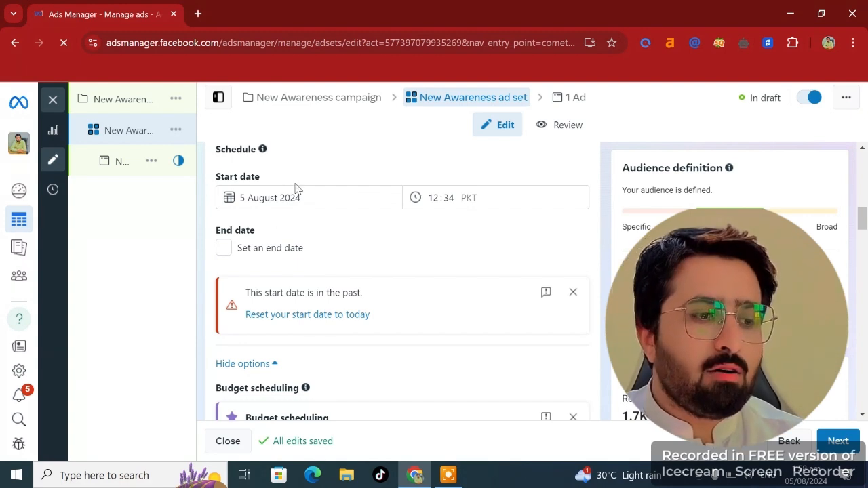
click(222, 248)
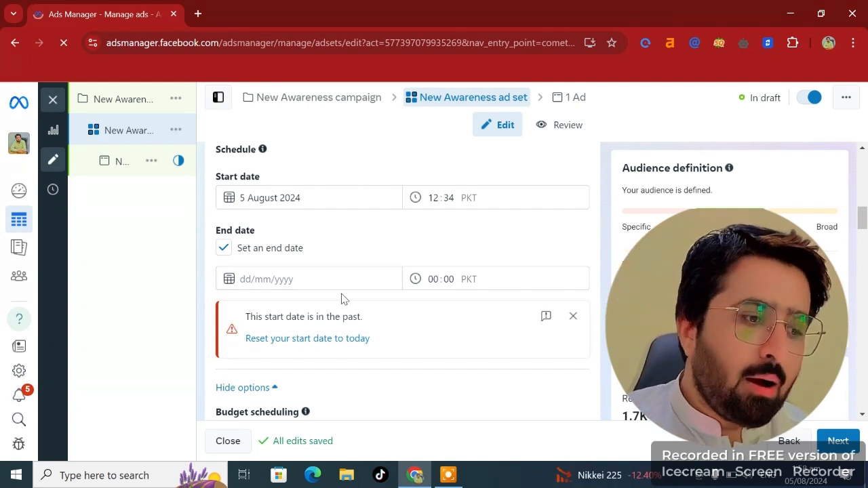
- Open the location targeting for editing and remove all the existing Pakistan locations
scroll(342, 297, down, 1)
scroll(342, 297, down, 8)
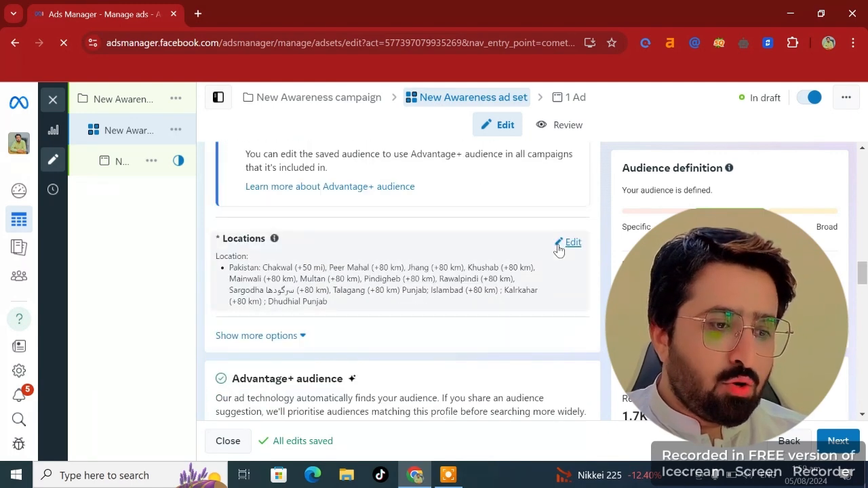
click(563, 242)
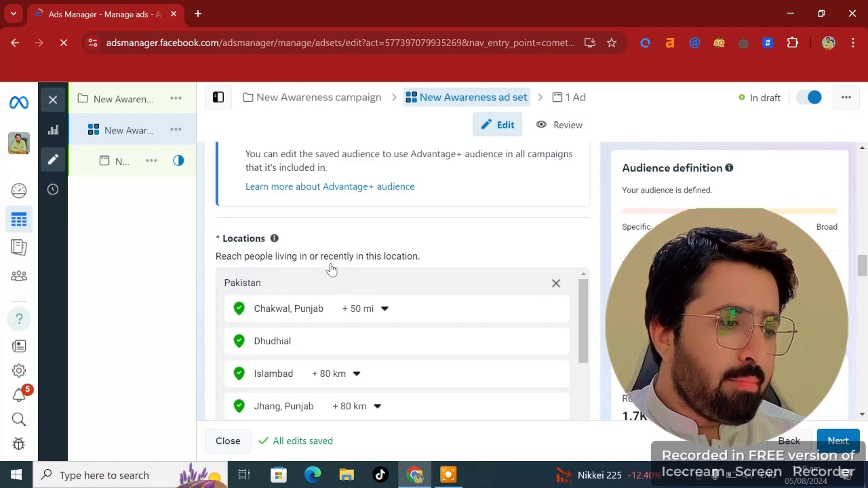
click(555, 284)
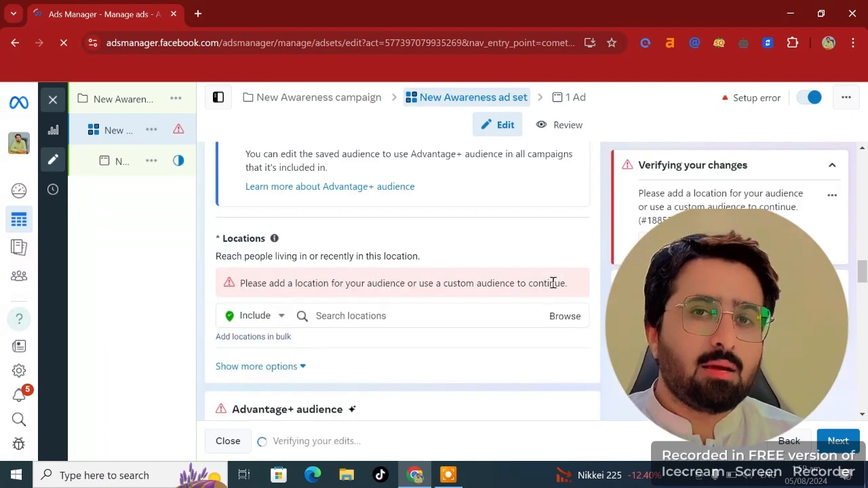
- Search for pakistan and add Pakistan as the targeted location
click(393, 316)
text(pakistan)
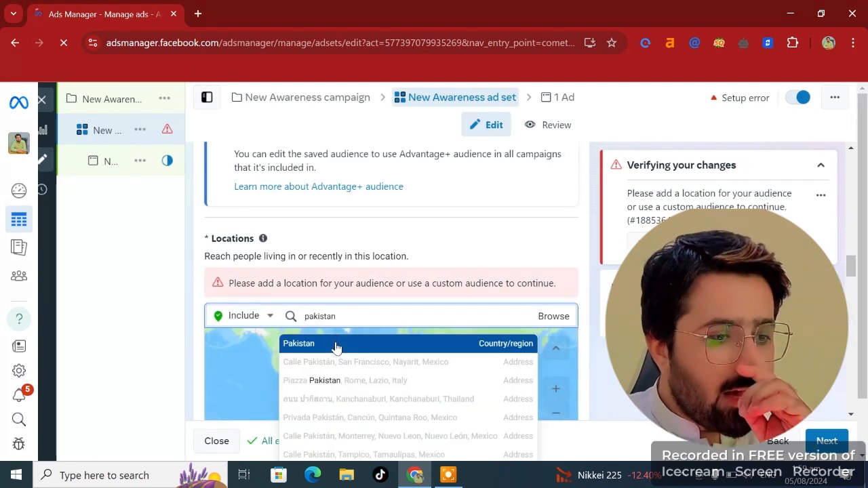
click(333, 349)
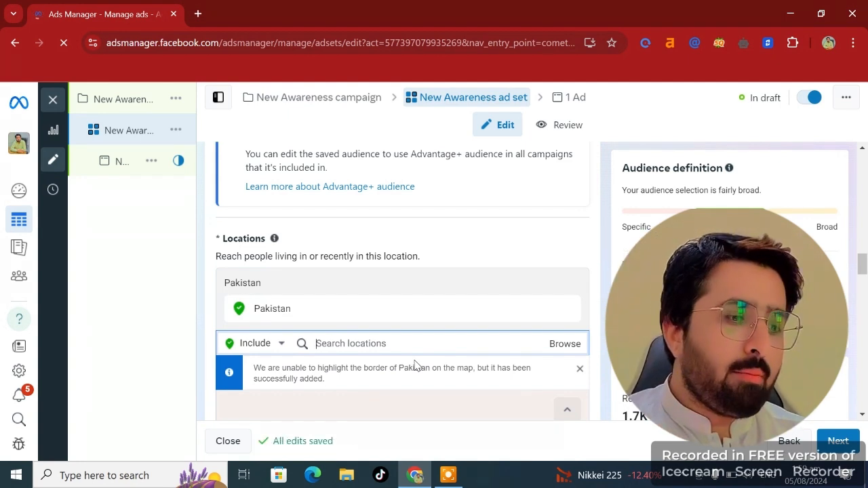
- Search for laho and add Lahore, Punjab as the targeted location
text(laho)
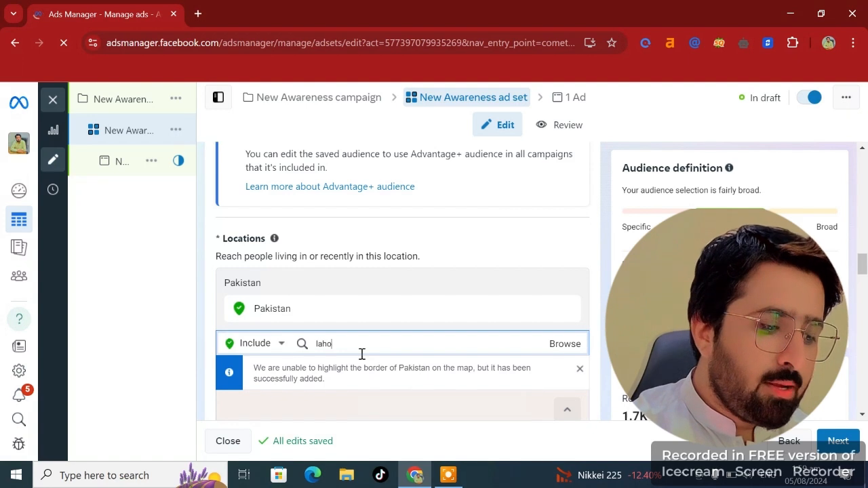
key(Return)
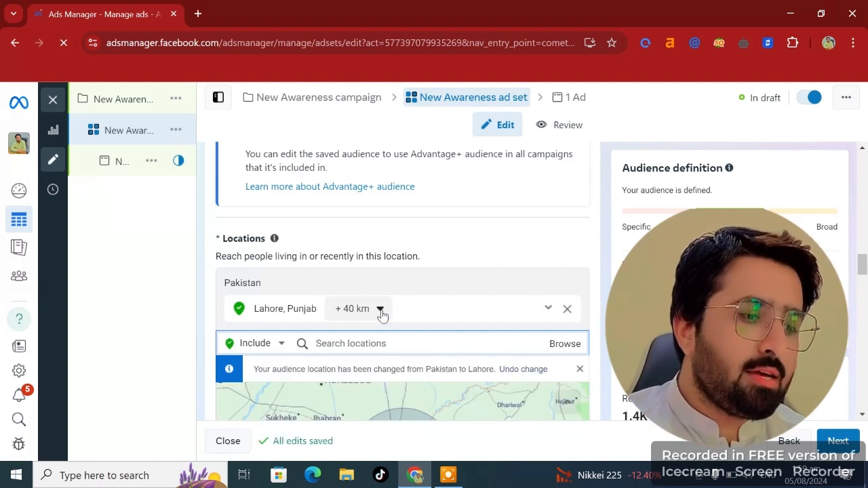
click(381, 313)
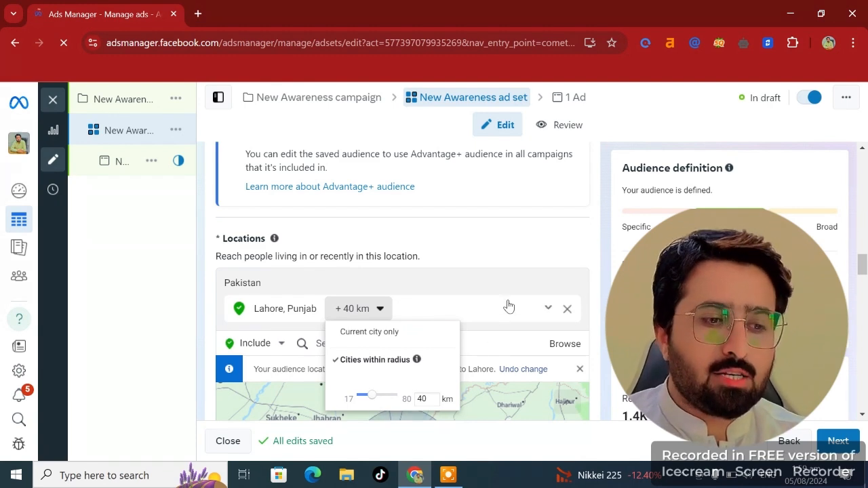
click(456, 354)
scroll(372, 289, down, 2)
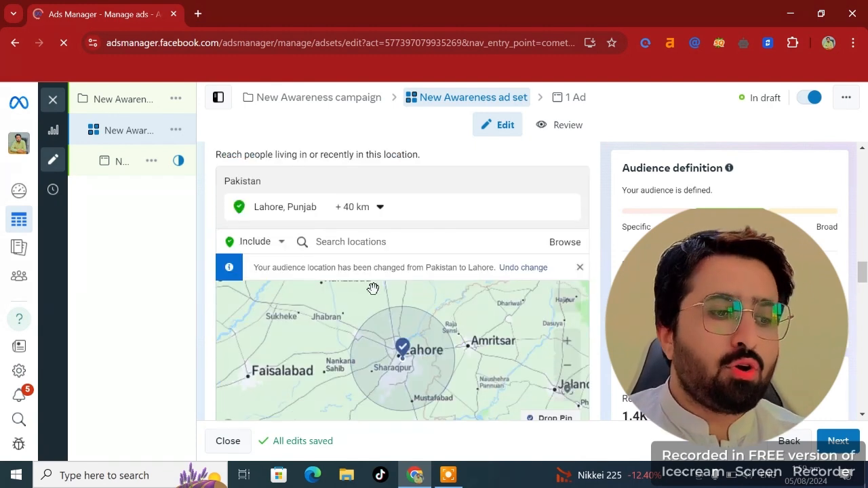
- Switch the location search mode from Include to Add exclusions
click(280, 241)
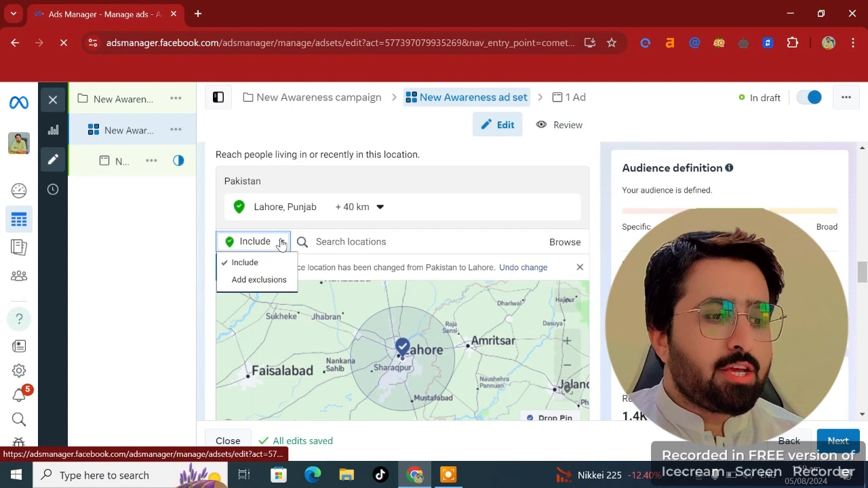
click(278, 279)
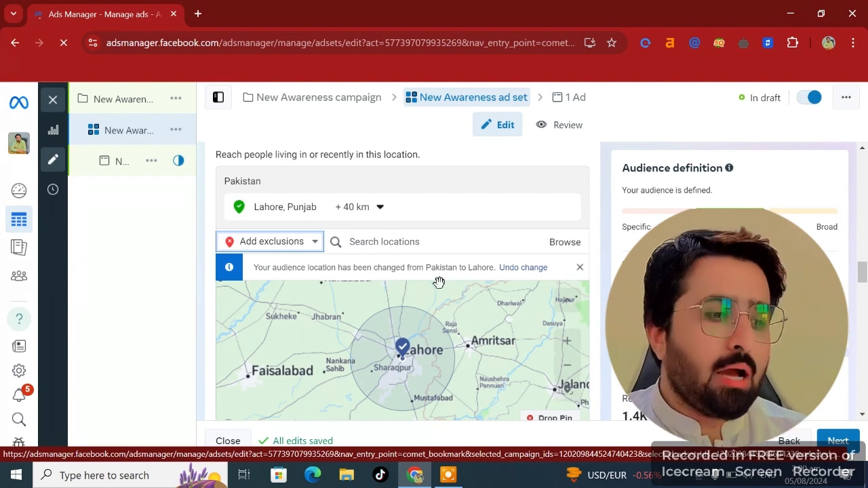
- Edit the audience age range to target people from 21 to 55
scroll(439, 281, down, 10)
click(322, 324)
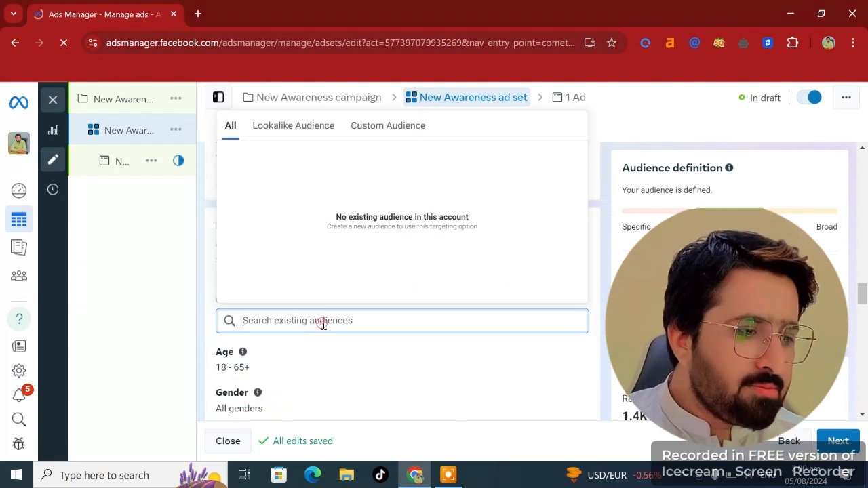
click(285, 377)
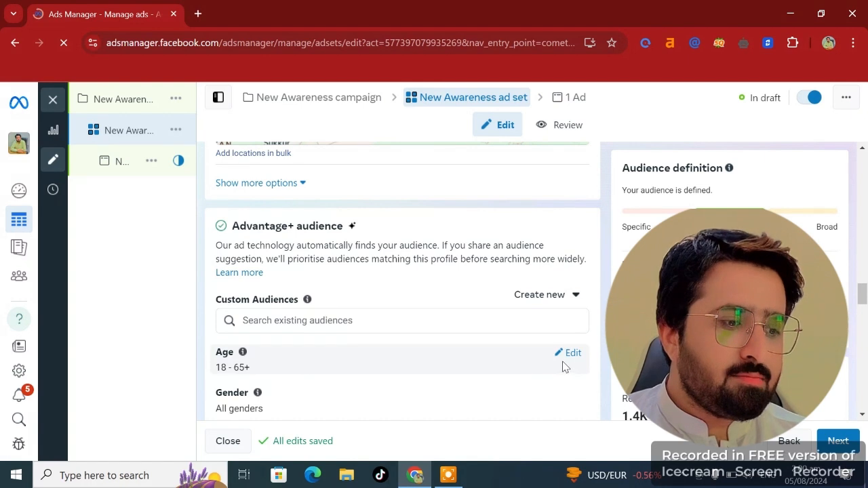
scroll(456, 360, down, 2)
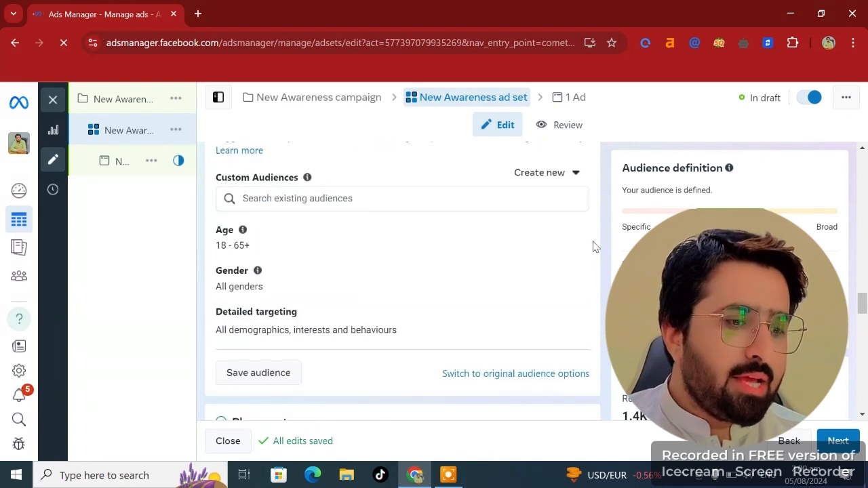
click(566, 229)
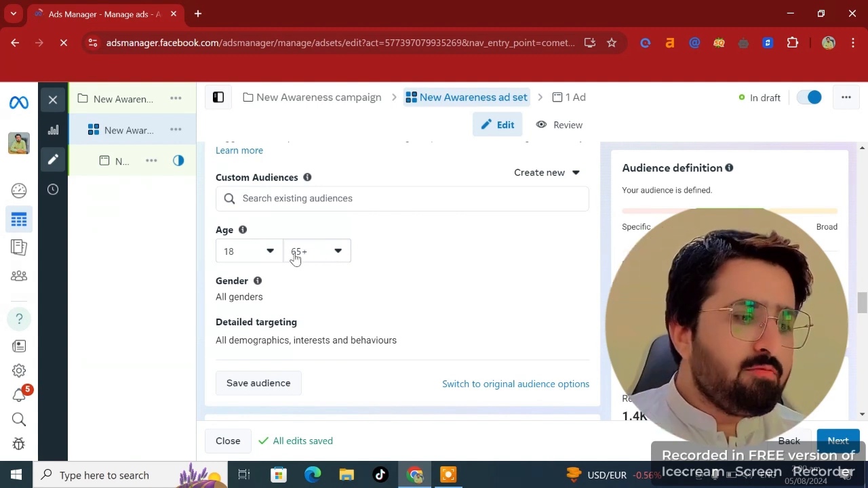
click(272, 252)
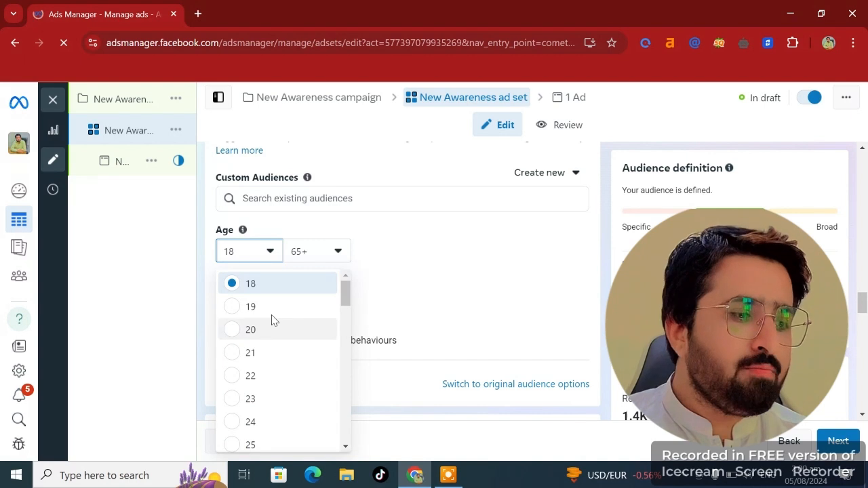
click(337, 252)
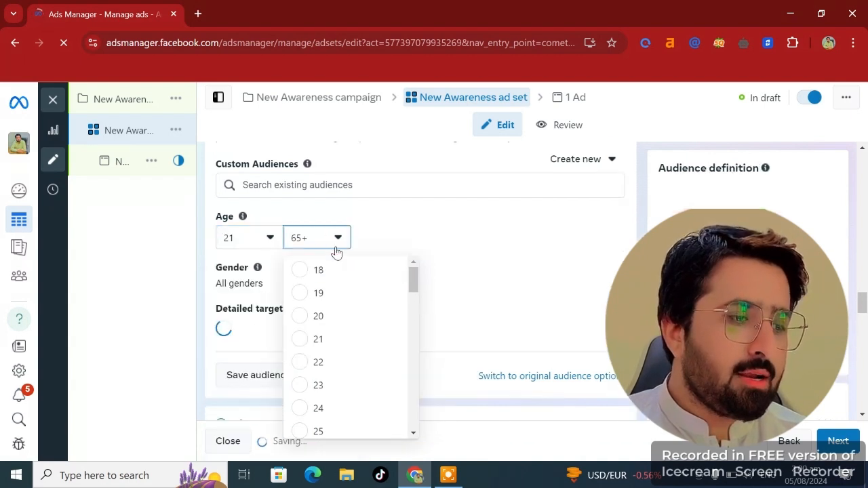
scroll(340, 337, up, 4)
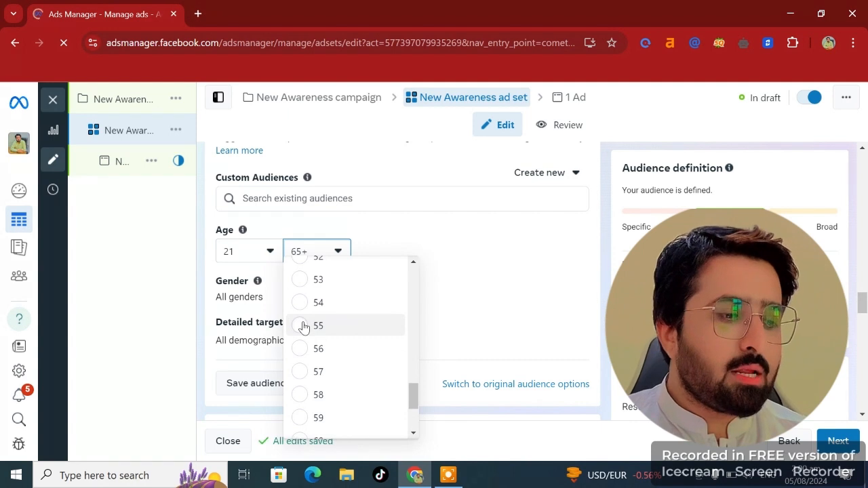
click(303, 326)
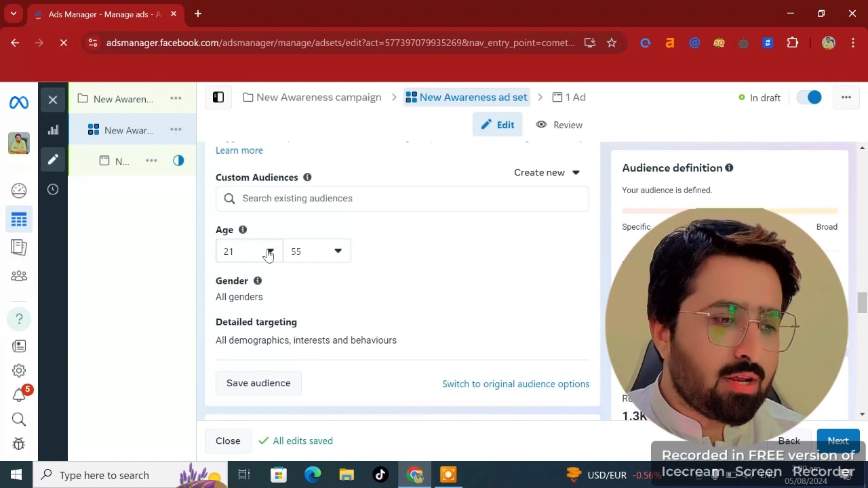
- Open the audience gender setting for editing
scroll(295, 289, down, 1)
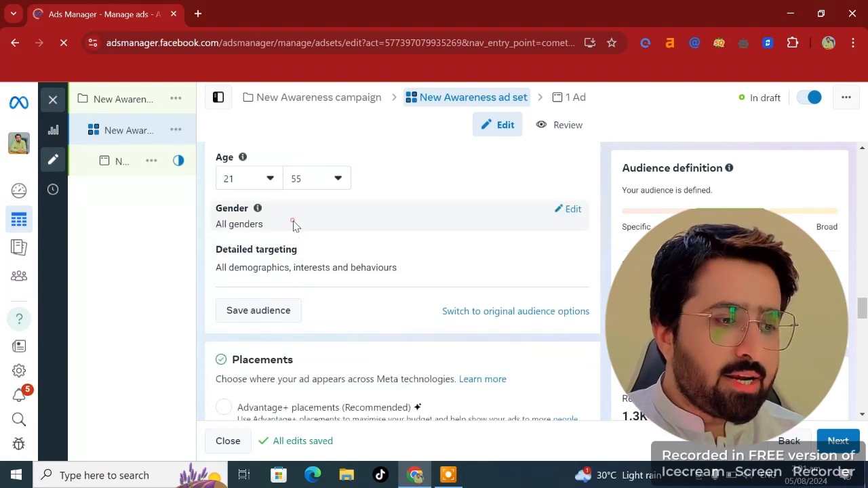
click(563, 210)
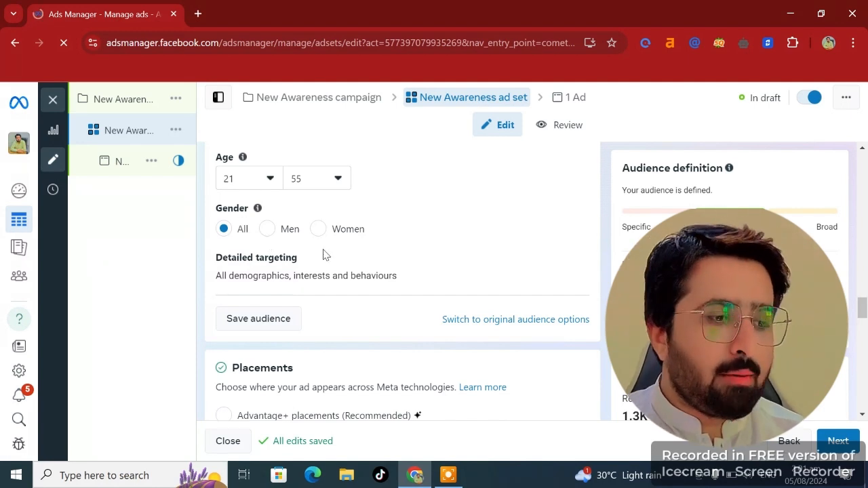
scroll(321, 254, down, 1)
click(403, 187)
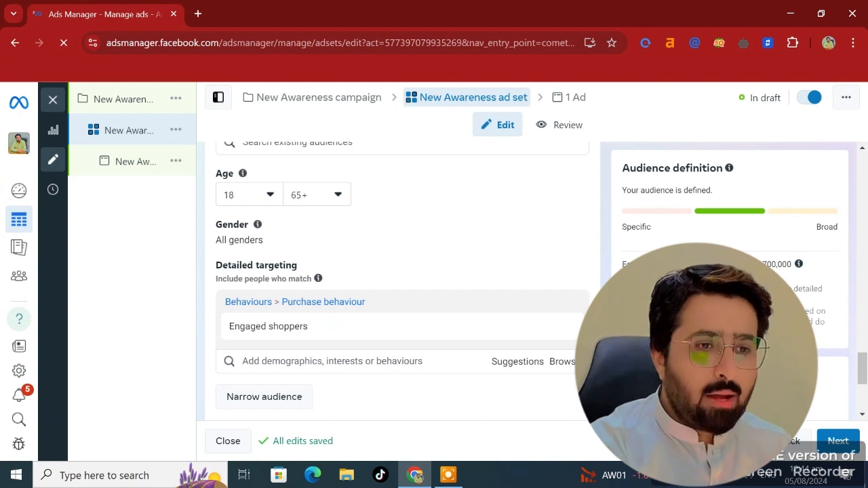
- Search detailed targeting for shoes and add the Shoes (footwear) interest
click(302, 361)
text(sho)
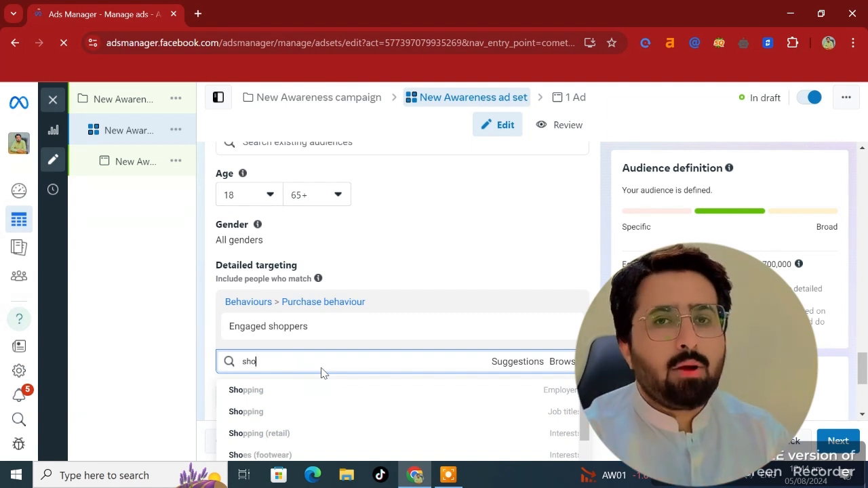
key(BackSpace)
key(BackSpace)
key(BackSpace)
text(sh)
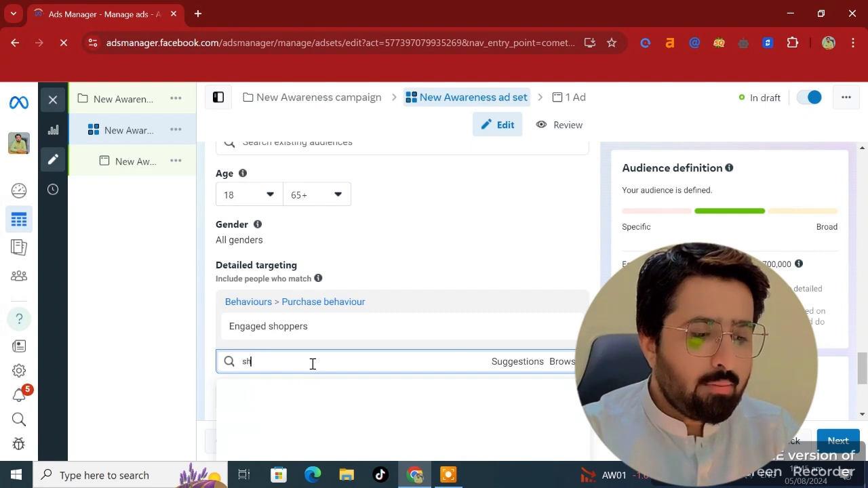
text(oe)
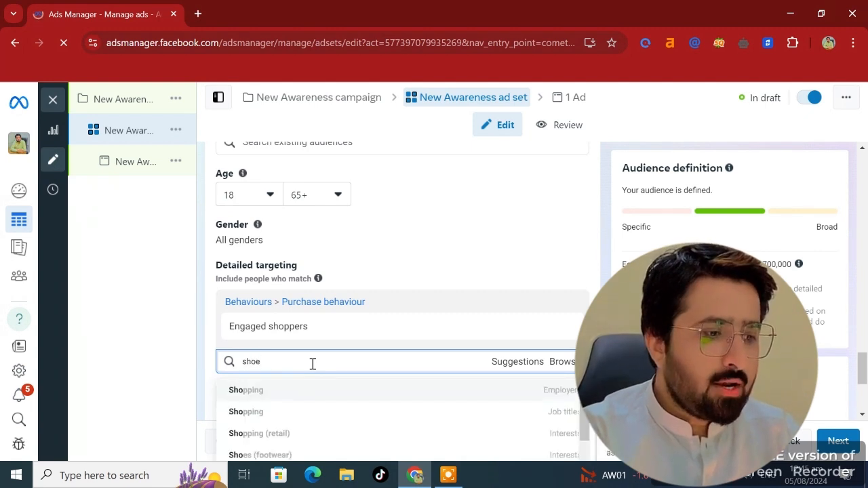
text(s)
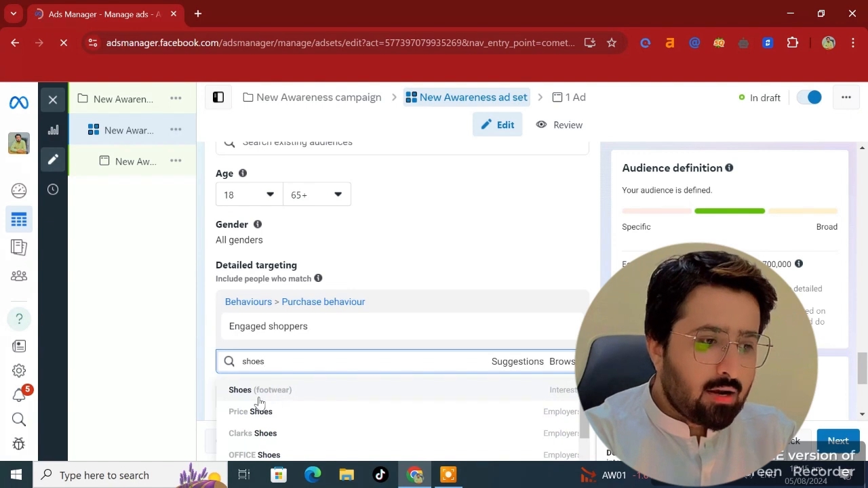
scroll(263, 411, down, 1)
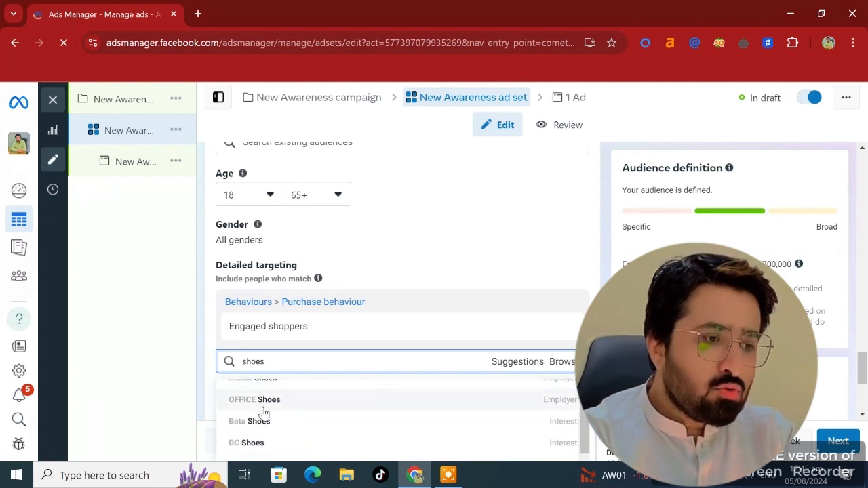
scroll(263, 413, down, 1)
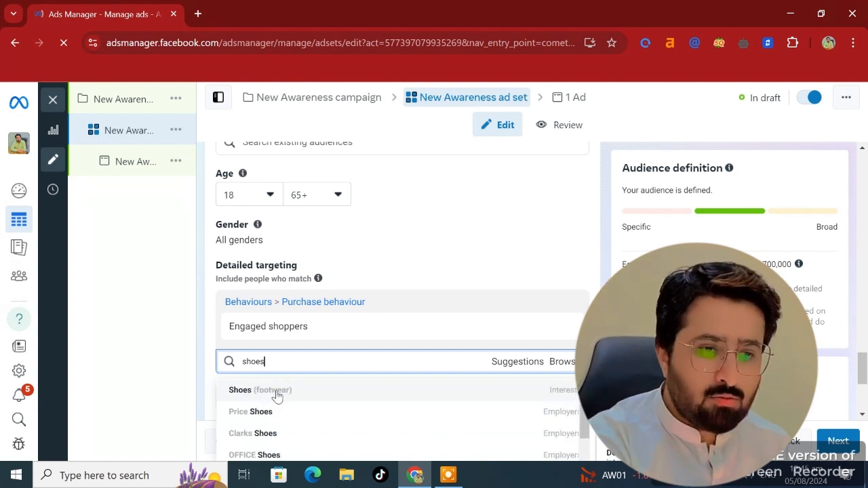
click(278, 386)
scroll(351, 396, down, 2)
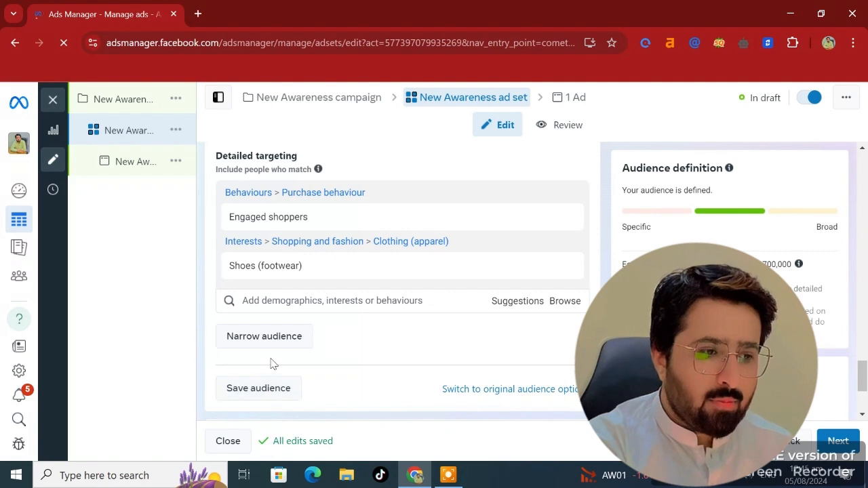
- Save the current targeting as a saved audience, keeping the suggested audience name
click(273, 397)
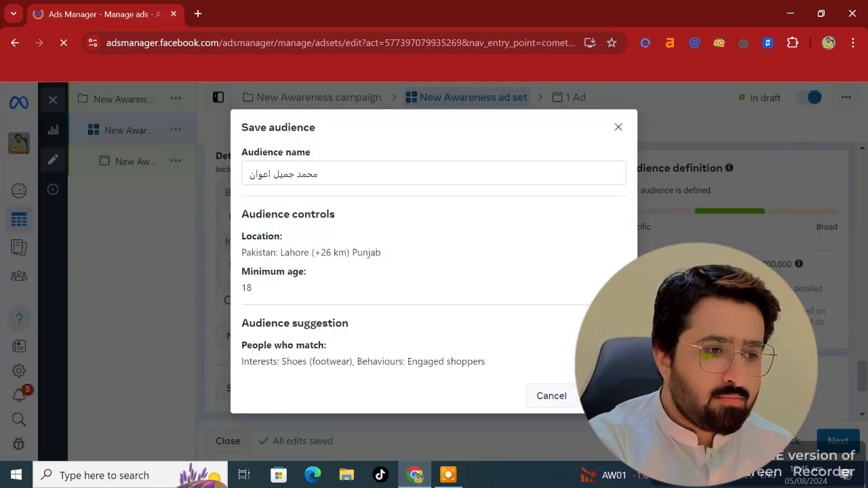
scroll(330, 411, down, 3)
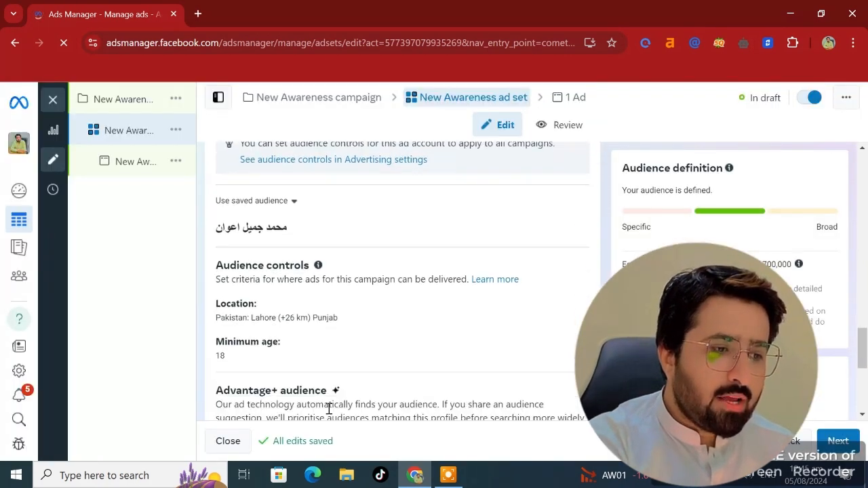
- Edit the ad set's placements and switch from Advantage+ placements to Manual placements
scroll(329, 409, down, 3)
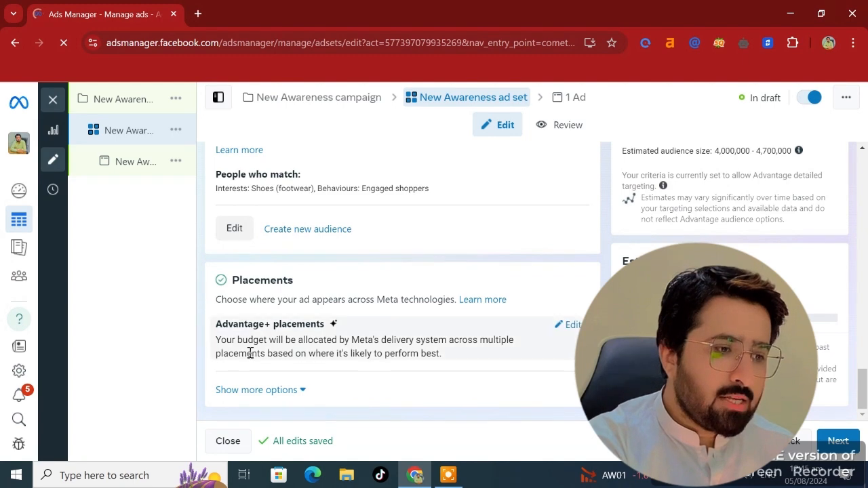
click(573, 325)
scroll(373, 328, down, 1)
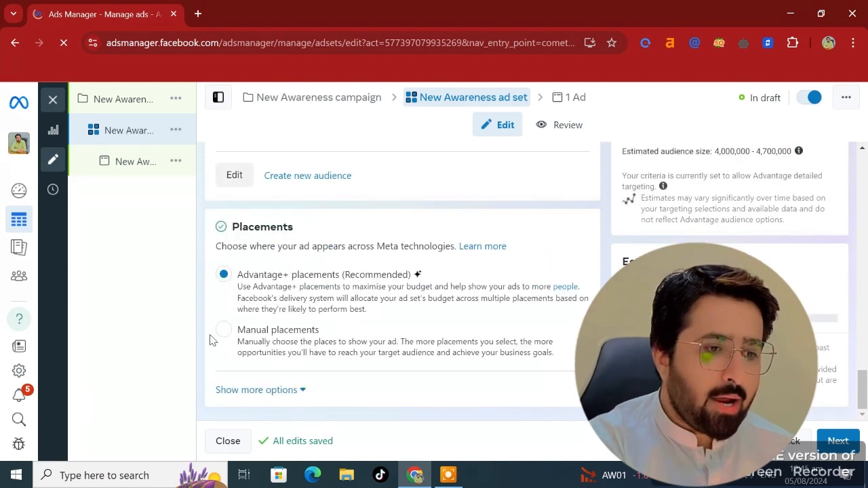
click(388, 325)
- Expand and review the Feeds, Search results and Messages placement groups
scroll(388, 324, down, 6)
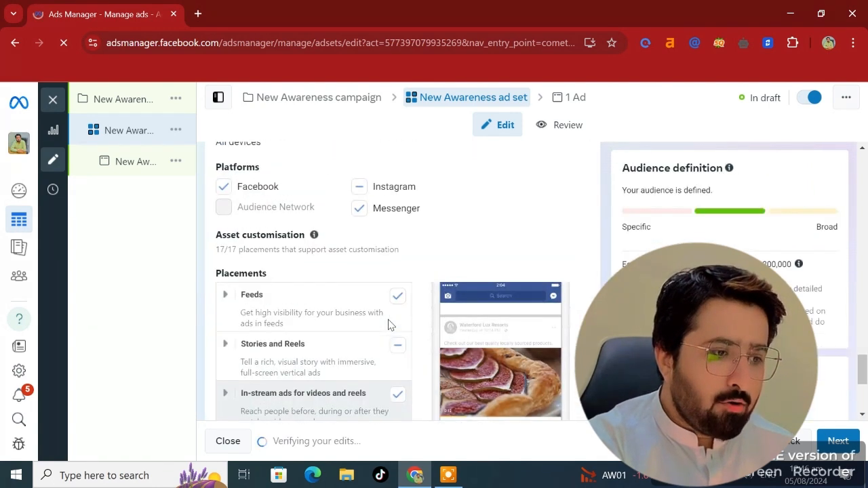
scroll(388, 325, down, 2)
click(224, 210)
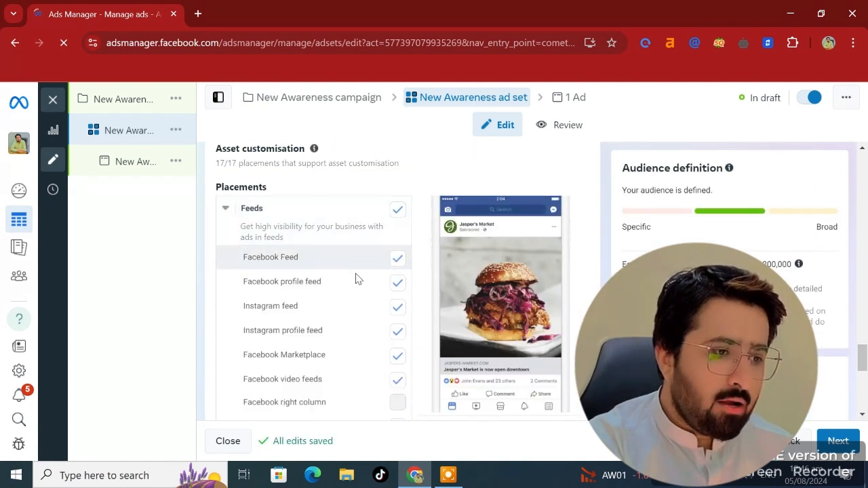
scroll(398, 354, down, 1)
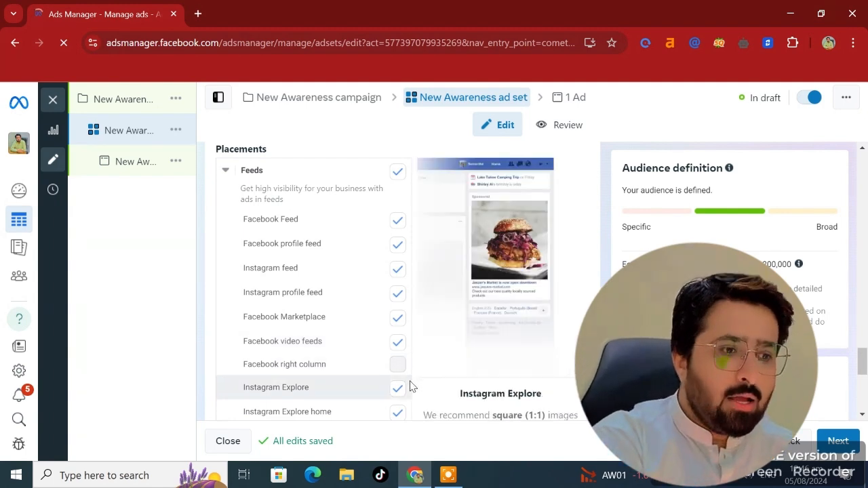
scroll(409, 384, down, 2)
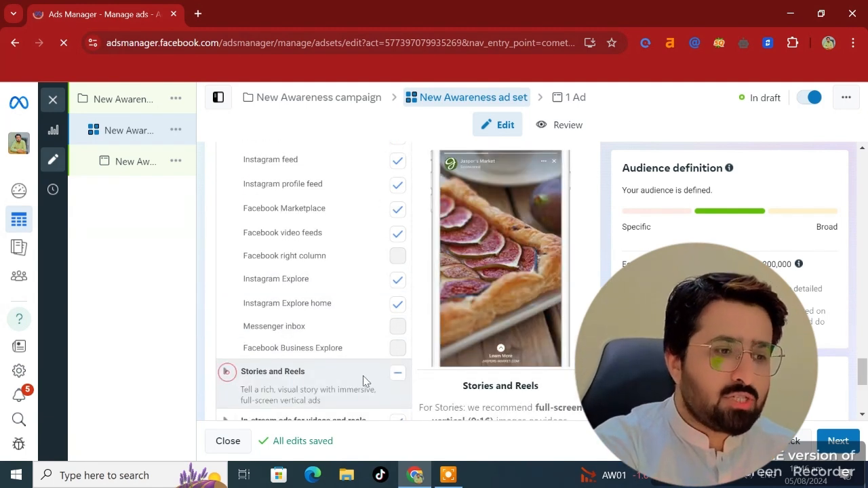
scroll(362, 380, down, 3)
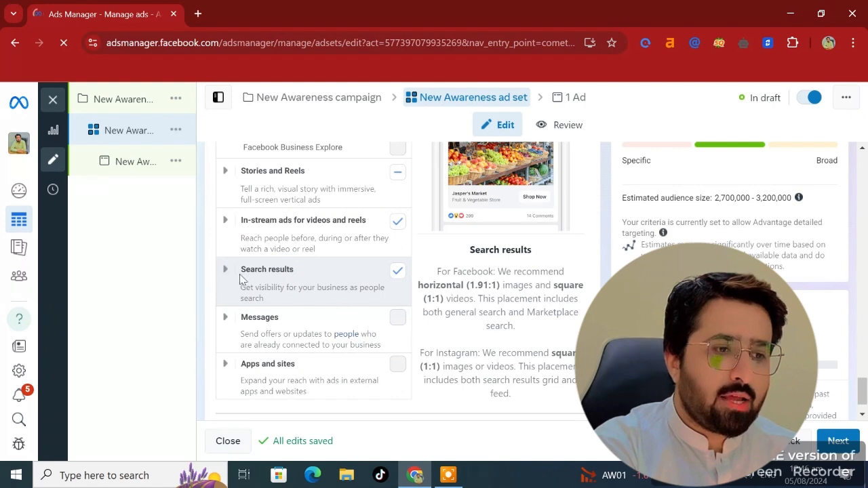
click(224, 271)
scroll(368, 380, down, 2)
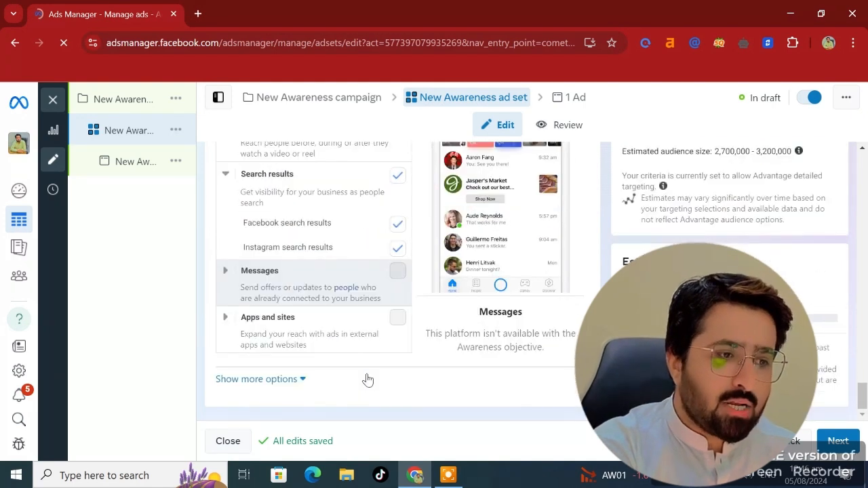
click(224, 270)
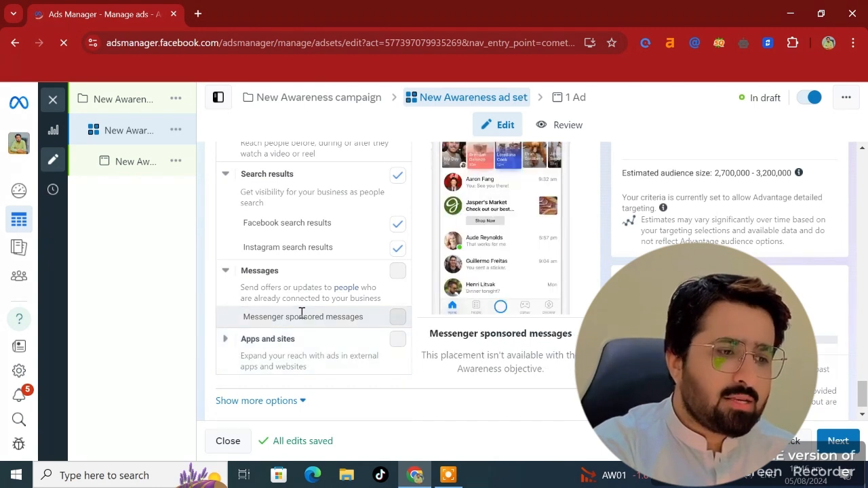
scroll(339, 345, up, 1)
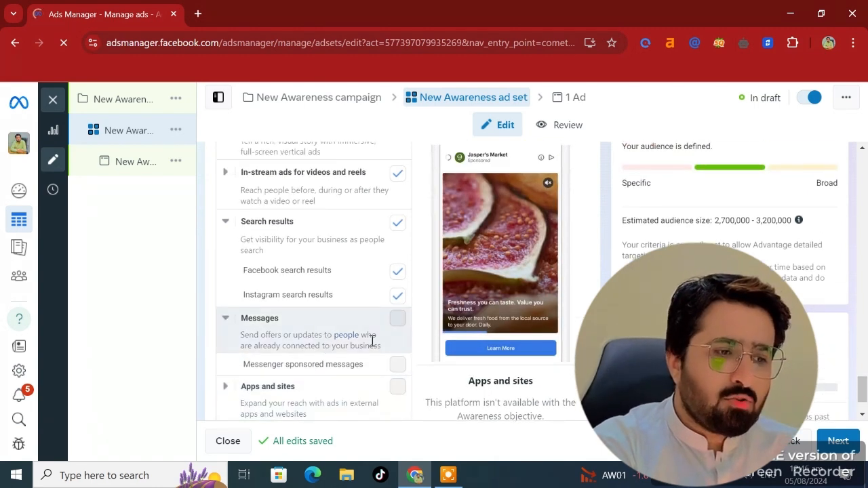
scroll(372, 342, up, 8)
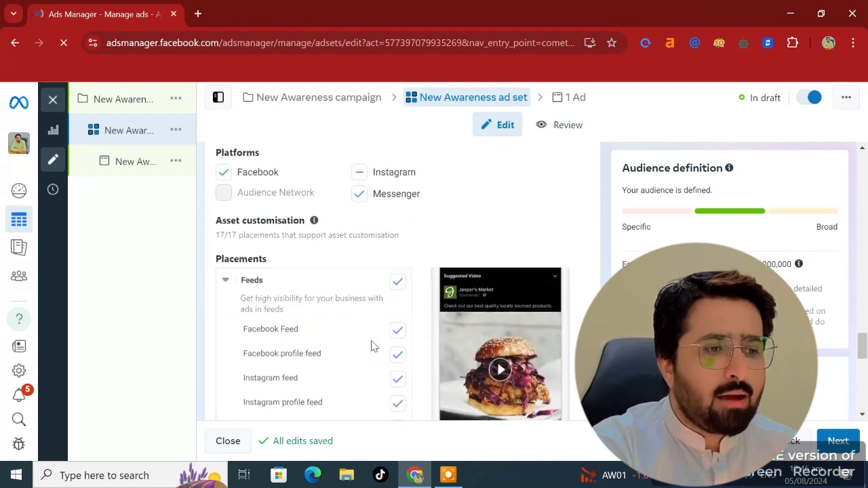
scroll(371, 346, up, 1)
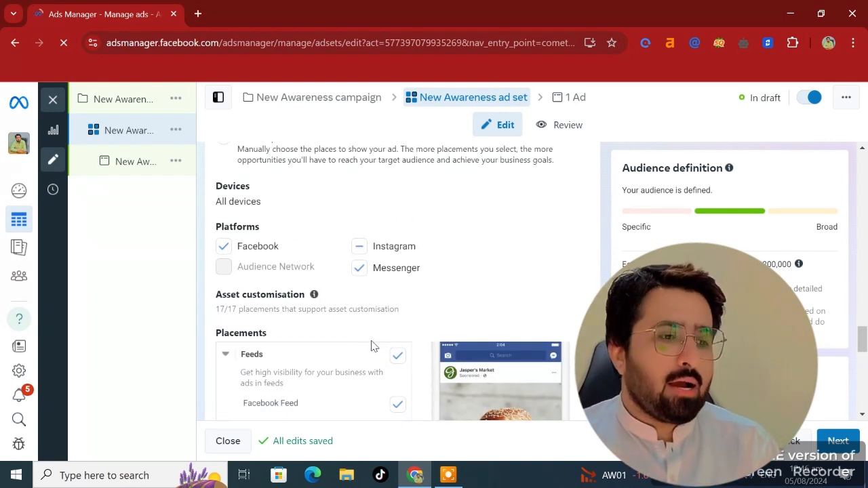
click(836, 439)
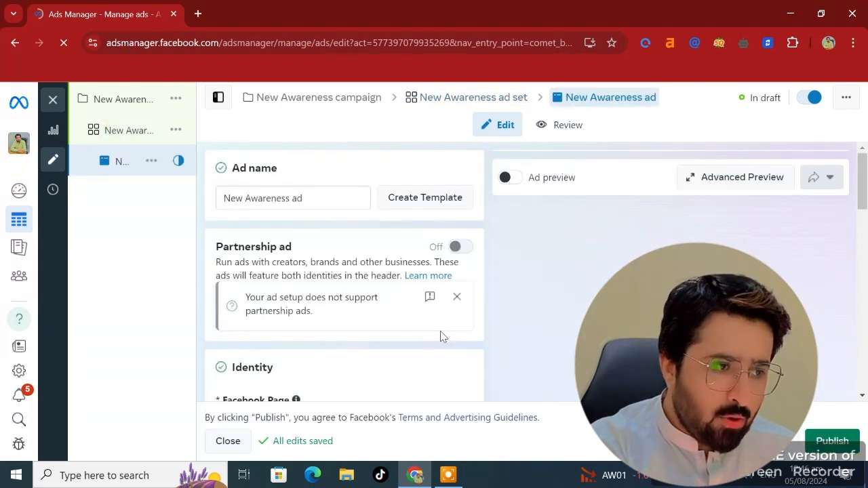
mouse_move(120, 160)
click(128, 132)
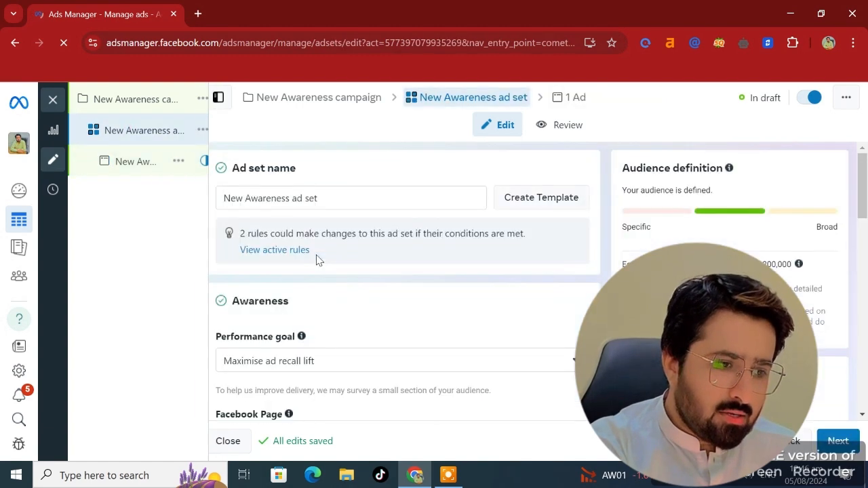
- Review the feed and stories placements selected in the ad set
scroll(352, 312, down, 10)
scroll(352, 319, down, 15)
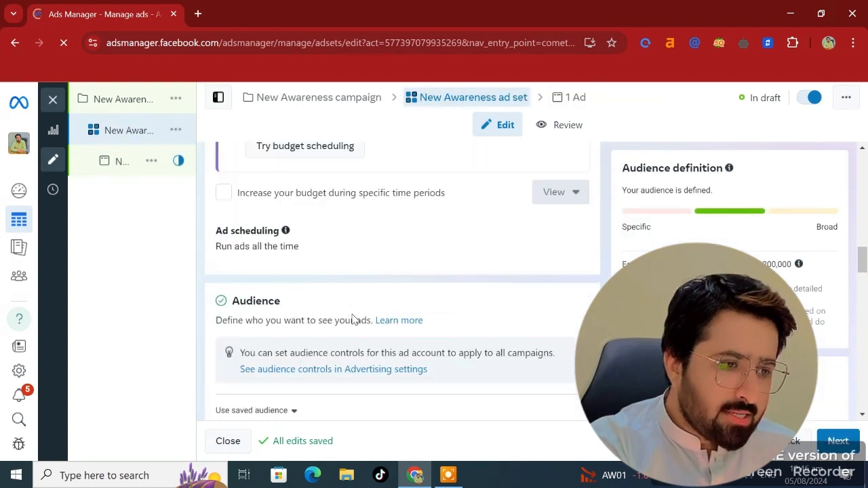
scroll(352, 319, down, 2)
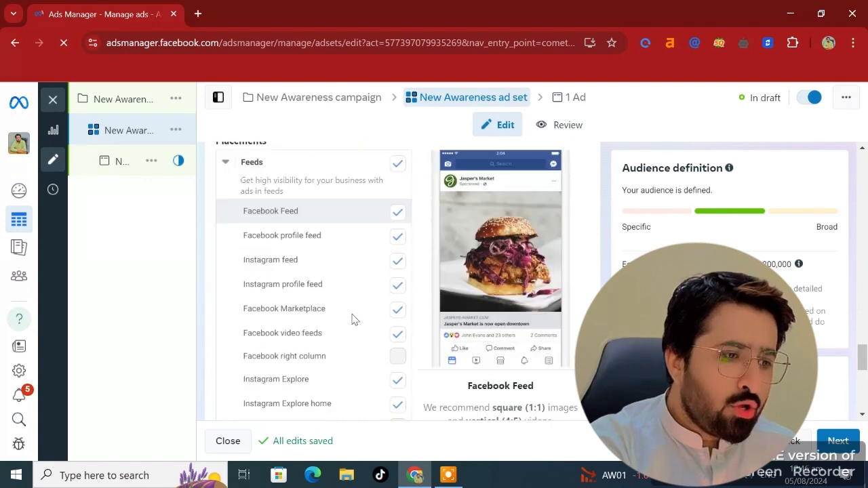
scroll(248, 174, up, 2)
scroll(278, 316, down, 3)
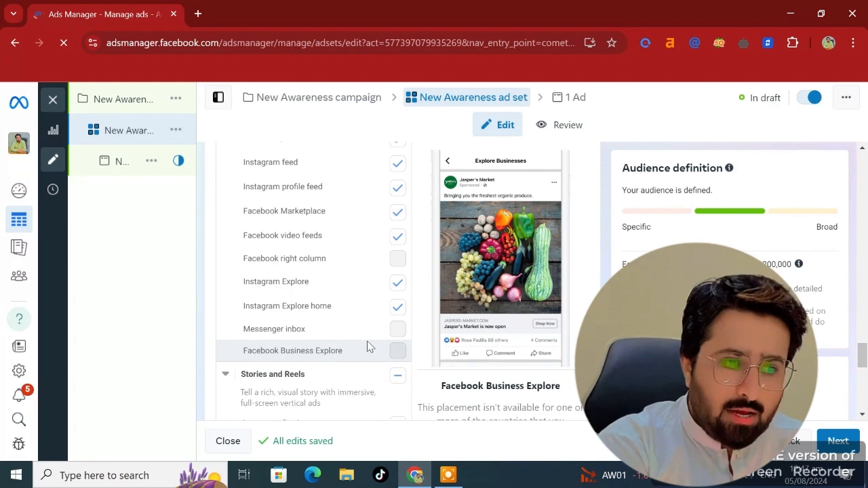
scroll(401, 298, up, 1)
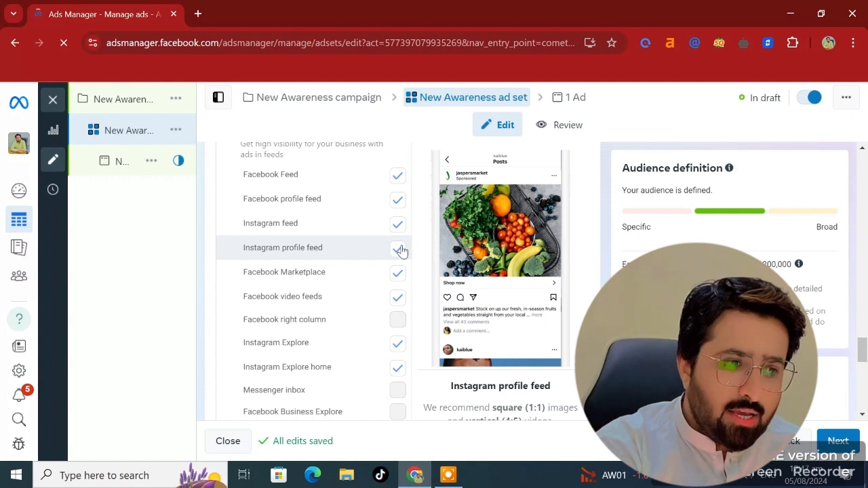
scroll(401, 252, up, 1)
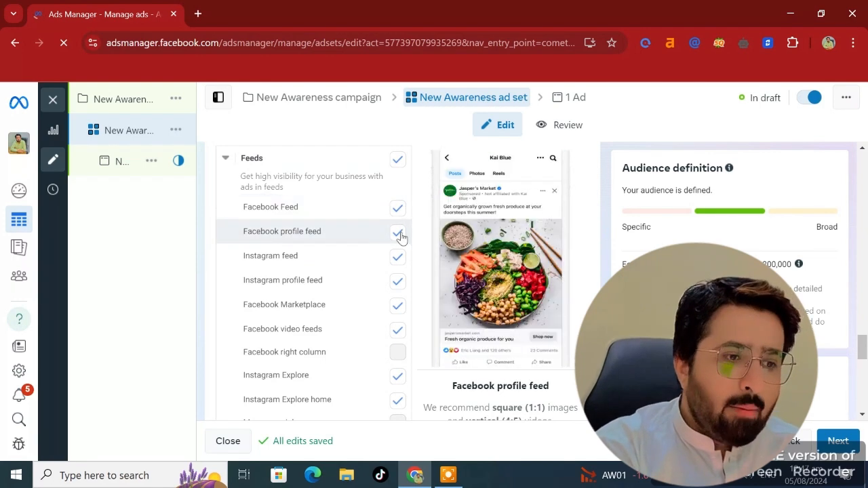
scroll(398, 285, down, 3)
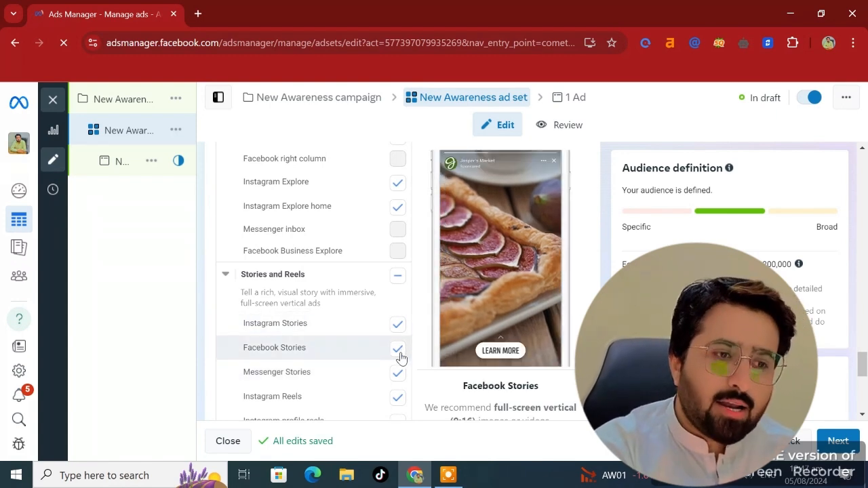
scroll(399, 372, down, 2)
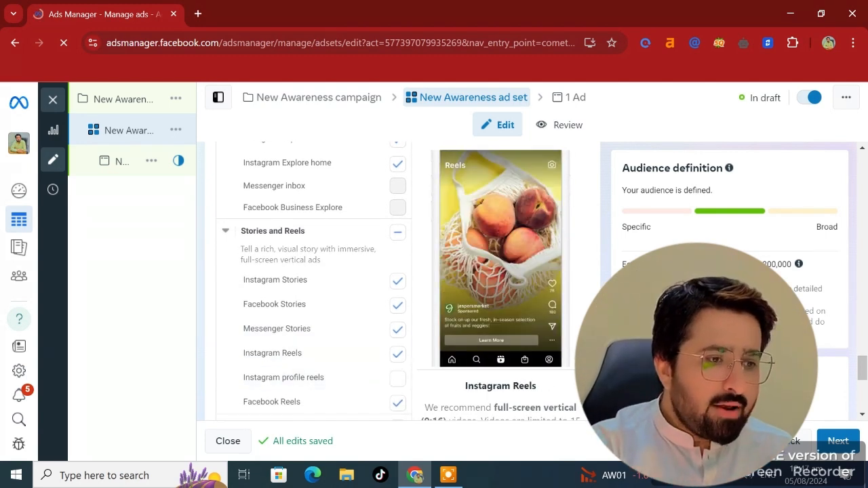
- Continue to the ad and open the media options in the ad creative section
click(838, 441)
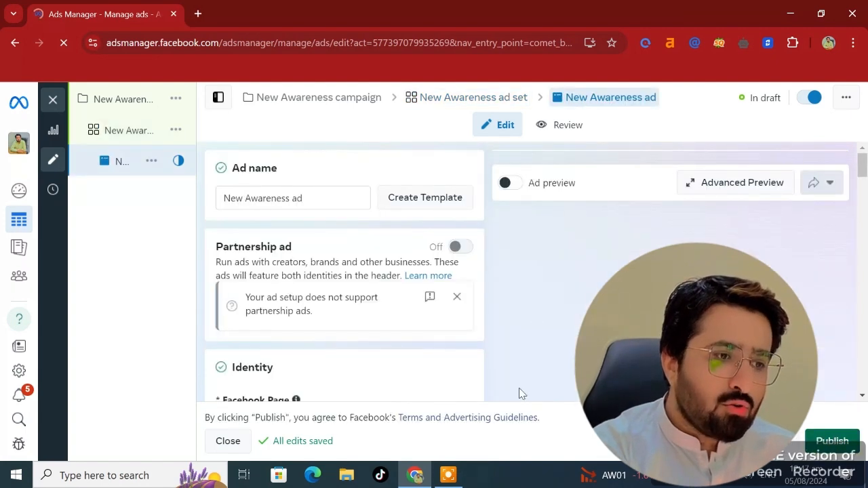
scroll(520, 394, down, 5)
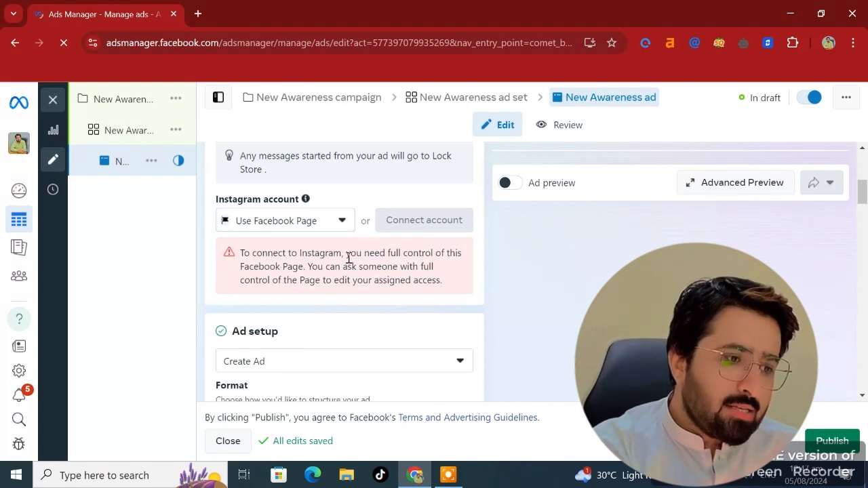
scroll(362, 296, down, 4)
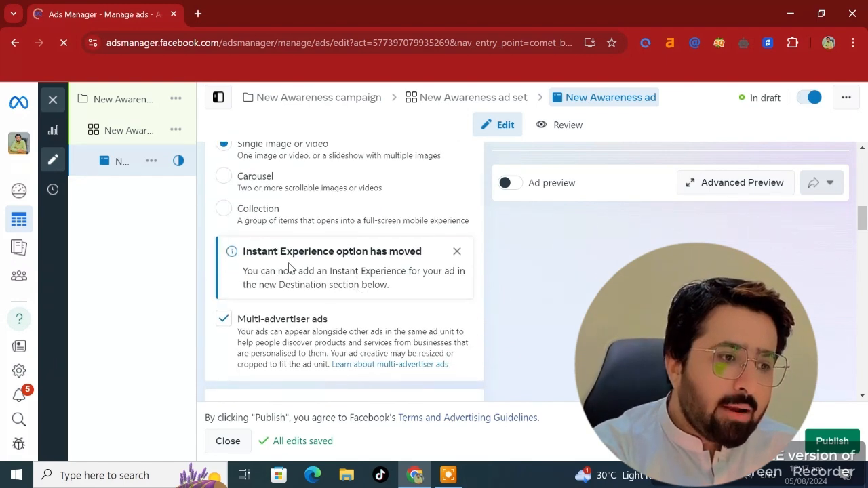
scroll(289, 266, down, 4)
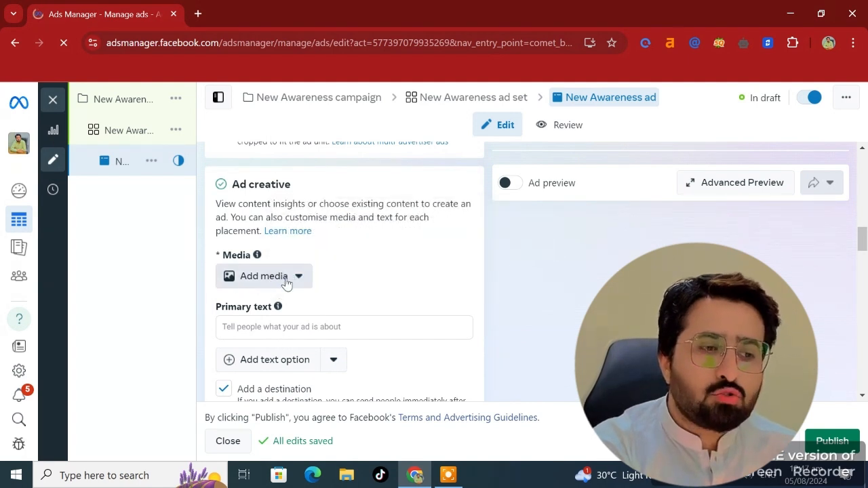
click(286, 284)
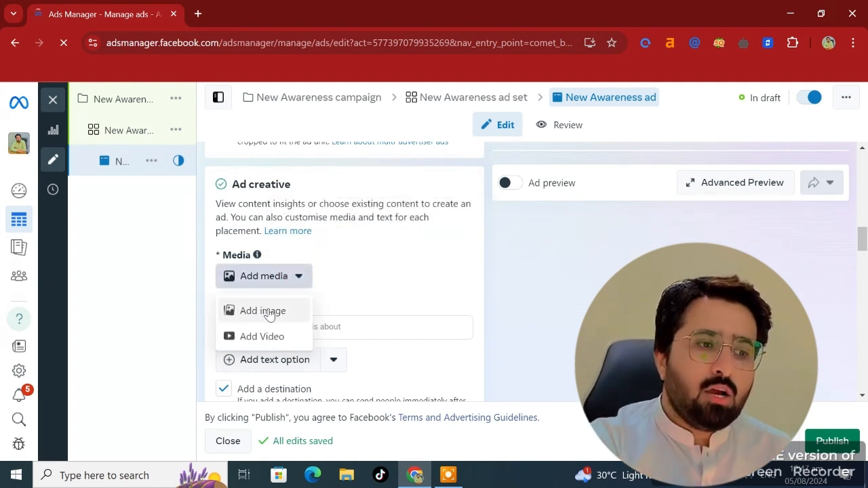
click(349, 278)
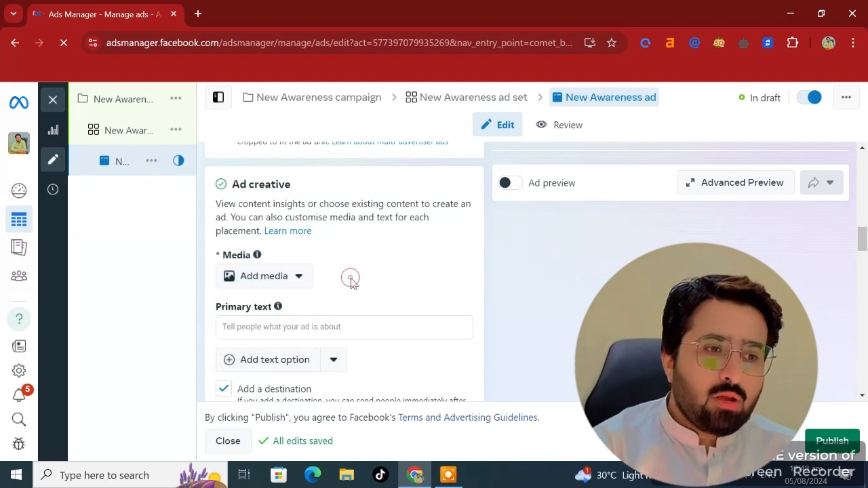
scroll(380, 318, down, 2)
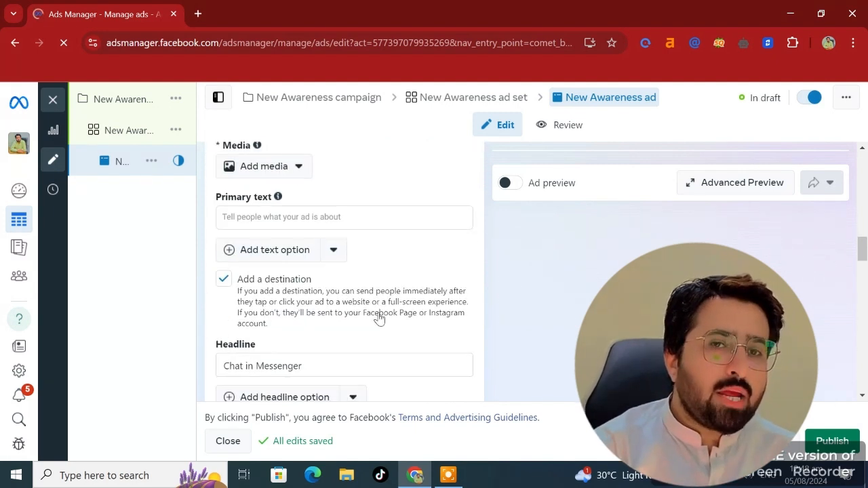
- Examine the ad's primary text, headline, description and call-to-action fields
click(346, 217)
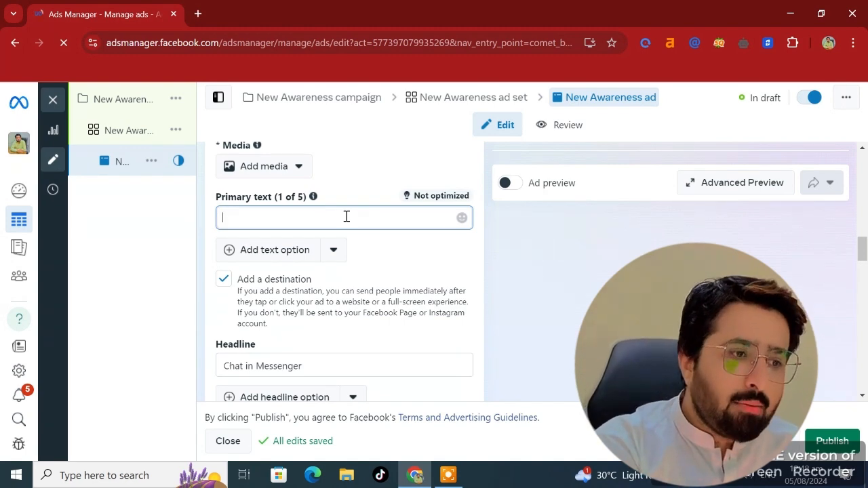
scroll(302, 300, down, 2)
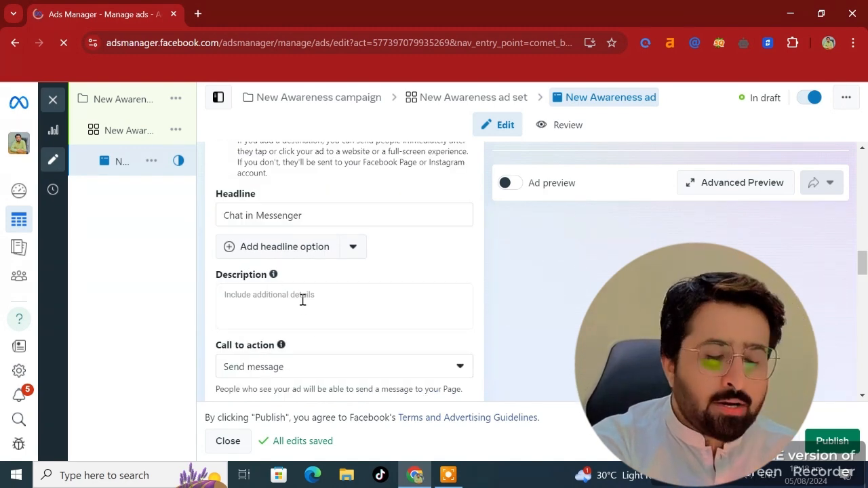
click(337, 215)
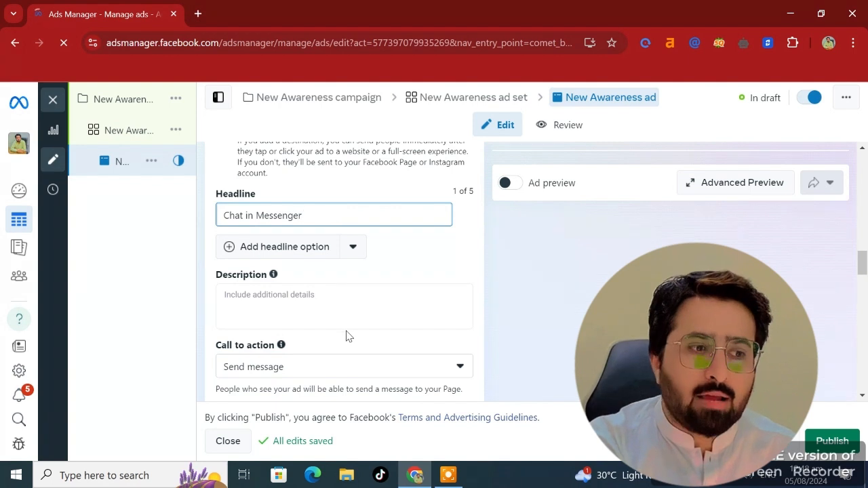
scroll(310, 297, down, 1)
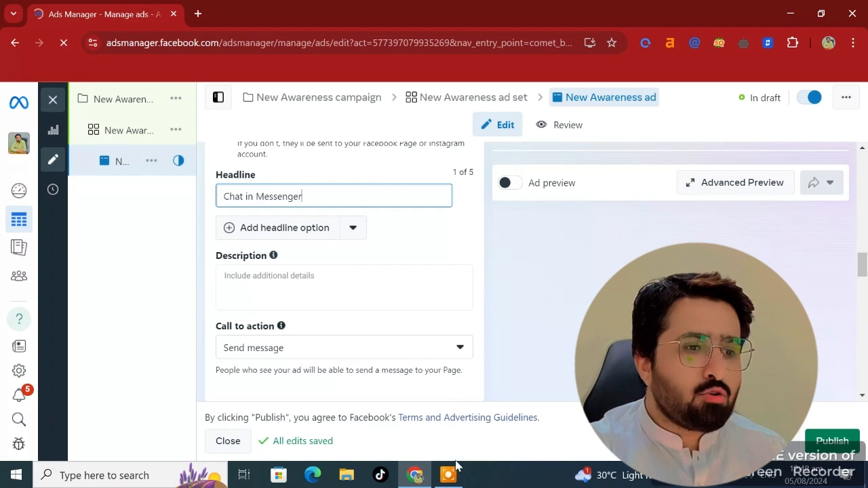
scroll(332, 285, down, 1)
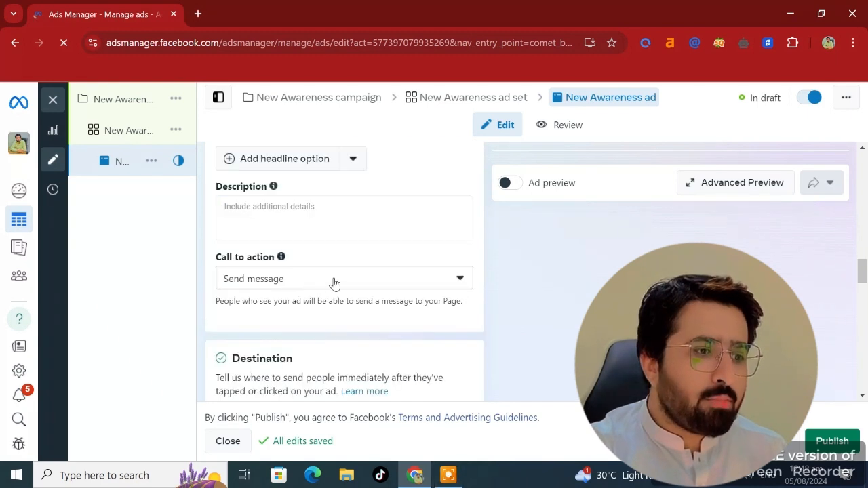
- Set the ad's call to action to Shop now
click(457, 281)
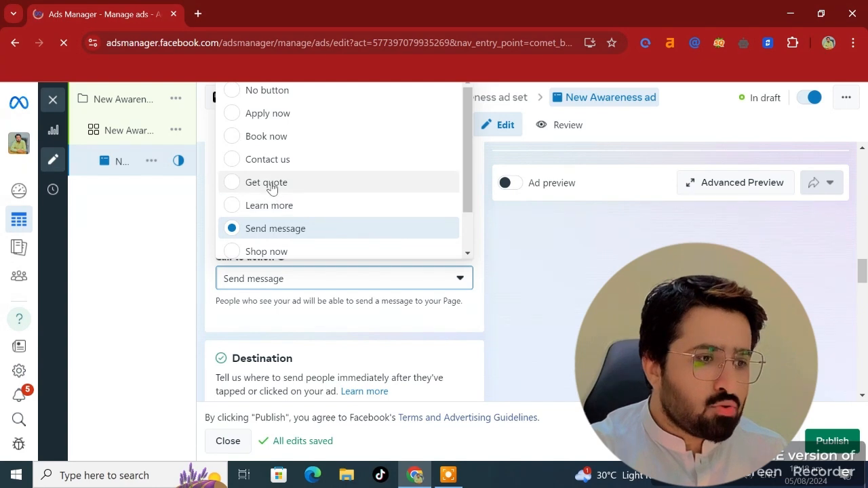
scroll(272, 187, down, 1)
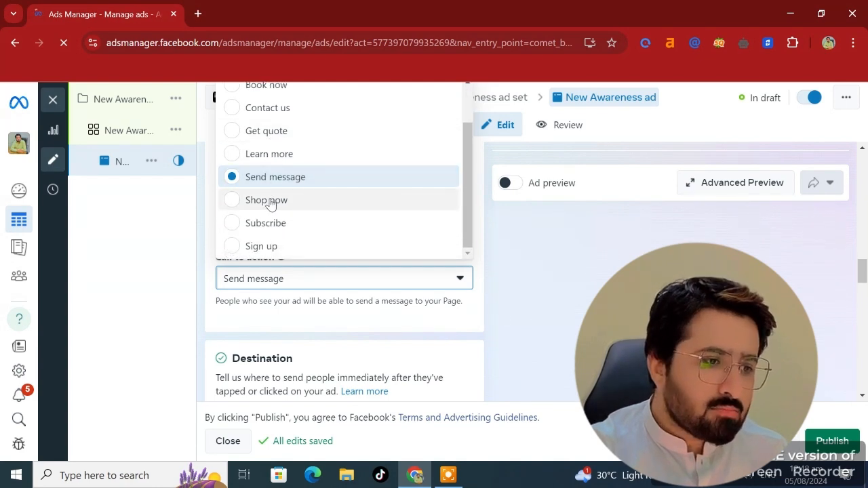
click(270, 203)
- Choose Website as the ad's destination and place the cursor in the Website URL field
scroll(338, 318, down, 2)
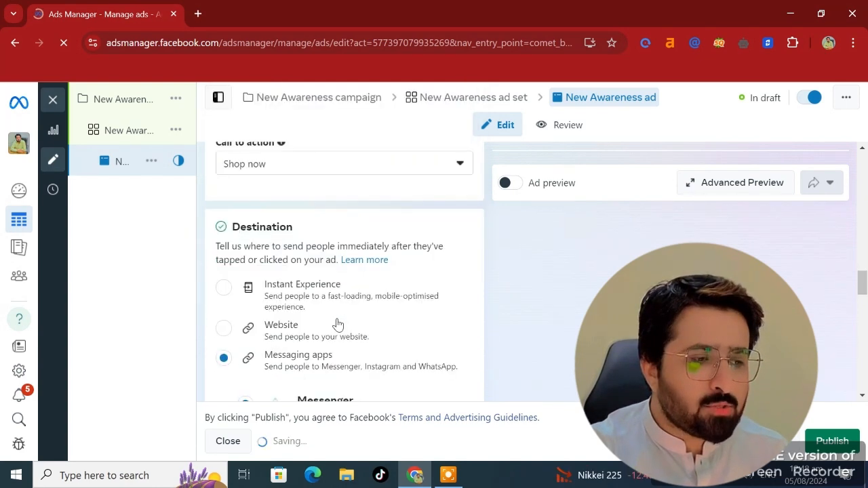
scroll(338, 325, down, 1)
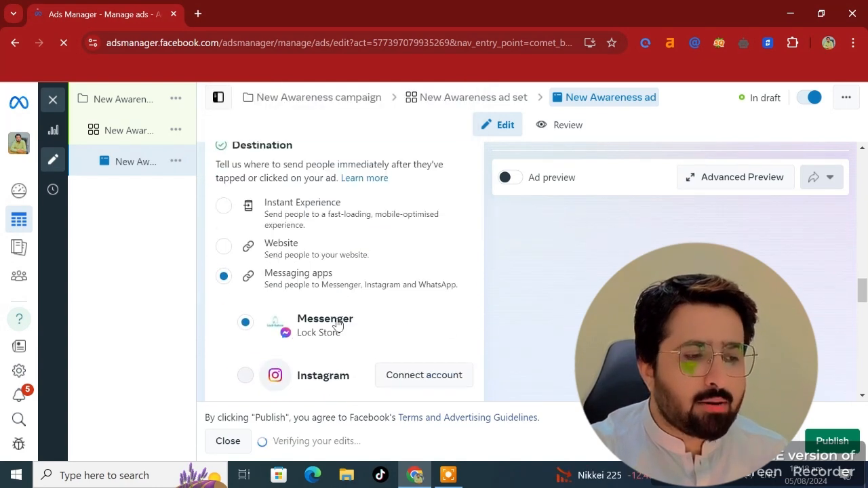
click(225, 245)
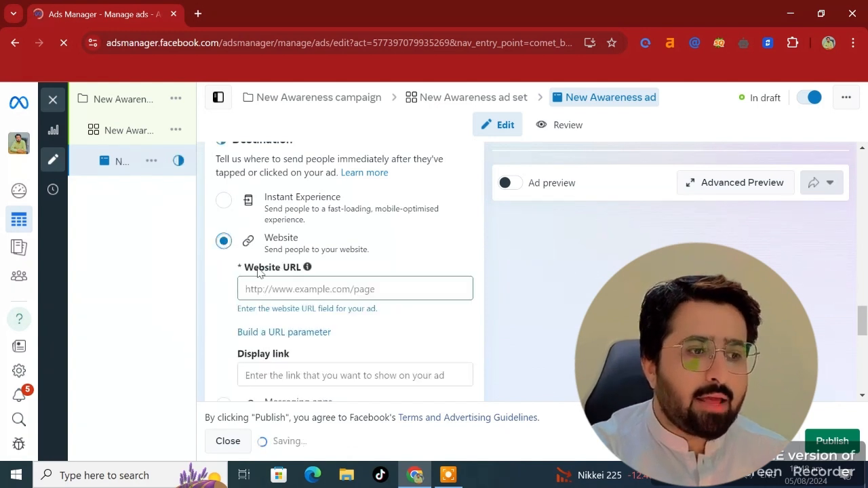
click(289, 291)
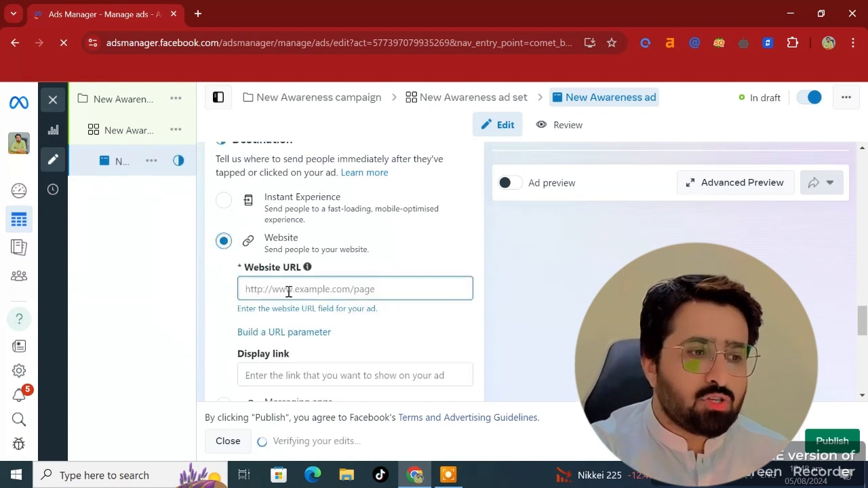
- Review the Languages and Tracking sections further down the ad setup
scroll(288, 292, down, 1)
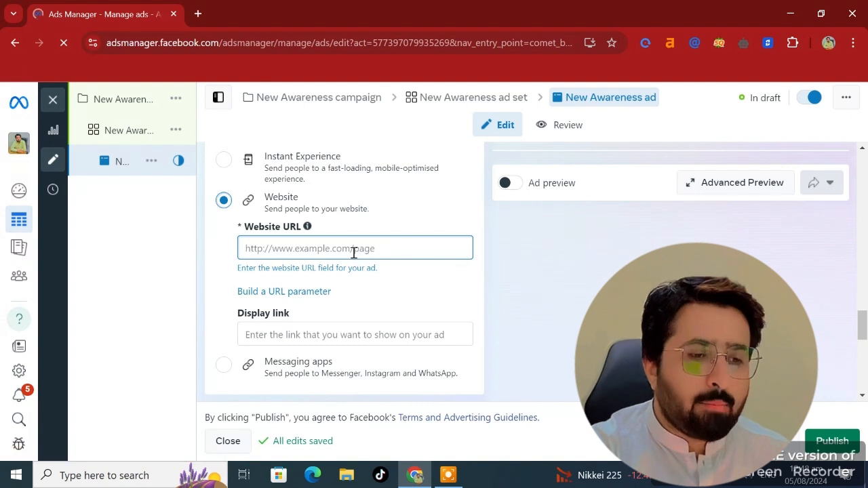
scroll(304, 348, down, 1)
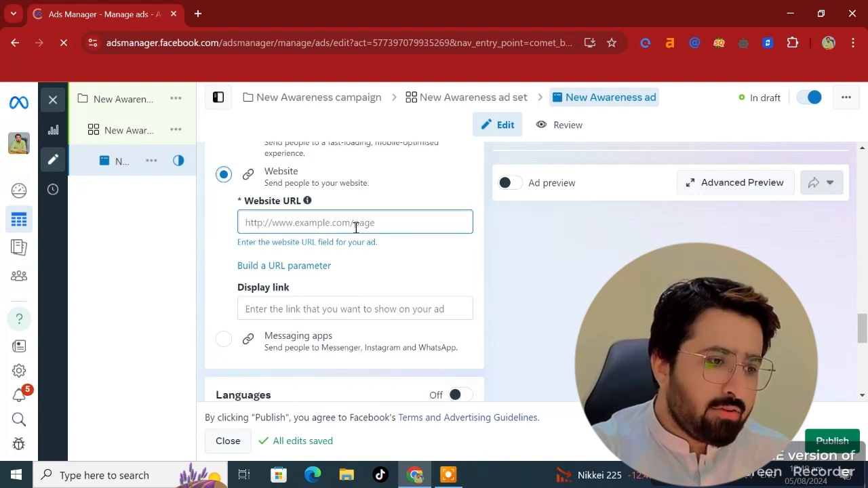
scroll(304, 329, down, 2)
scroll(303, 332, down, 2)
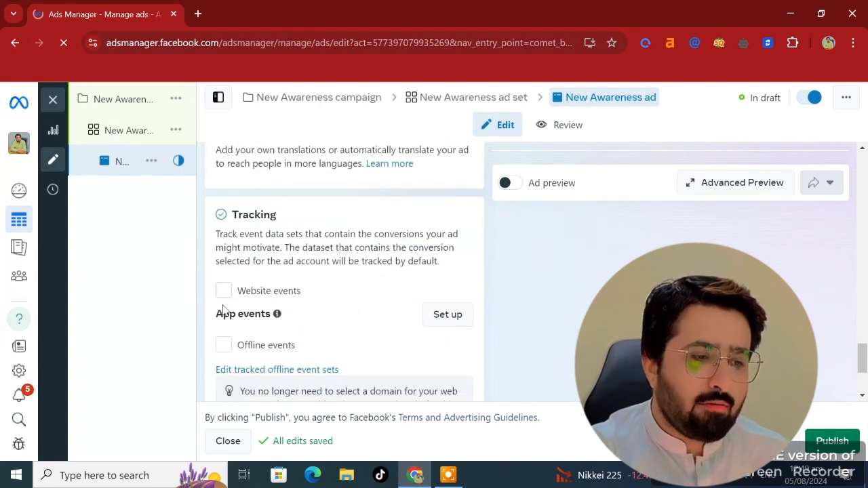
scroll(230, 356, down, 1)
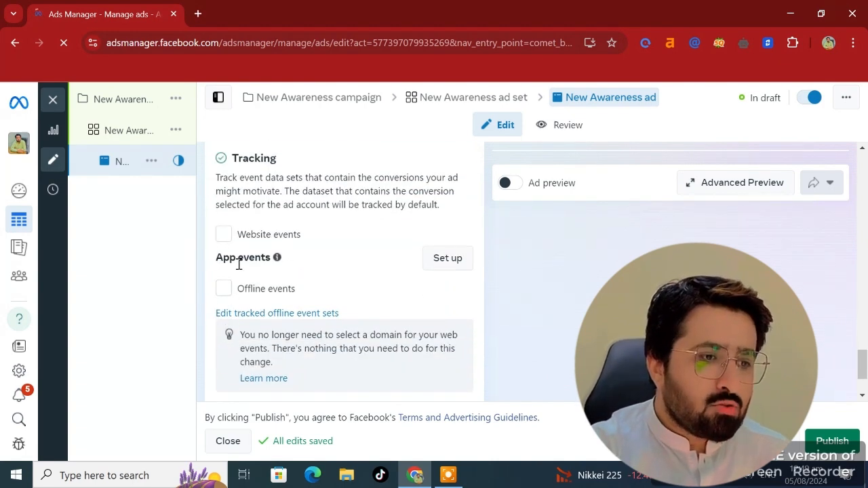
scroll(284, 268, down, 2)
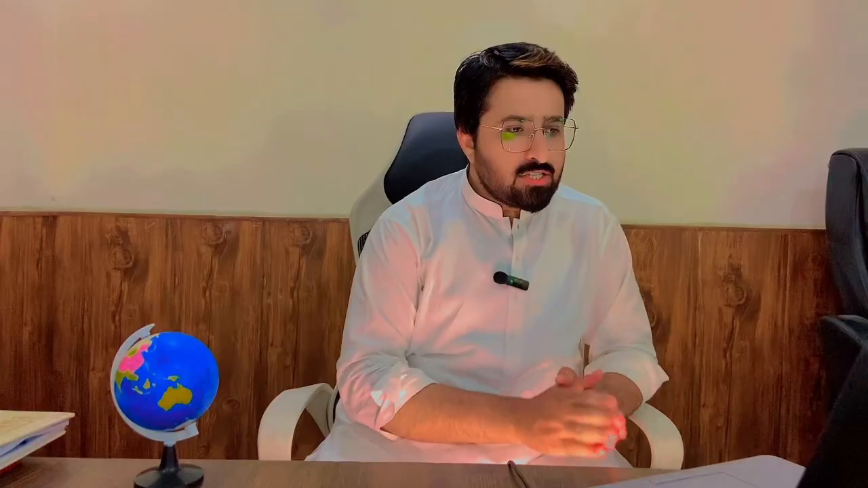
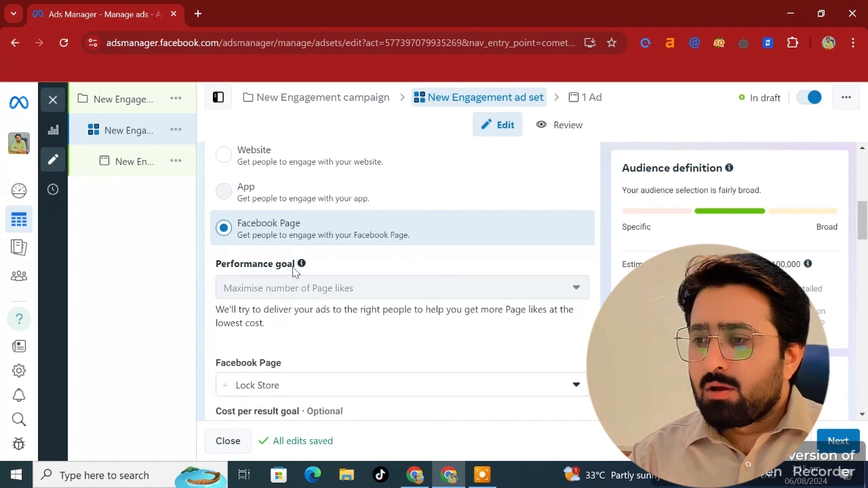
- Try switching the ad set's conversion location to Calls and then to Messaging apps, checking the performance goal each time
scroll(292, 275, up, 2)
scroll(251, 241, down, 1)
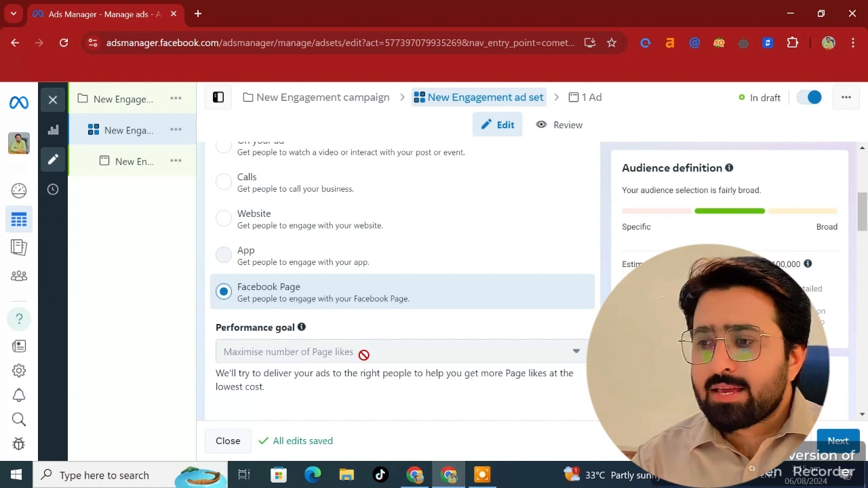
mouse_move(361, 354)
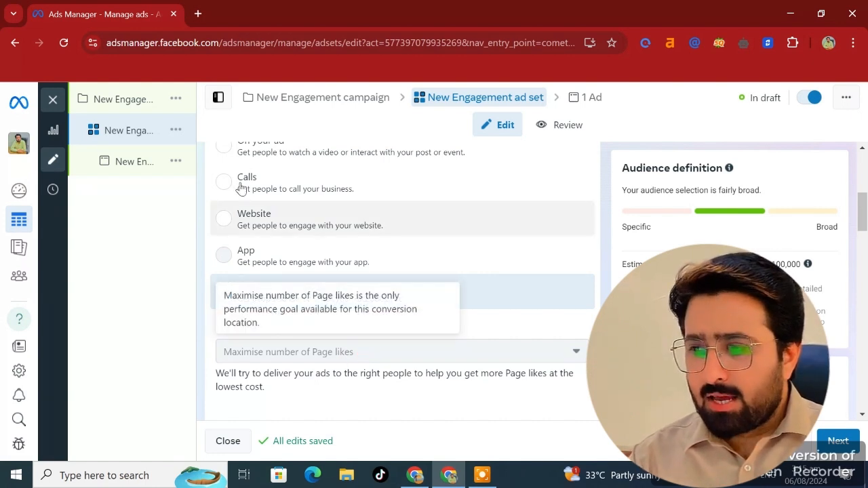
scroll(241, 188, up, 1)
click(227, 222)
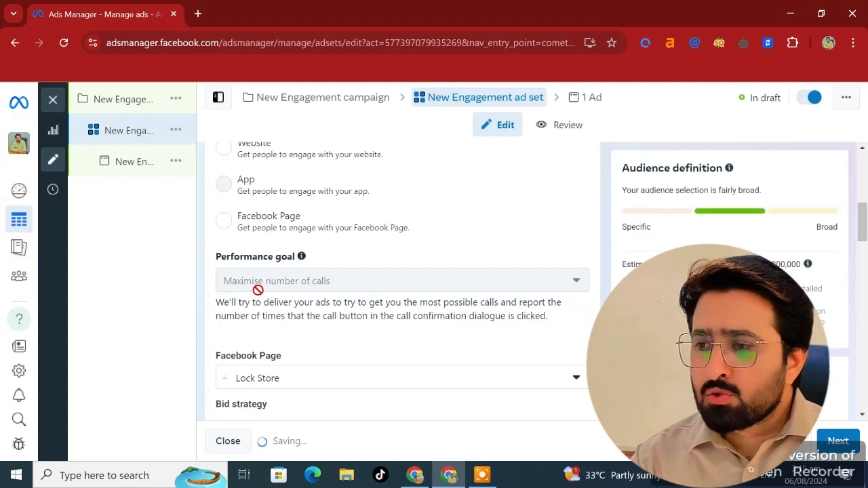
mouse_move(362, 289)
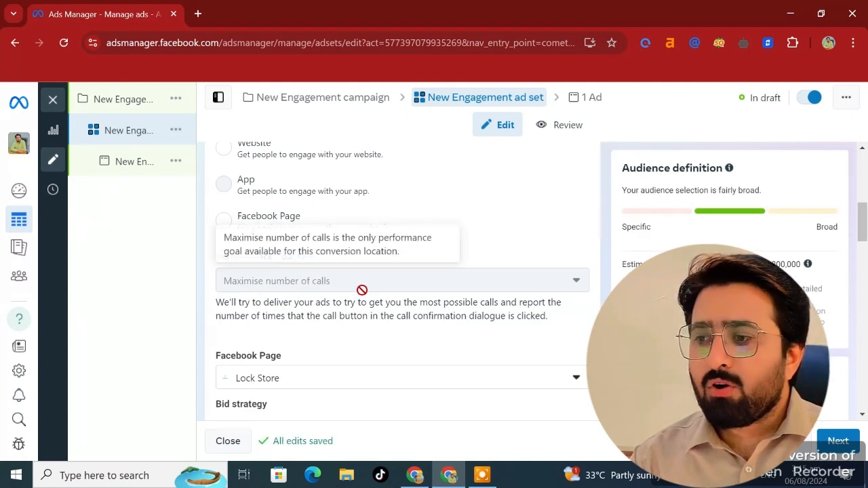
scroll(360, 290, up, 3)
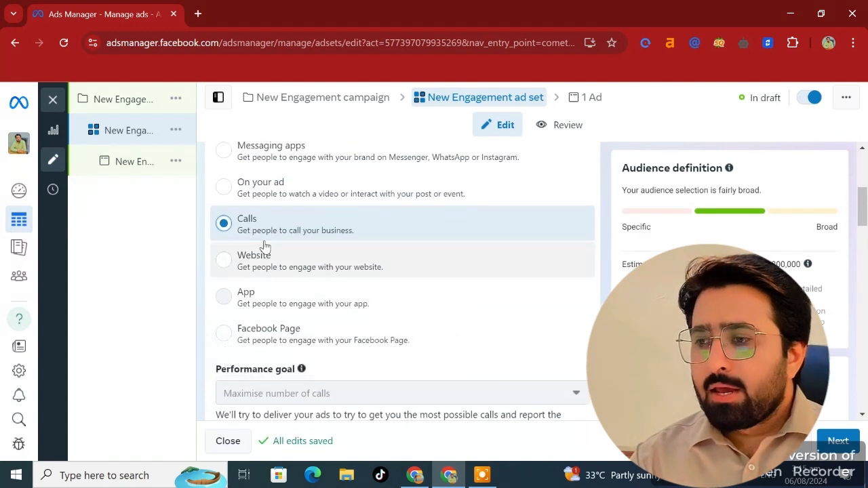
click(223, 213)
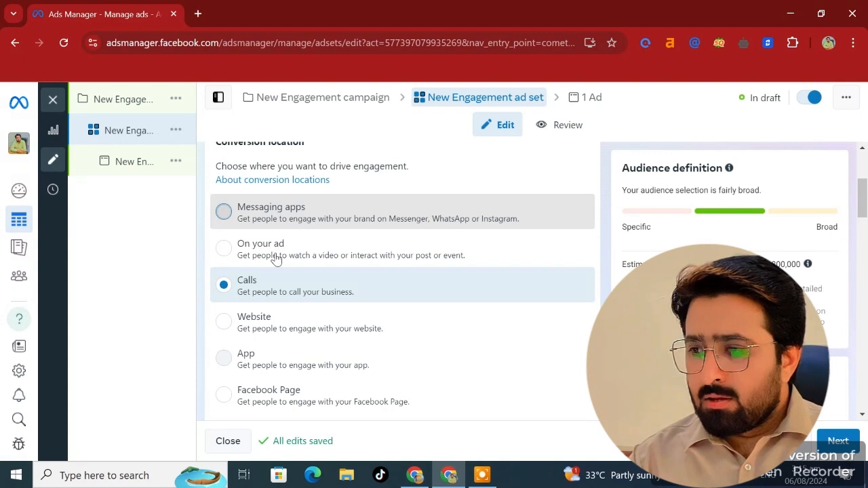
click(219, 213)
- Browse the Messaging apps ad type options, then set the conversion location back to Facebook Page
scroll(235, 217, down, 1)
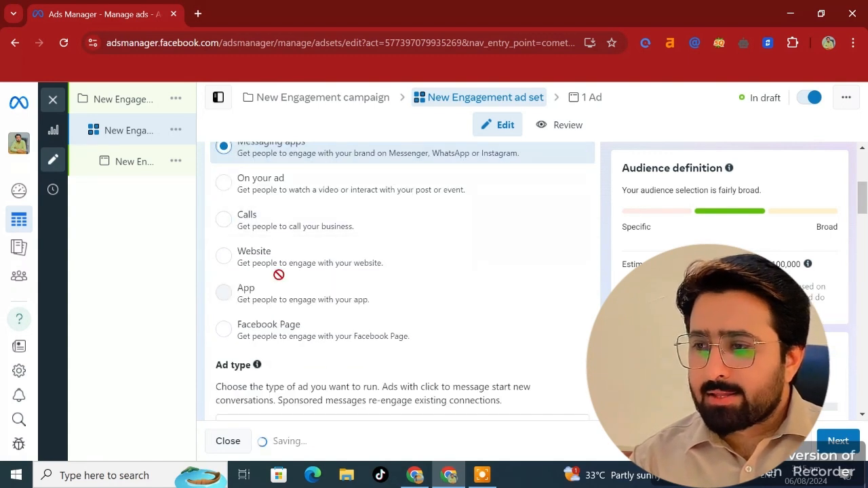
scroll(281, 278, down, 1)
scroll(258, 359, down, 1)
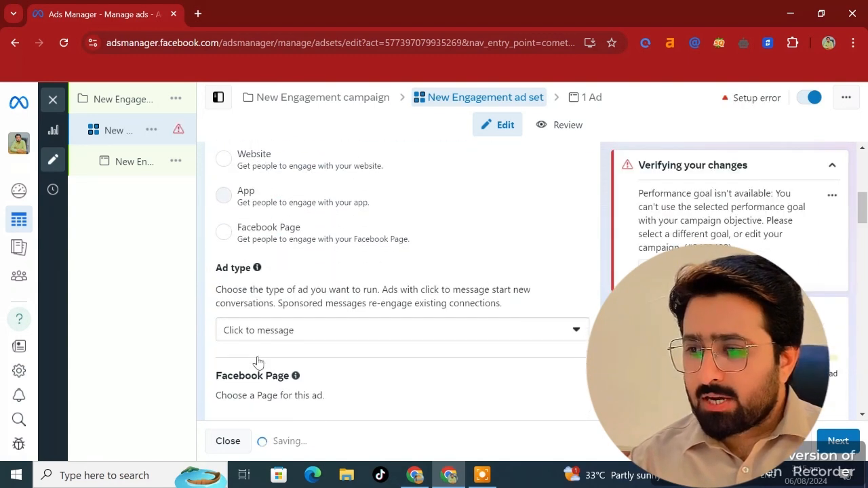
click(576, 324)
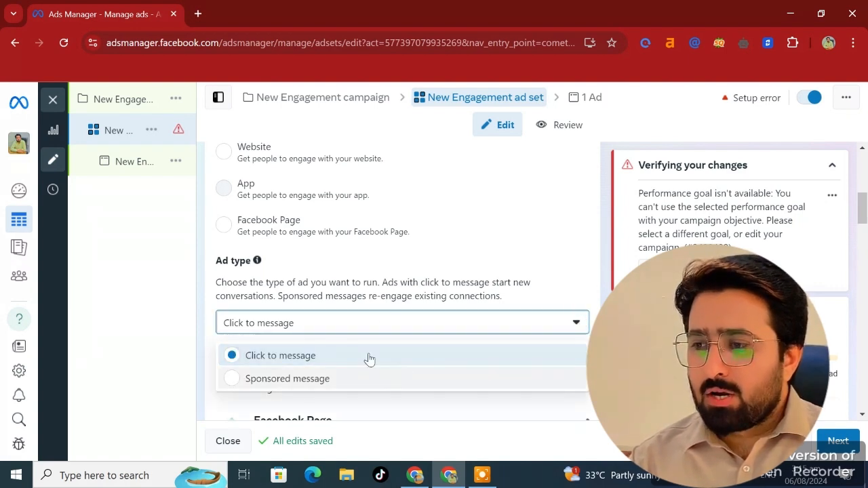
click(441, 271)
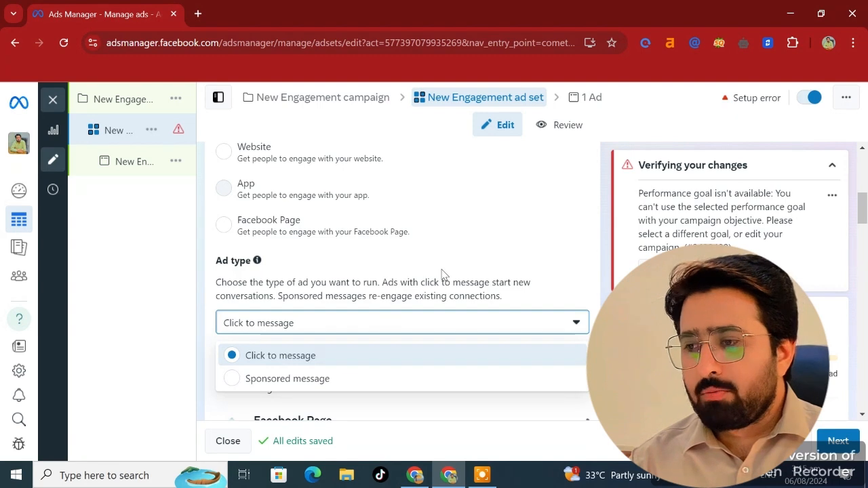
scroll(364, 261, up, 4)
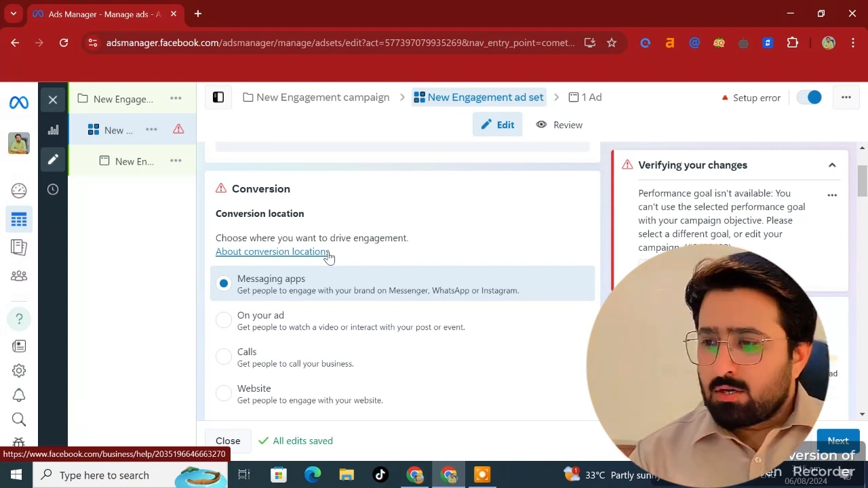
scroll(329, 255, down, 3)
click(328, 256)
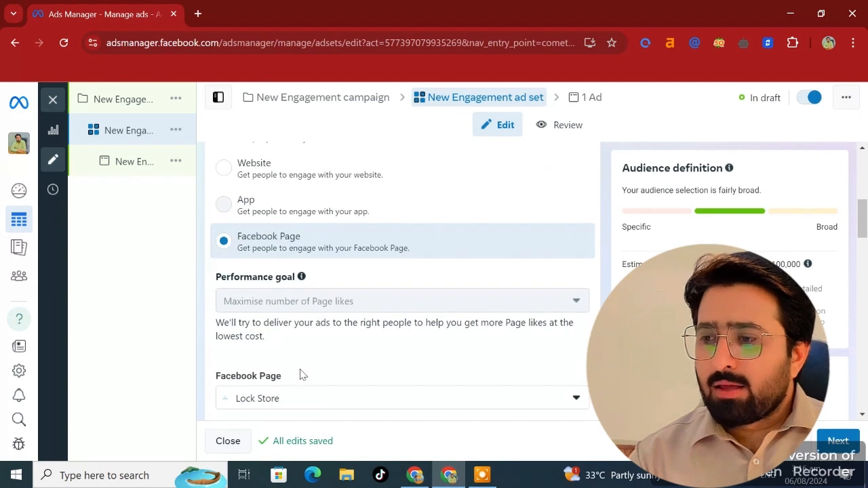
- Review the budget type options for the ad set's daily budget
scroll(310, 376, down, 1)
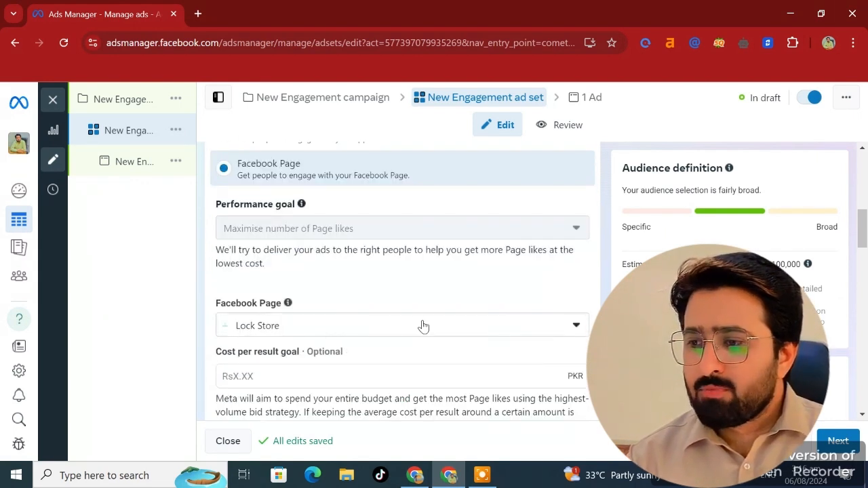
scroll(374, 332, down, 2)
scroll(274, 353, down, 2)
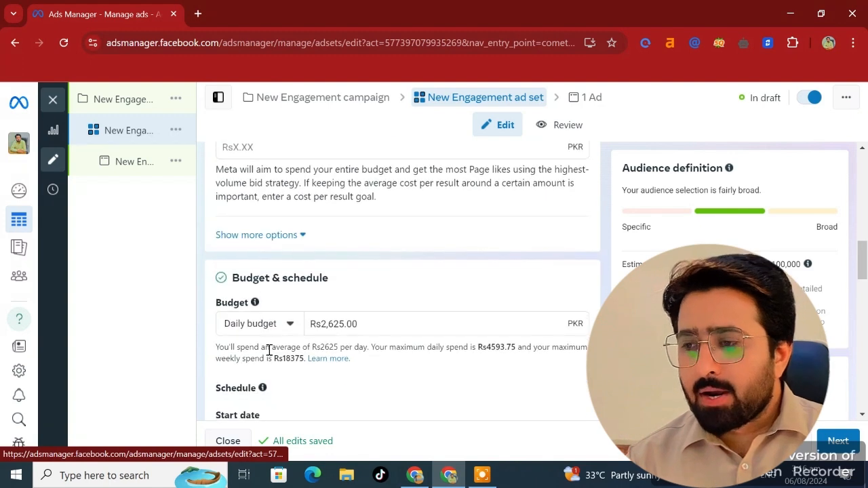
click(293, 324)
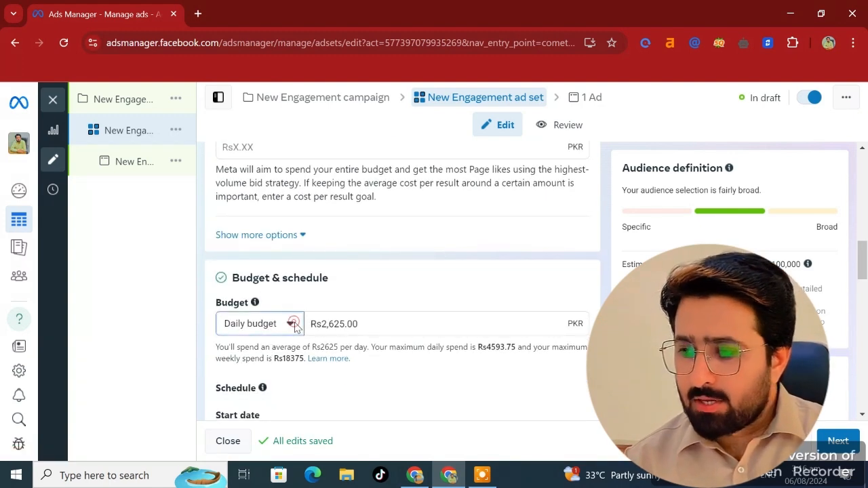
click(406, 382)
- Enable an end date in the ad set schedule
scroll(323, 379, down, 2)
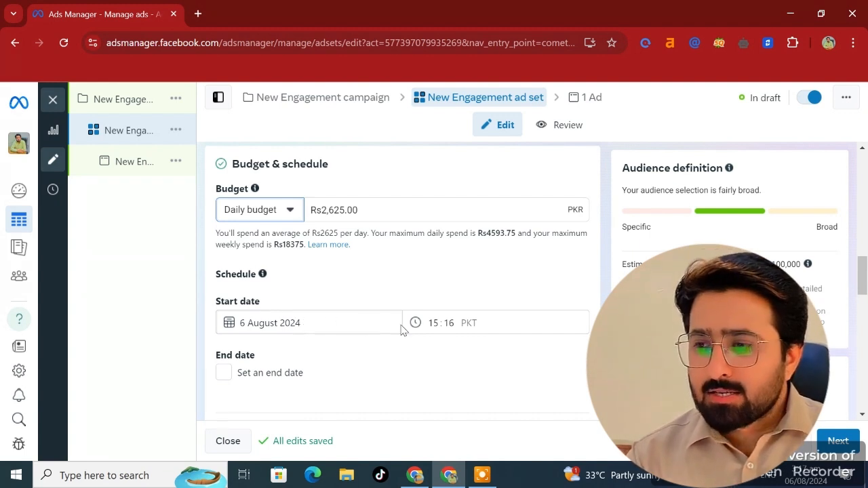
scroll(297, 378, down, 1)
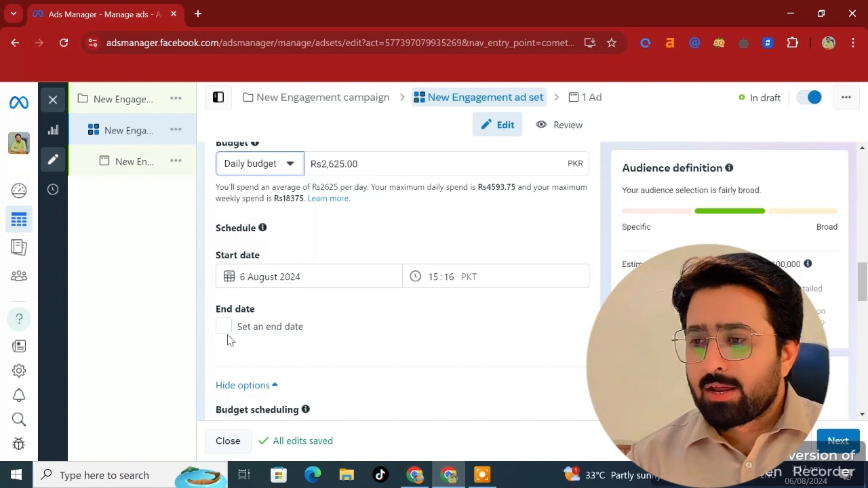
click(227, 335)
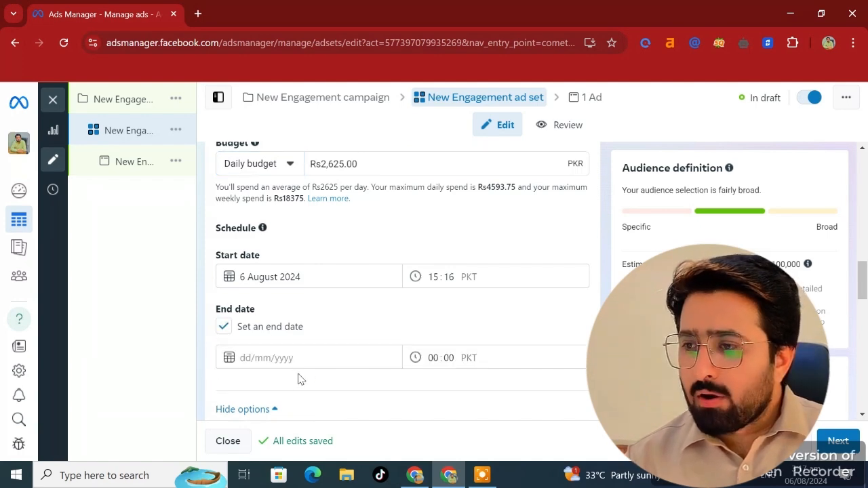
- Open the Locations targeting for editing and review the include and exclusion options
scroll(299, 375, down, 3)
scroll(298, 374, down, 4)
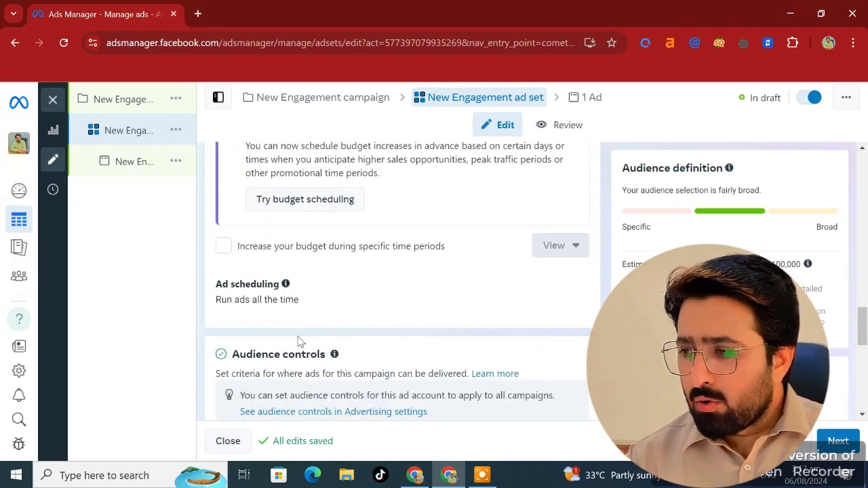
scroll(398, 306, down, 3)
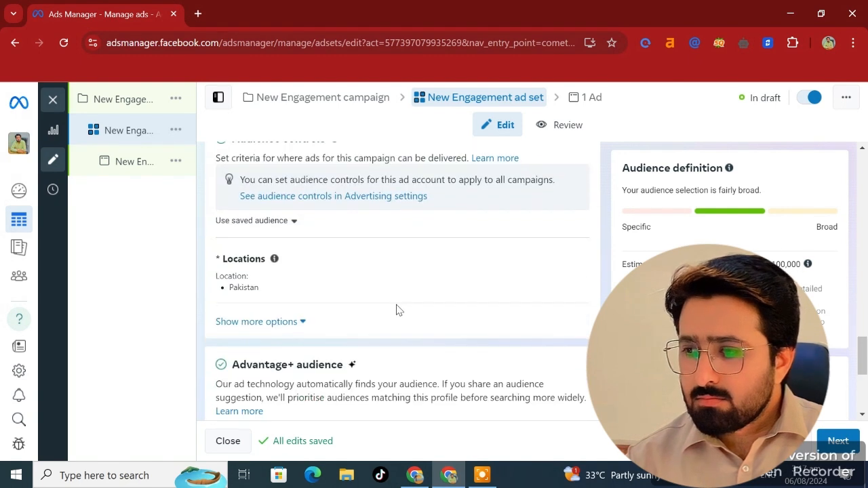
scroll(343, 275, up, 1)
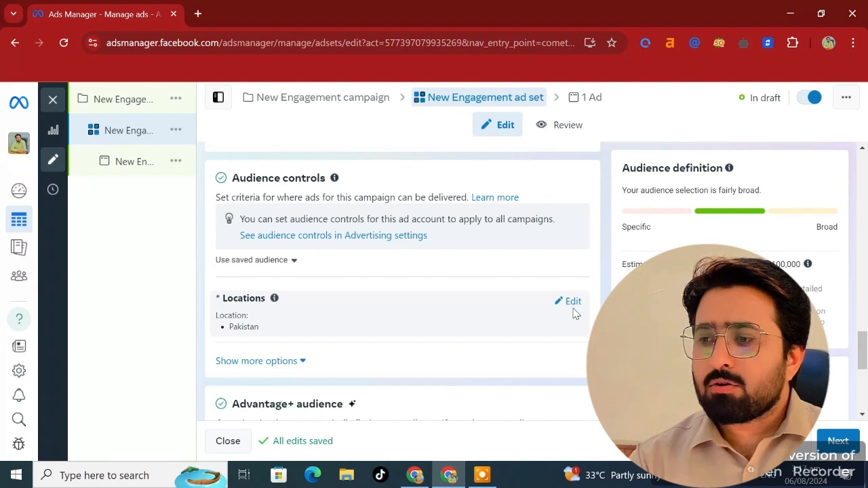
click(572, 307)
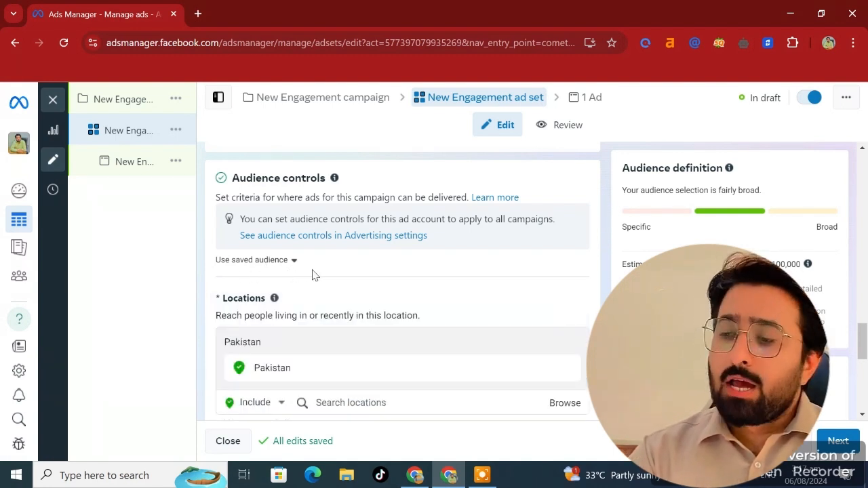
scroll(312, 274, down, 1)
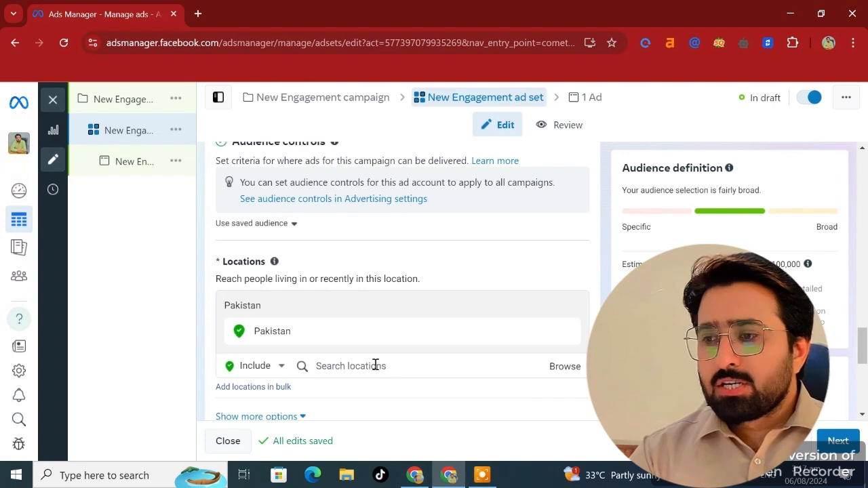
scroll(376, 365, down, 1)
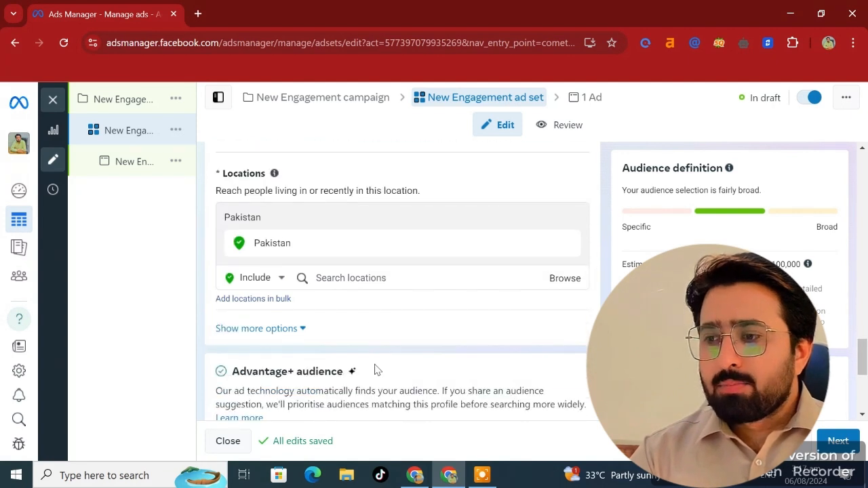
click(393, 279)
click(281, 277)
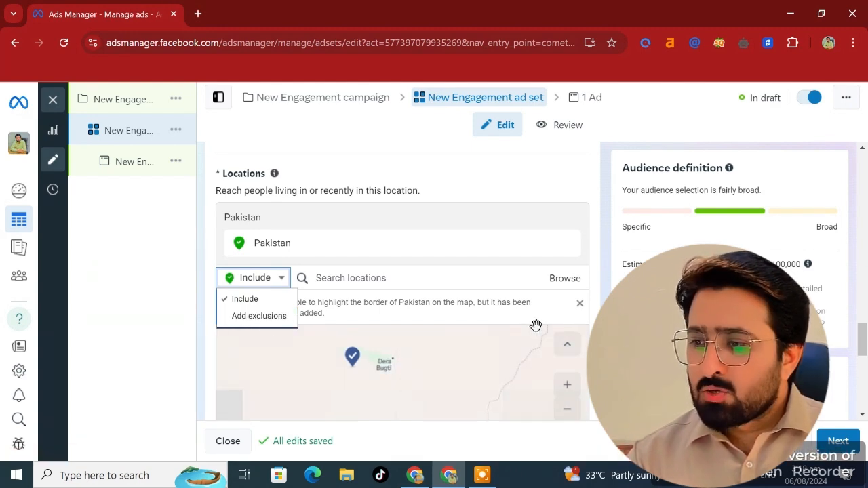
scroll(576, 347, down, 5)
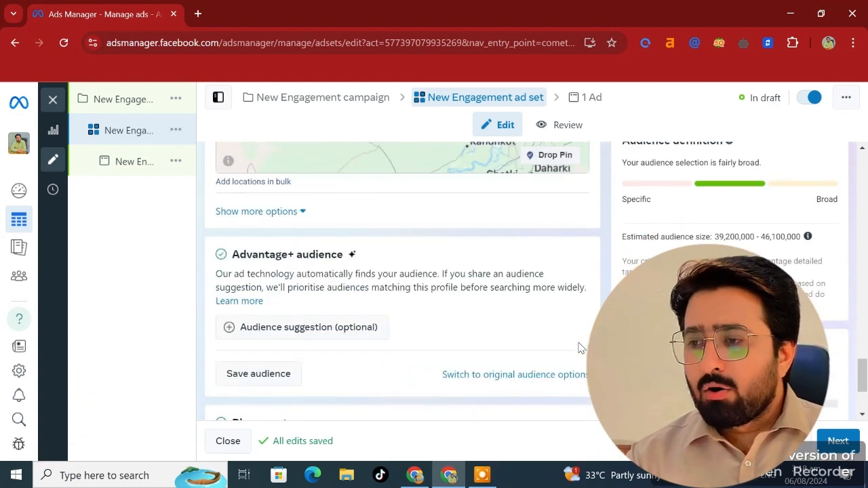
- Expand the audience suggestion and open the age range selector without changing it
click(283, 329)
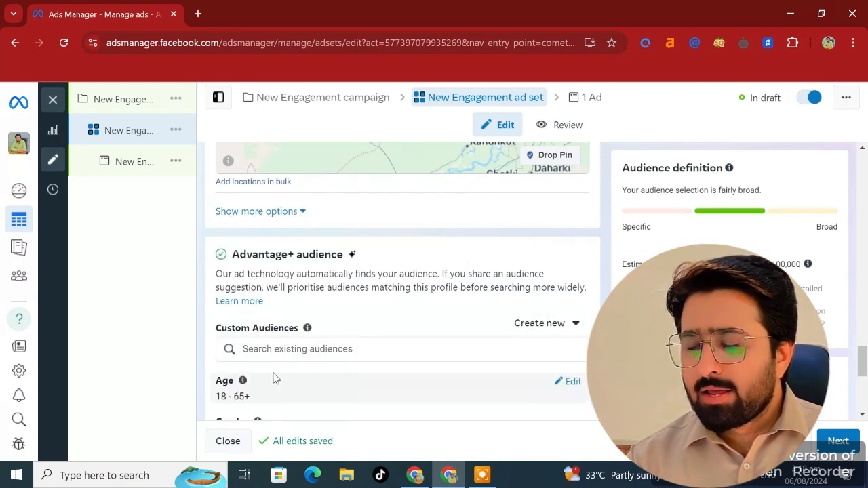
scroll(274, 378, down, 3)
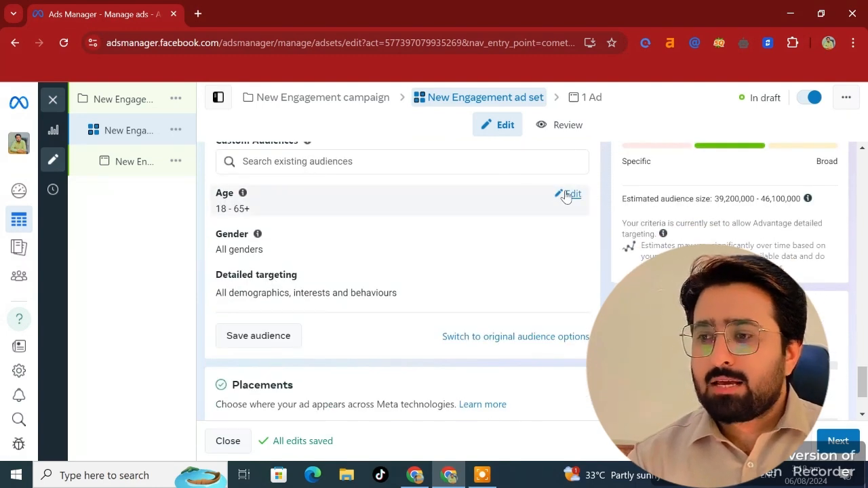
click(565, 193)
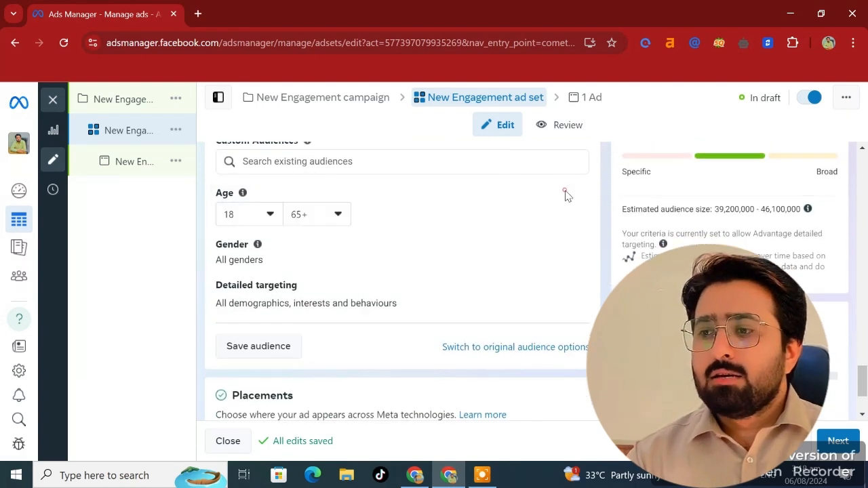
click(268, 217)
click(381, 271)
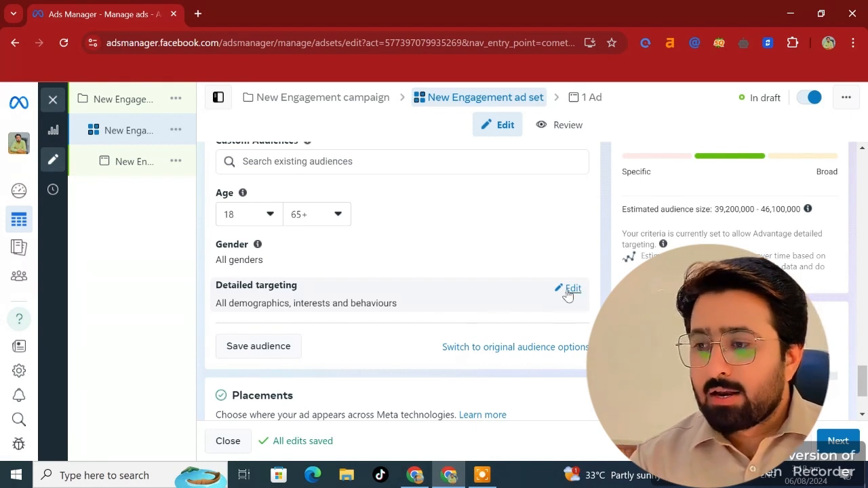
- Switch the ad set to Manual placements and review its platform and placement options
scroll(343, 344, down, 2)
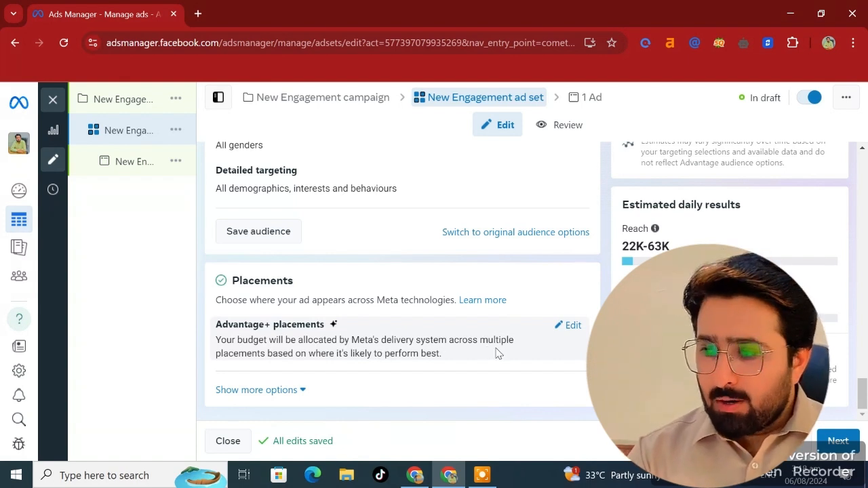
click(559, 330)
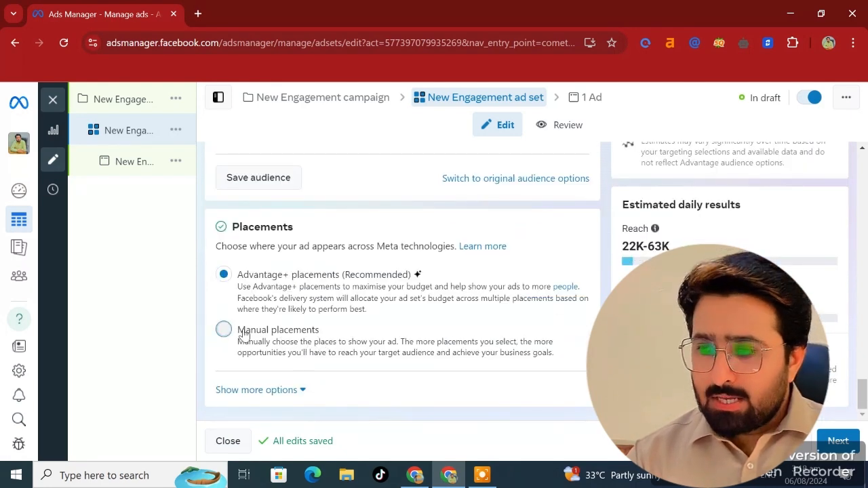
click(312, 347)
scroll(311, 347, down, 4)
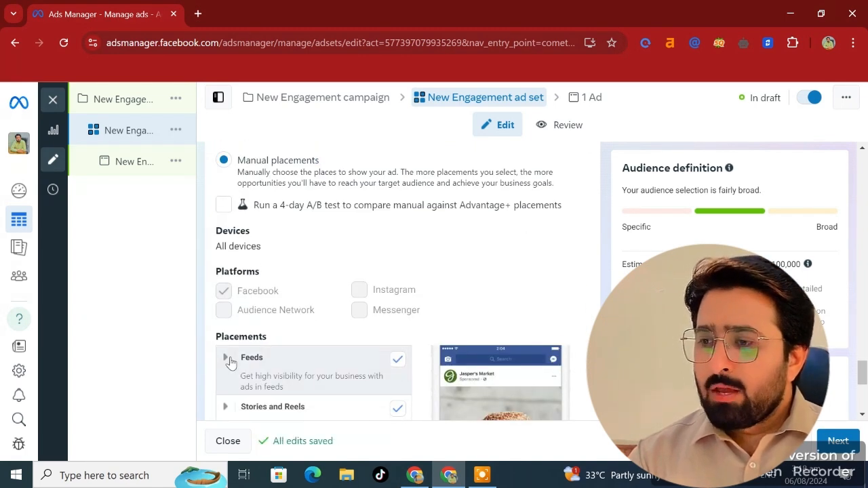
scroll(364, 370, down, 2)
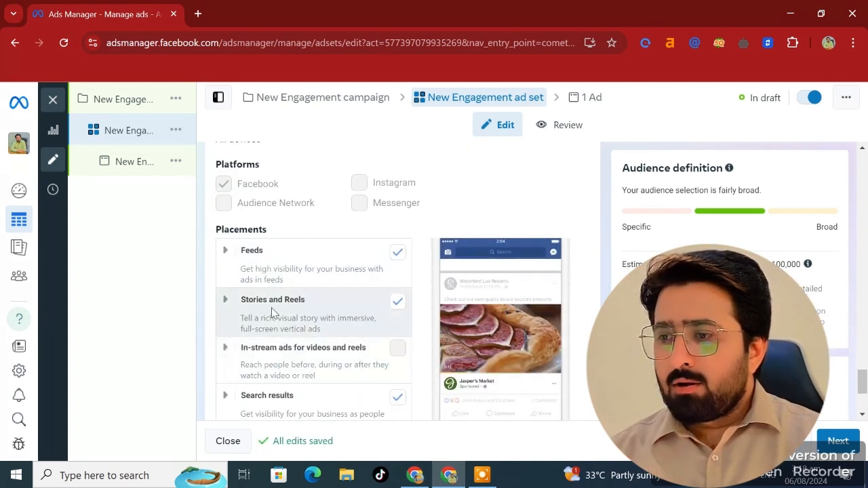
scroll(388, 348, down, 1)
scroll(310, 275, up, 3)
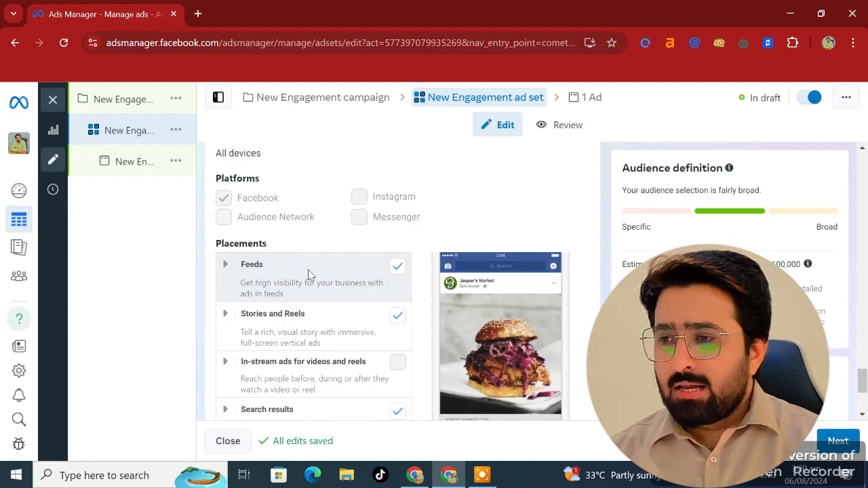
- Expand the Feeds, Stories and Reels, and Apps and sites placement groups to review their individual placements
scroll(296, 324, up, 3)
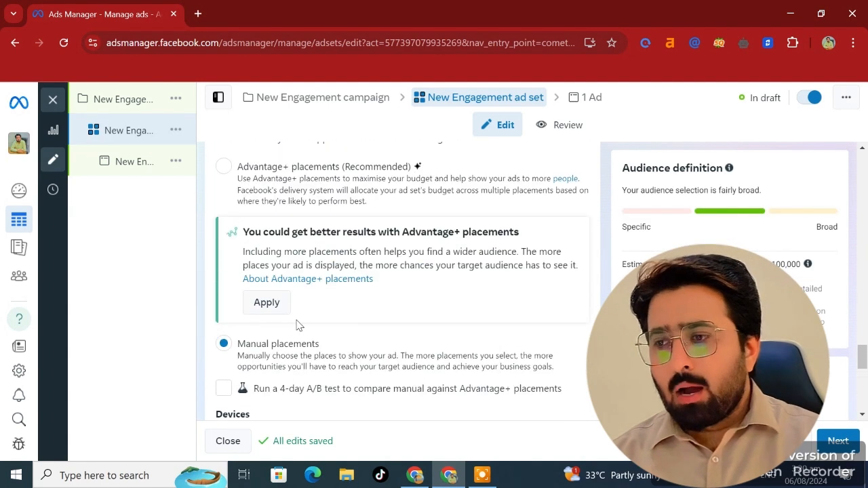
scroll(229, 194, up, 1)
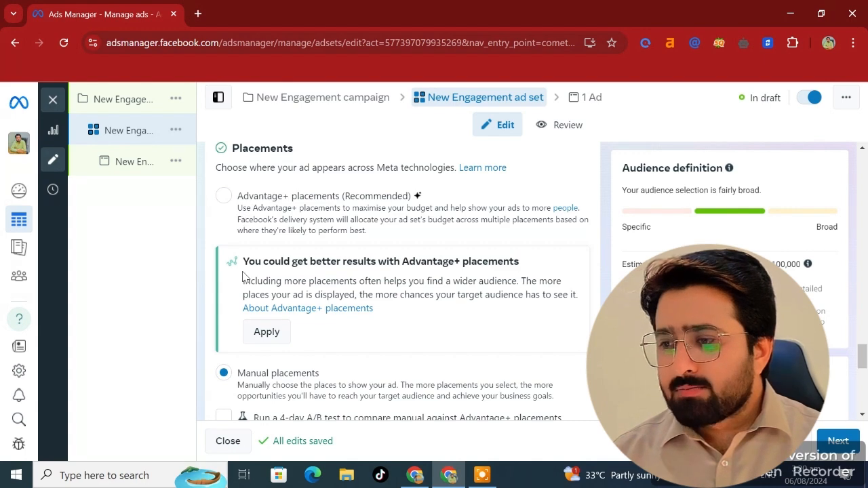
scroll(245, 277, down, 2)
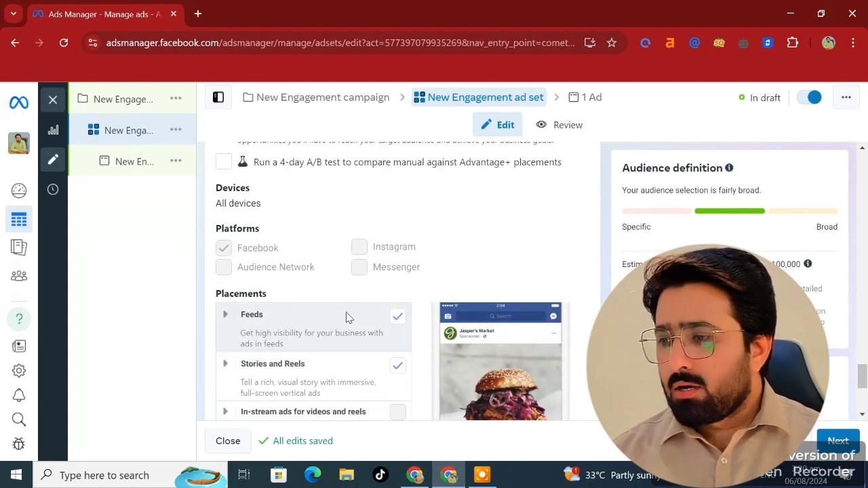
click(224, 316)
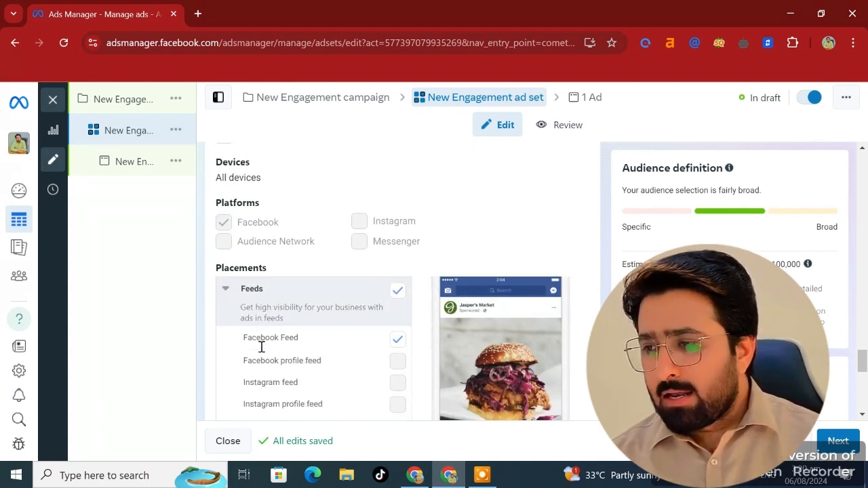
scroll(271, 335, down, 2)
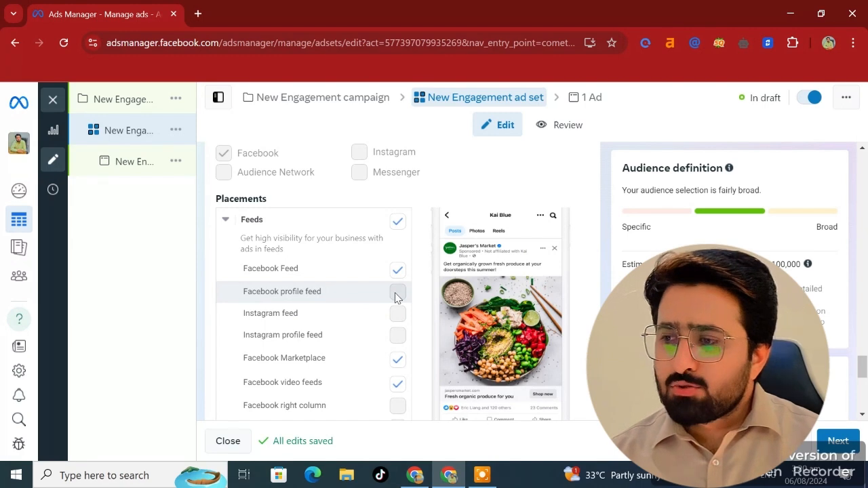
scroll(396, 319, down, 1)
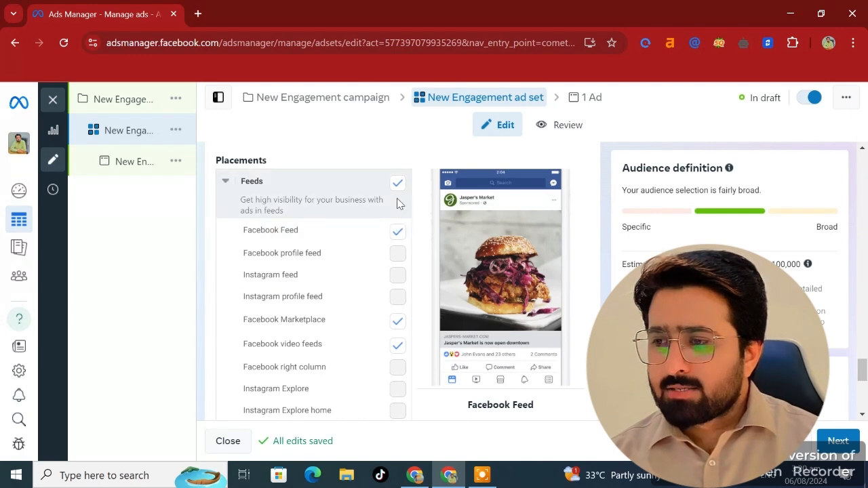
scroll(380, 292, down, 3)
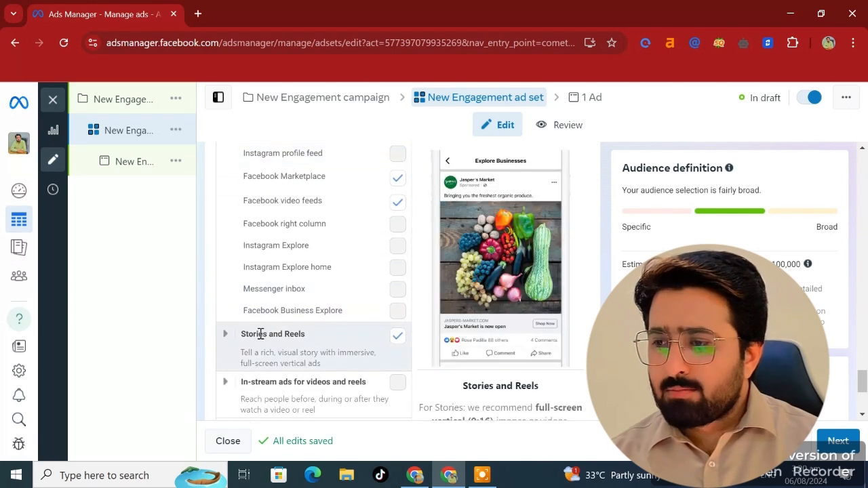
click(225, 336)
scroll(227, 344, down, 3)
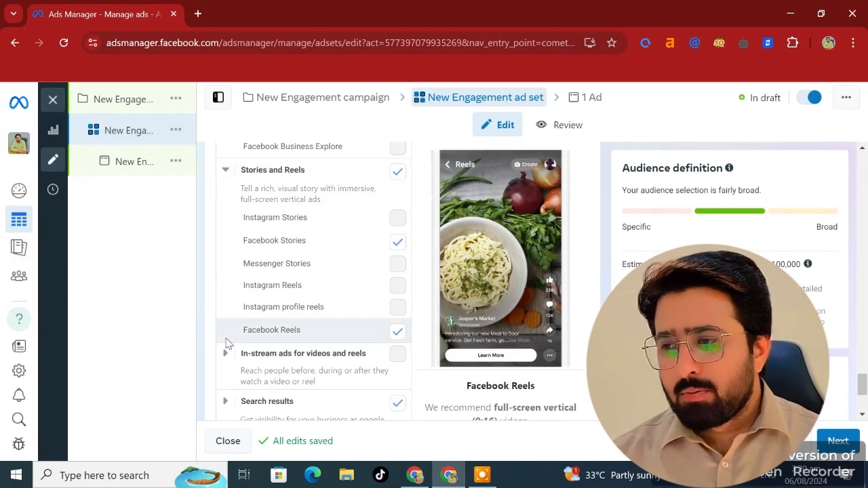
scroll(310, 350, down, 2)
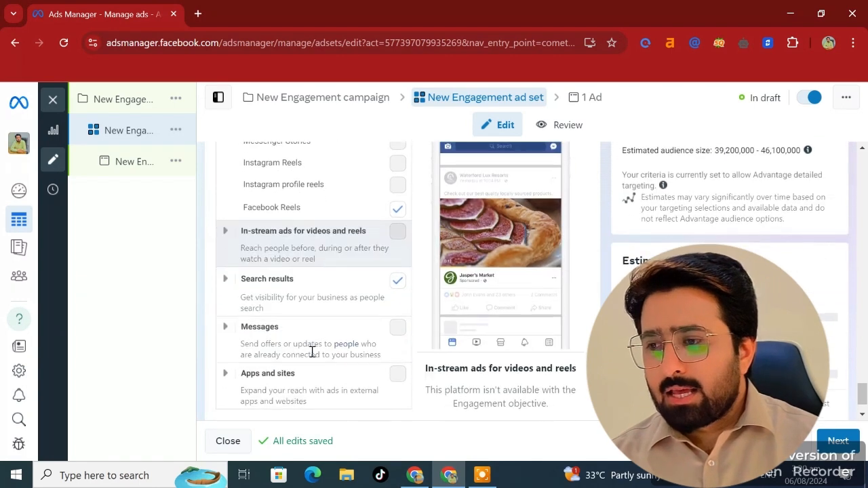
click(226, 373)
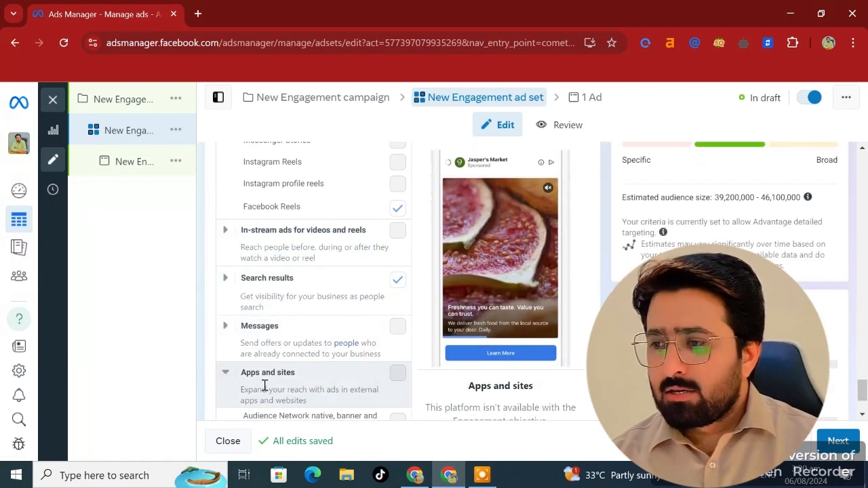
scroll(290, 386, down, 2)
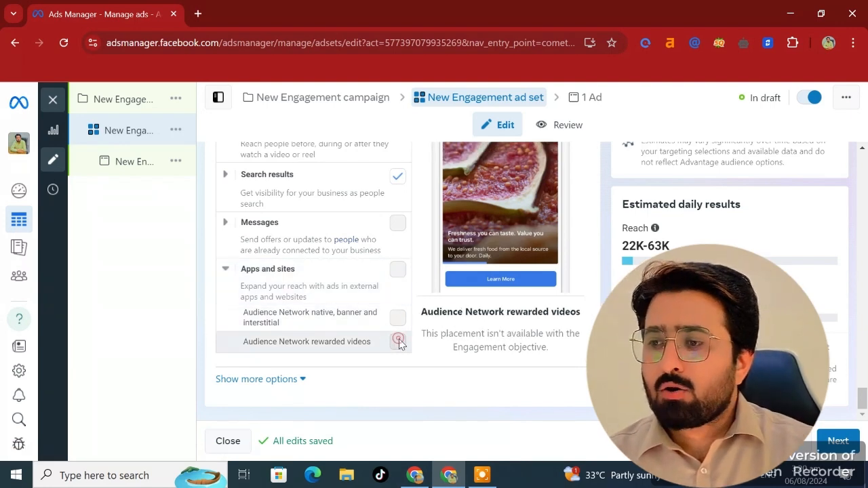
scroll(393, 322, up, 10)
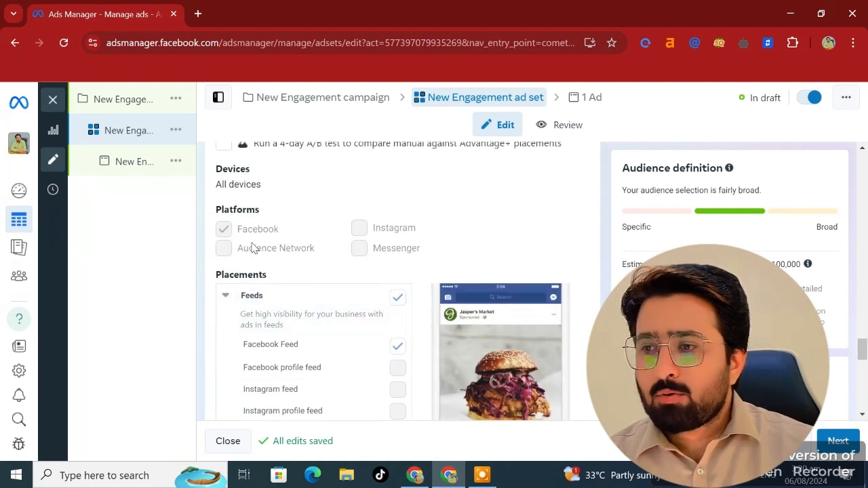
drag(226, 258, 292, 268)
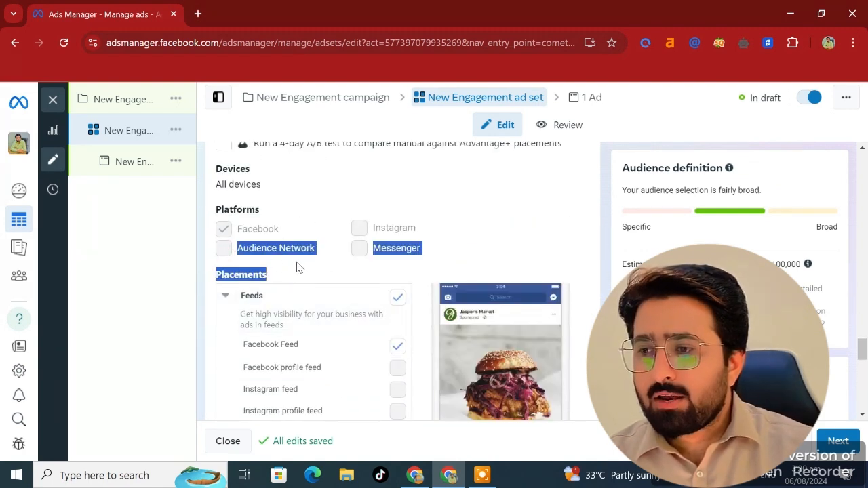
click(296, 261)
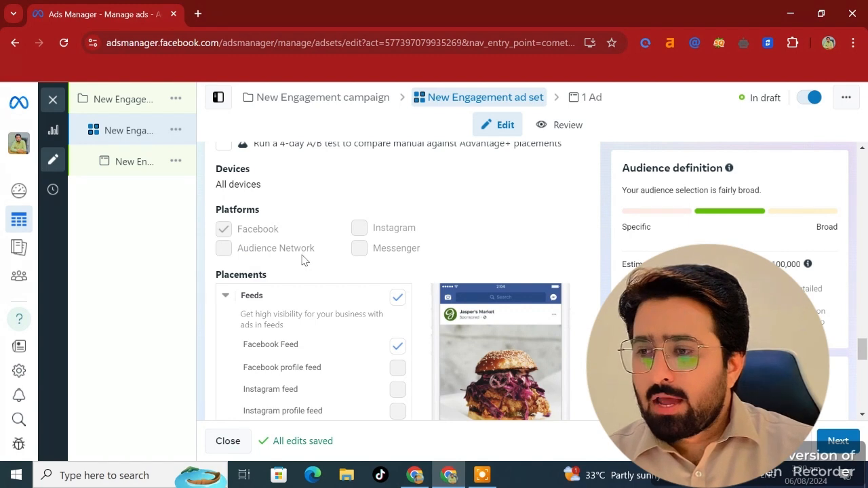
scroll(343, 289, down, 8)
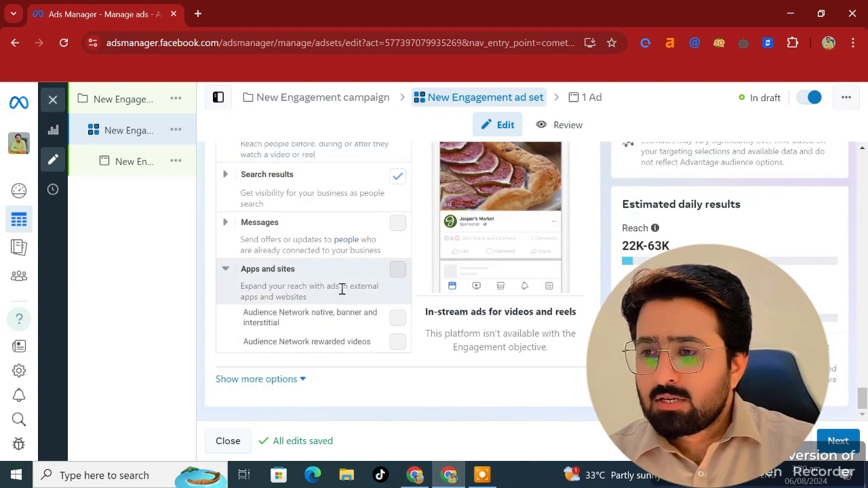
scroll(286, 287, up, 1)
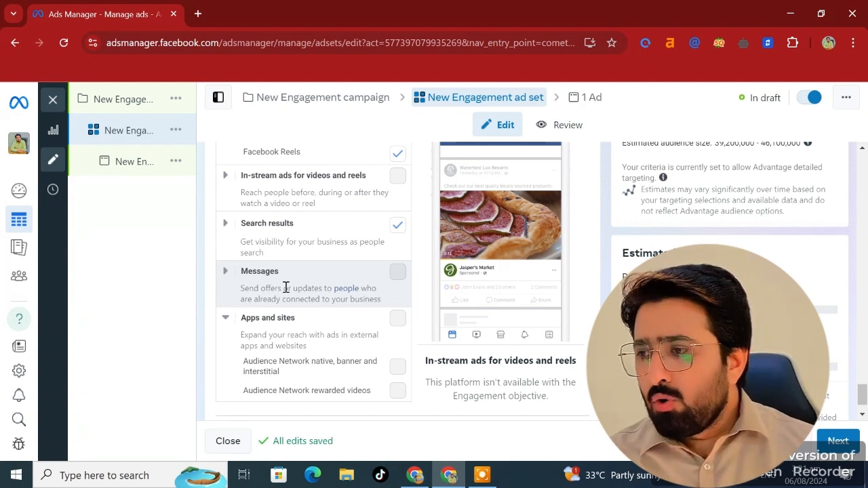
- Review the ad's Identity, Ad setup, Ad creative and Tracking sections, including the empty primary text field
scroll(285, 288, up, 5)
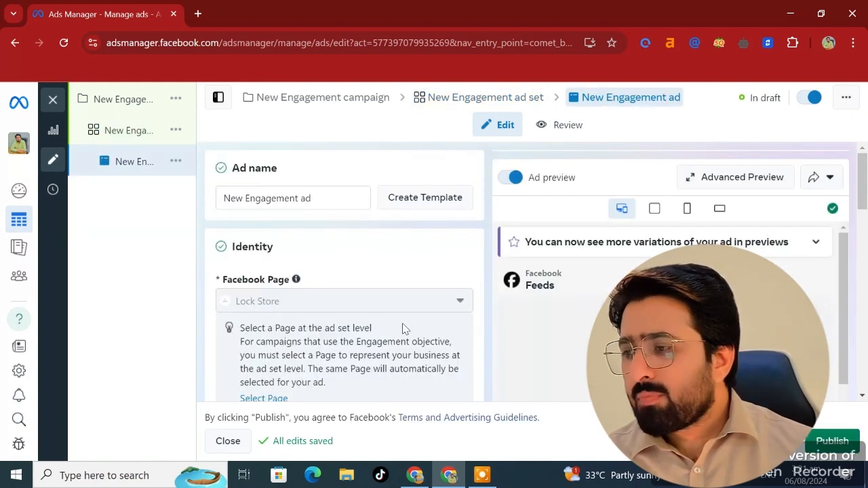
scroll(377, 331, down, 2)
scroll(401, 305, down, 3)
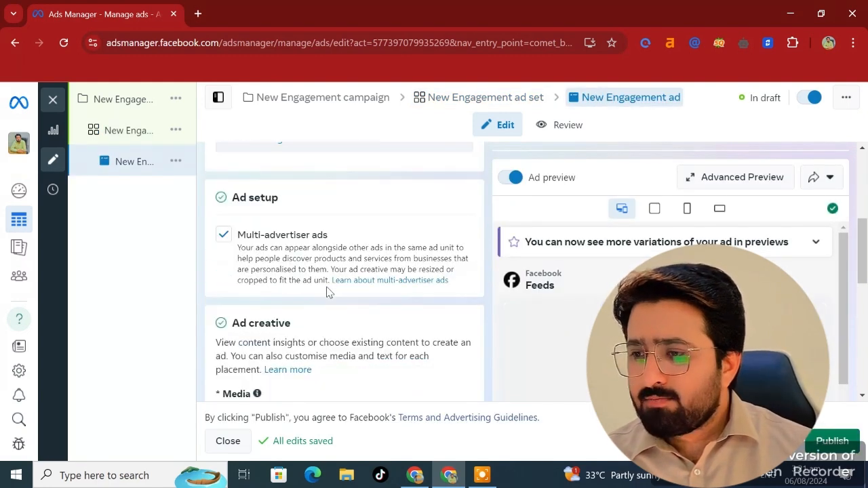
scroll(268, 330, down, 3)
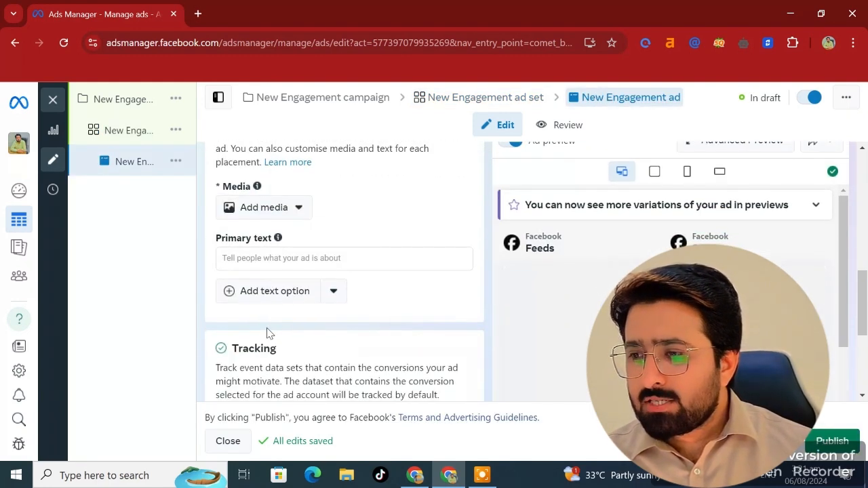
click(260, 260)
scroll(319, 260, up, 2)
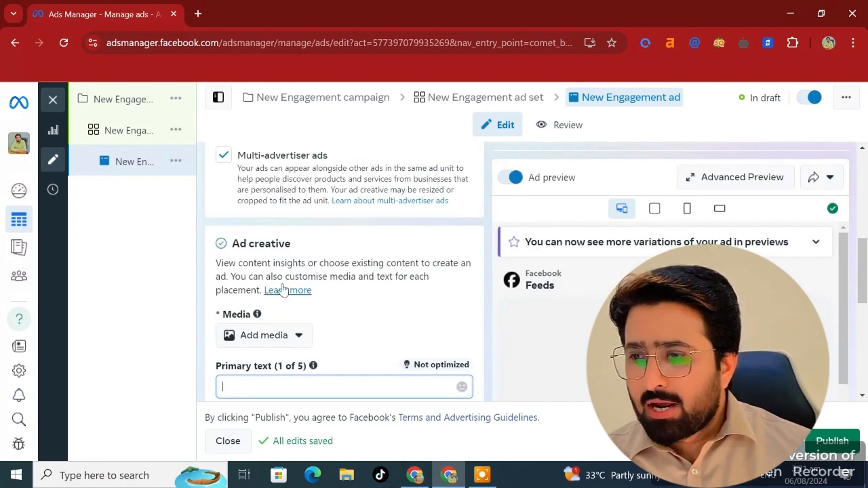
scroll(295, 291, down, 4)
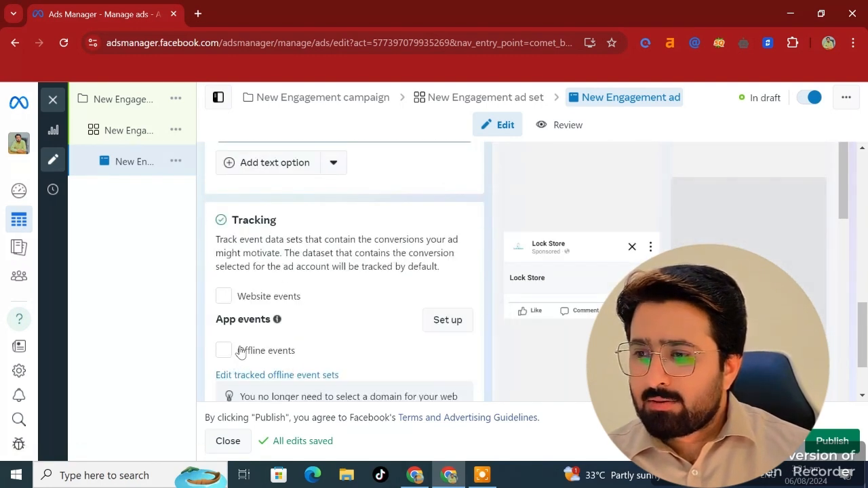
scroll(241, 351, down, 1)
scroll(377, 283, down, 1)
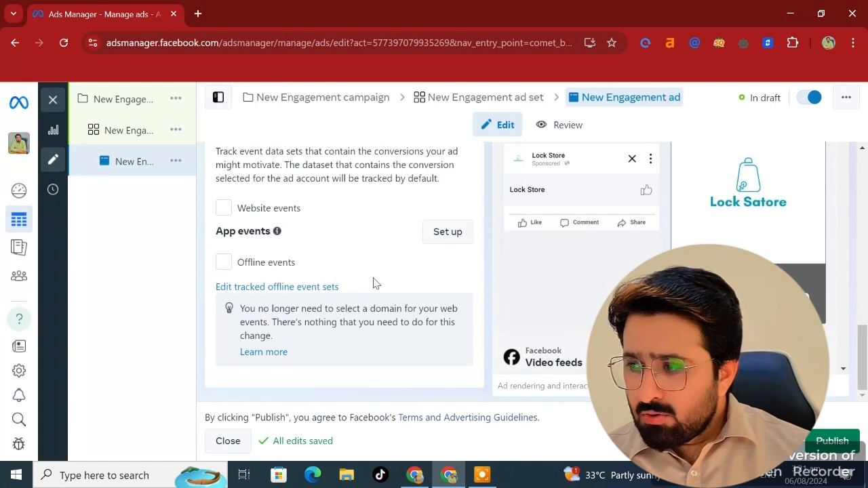
scroll(373, 283, up, 1)
scroll(374, 283, down, 1)
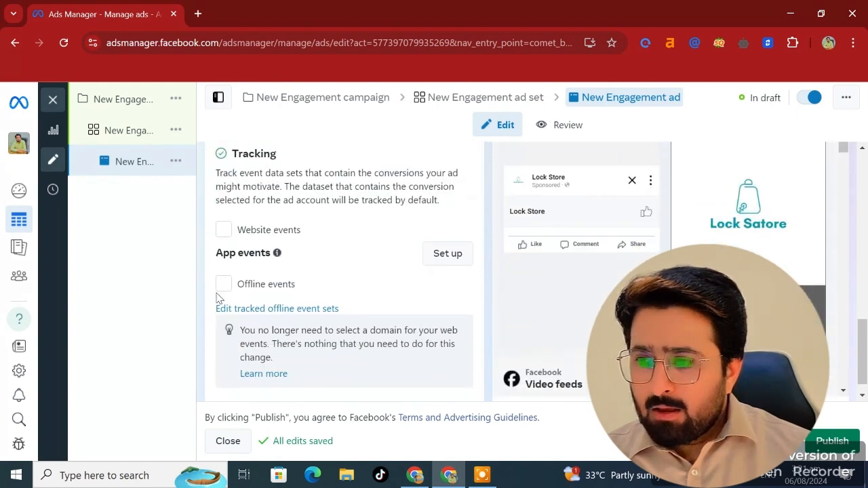
scroll(229, 273, up, 6)
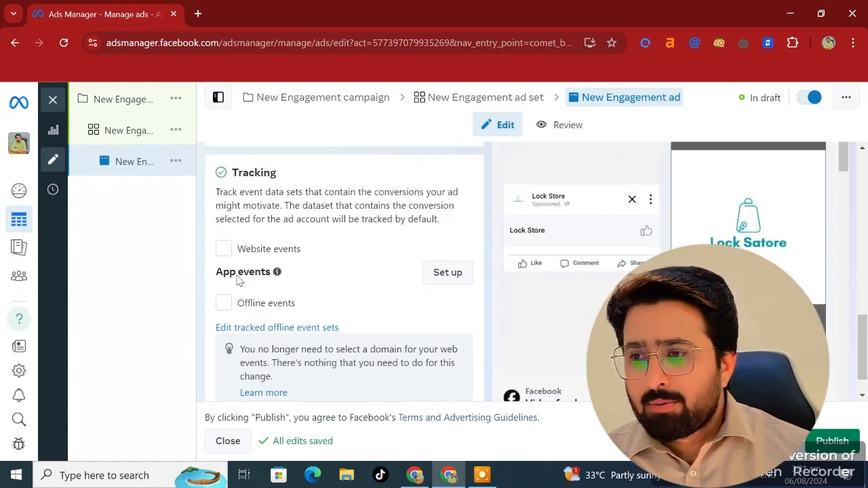
scroll(345, 273, up, 3)
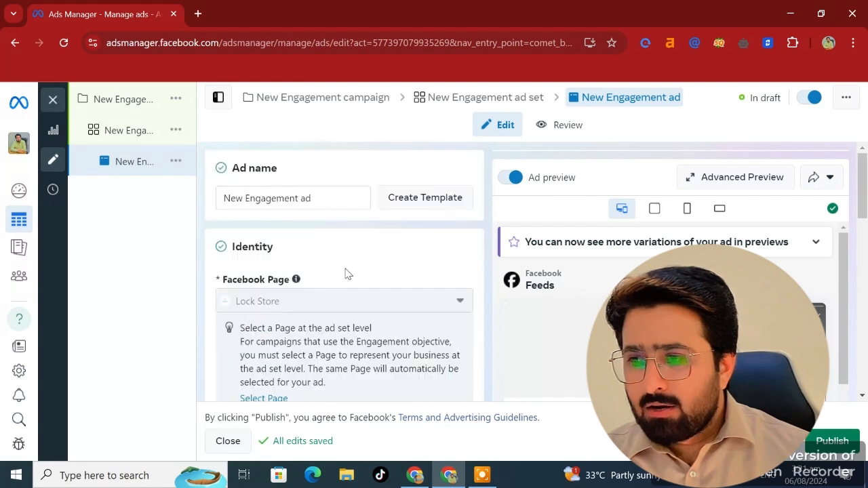
scroll(345, 273, down, 3)
scroll(345, 272, down, 3)
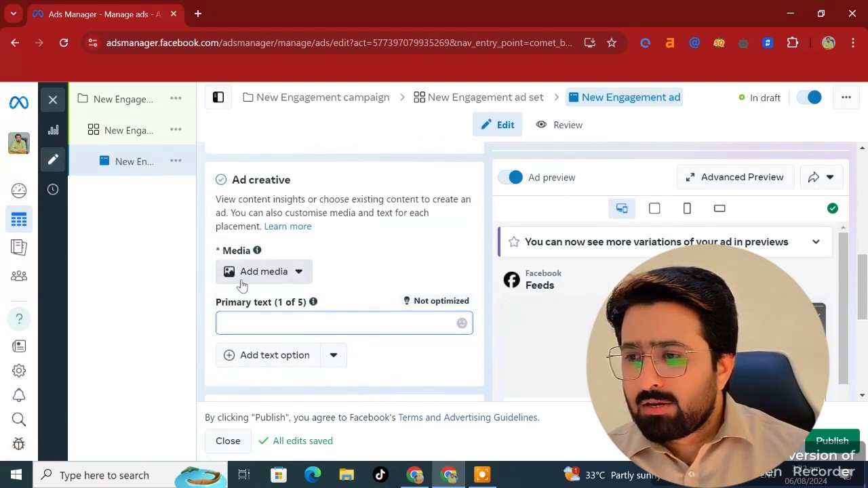
- Open the ad creative's Add media menu to view the image and video options without choosing one
click(279, 273)
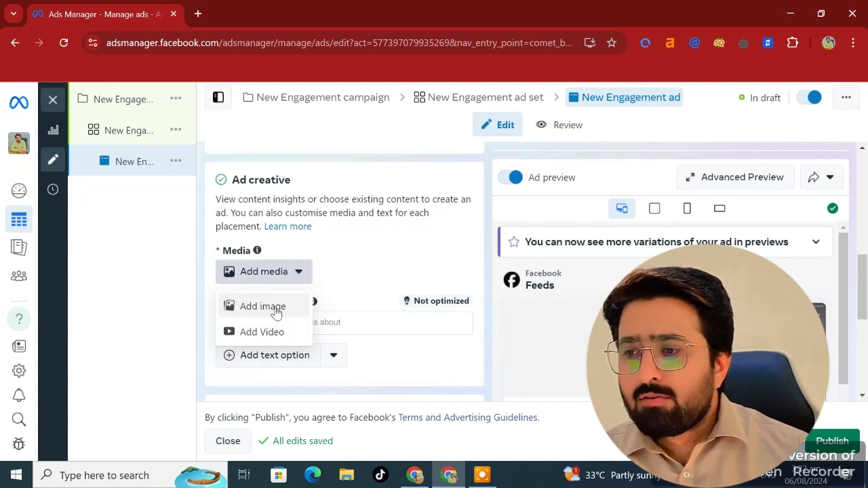
mouse_move(372, 288)
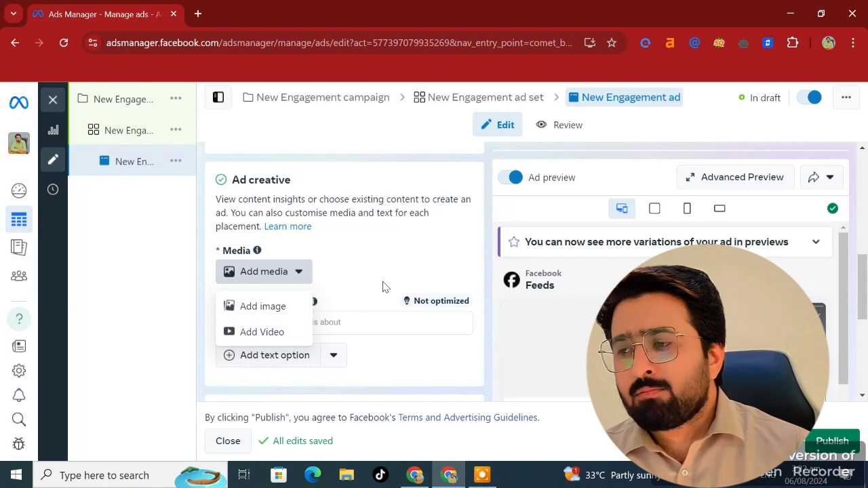
click(365, 273)
scroll(367, 275, up, 2)
scroll(366, 273, up, 3)
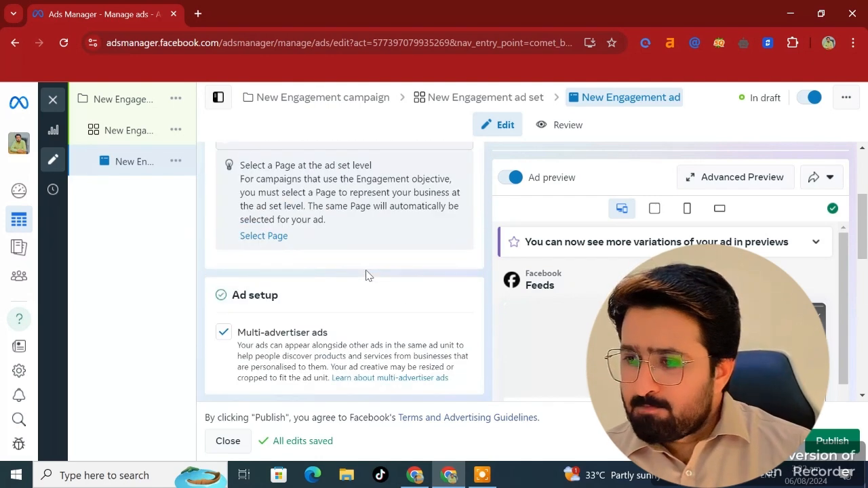
scroll(366, 271, down, 2)
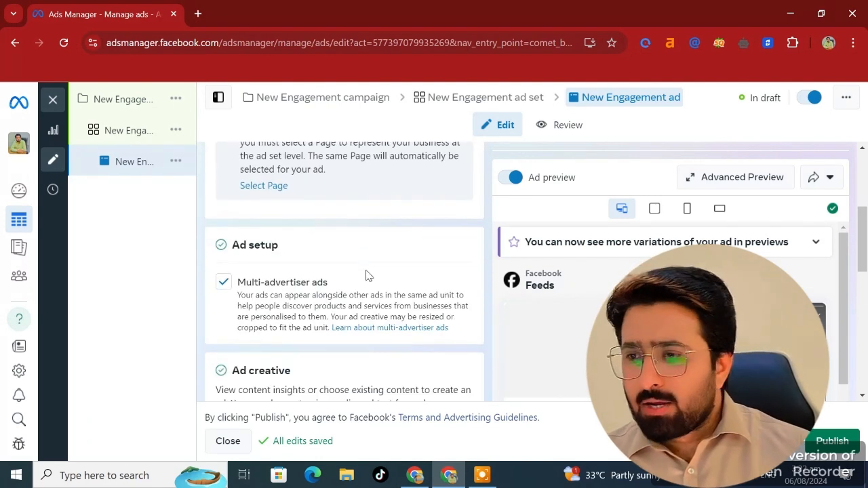
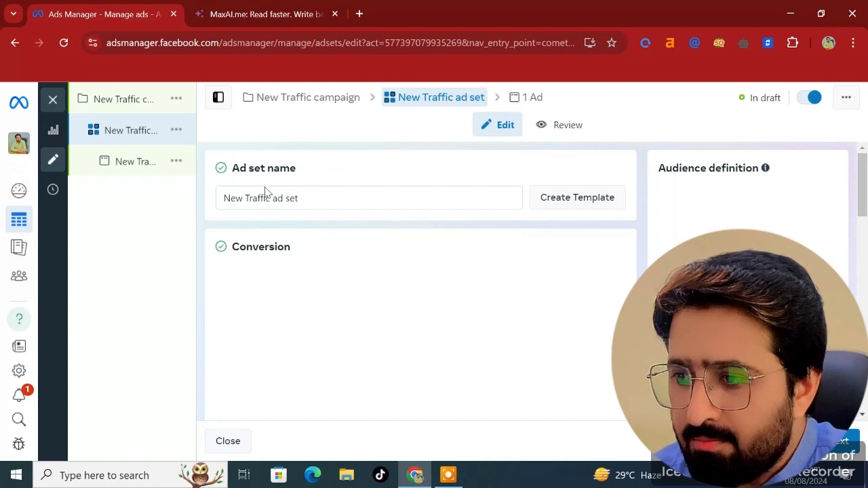
- Review the ad set's conversion location options and open the performance goal list without changing it
scroll(258, 188, down, 1)
scroll(280, 192, up, 1)
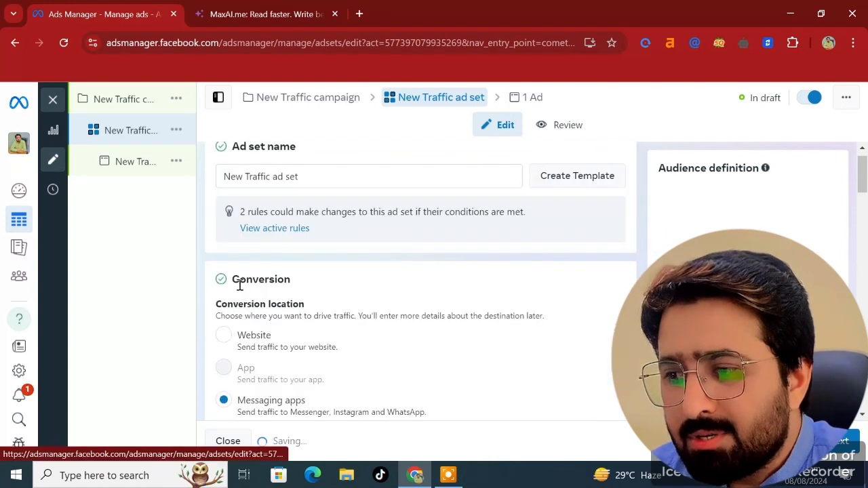
scroll(231, 370, down, 1)
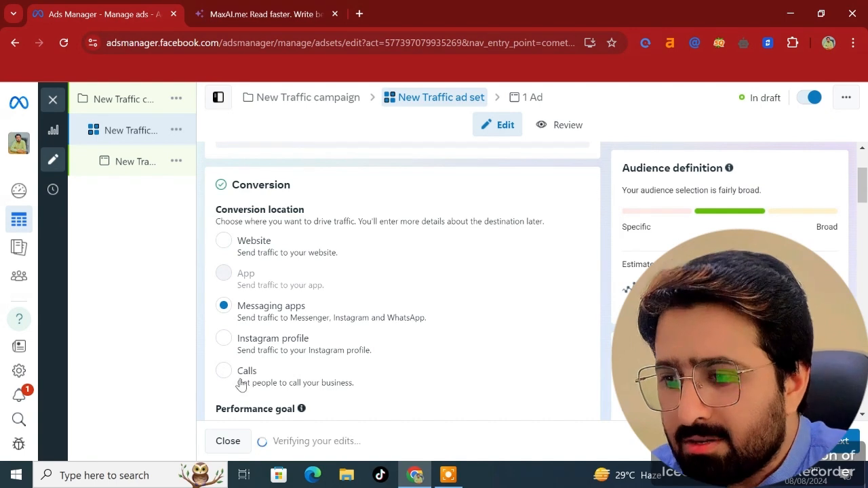
scroll(239, 351, down, 1)
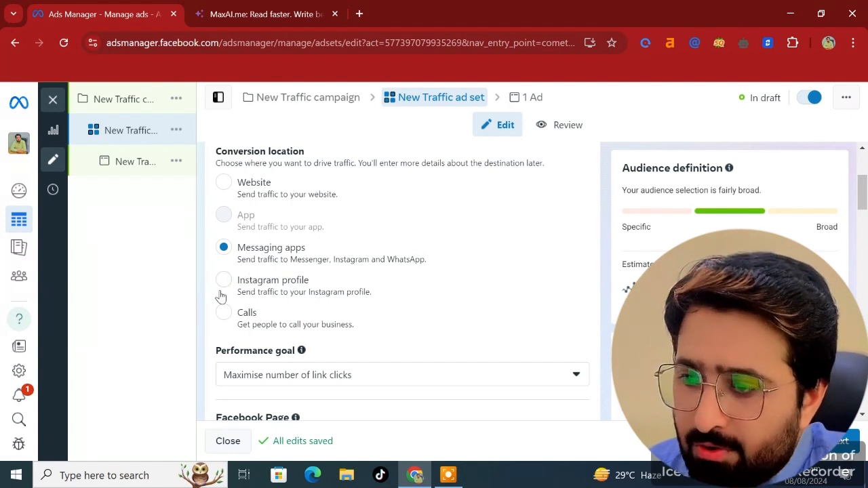
scroll(220, 295, up, 1)
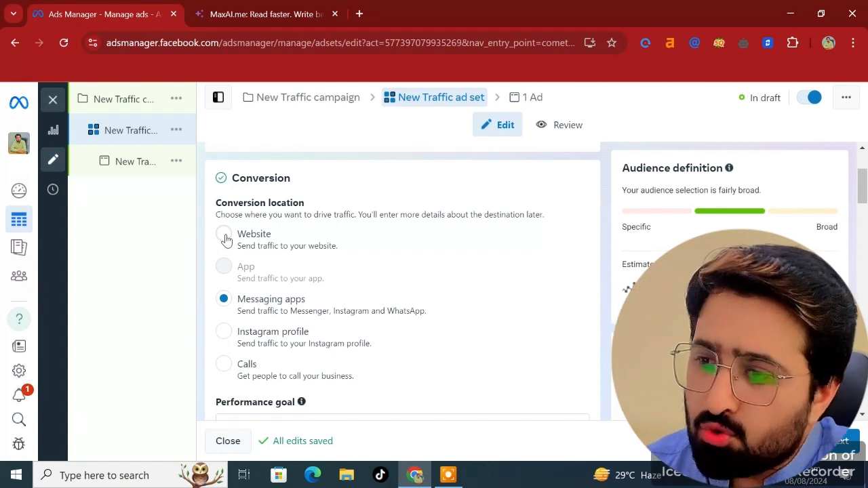
scroll(234, 243, down, 1)
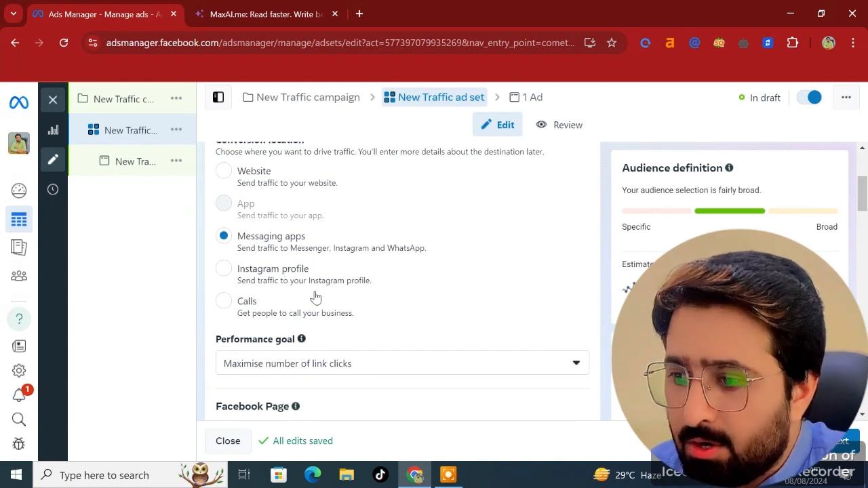
scroll(318, 299, down, 2)
click(474, 250)
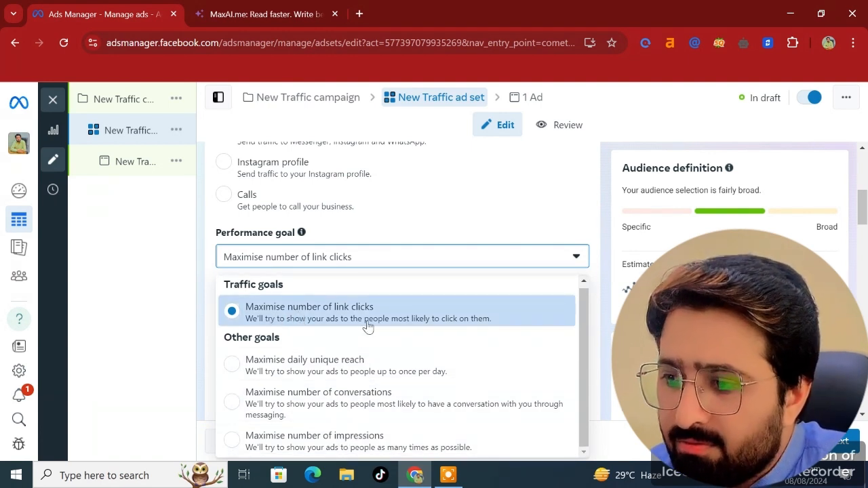
click(401, 227)
- Set the ad set's conversion location to Website
scroll(401, 228, up, 2)
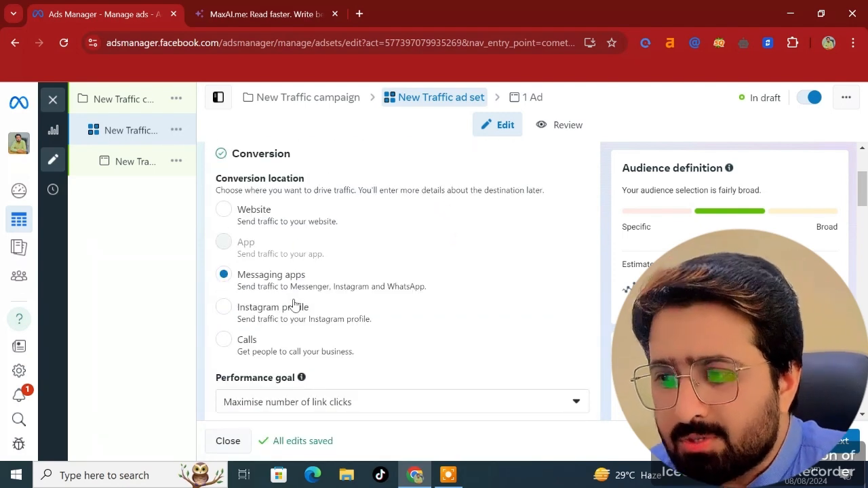
click(224, 211)
- Review the budget and schedule, and enable setting an end date for the ad set
scroll(333, 253, down, 2)
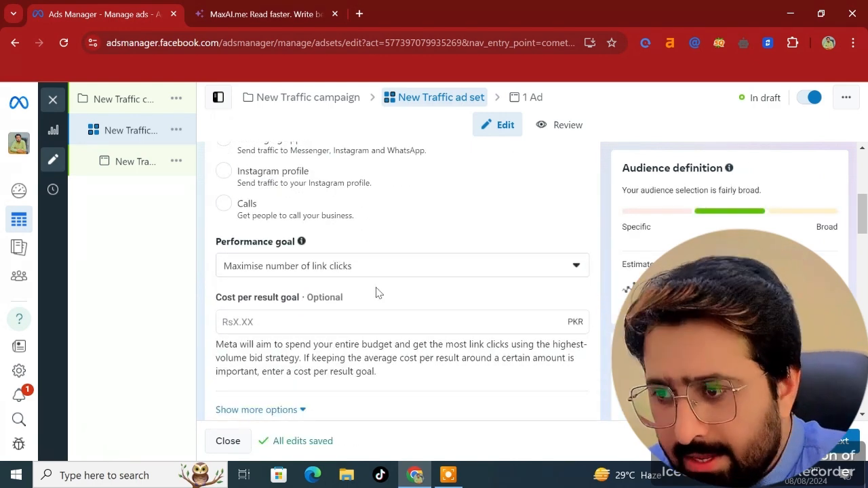
scroll(359, 315, down, 2)
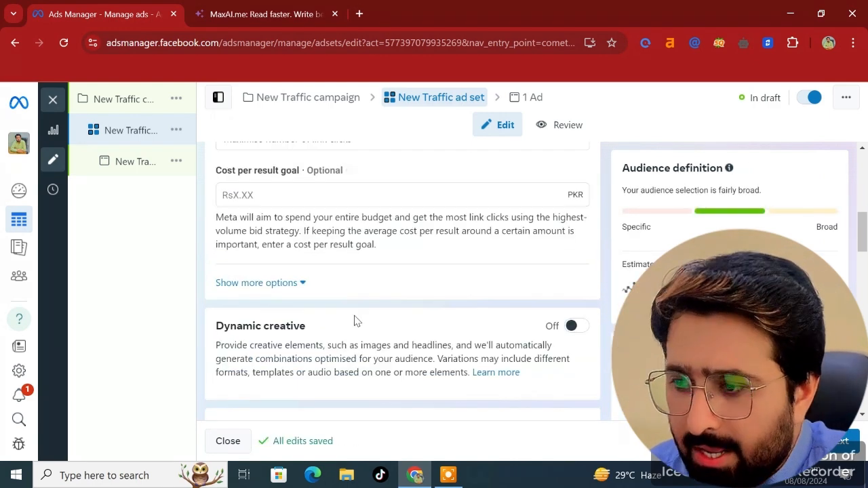
scroll(389, 313, down, 3)
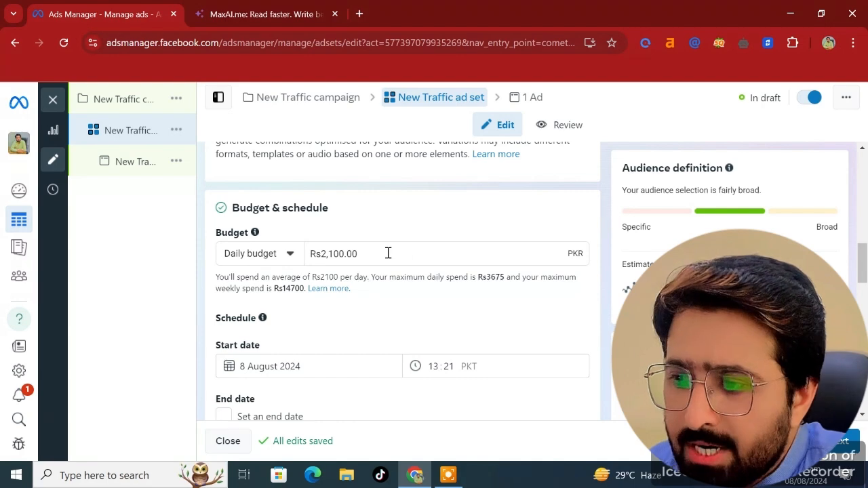
click(388, 253)
scroll(360, 318, down, 3)
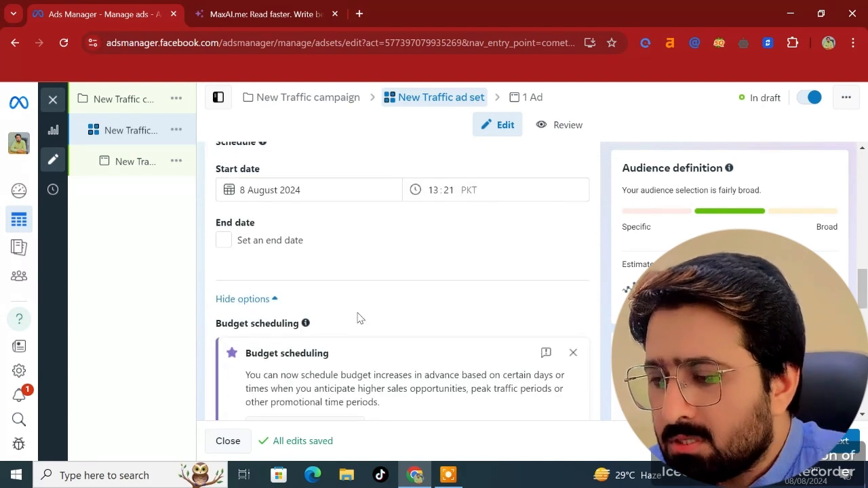
scroll(359, 318, down, 1)
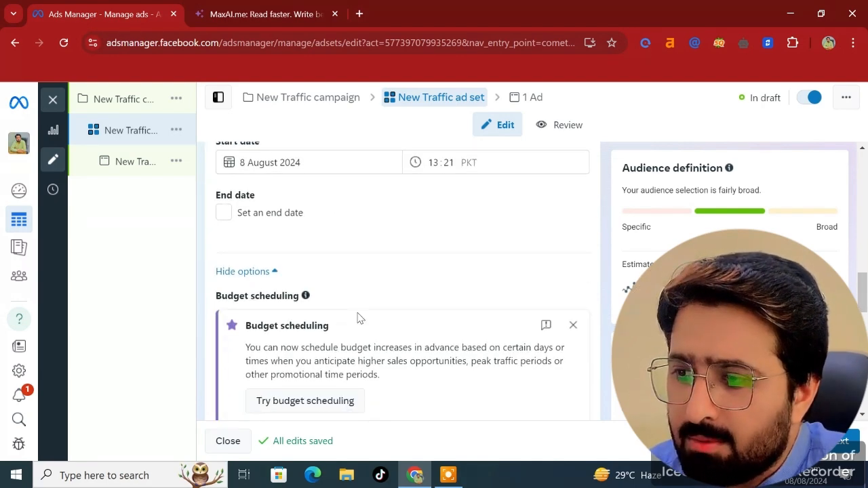
scroll(355, 318, up, 2)
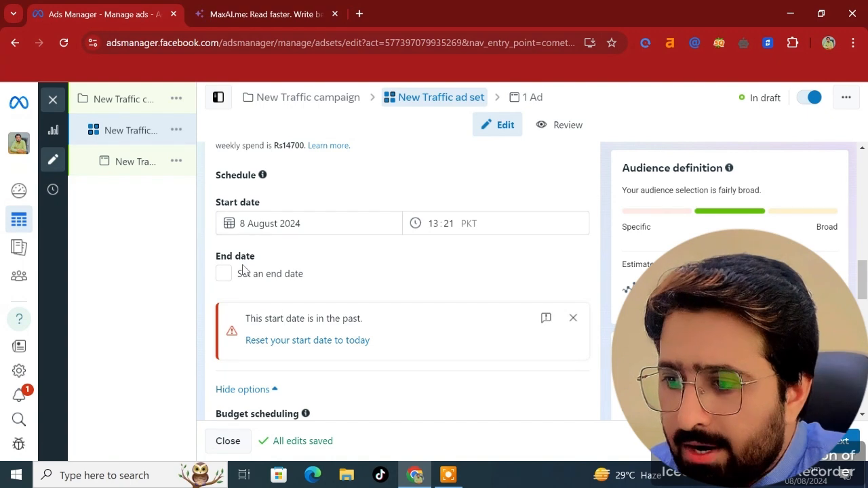
click(224, 274)
- Open the Locations editor and its search field, and review the Advantage+ audience section
scroll(242, 343, down, 1)
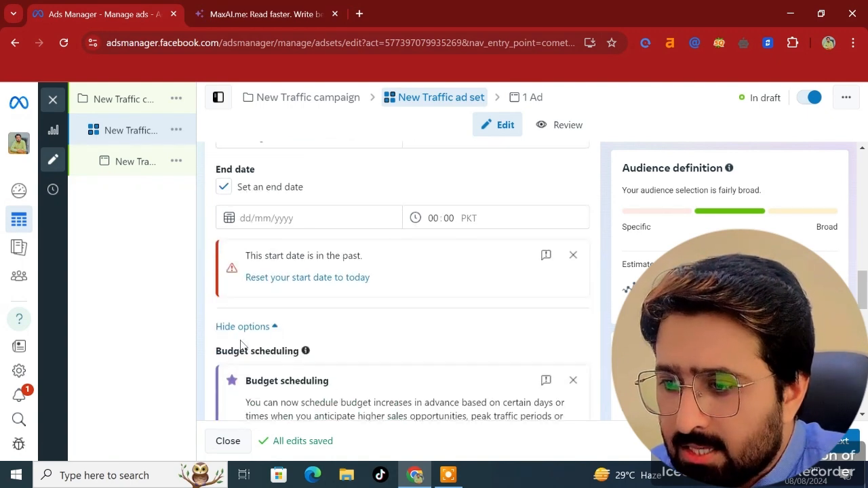
scroll(242, 344, down, 5)
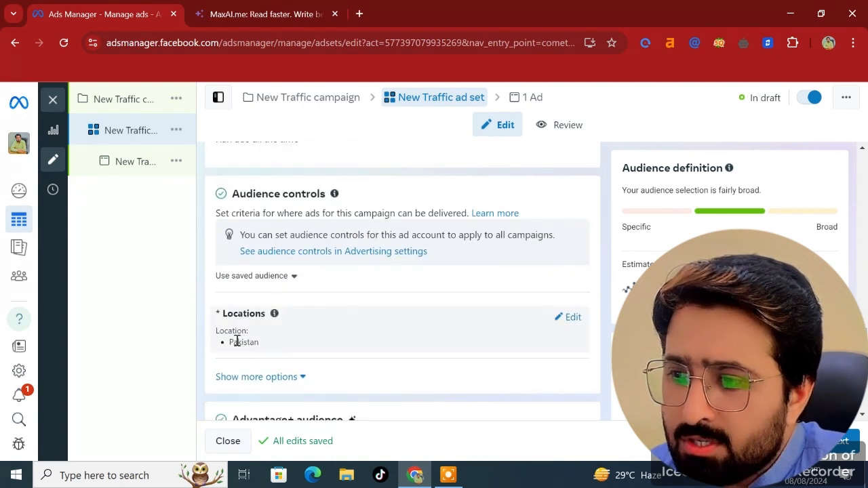
click(572, 321)
scroll(393, 341, down, 1)
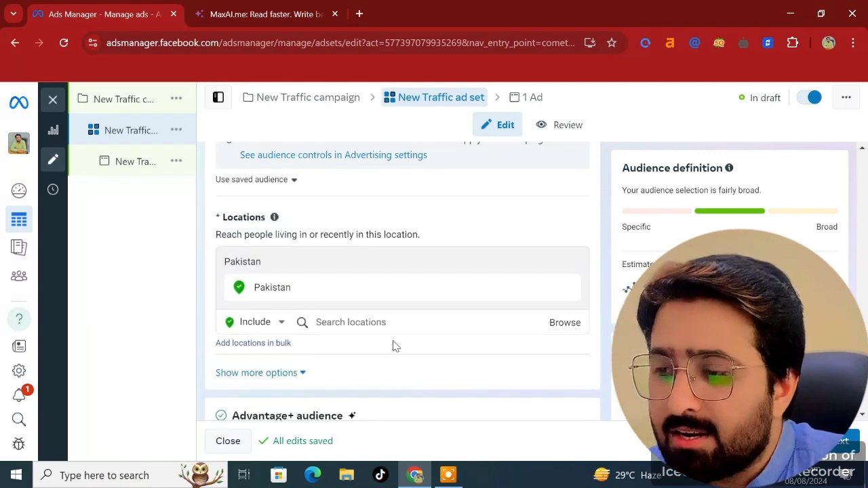
click(365, 321)
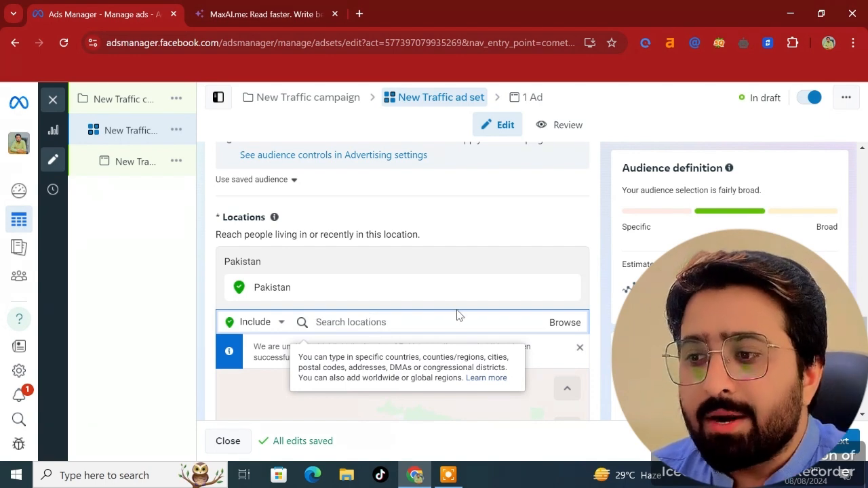
scroll(391, 327, down, 3)
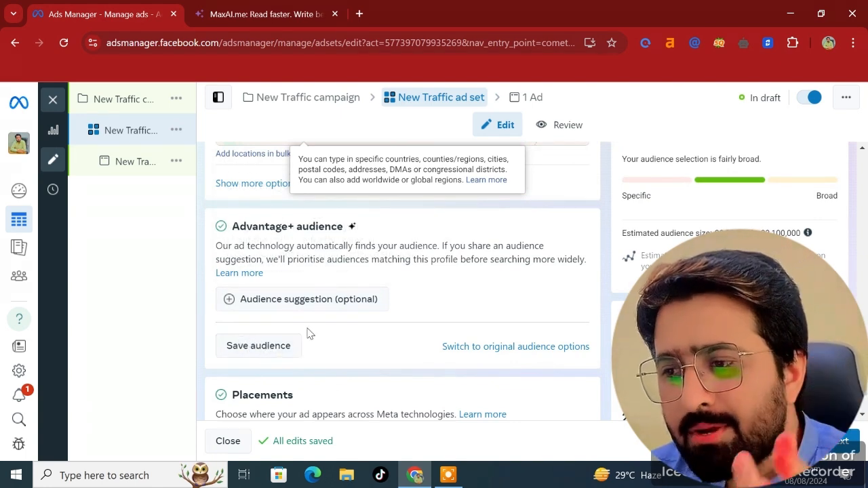
scroll(288, 335, down, 2)
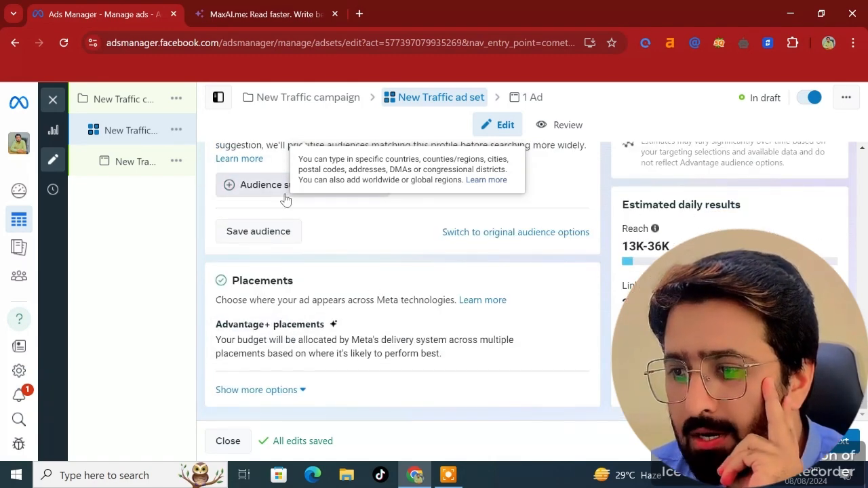
scroll(273, 196, up, 2)
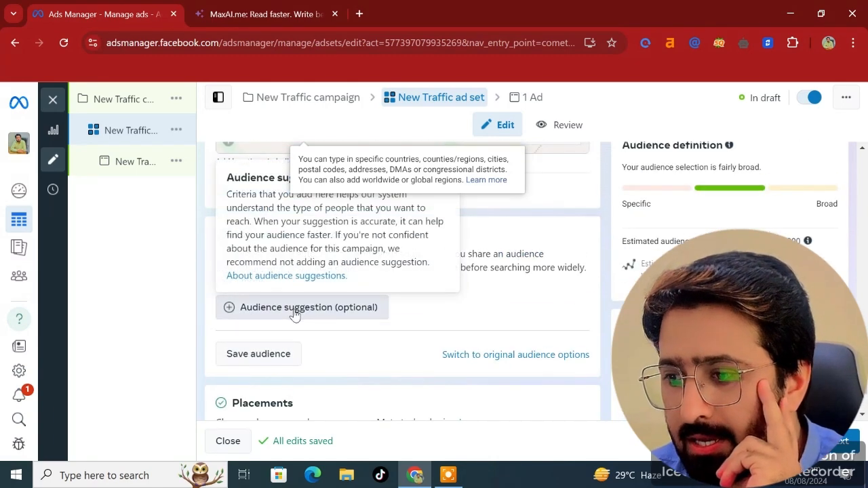
scroll(389, 349, down, 2)
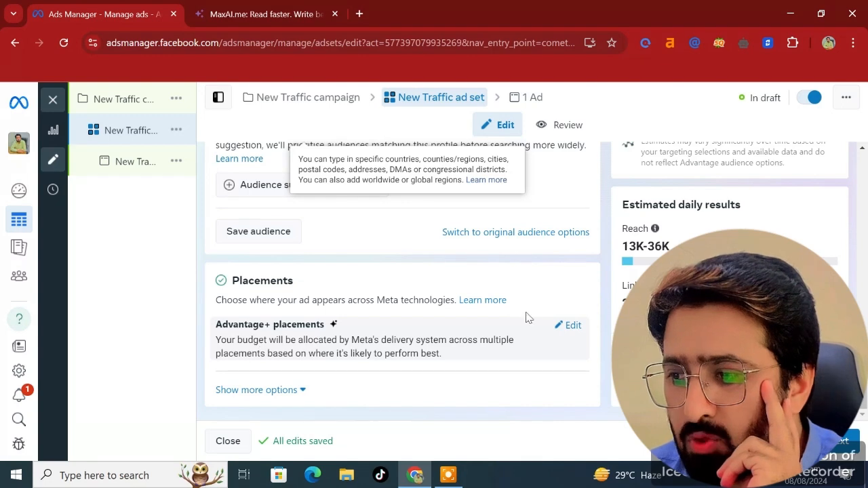
- Open the placements settings and switch the ad set to Manual placements
click(554, 328)
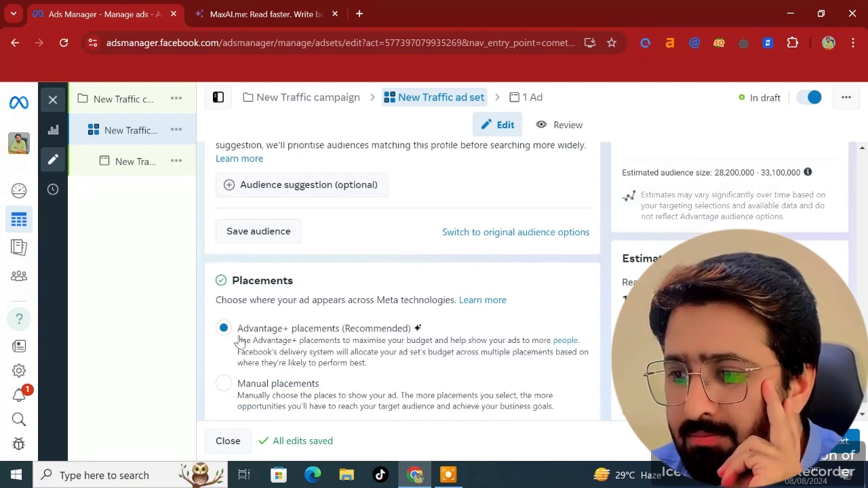
scroll(242, 343, down, 1)
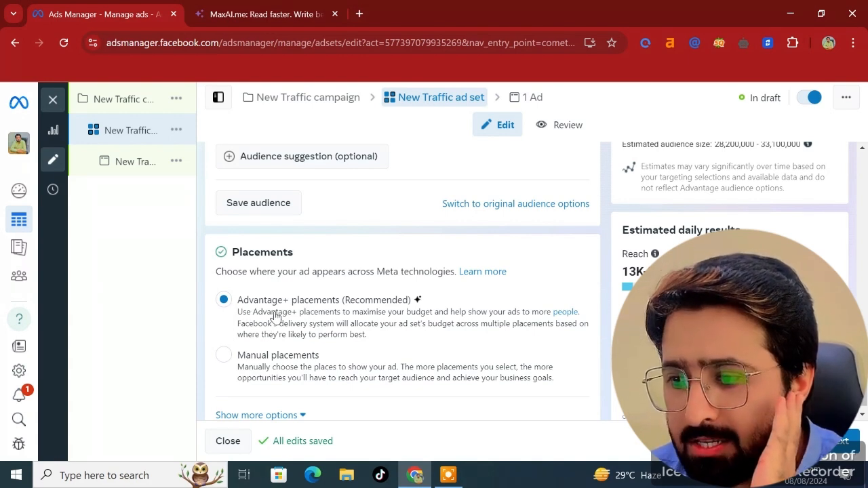
click(224, 355)
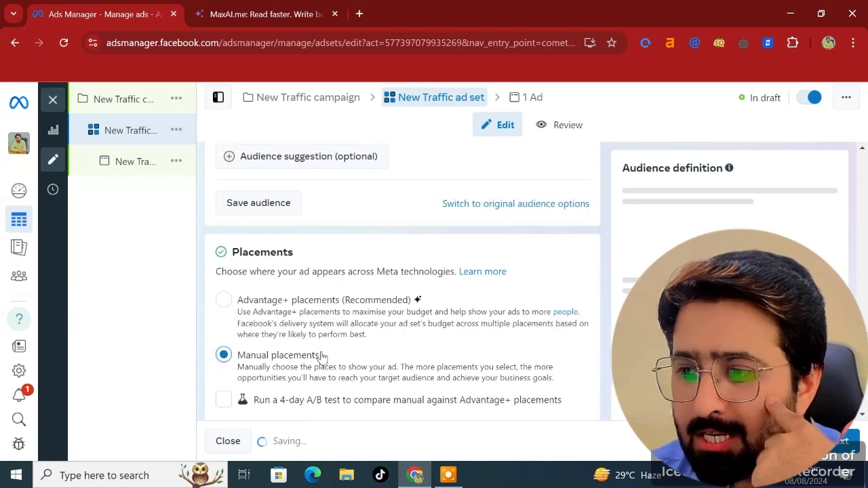
- Expand the Feeds placement group and review the individual placements and other placement groups
scroll(321, 357, down, 2)
scroll(392, 358, down, 3)
scroll(391, 358, down, 1)
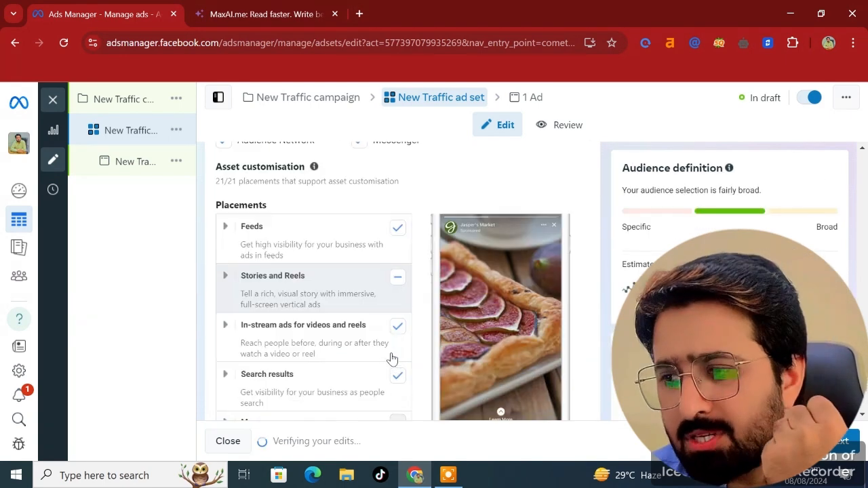
click(228, 237)
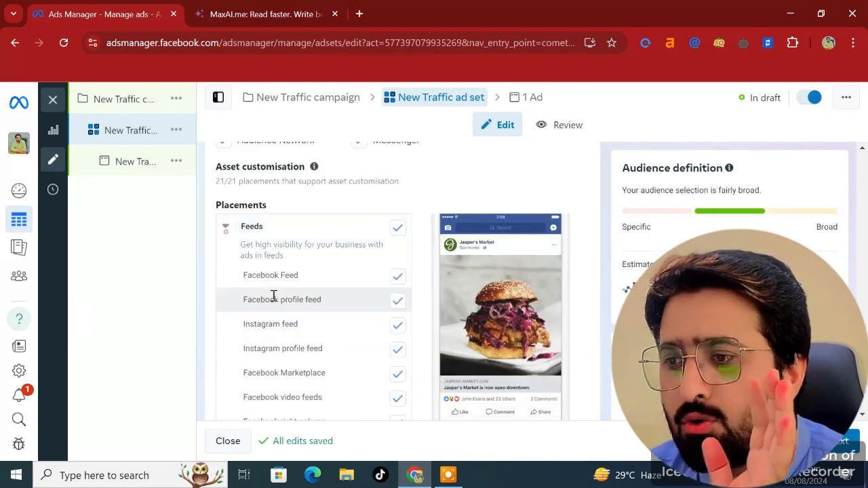
scroll(273, 299, down, 4)
scroll(264, 338, down, 2)
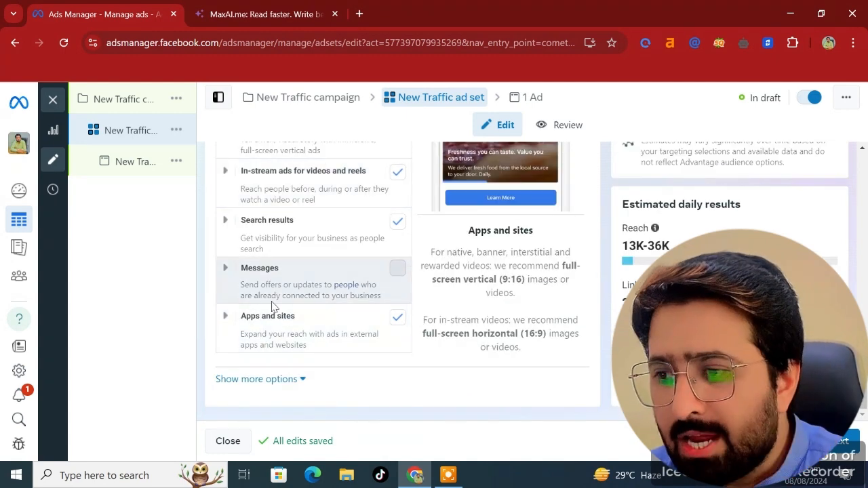
scroll(290, 346, up, 8)
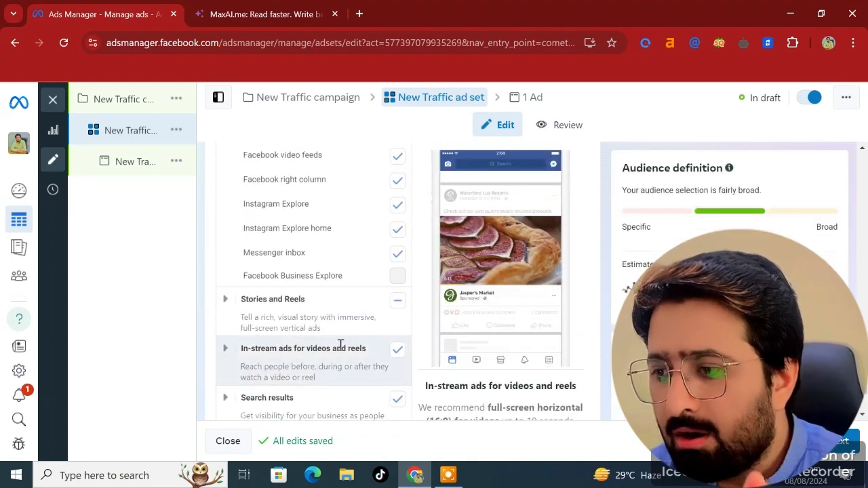
scroll(353, 240, up, 6)
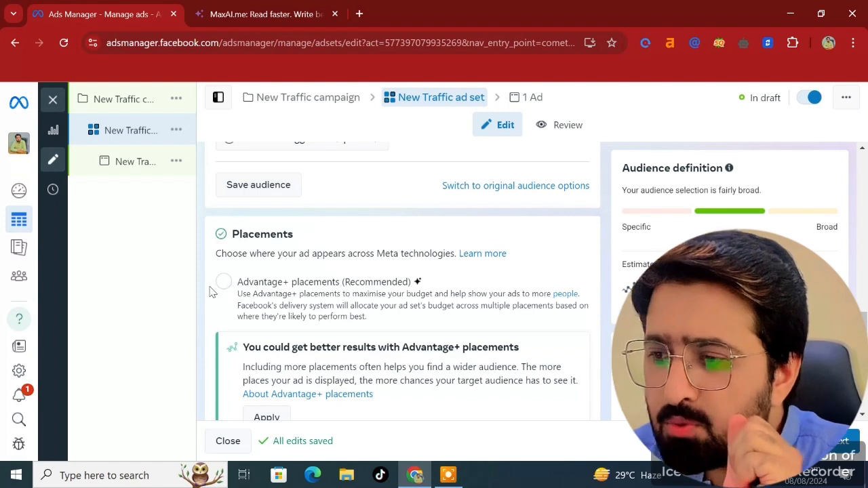
- Switch placements to Advantage+ and back to Manual placements, reviewing the platform and placement options
click(217, 286)
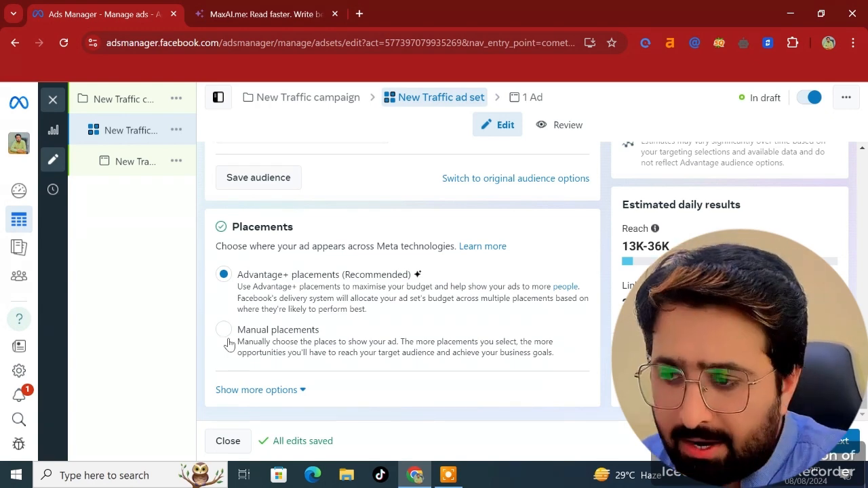
click(316, 346)
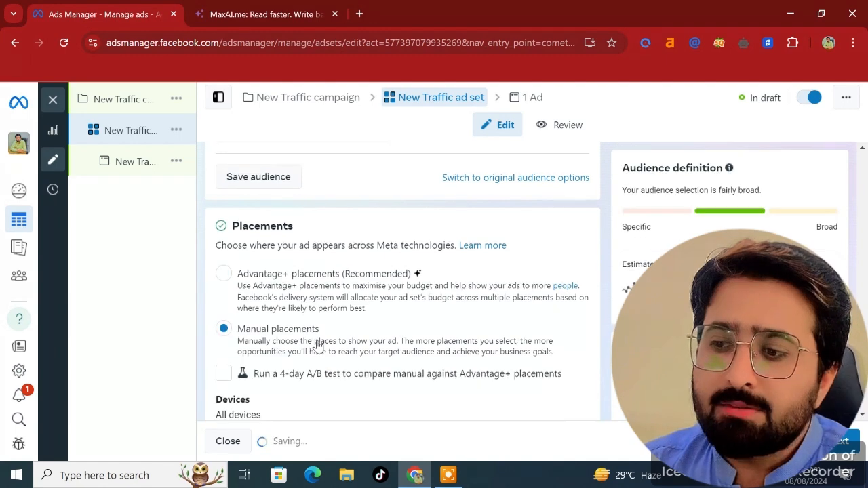
scroll(316, 346, down, 2)
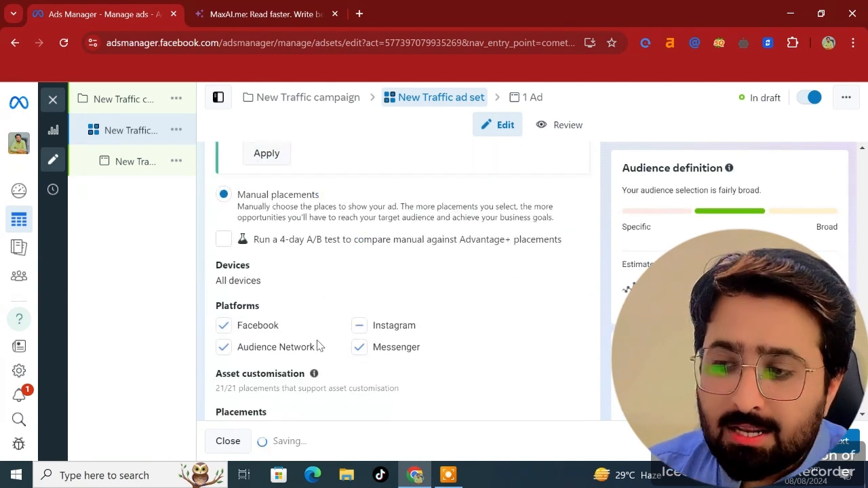
scroll(317, 345, down, 4)
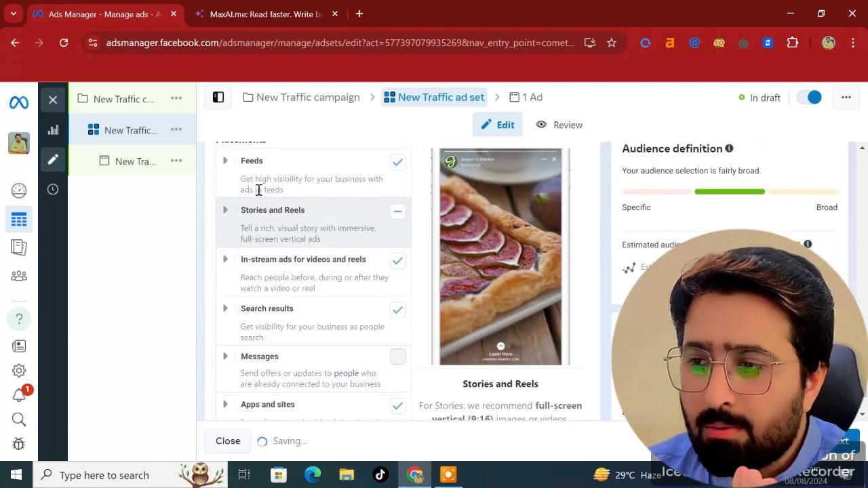
scroll(243, 231, up, 5)
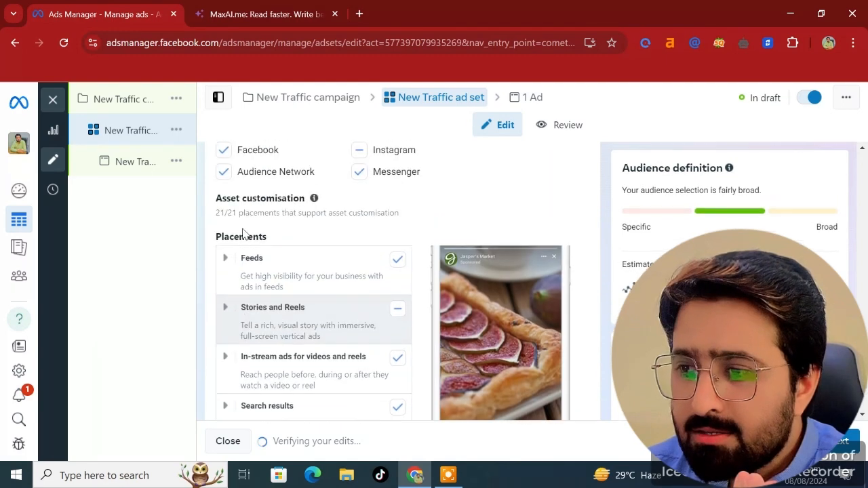
scroll(282, 306, down, 3)
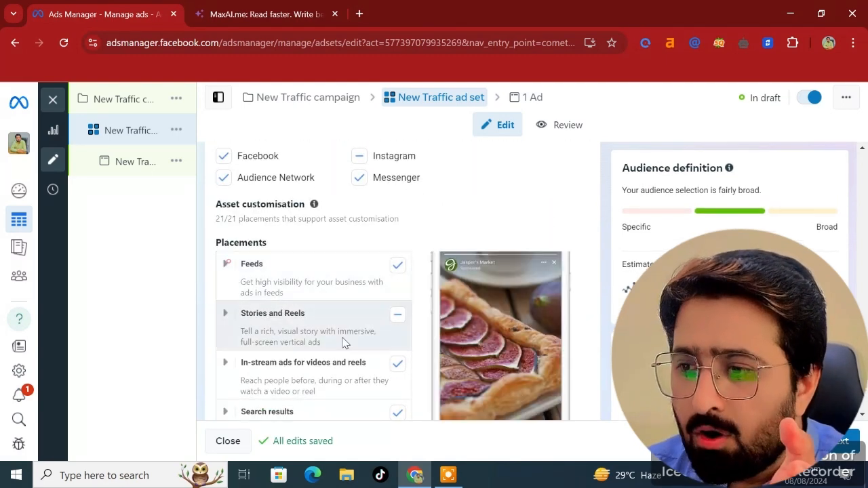
- Scroll through the placement groups and move on to the ad-level settings
scroll(398, 325, down, 2)
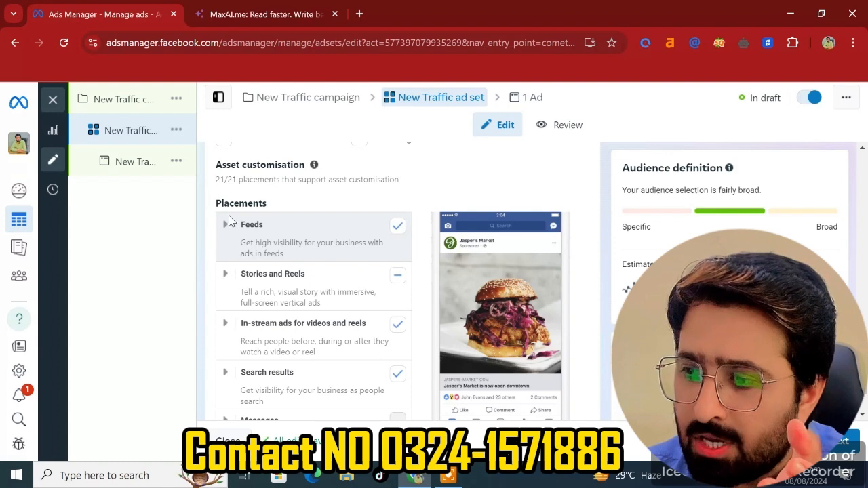
click(223, 229)
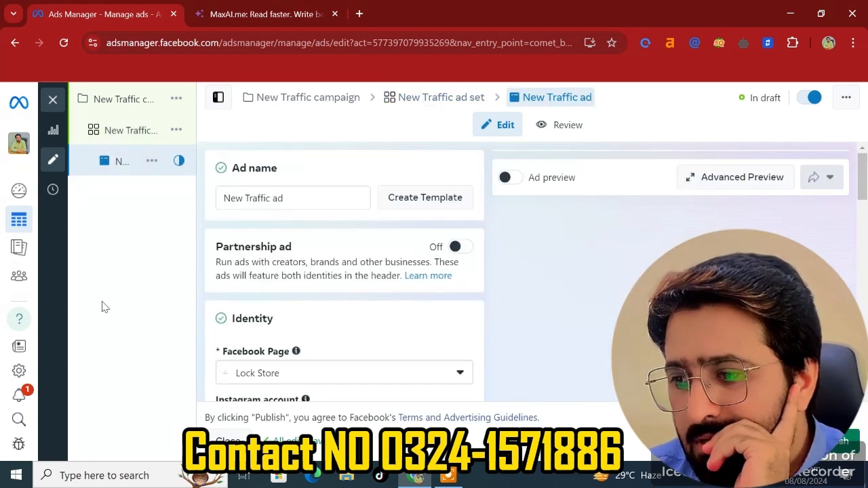
- Review the ad's identity, ad setup, creative source, format and website URL sections
scroll(421, 320, down, 4)
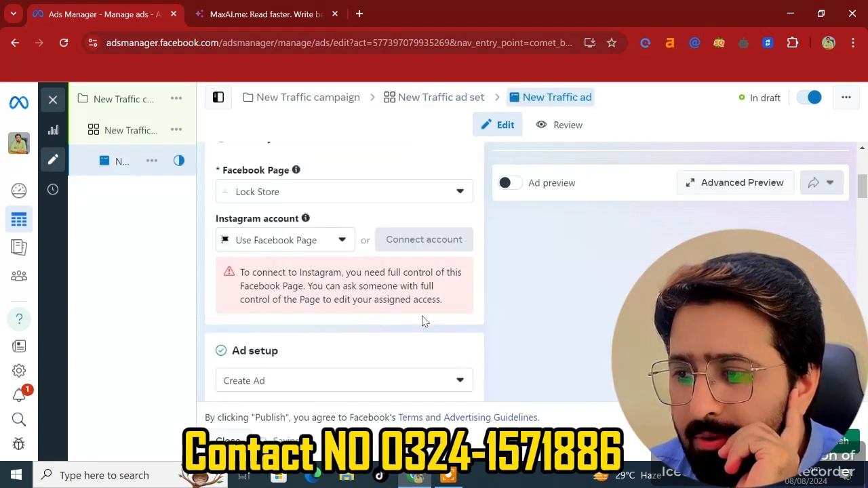
scroll(330, 174, up, 2)
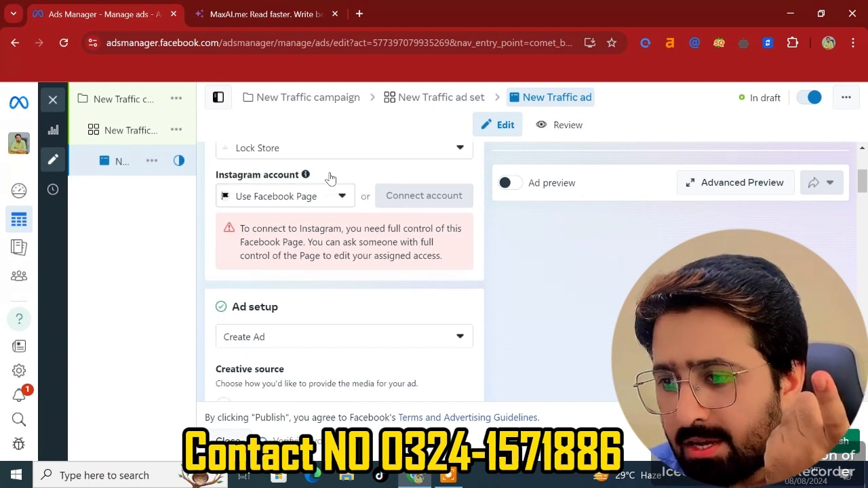
scroll(319, 332, down, 5)
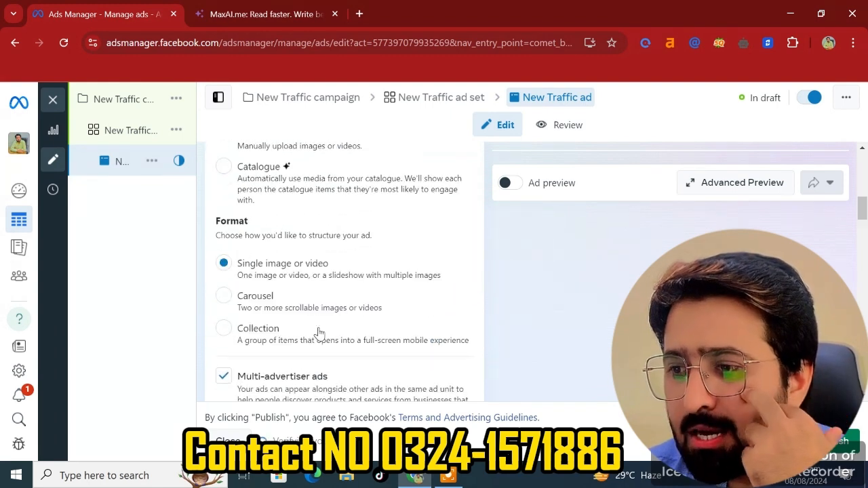
scroll(249, 180, up, 2)
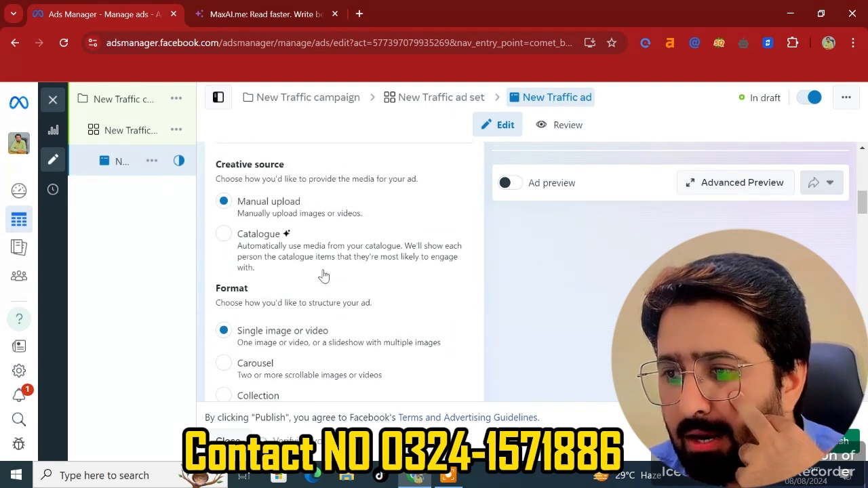
scroll(324, 276, down, 4)
scroll(298, 264, down, 5)
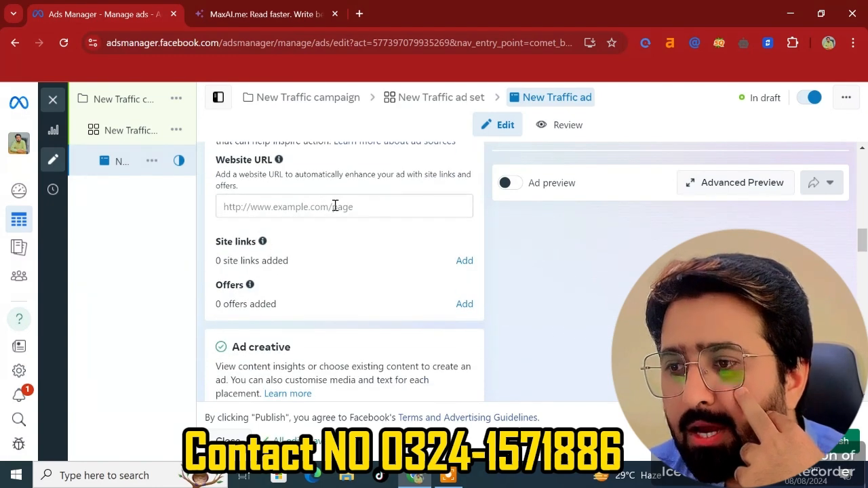
scroll(334, 206, down, 3)
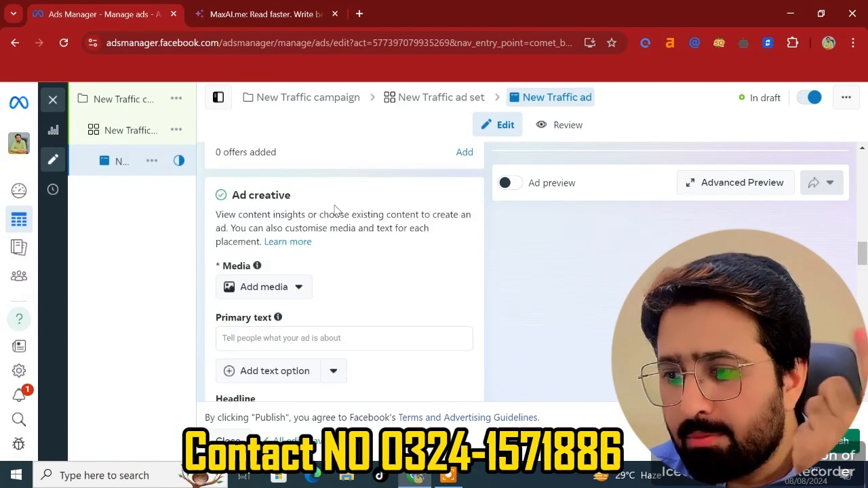
- Open the ad creative's media options and review the primary text, headline and description fields
click(248, 287)
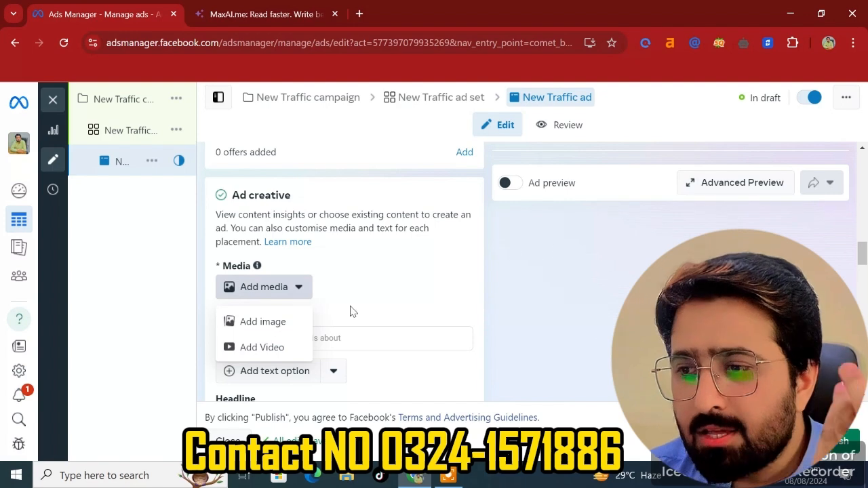
scroll(370, 263, down, 3)
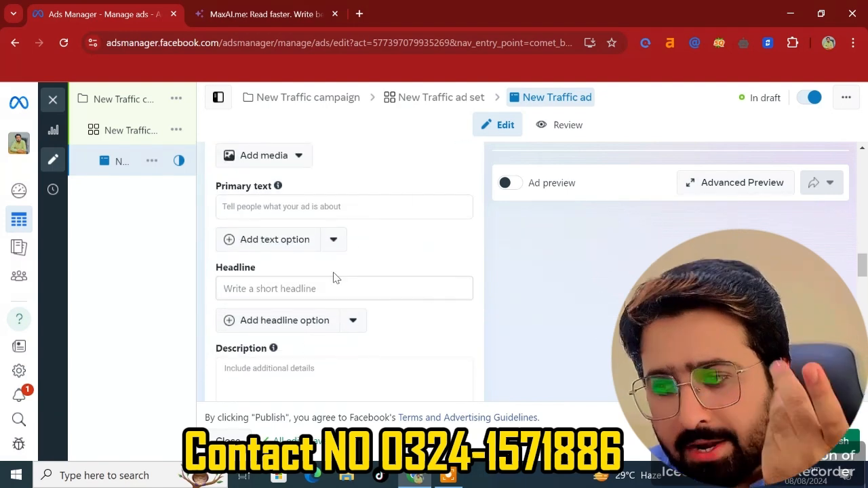
scroll(285, 326, down, 3)
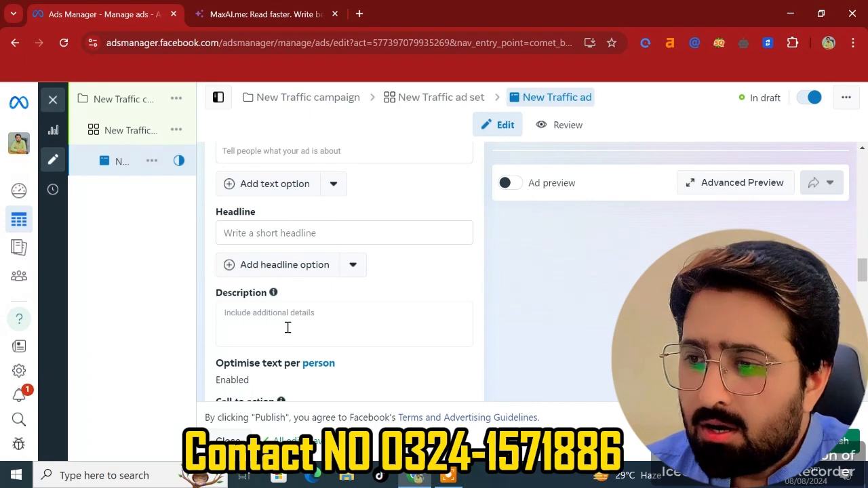
scroll(288, 332, down, 2)
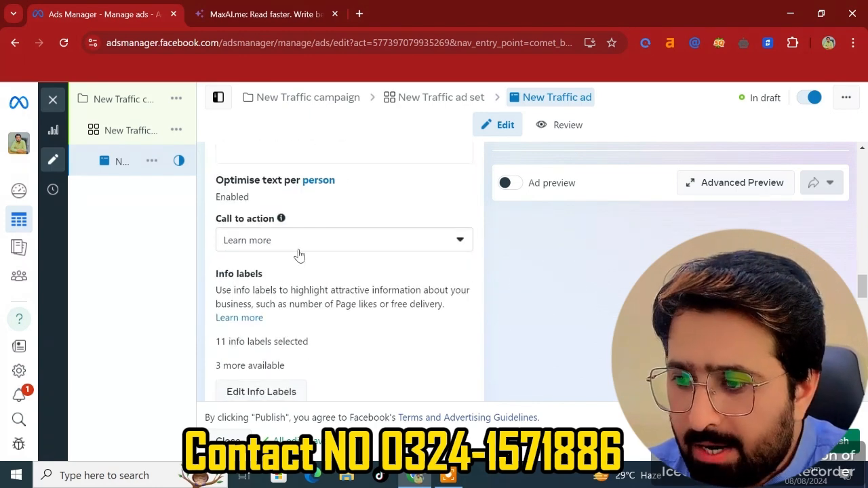
- Browse the available Call to action options and close the list, keeping Learn more
click(297, 248)
scroll(301, 397, down, 2)
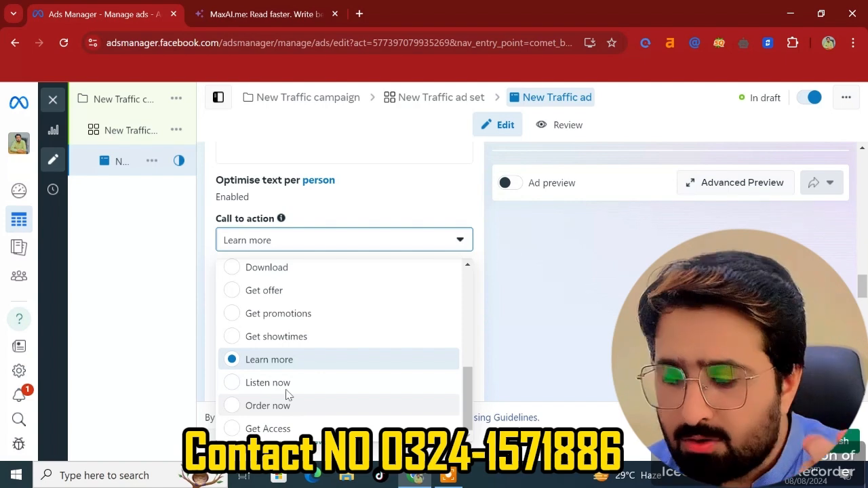
scroll(254, 358, up, 2)
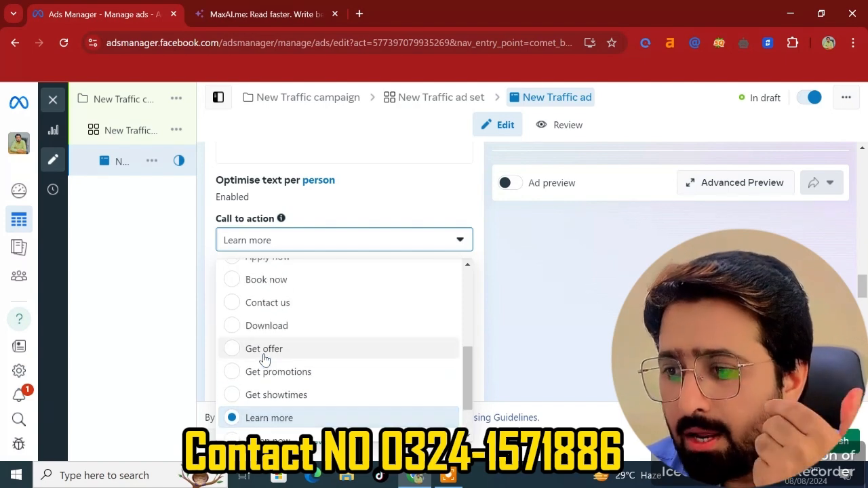
scroll(293, 358, up, 2)
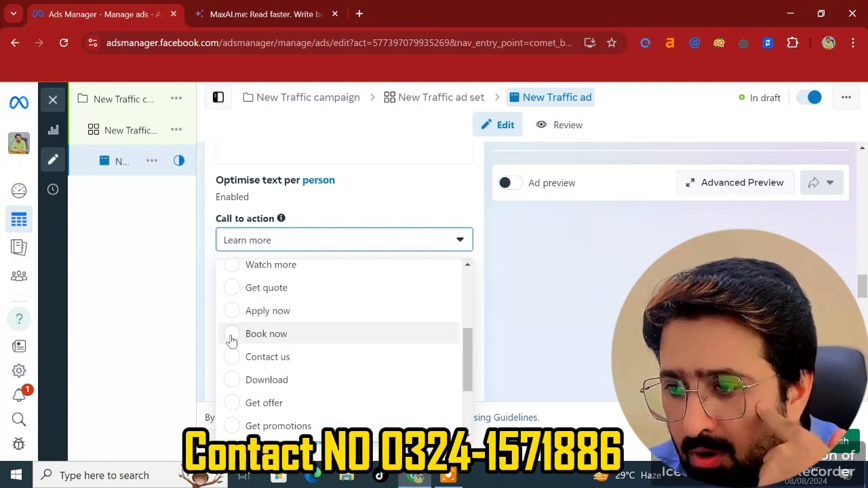
scroll(233, 341, up, 3)
scroll(233, 342, up, 2)
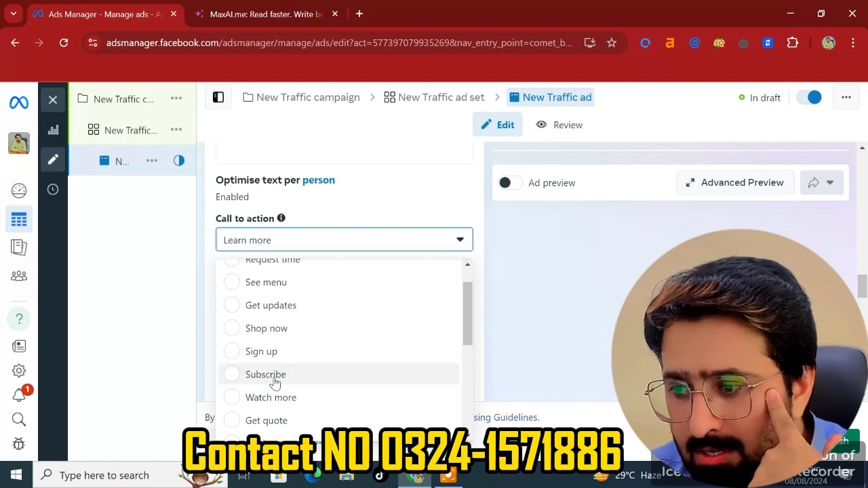
scroll(270, 384, up, 1)
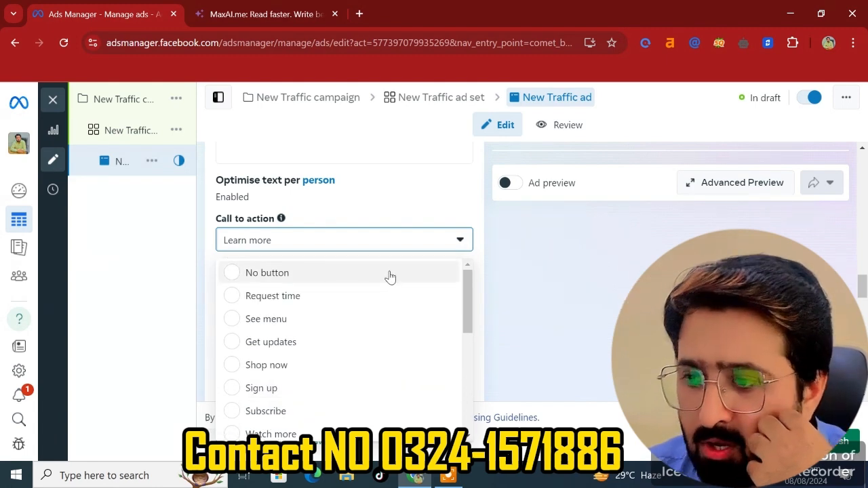
click(508, 284)
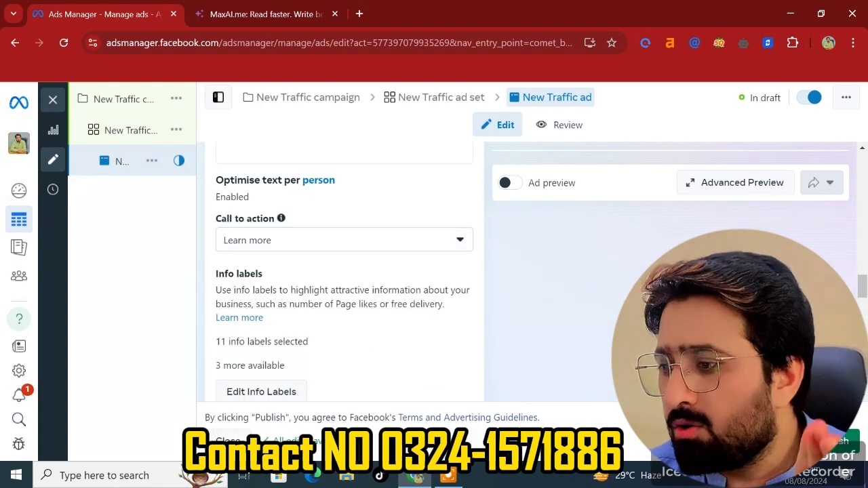
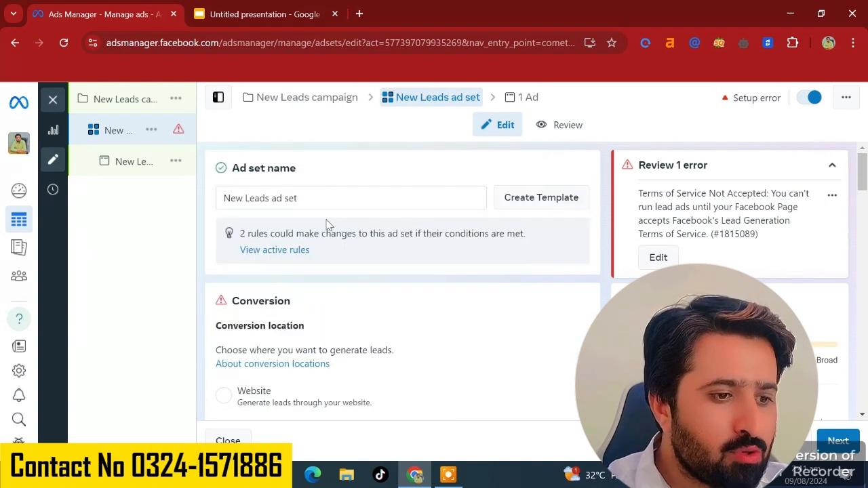
- Set the ad set's conversion location to Instant Forms
click(304, 199)
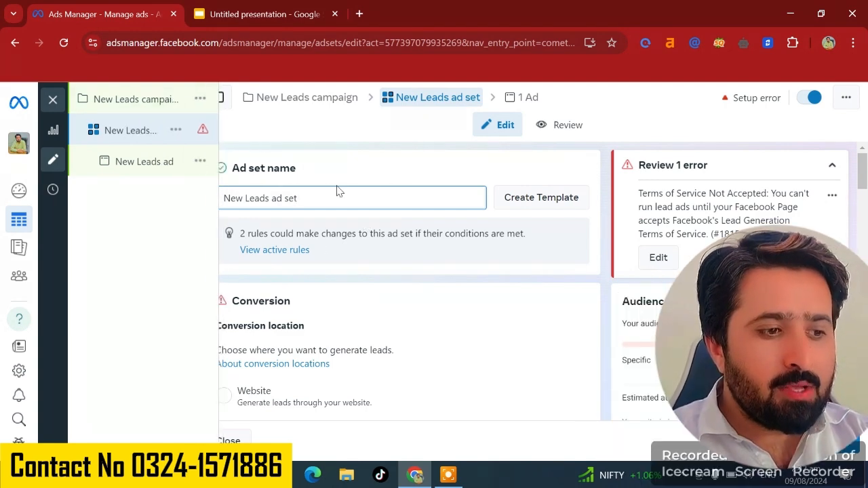
scroll(339, 192, down, 3)
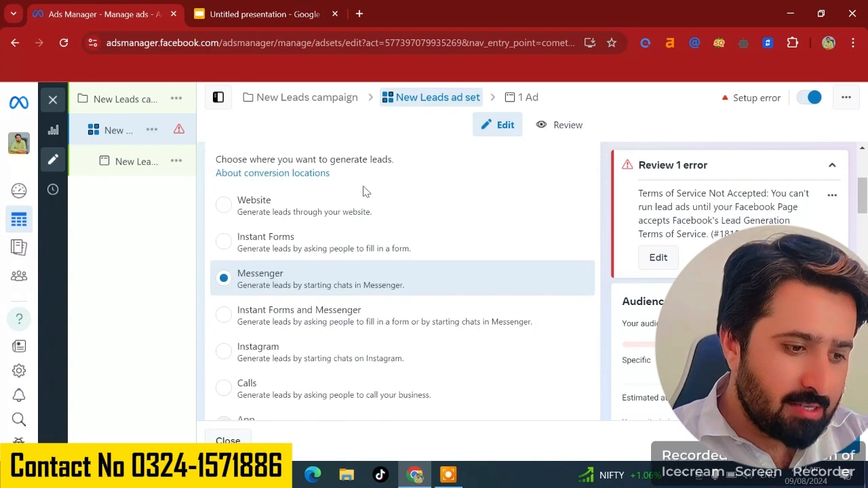
click(227, 207)
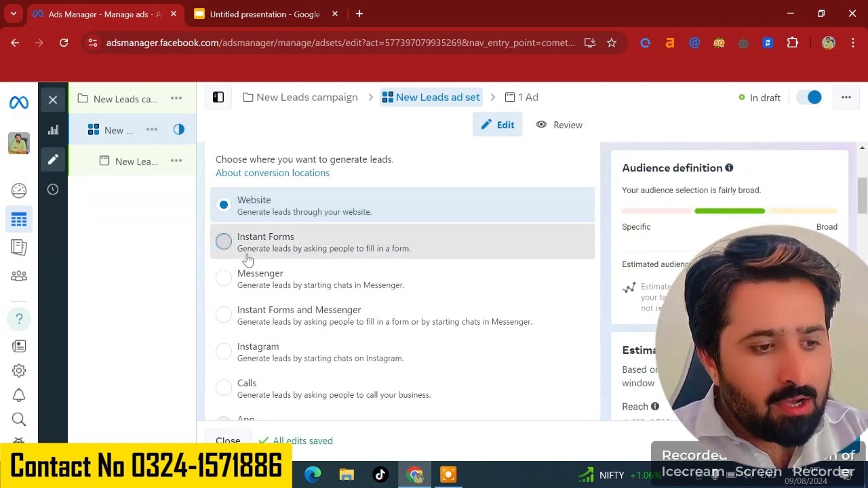
click(264, 244)
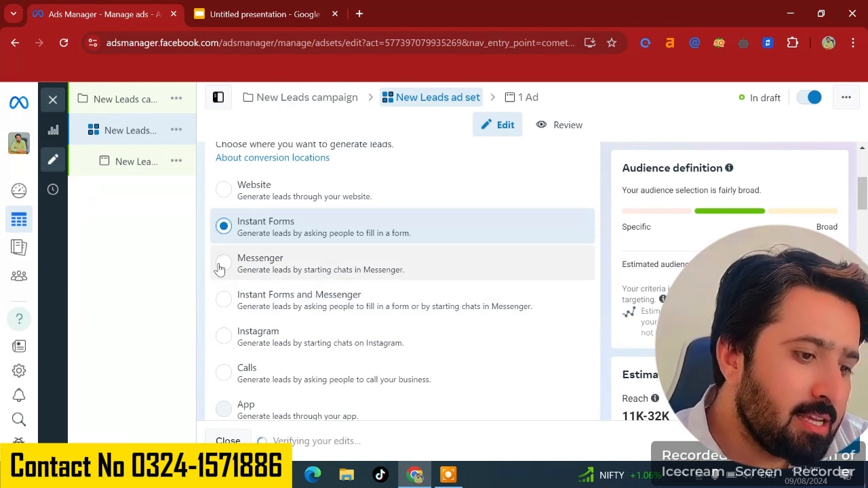
- Set the performance goal to Maximise number of conversion leads
scroll(225, 342, down, 1)
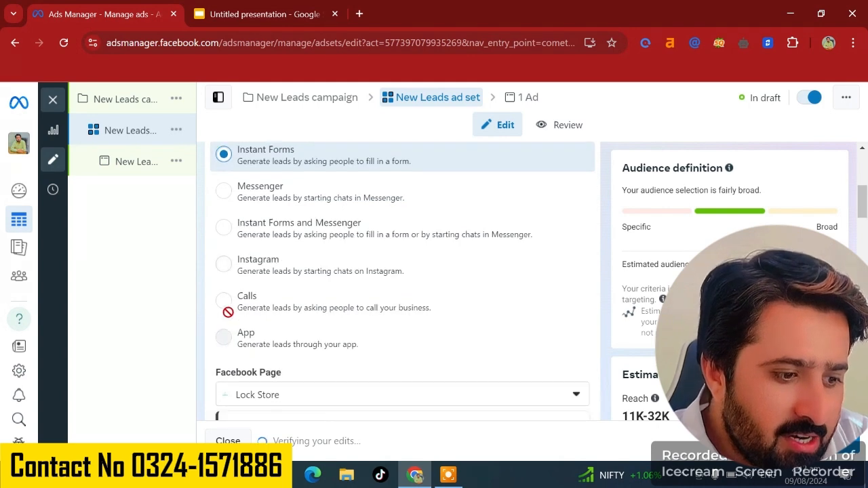
scroll(314, 292, down, 1)
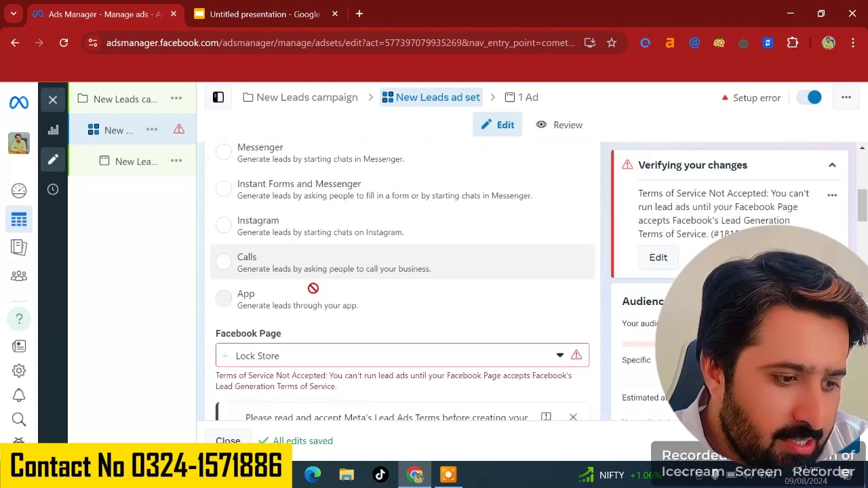
scroll(314, 291, up, 2)
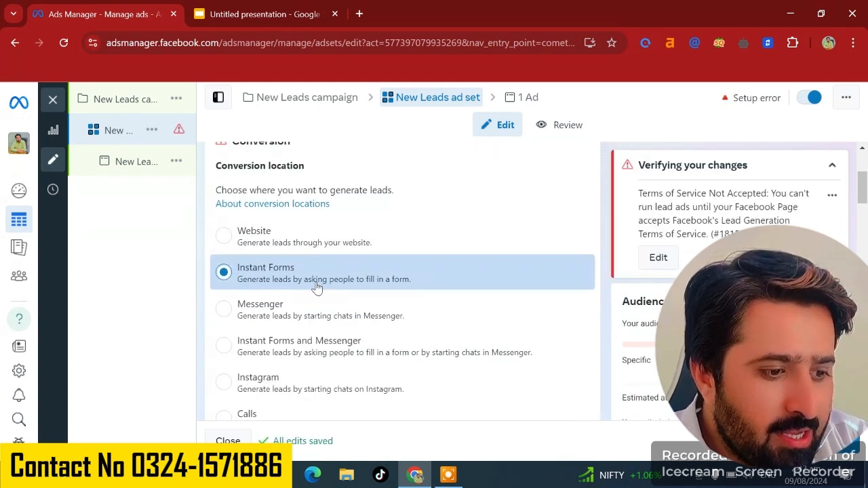
scroll(317, 285, down, 6)
scroll(316, 281, up, 1)
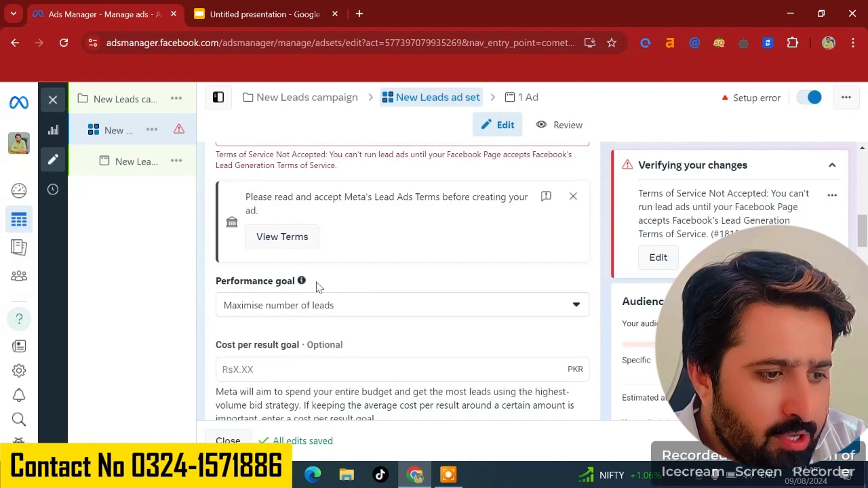
scroll(316, 287, down, 2)
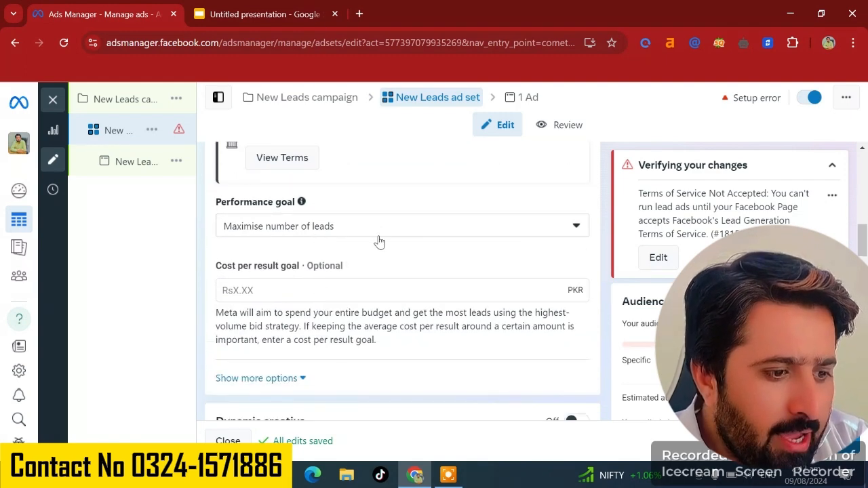
click(354, 231)
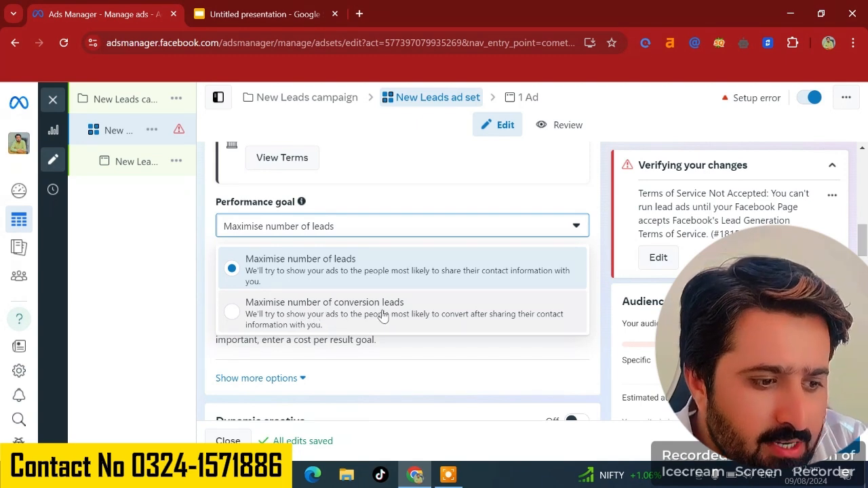
click(326, 309)
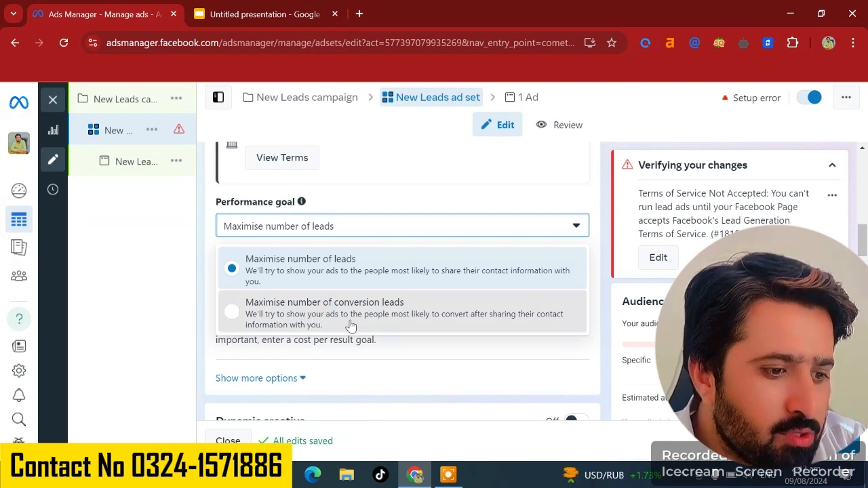
click(235, 311)
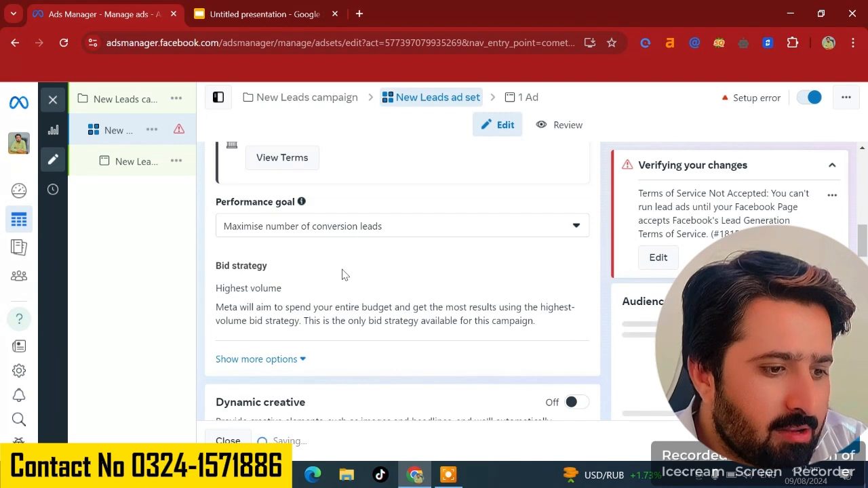
- Turn on Dynamic creative and continue past its explanation dialog
scroll(339, 278, down, 3)
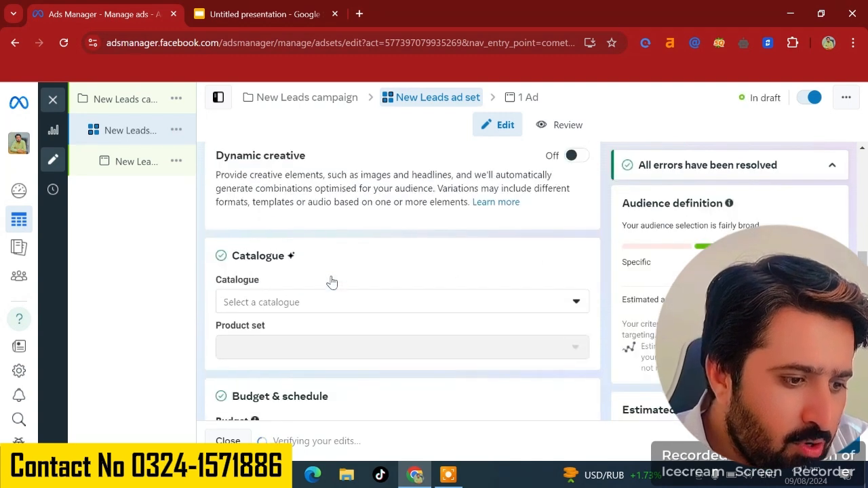
scroll(332, 281, up, 2)
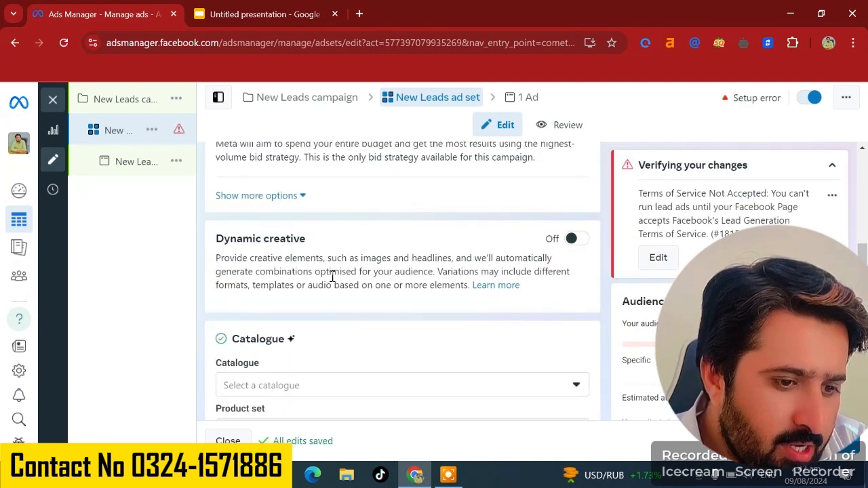
click(570, 241)
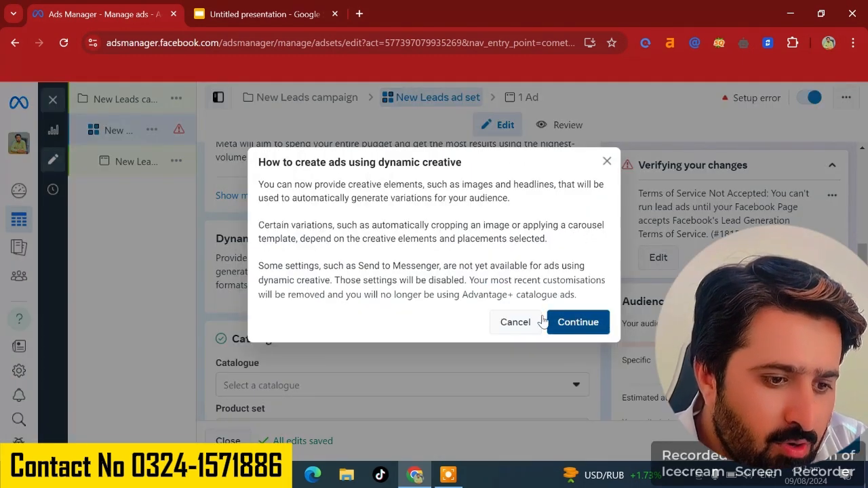
key(Return)
- Scroll through the budget, schedule, audience controls and Advantage+ audience sections of the ad set
scroll(465, 307, down, 1)
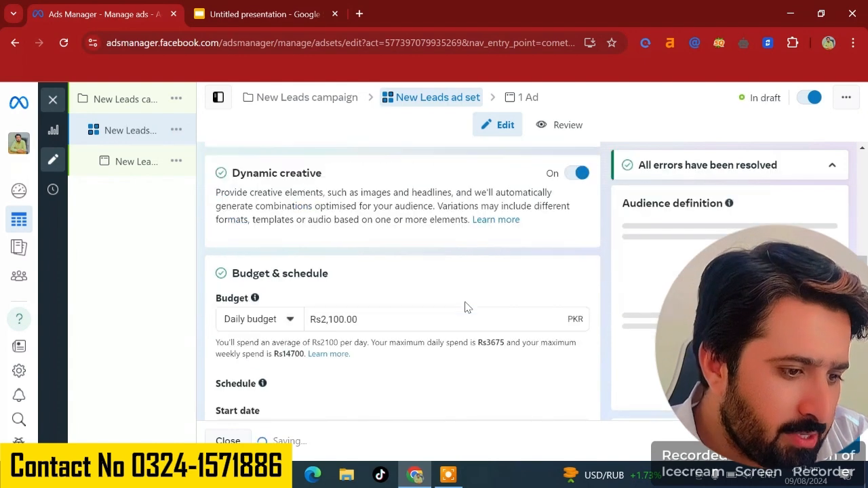
scroll(465, 306, down, 1)
scroll(347, 284, up, 1)
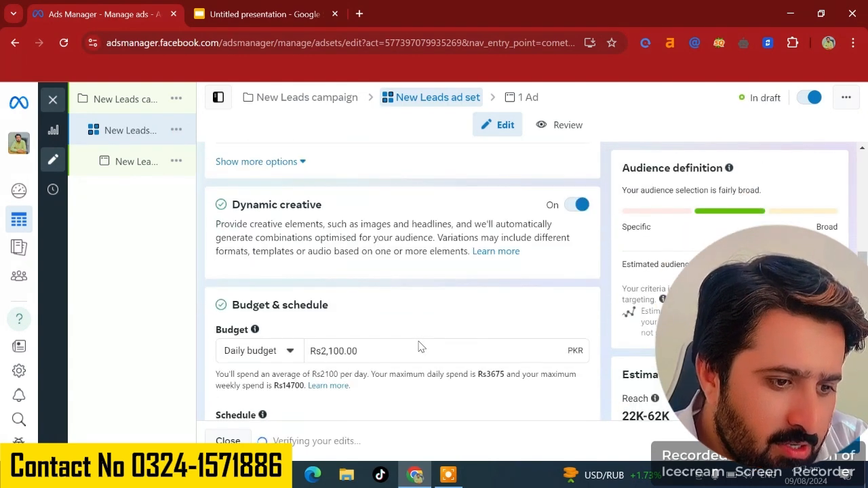
scroll(381, 268, down, 2)
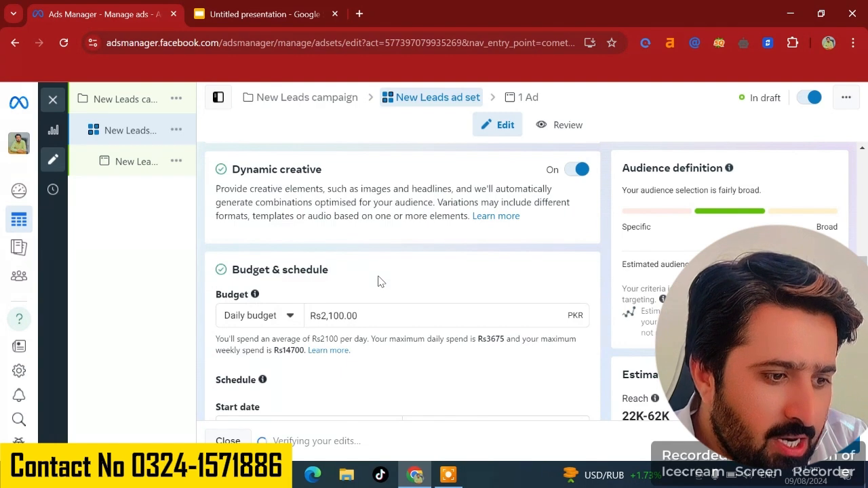
scroll(380, 282, down, 6)
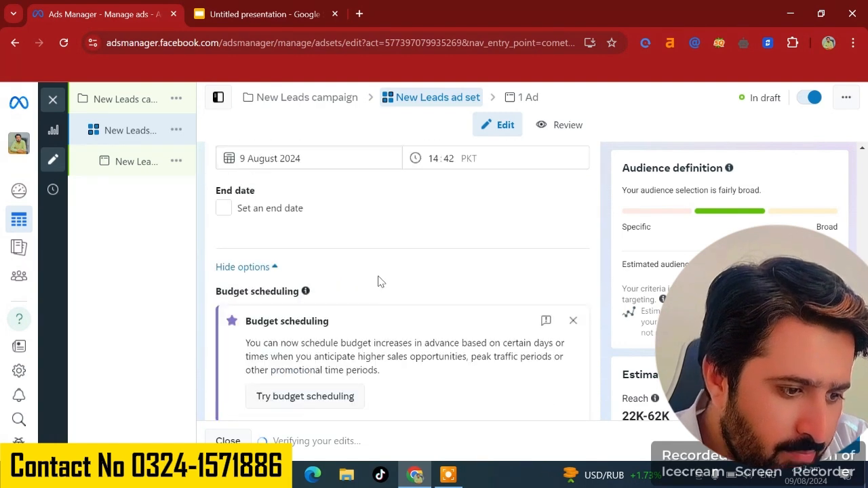
scroll(378, 282, down, 2)
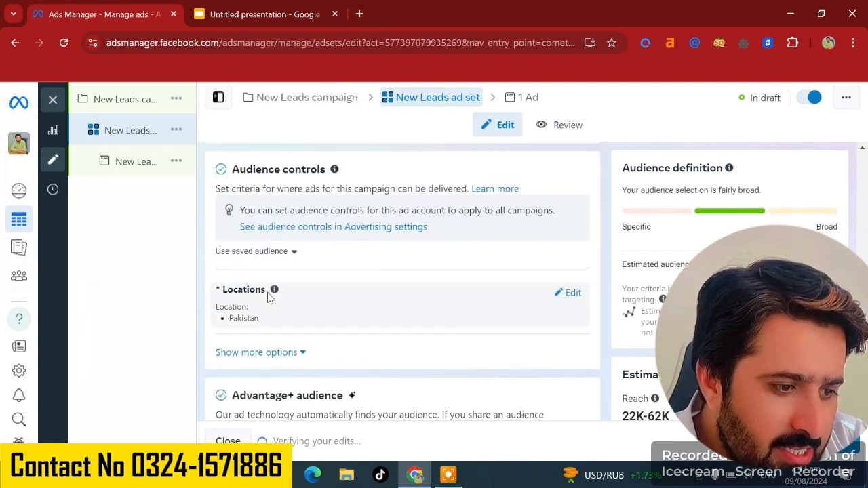
mouse_move(271, 293)
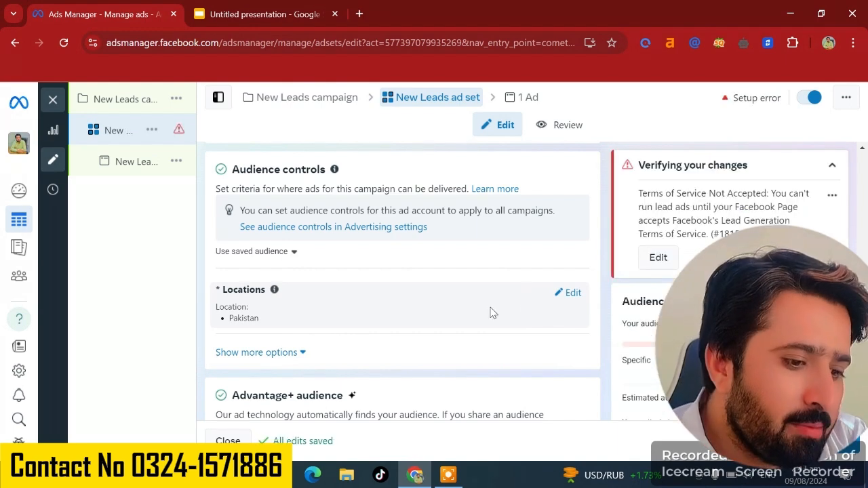
scroll(493, 313, down, 3)
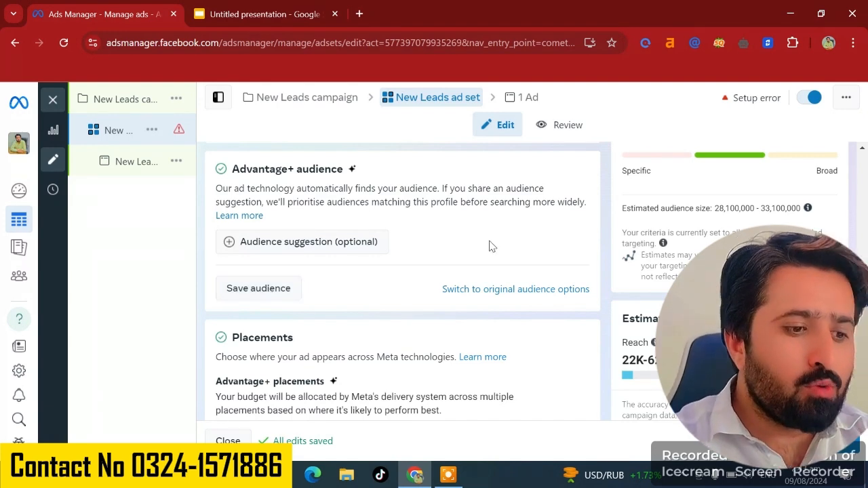
scroll(491, 246, down, 1)
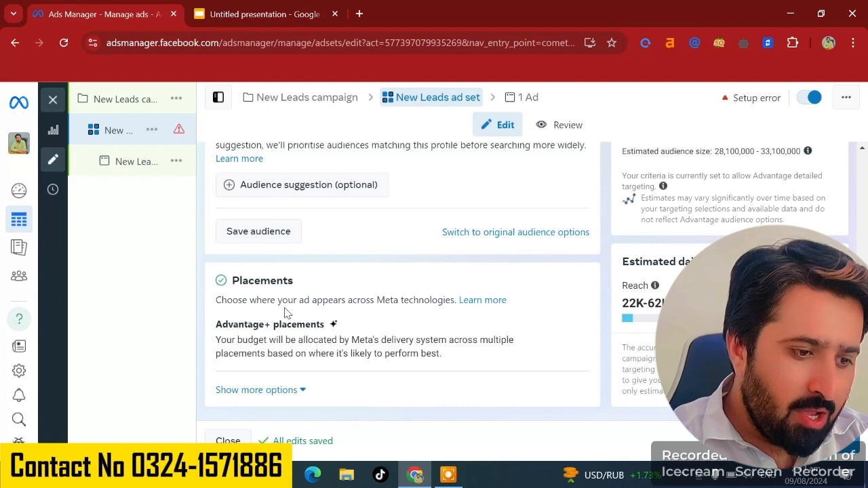
- Expand the placement options, try manual placements, and switch back to Advantage+ placements
click(570, 327)
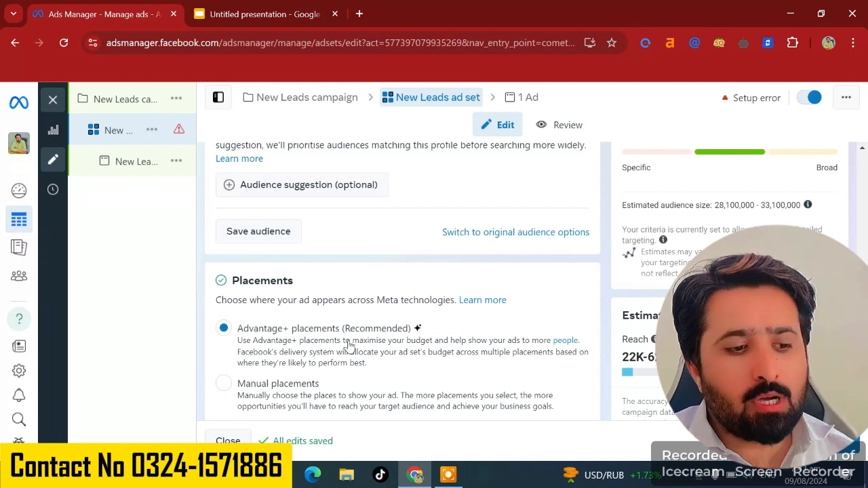
scroll(275, 390, down, 1)
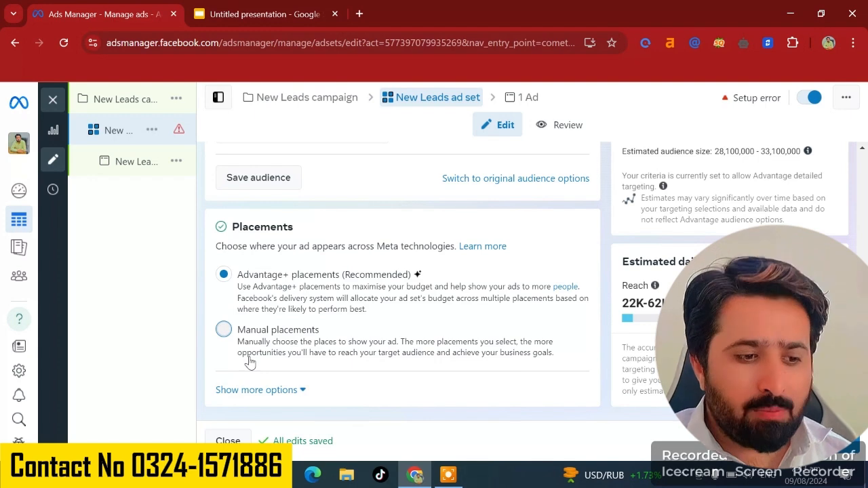
click(326, 365)
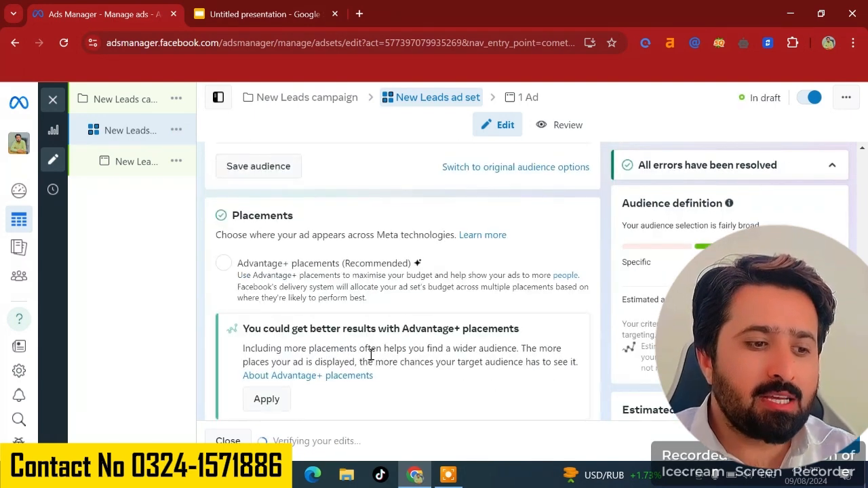
scroll(448, 359, down, 2)
scroll(294, 335, down, 2)
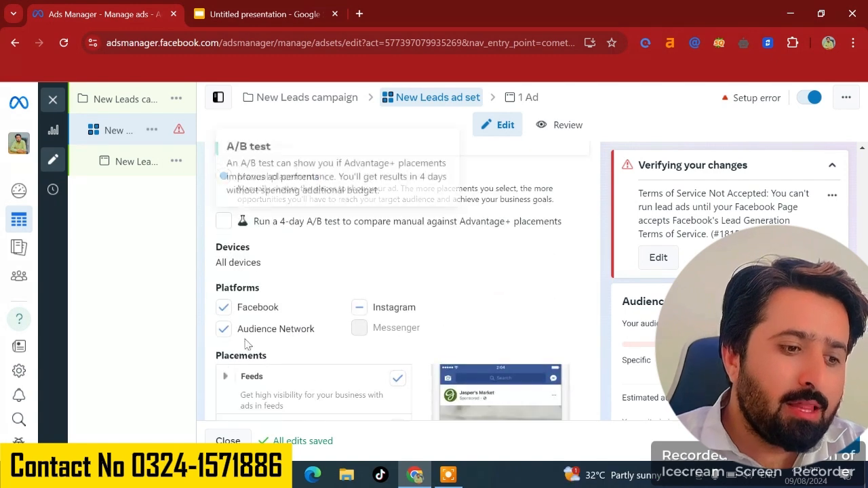
scroll(300, 275, up, 3)
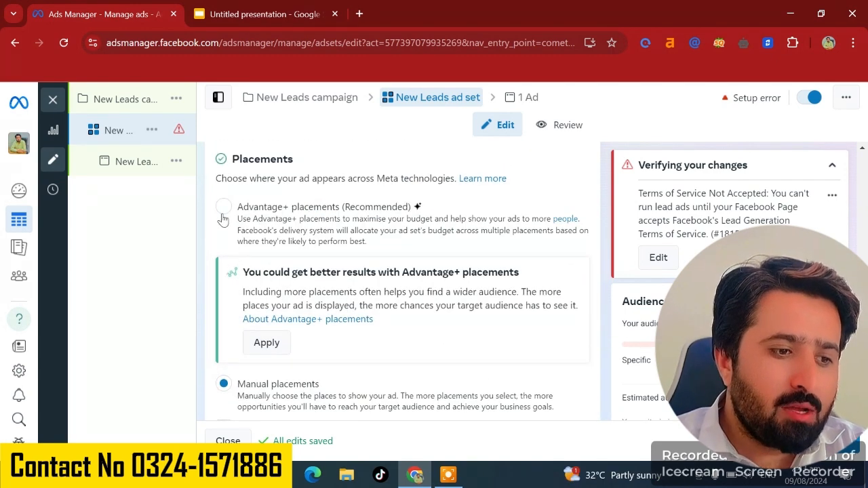
click(223, 206)
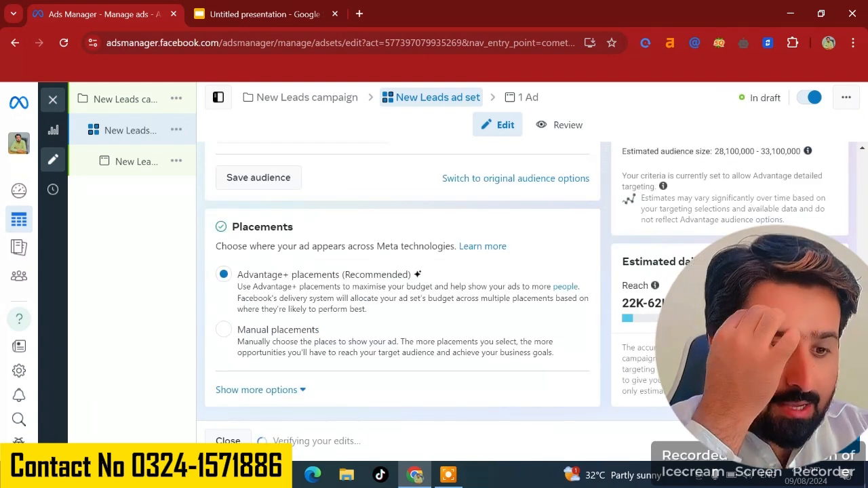
- Move on to the ad level and review its identity, ad setup and ad creative media sections
click(825, 441)
scroll(303, 215, down, 2)
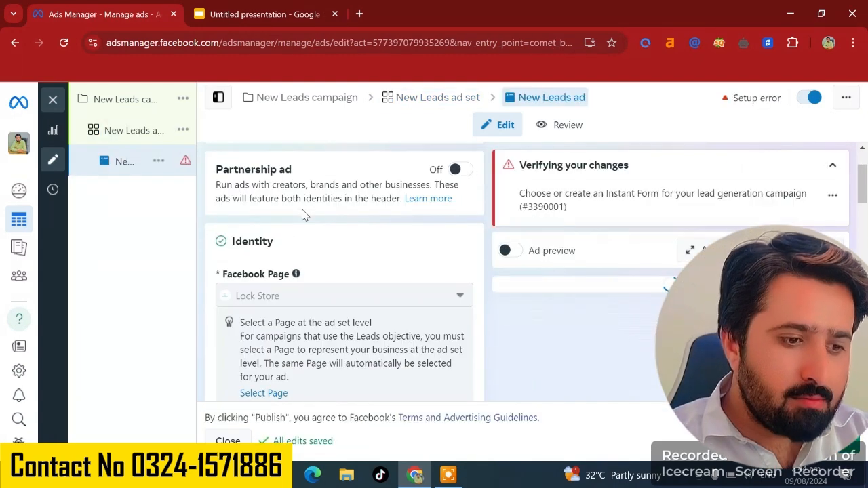
scroll(312, 245, down, 3)
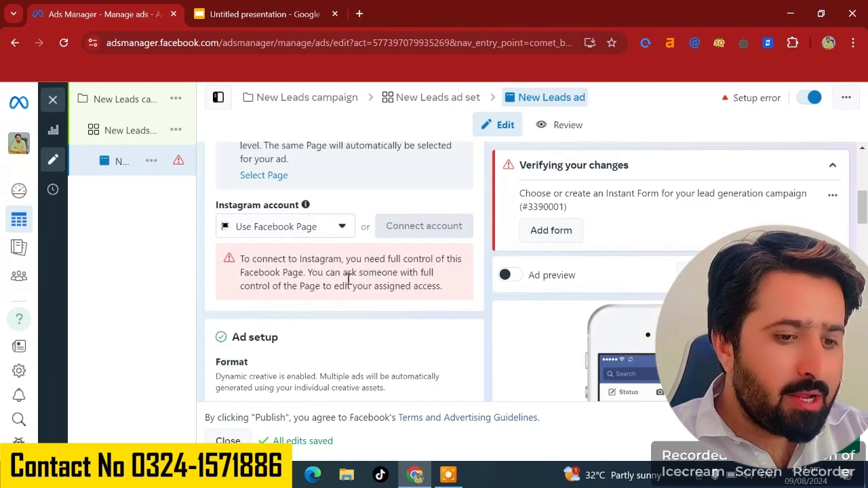
scroll(347, 280, down, 3)
scroll(347, 285, down, 1)
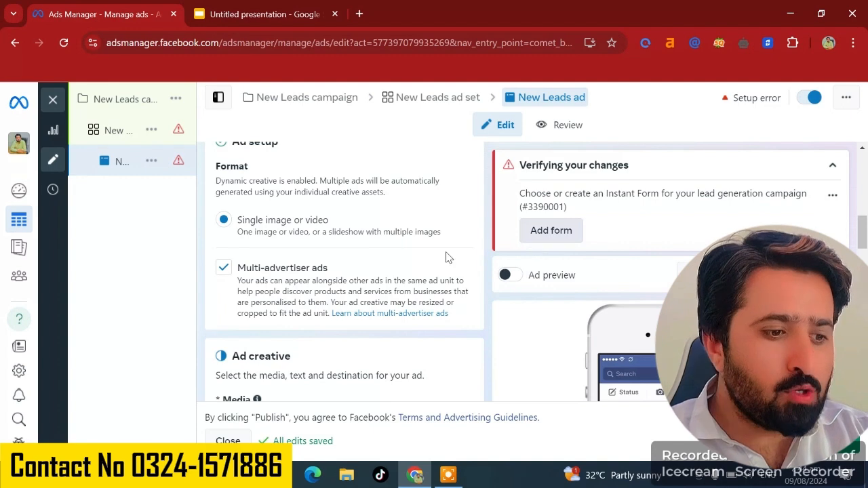
scroll(274, 296, down, 3)
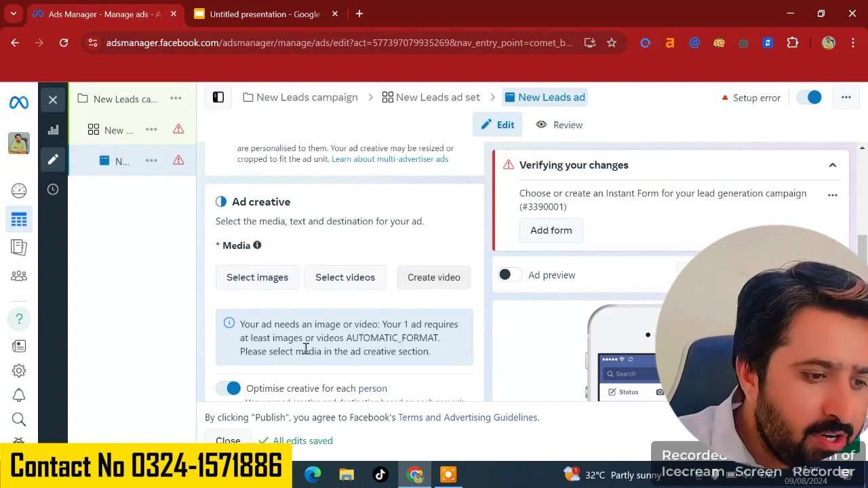
scroll(304, 349, down, 1)
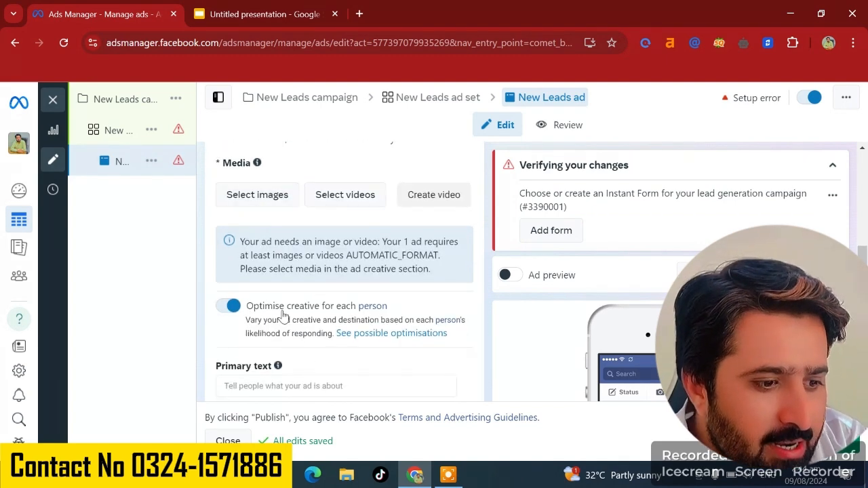
scroll(283, 321, up, 2)
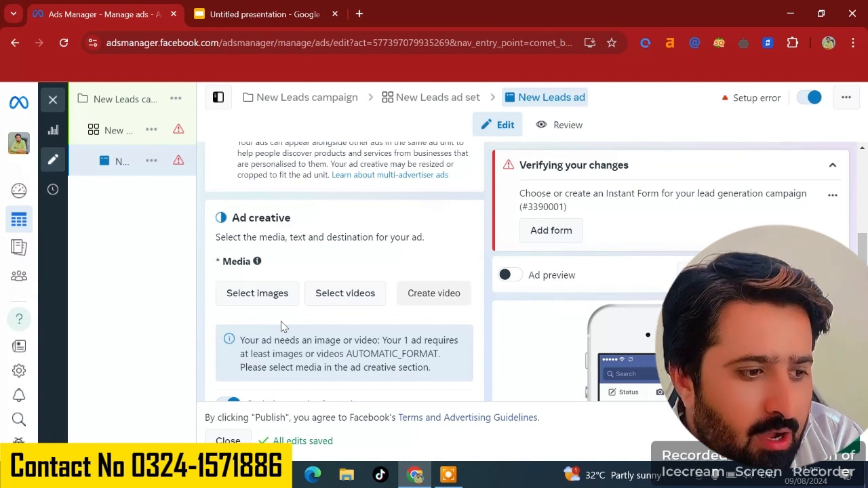
- Open the image library for the ad's media, close it, and browse the ad creative media and primary text area
mouse_move(161, 126)
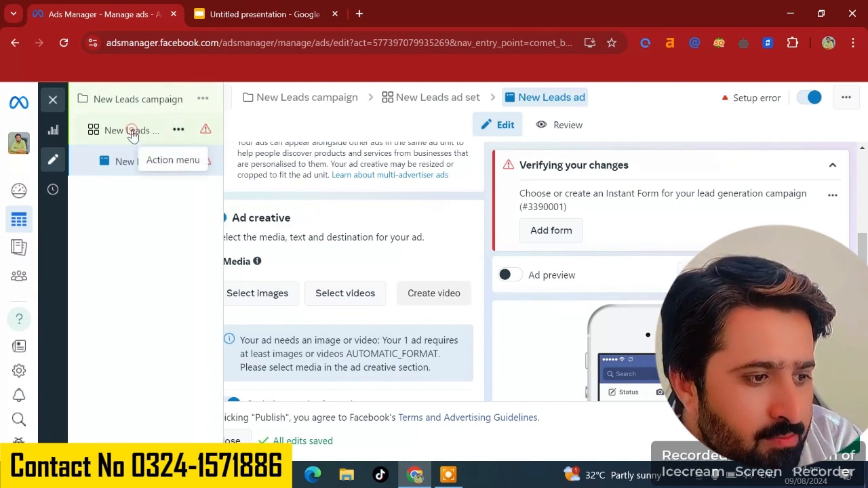
click(247, 281)
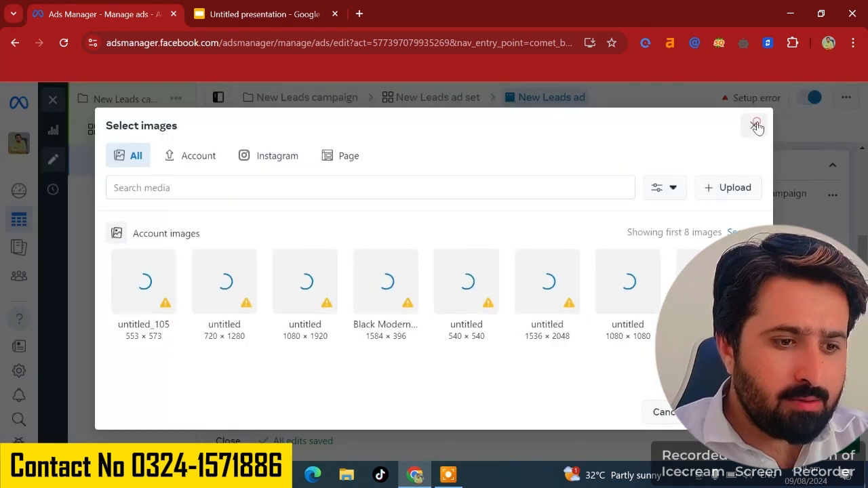
click(753, 126)
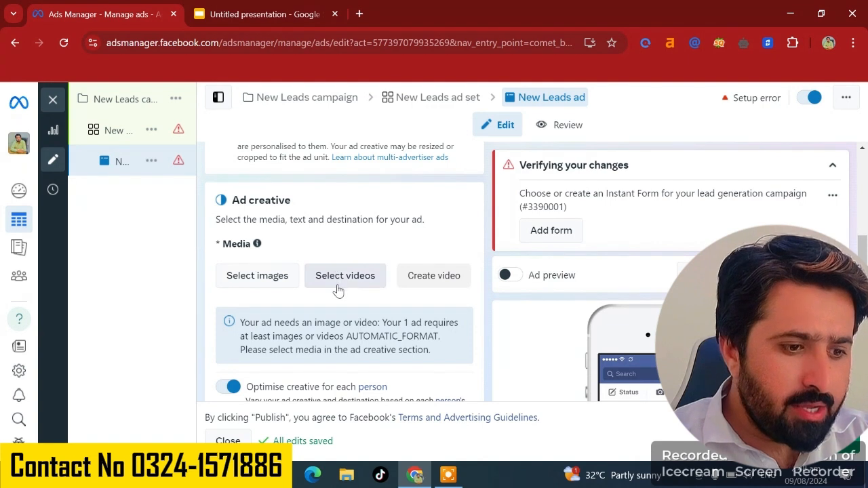
scroll(427, 288, down, 2)
scroll(418, 292, down, 2)
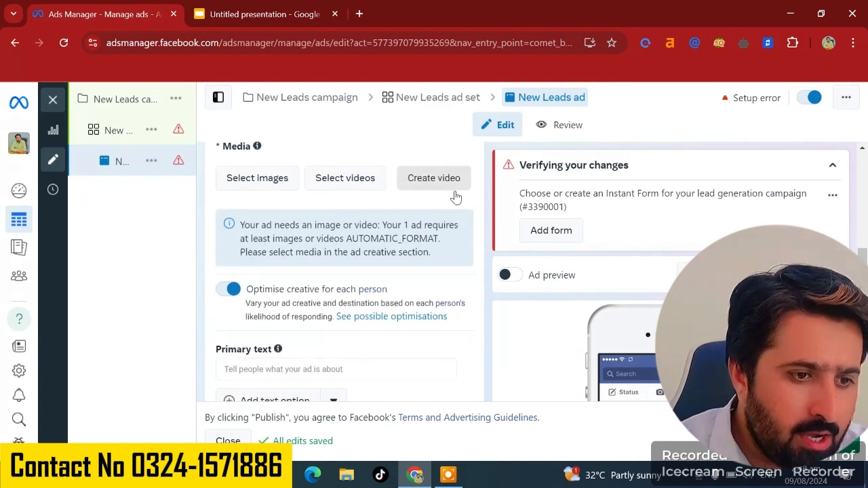
scroll(325, 331, down, 1)
scroll(325, 330, up, 1)
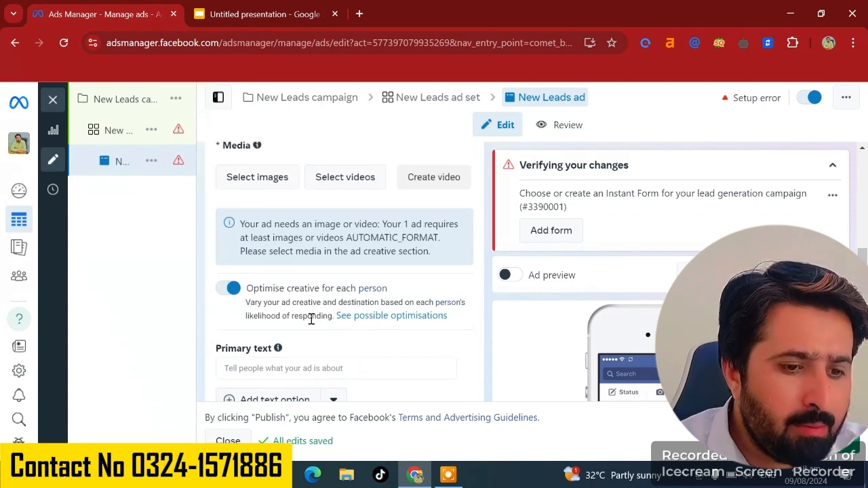
scroll(311, 331, down, 1)
scroll(312, 331, up, 3)
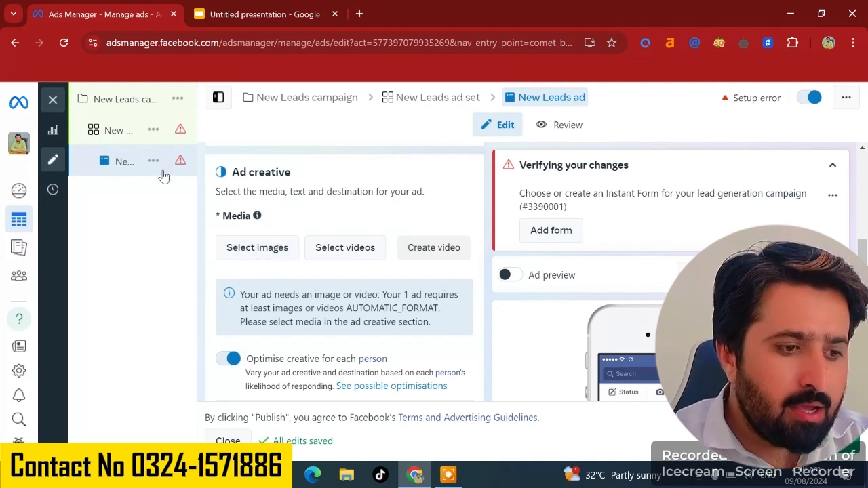
- Return to the ad set and turn Dynamic creative off, continuing past the asset deletion warning
click(112, 129)
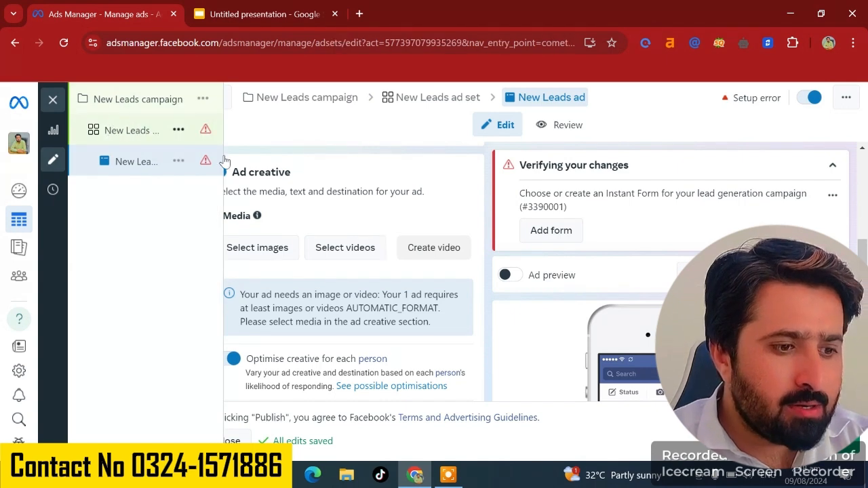
click(142, 137)
scroll(346, 311, down, 3)
scroll(407, 311, down, 10)
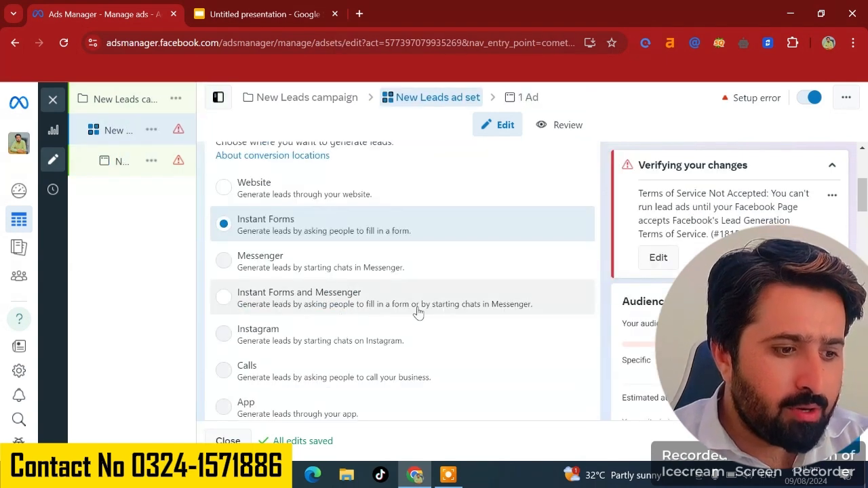
scroll(418, 308, down, 2)
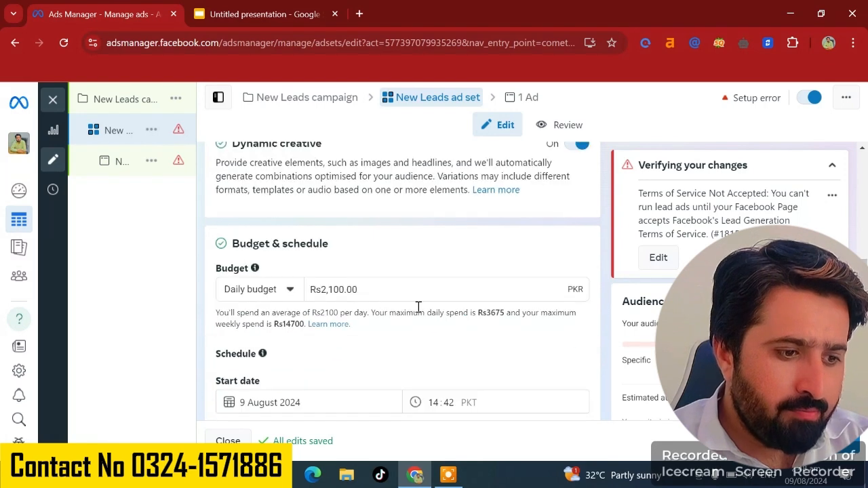
scroll(419, 308, up, 2)
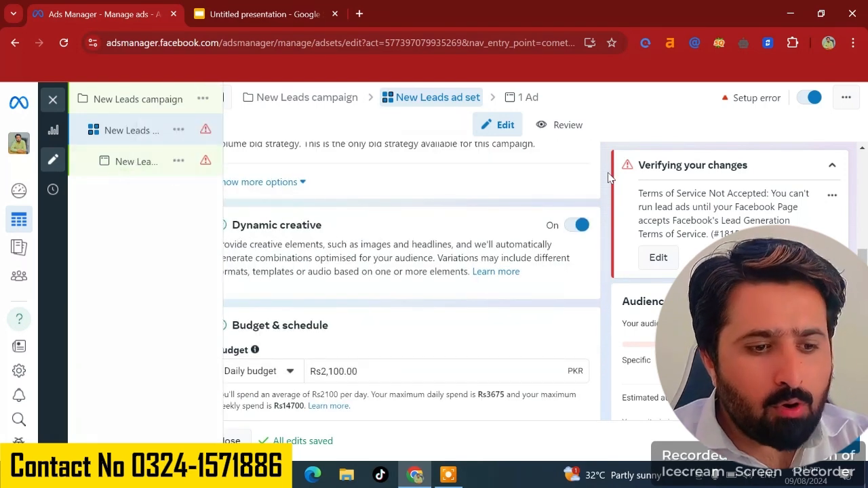
click(580, 224)
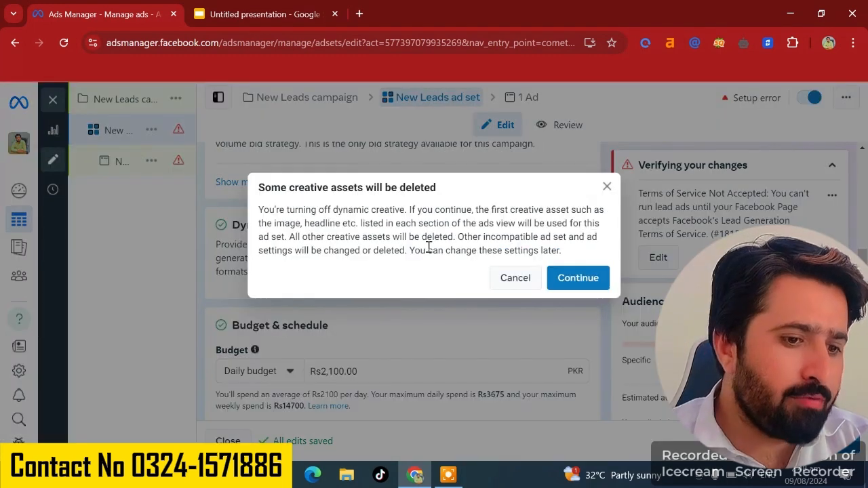
click(575, 280)
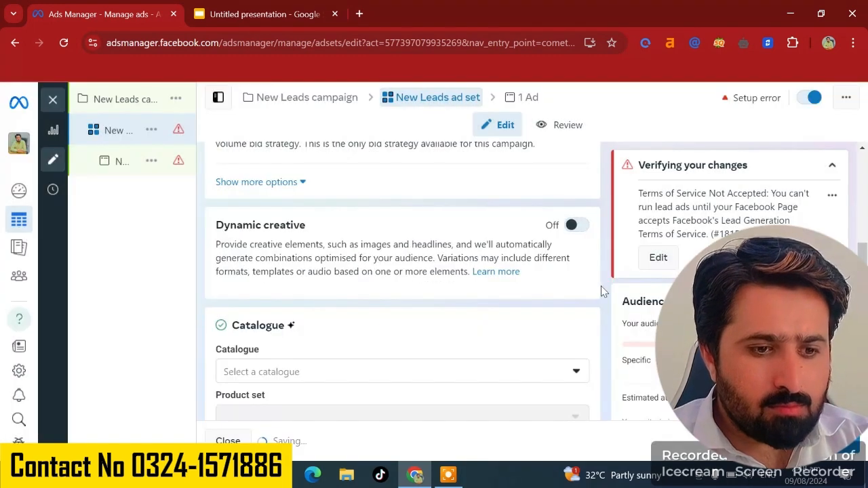
- Move on to the ad level and open the media options in the ad creative section
click(830, 441)
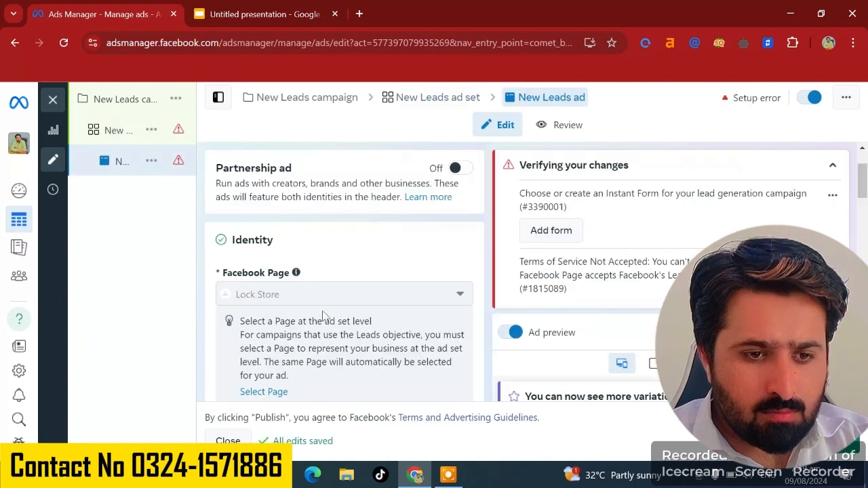
scroll(324, 316, down, 2)
scroll(325, 329, down, 5)
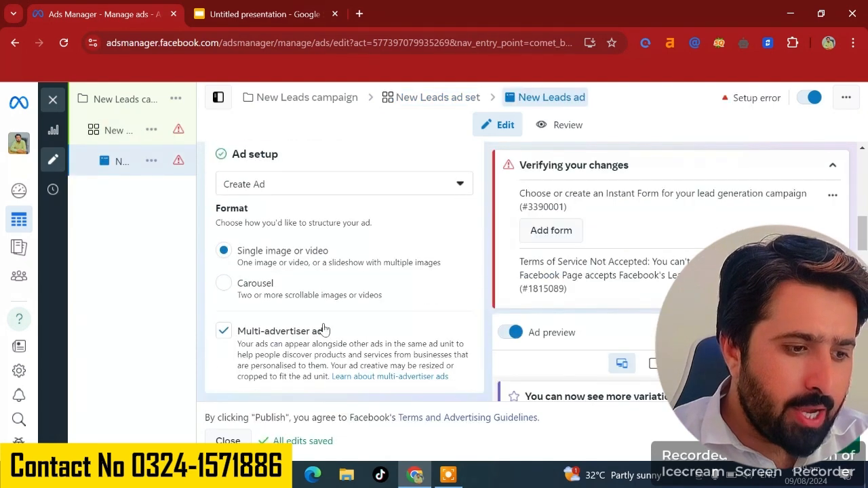
scroll(325, 329, up, 2)
scroll(324, 329, down, 5)
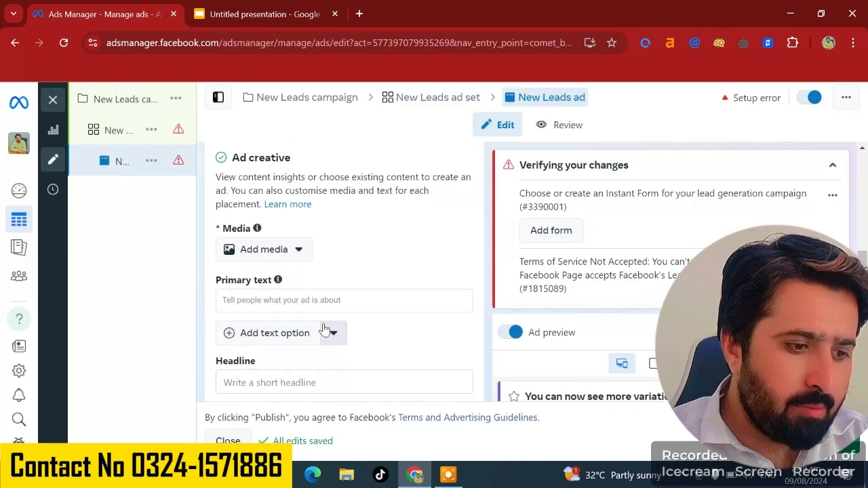
click(263, 252)
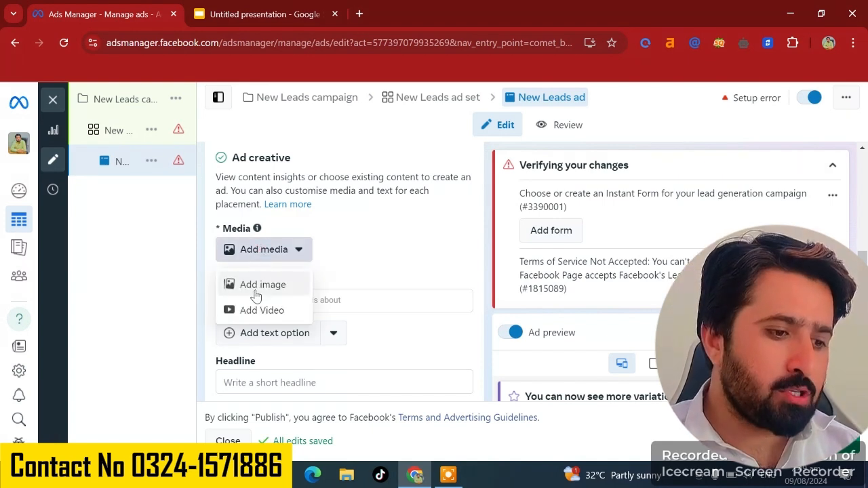
click(349, 278)
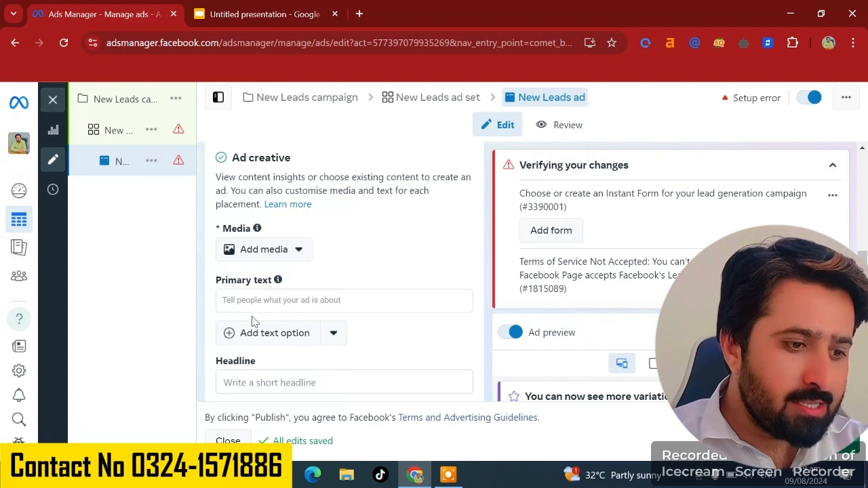
- Review the primary text, headline, description and call to action options of the ad creative
scroll(254, 320, down, 2)
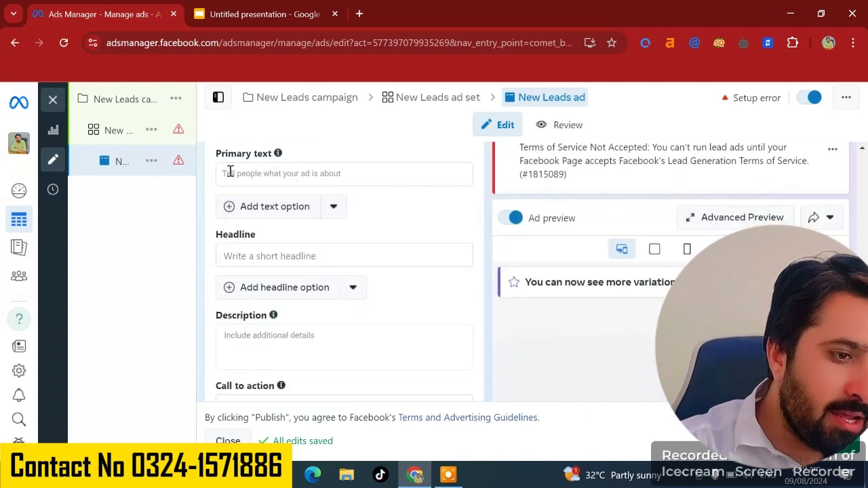
click(274, 170)
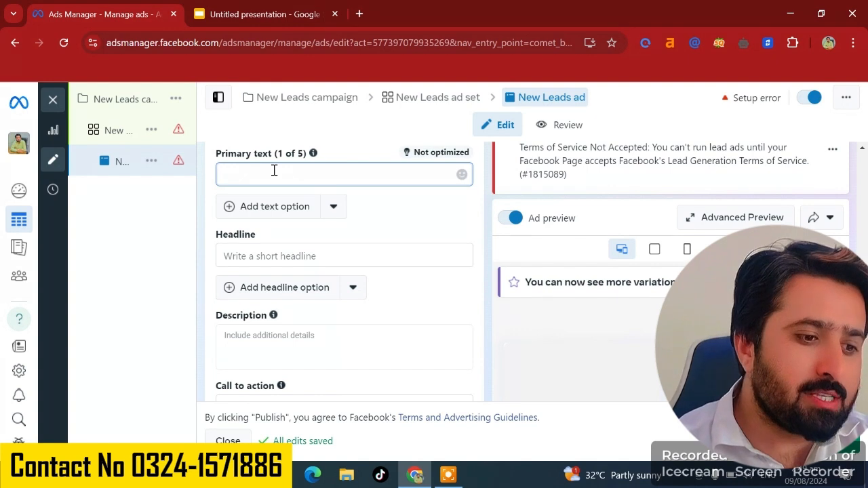
click(287, 259)
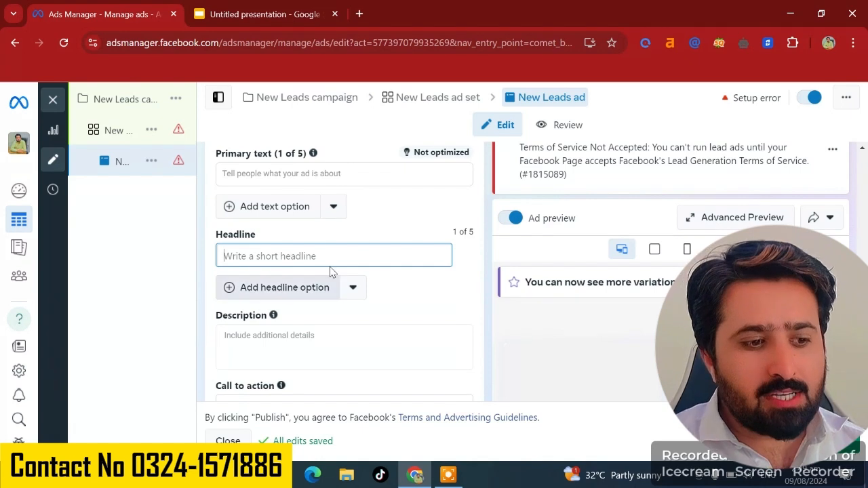
click(306, 331)
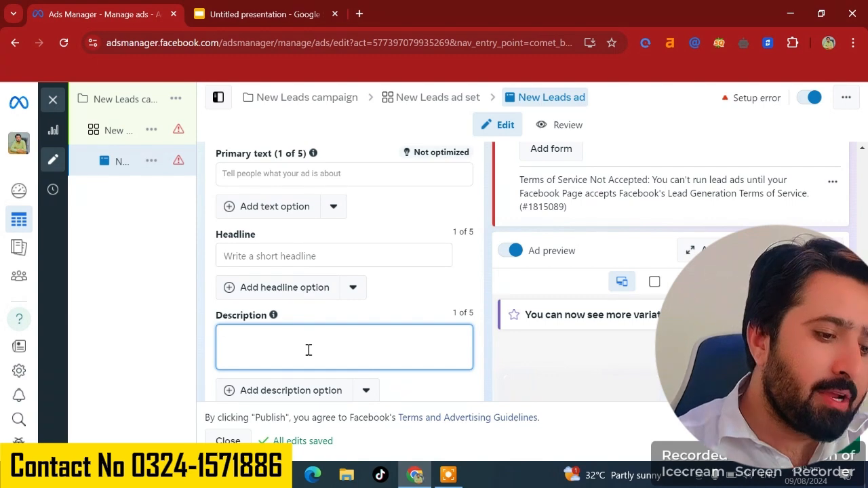
scroll(306, 349, down, 3)
click(321, 310)
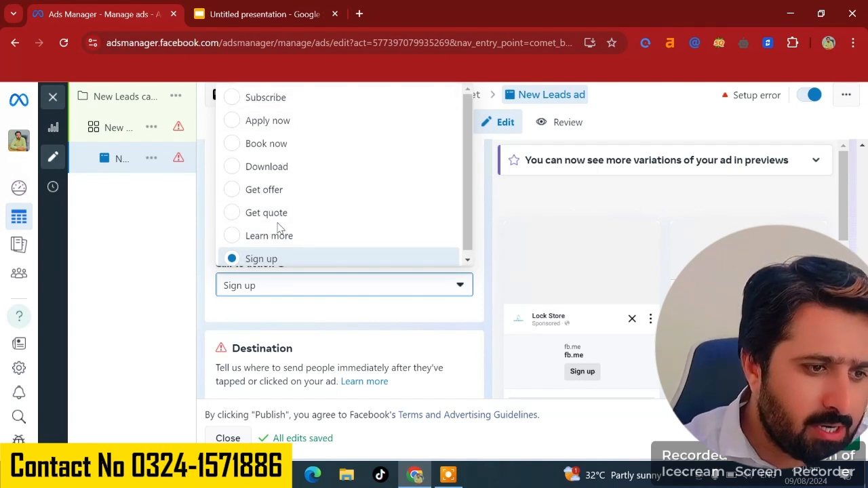
scroll(327, 348, up, 1)
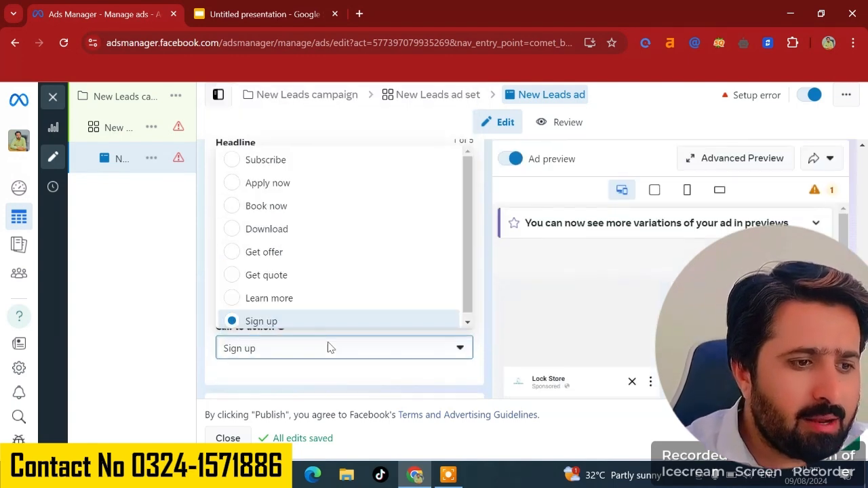
click(300, 399)
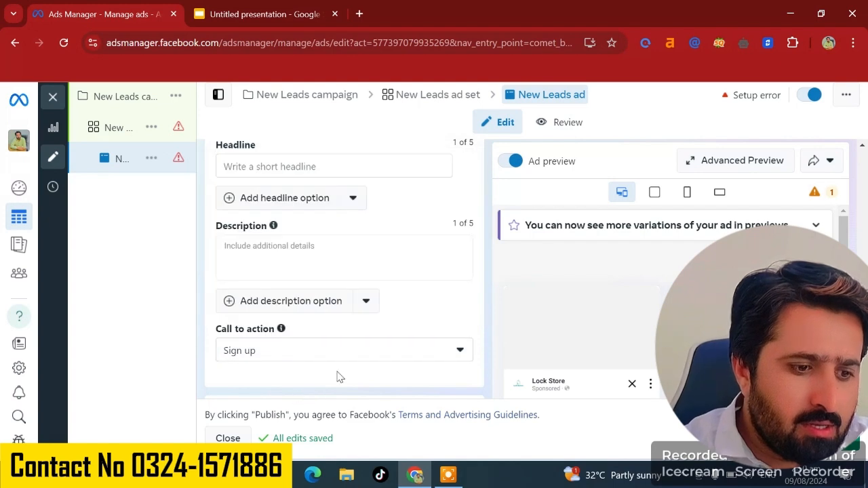
- Open the instant form creator, close it without changes, and review the tracking section
scroll(337, 373, down, 5)
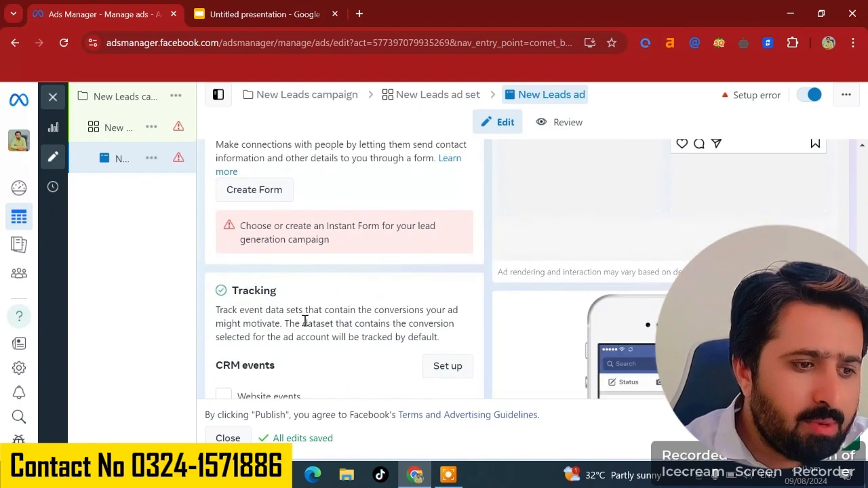
click(261, 194)
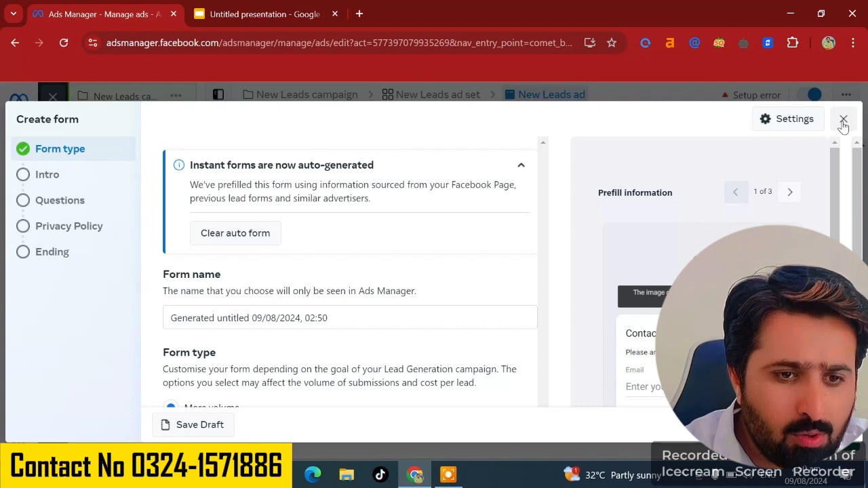
click(843, 120)
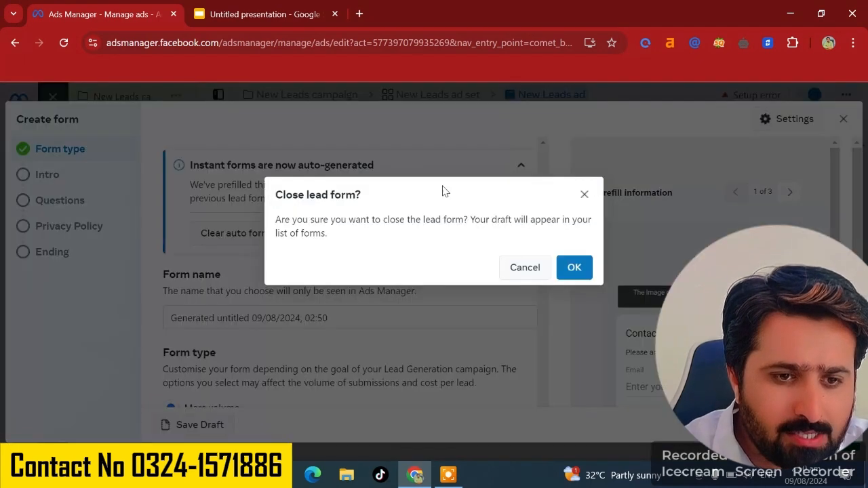
click(574, 268)
scroll(360, 327, down, 3)
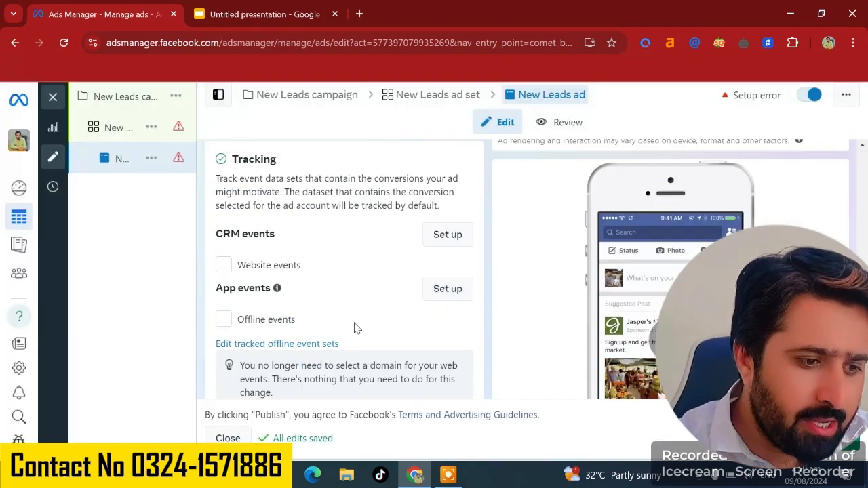
scroll(358, 328, up, 2)
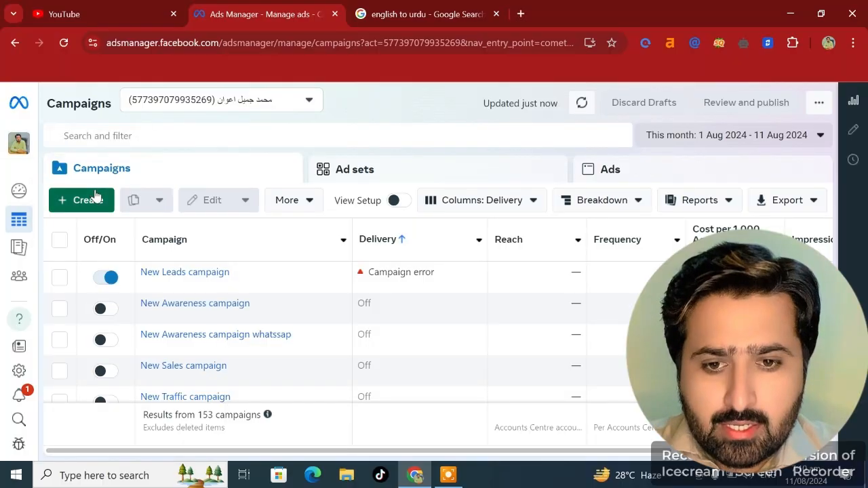
- Create a new campaign with the Leads objective using the Manual leads campaign setup
click(89, 199)
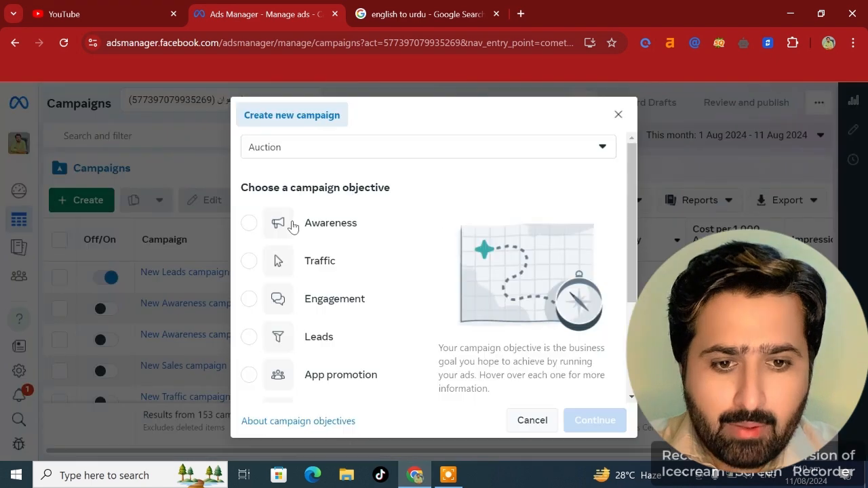
click(296, 338)
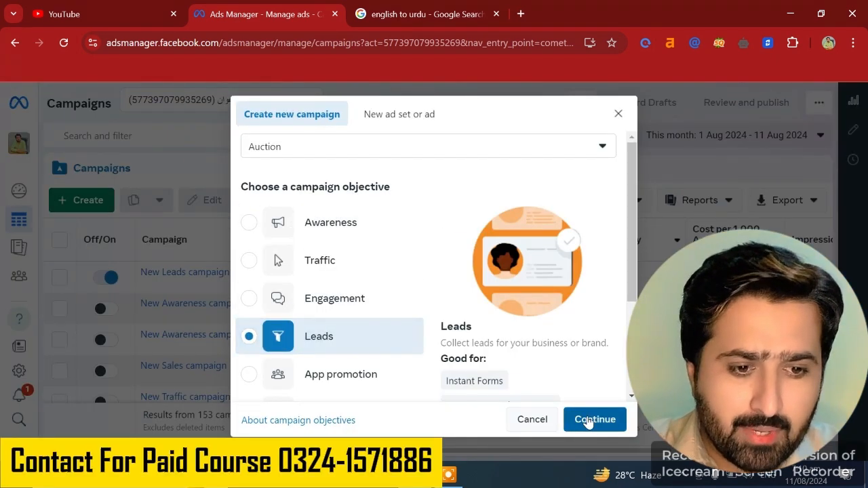
click(587, 420)
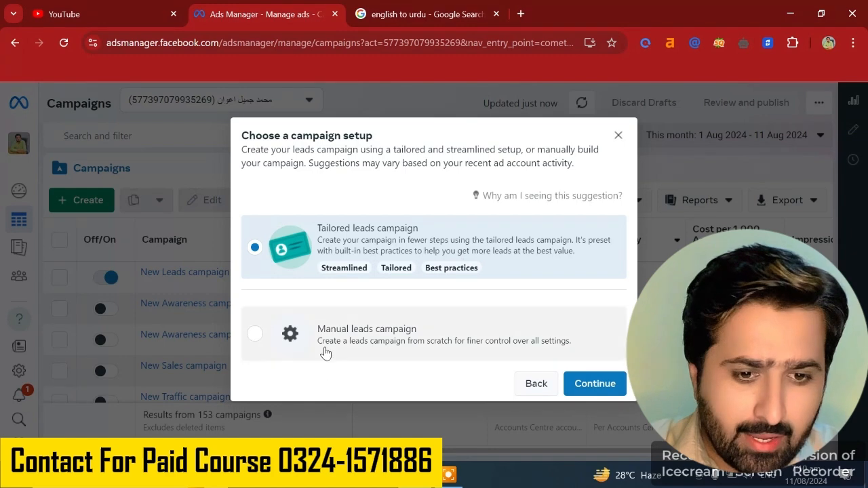
click(326, 349)
click(587, 383)
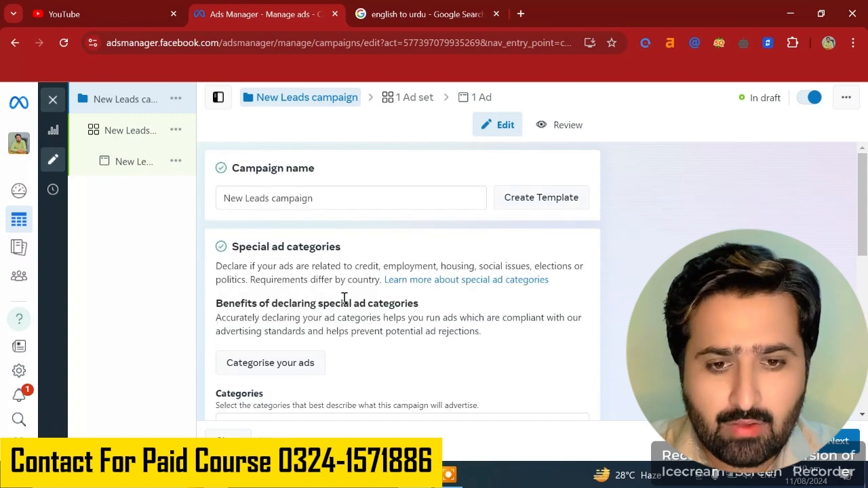
scroll(346, 298, down, 2)
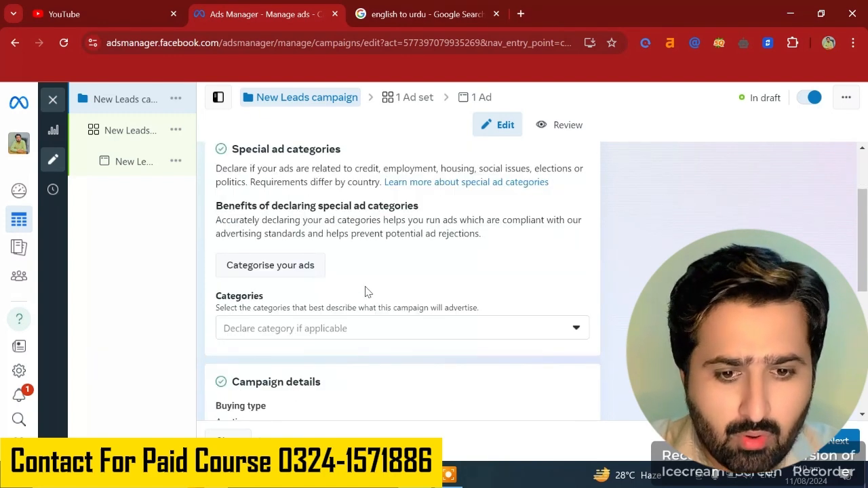
scroll(366, 290, down, 4)
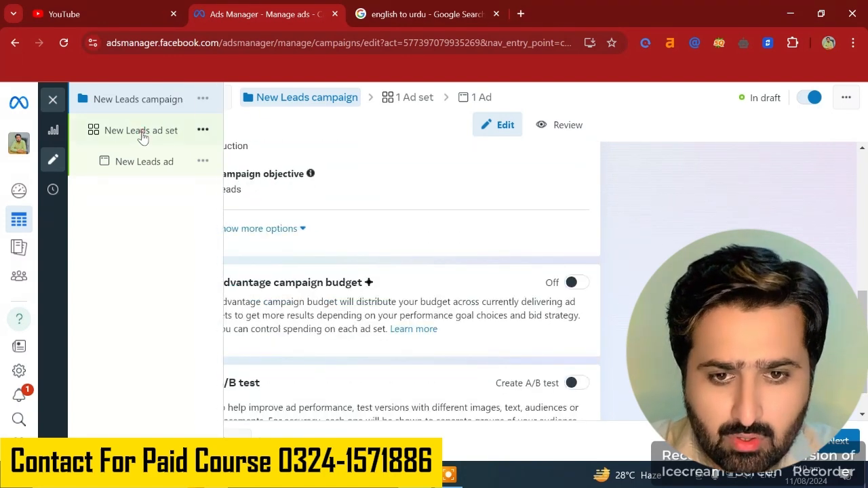
- Return to the ad set, set the conversion location to Instant Forms, and continue to the ad
click(141, 133)
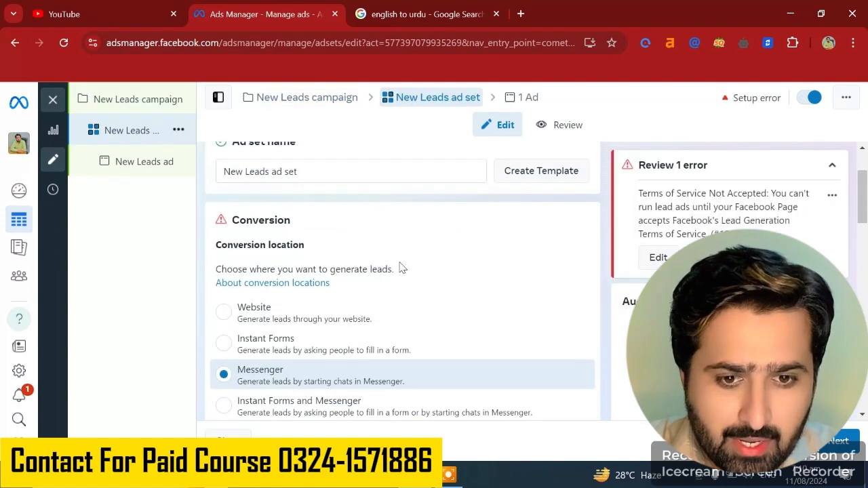
scroll(400, 268, down, 1)
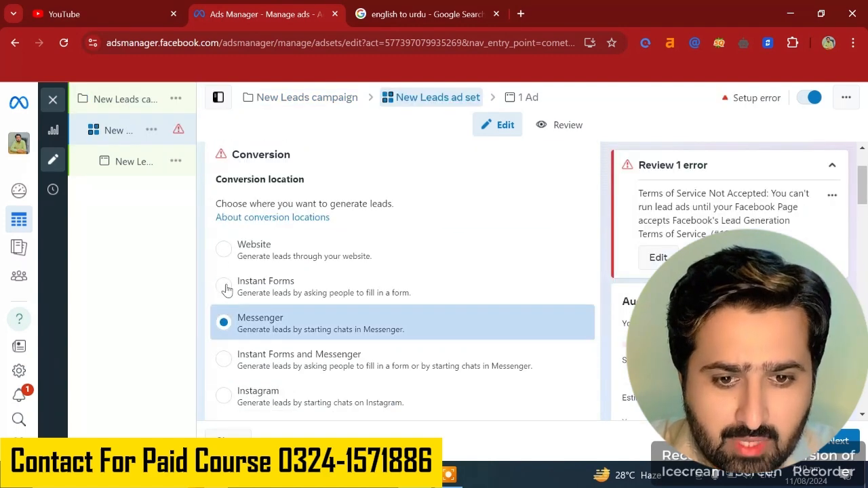
click(226, 290)
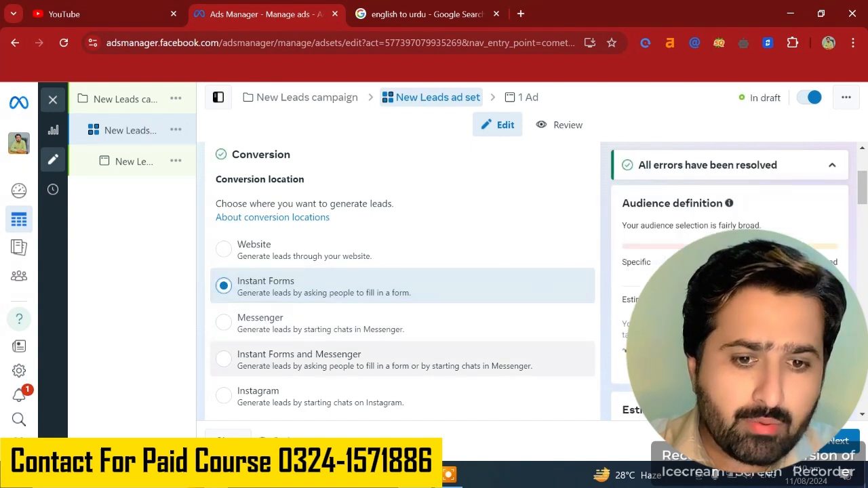
click(836, 444)
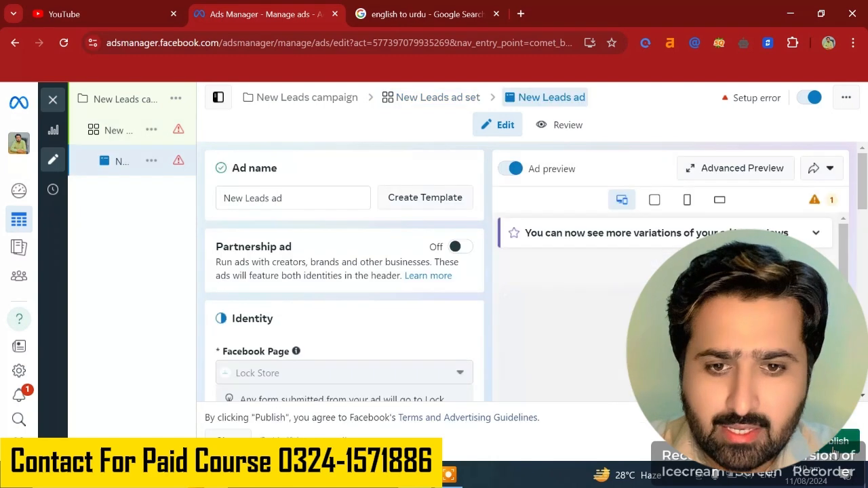
- Start creating a new instant form from the ad's destination section
scroll(352, 314, down, 10)
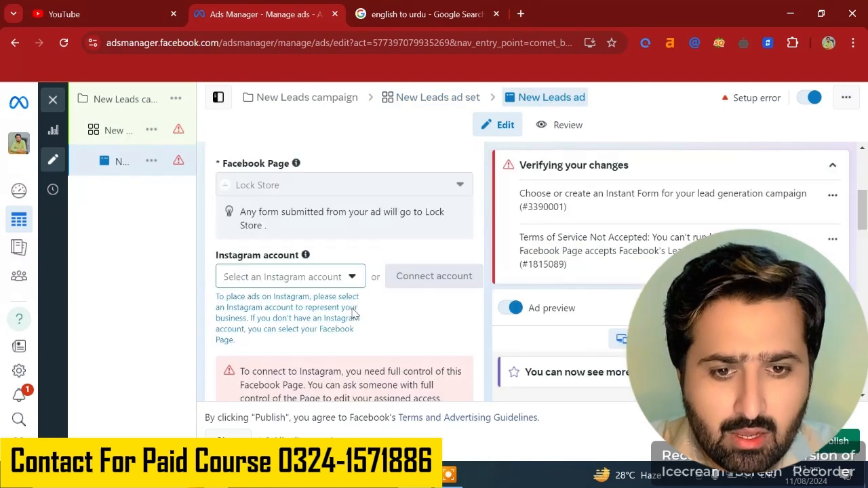
scroll(352, 314, down, 10)
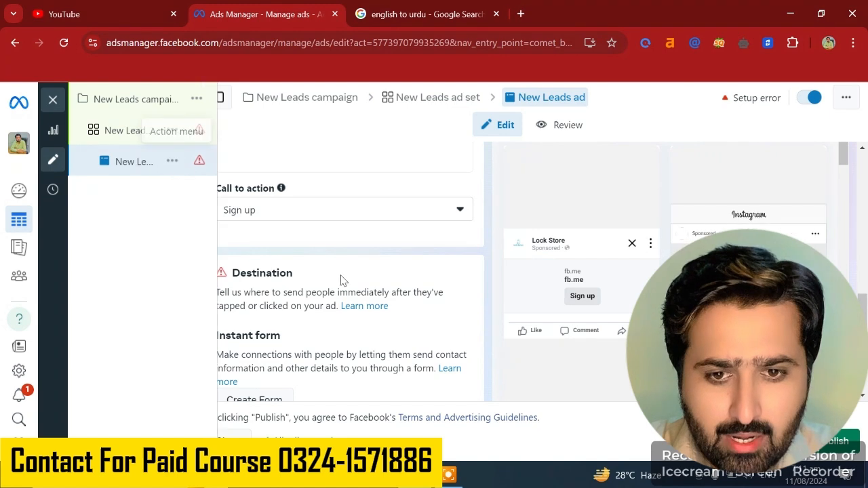
scroll(344, 291, down, 2)
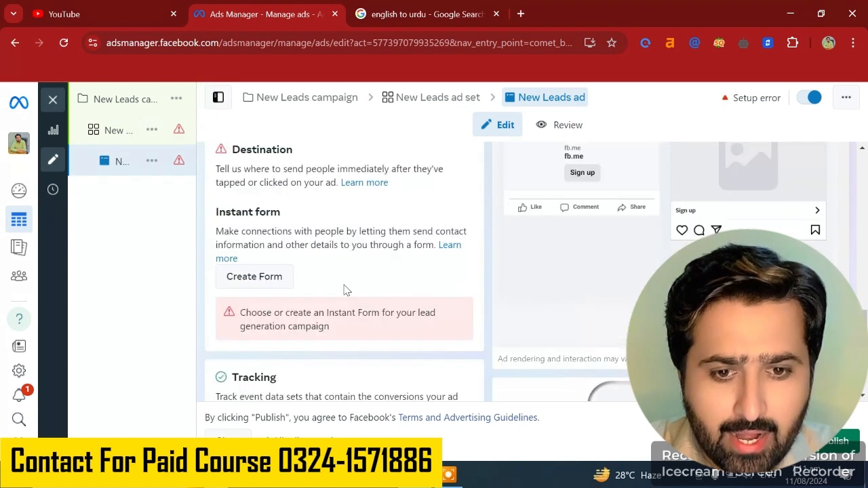
click(256, 278)
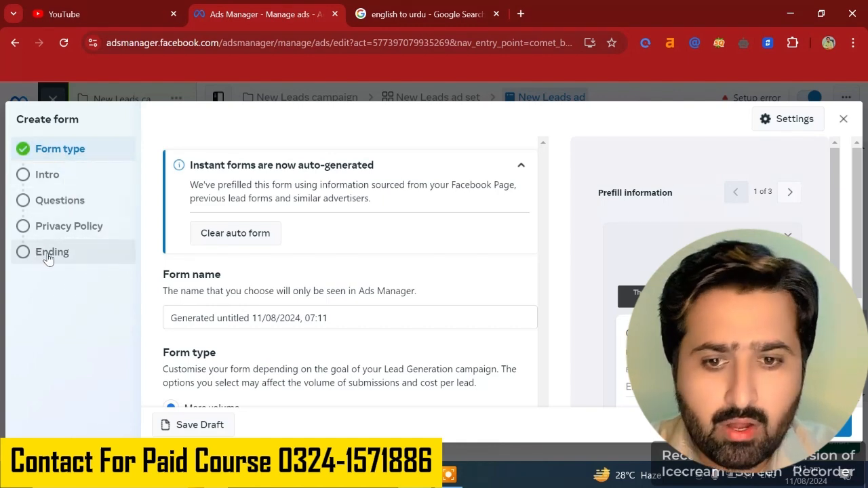
- Set the instant form type to Higher intent
scroll(204, 264, down, 2)
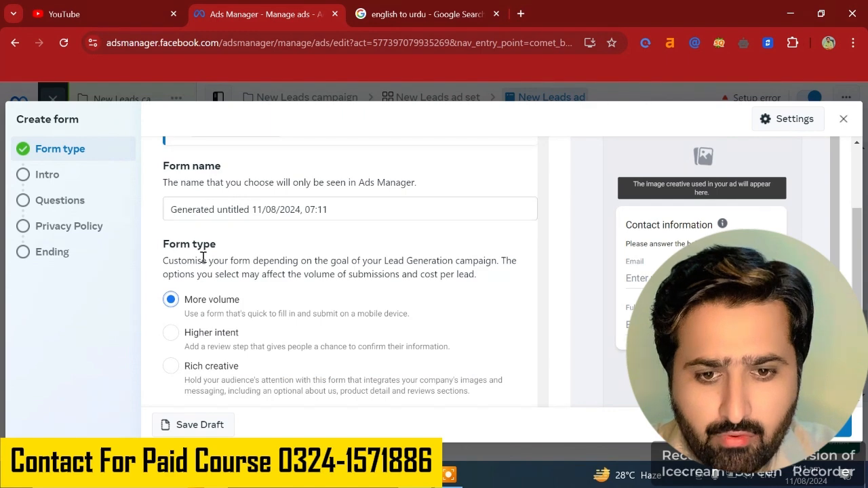
scroll(184, 307, down, 1)
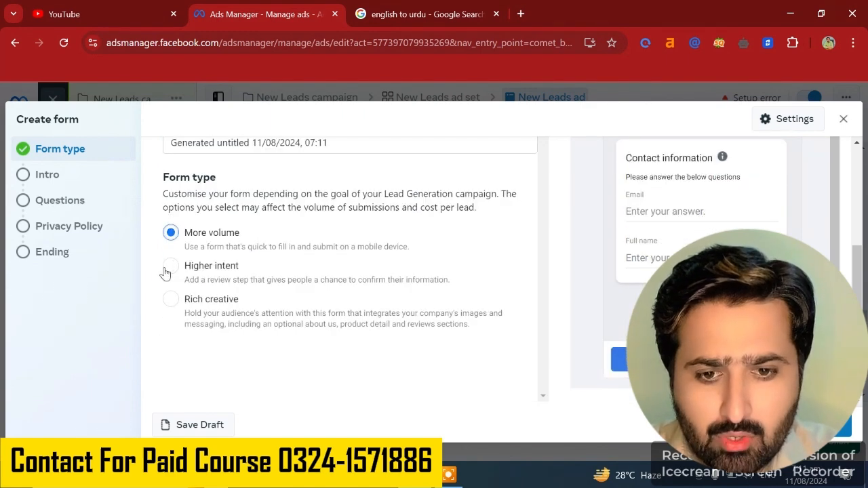
click(170, 265)
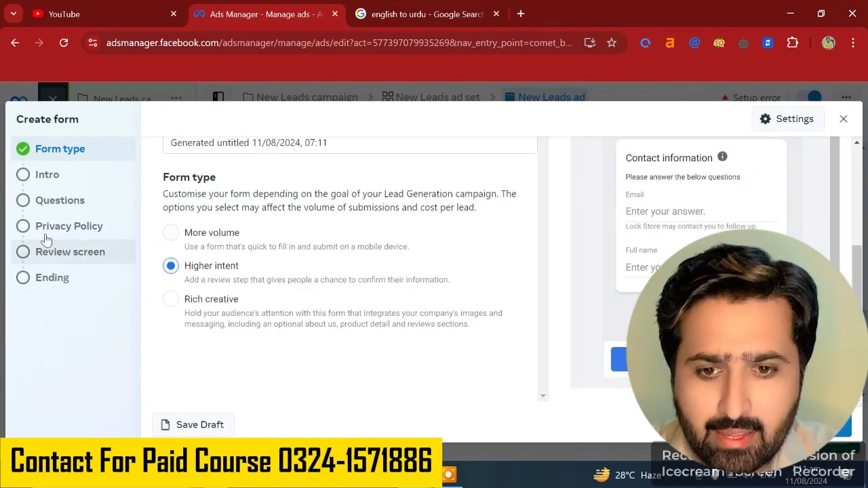
click(171, 232)
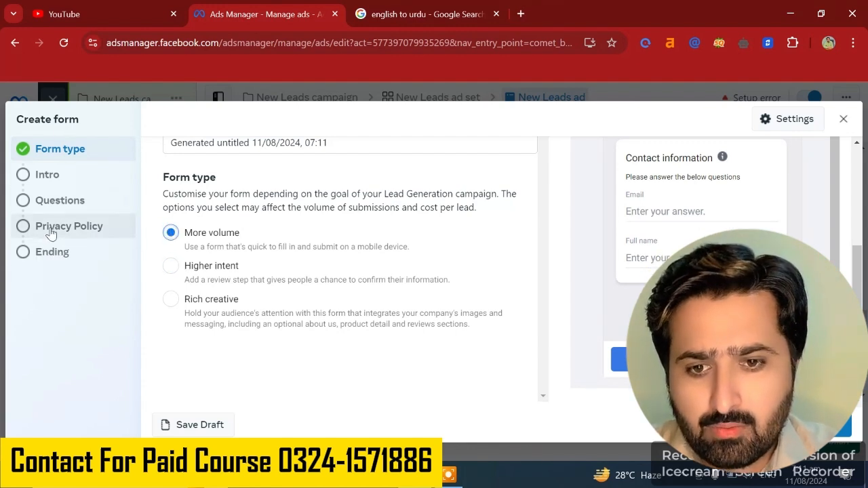
click(170, 272)
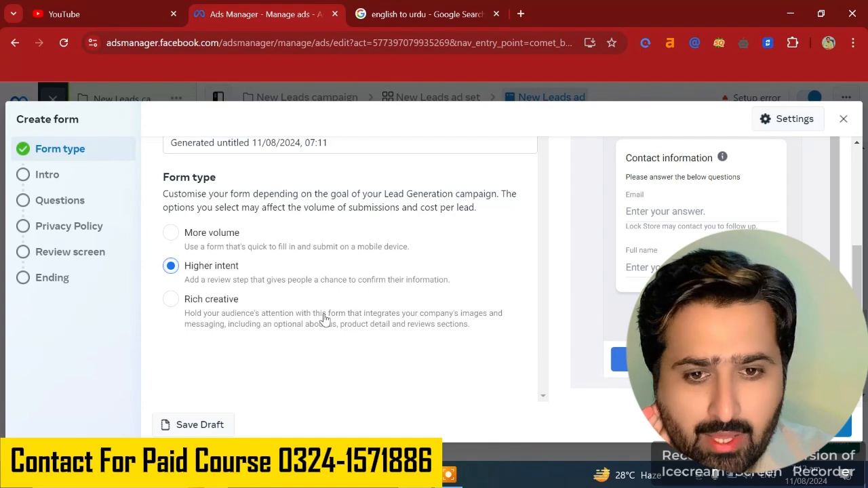
- Turn on the greeting in the form's intro section and open its headline and description fields
scroll(324, 316, up, 2)
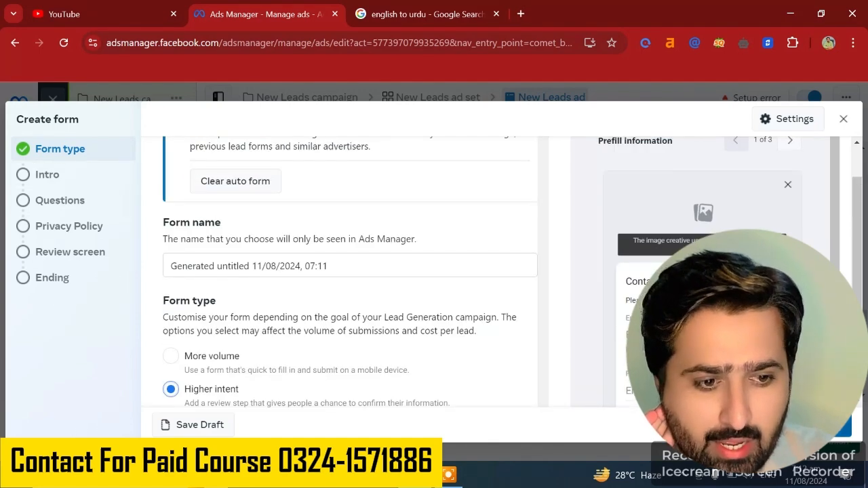
scroll(312, 290, down, 5)
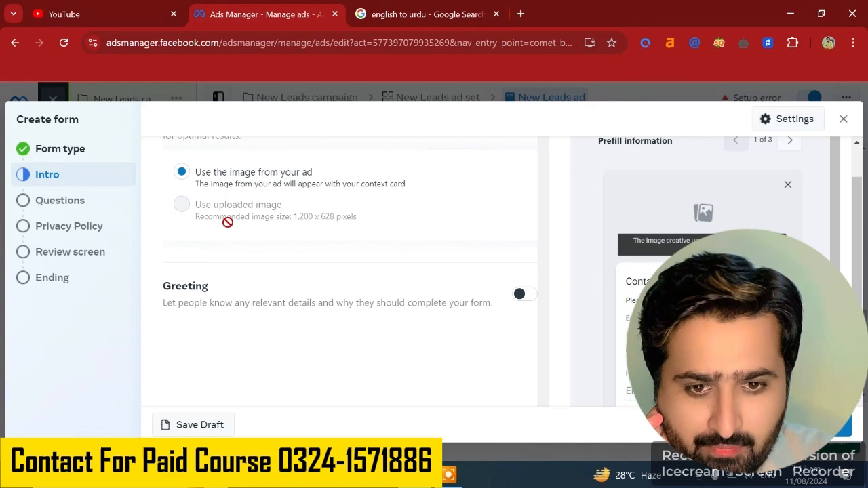
scroll(224, 223, up, 1)
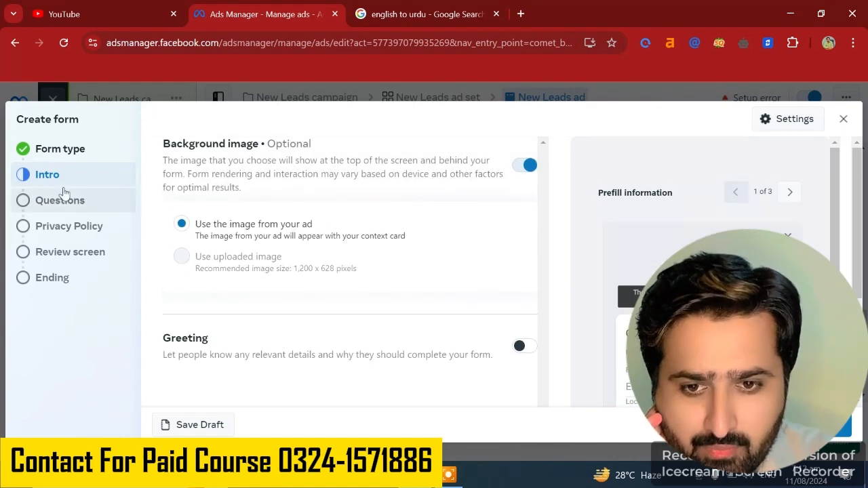
click(526, 348)
scroll(188, 365, down, 3)
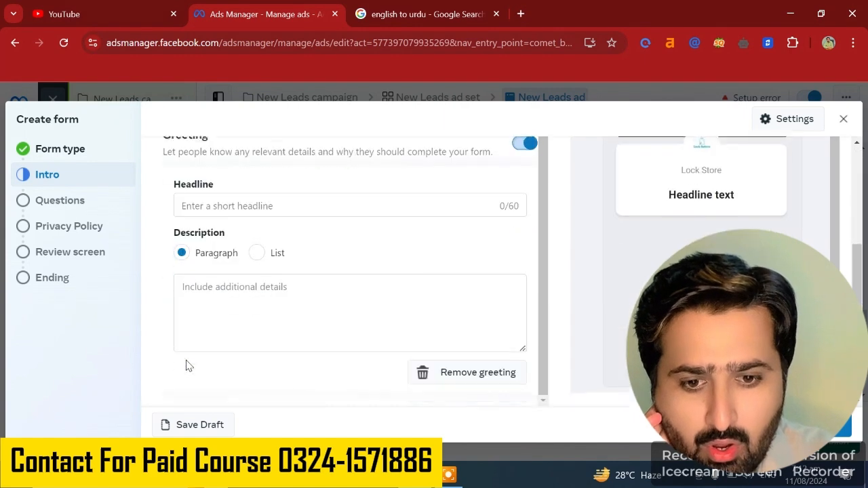
click(243, 293)
scroll(242, 293, up, 1)
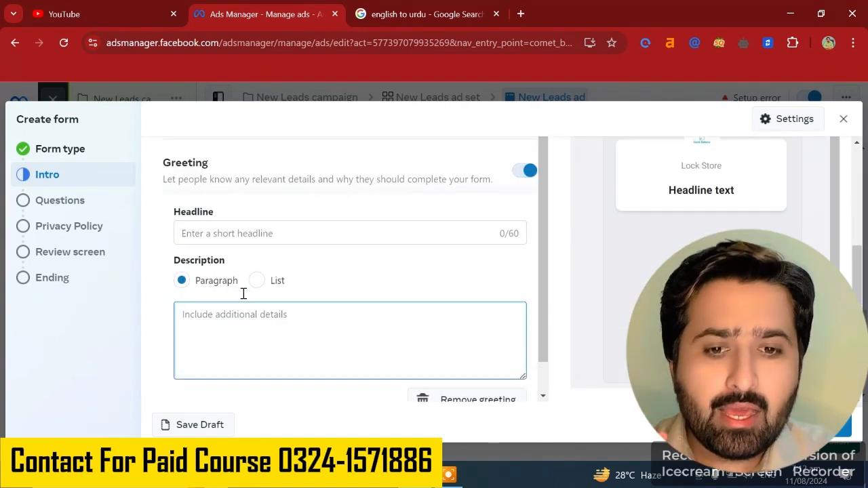
click(222, 236)
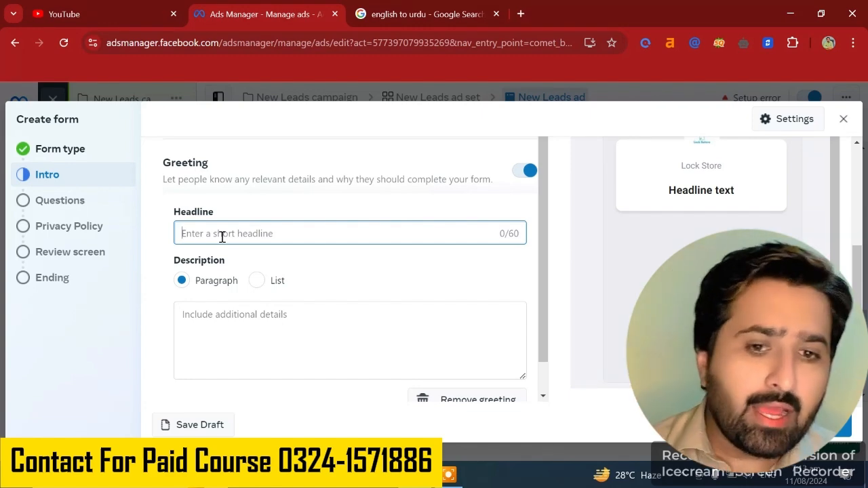
click(230, 311)
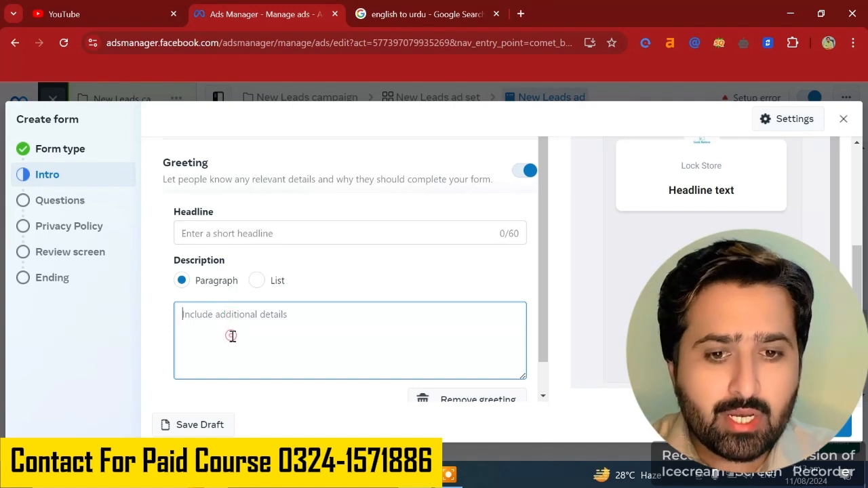
- Set the form's sharing option to Open in the form settings
click(770, 128)
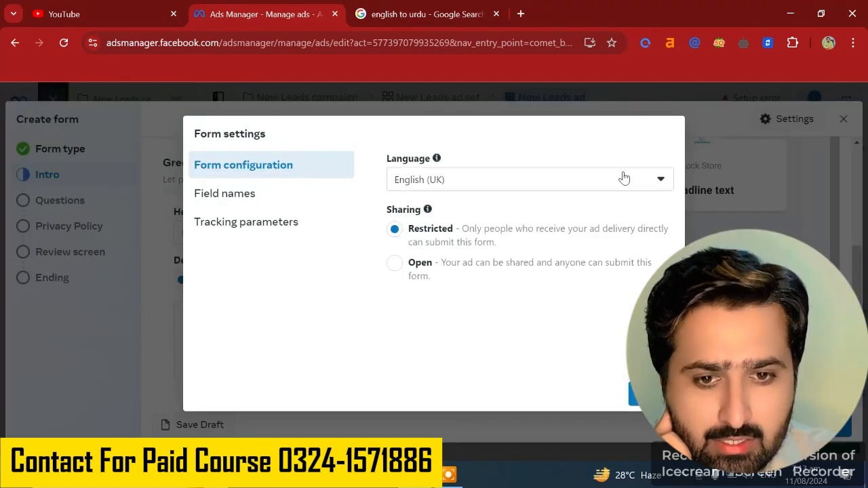
click(398, 265)
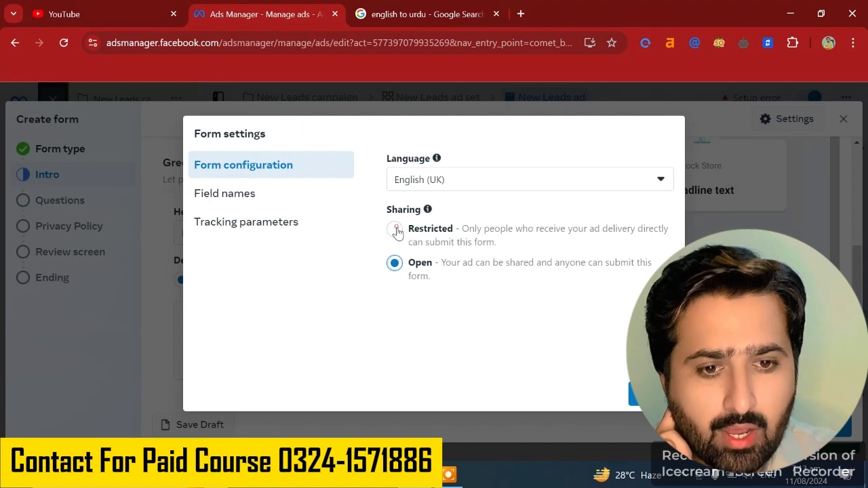
click(398, 232)
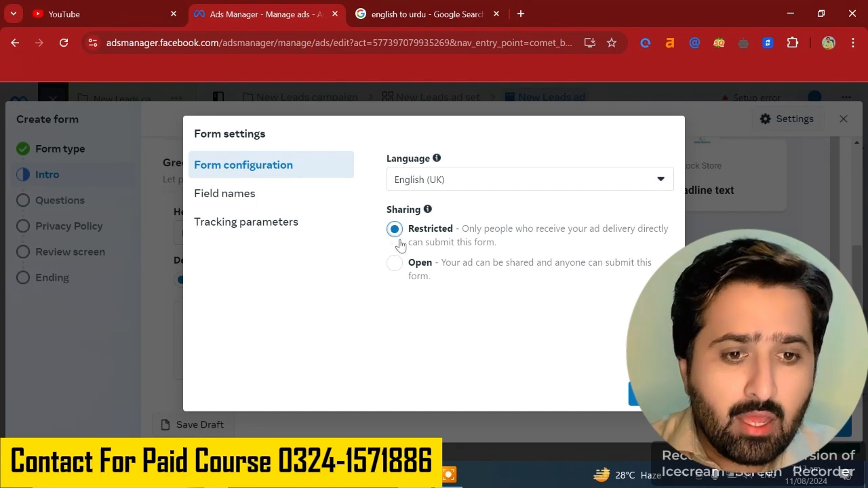
click(395, 265)
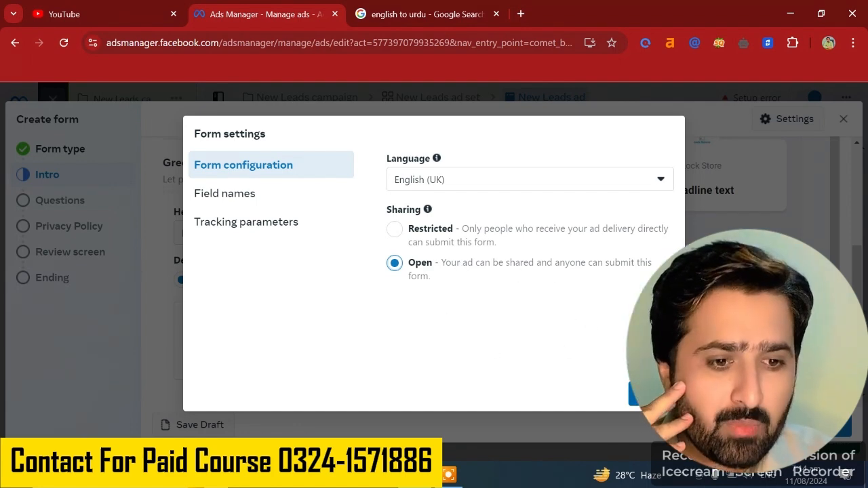
click(644, 395)
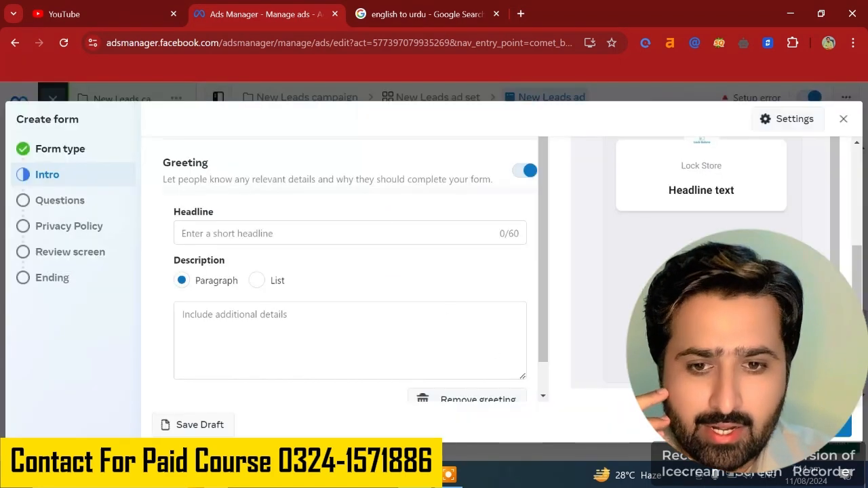
- Add a Phone number contact field to the form's questions
click(77, 212)
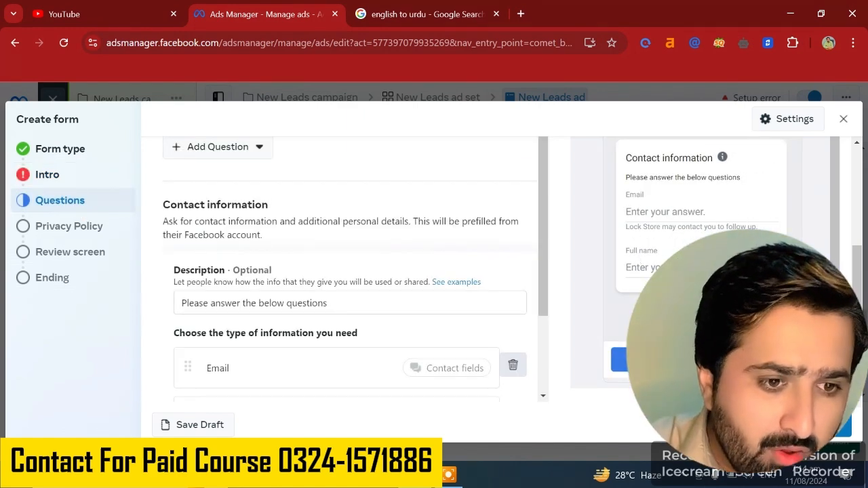
scroll(272, 301, down, 2)
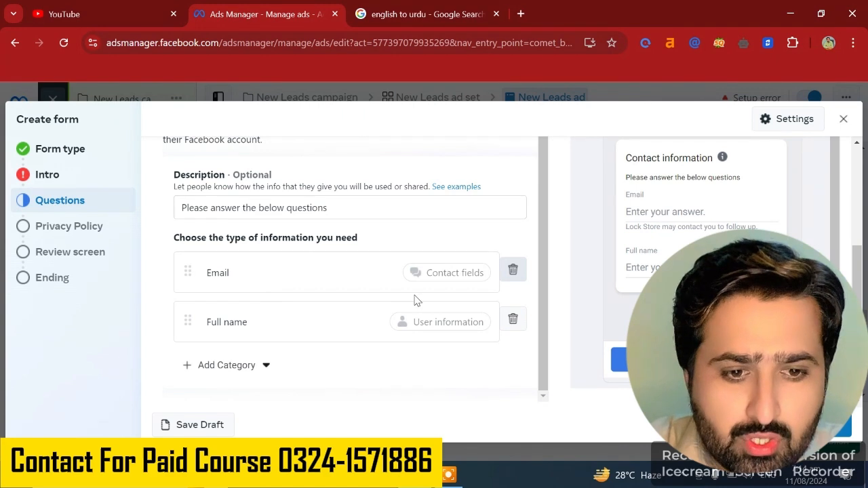
click(267, 366)
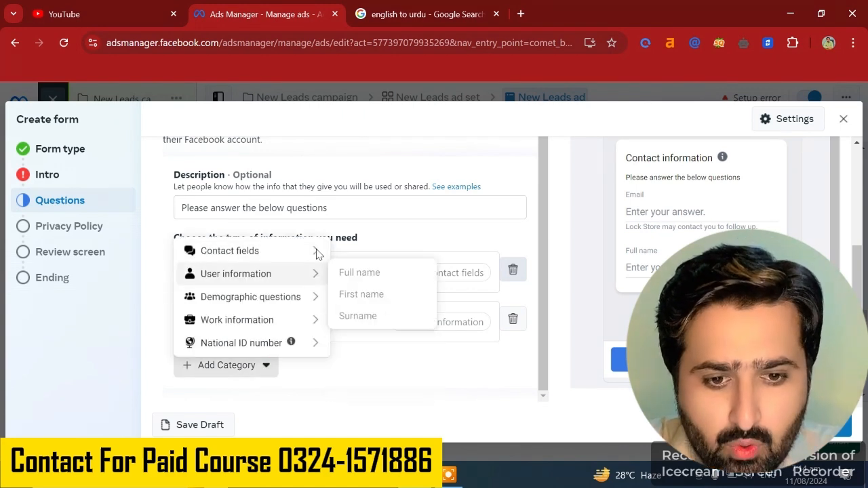
mouse_move(316, 251)
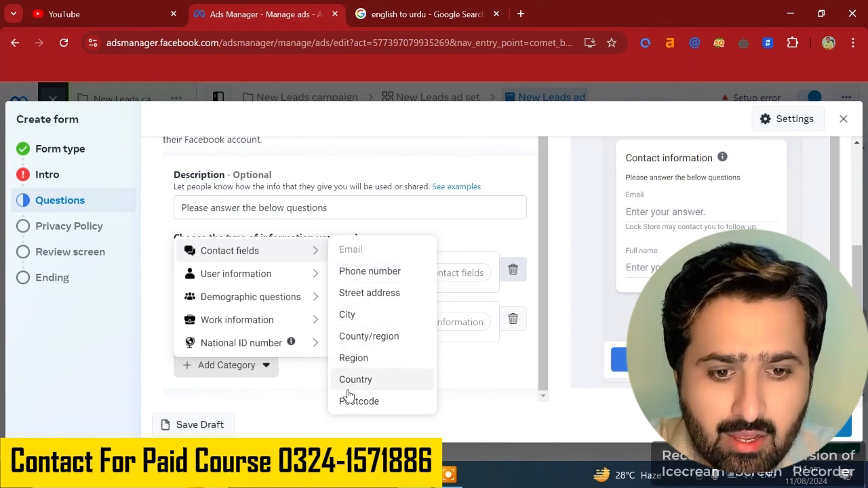
click(380, 272)
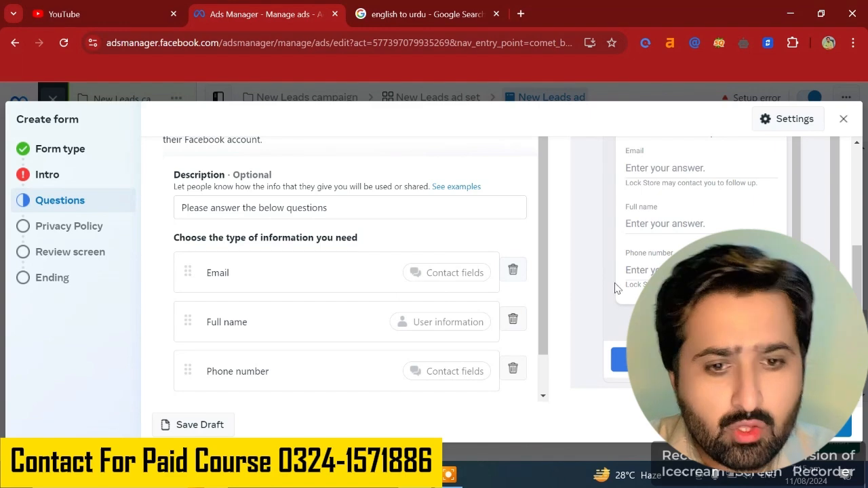
- Review the Contact information description and the chosen contact fields in the form's Questions section
scroll(539, 285, down, 1)
scroll(339, 271, up, 2)
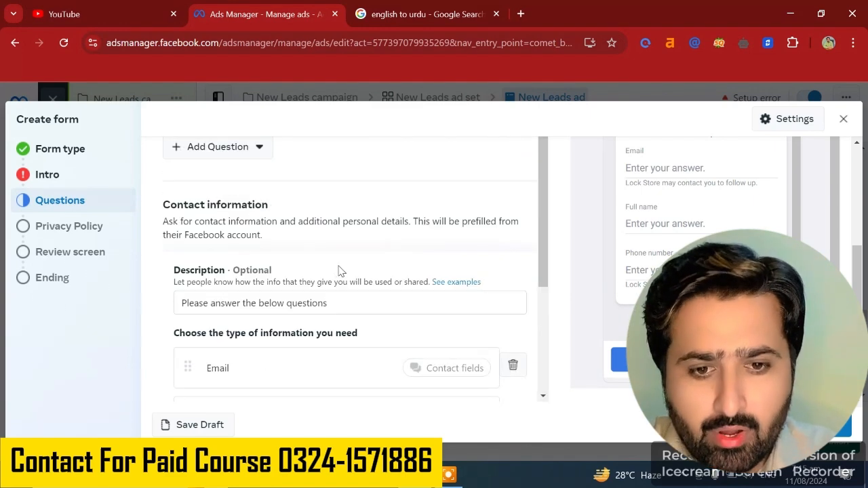
scroll(266, 300, up, 1)
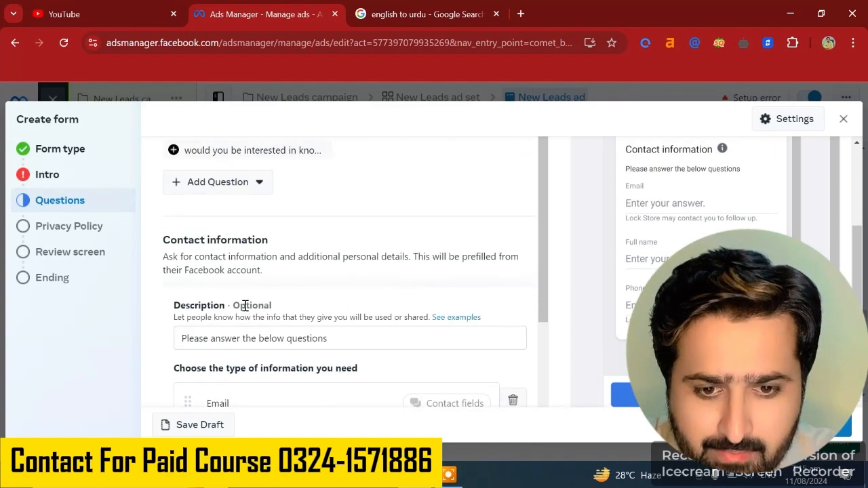
scroll(319, 319, up, 3)
scroll(308, 315, down, 4)
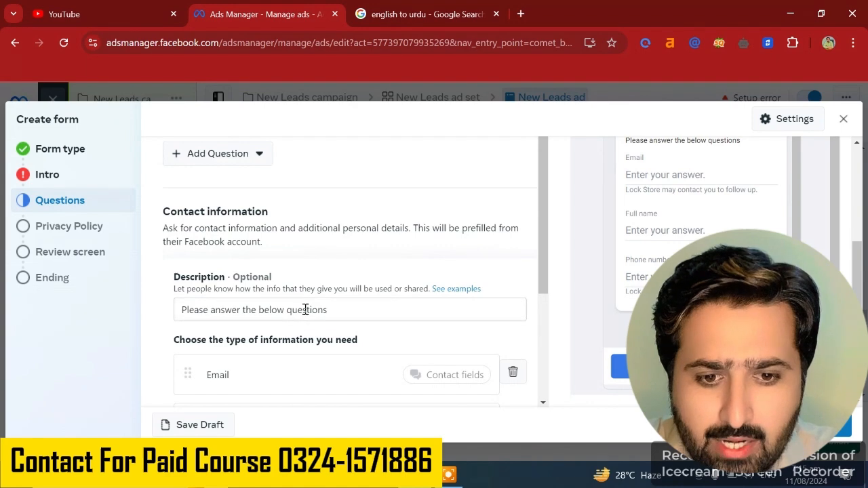
click(305, 309)
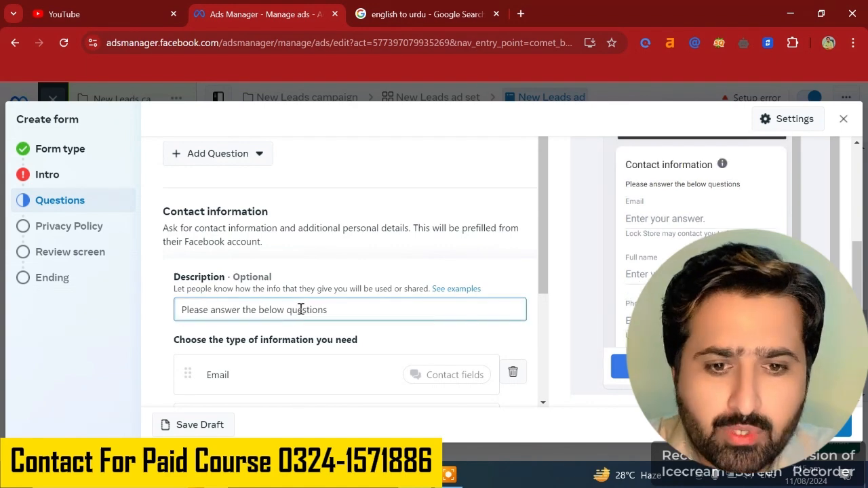
scroll(301, 308, up, 1)
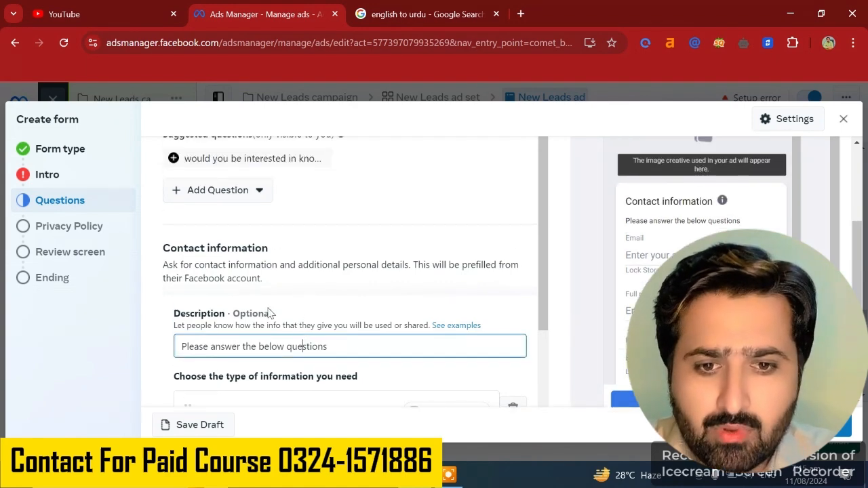
scroll(291, 300, up, 3)
scroll(535, 308, down, 2)
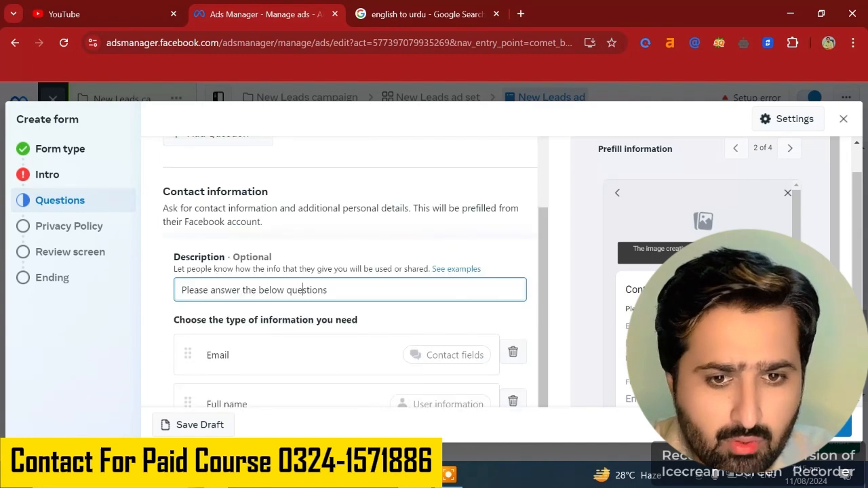
- Open the form's Privacy Policy section and inspect its Link and Link text fields
click(68, 226)
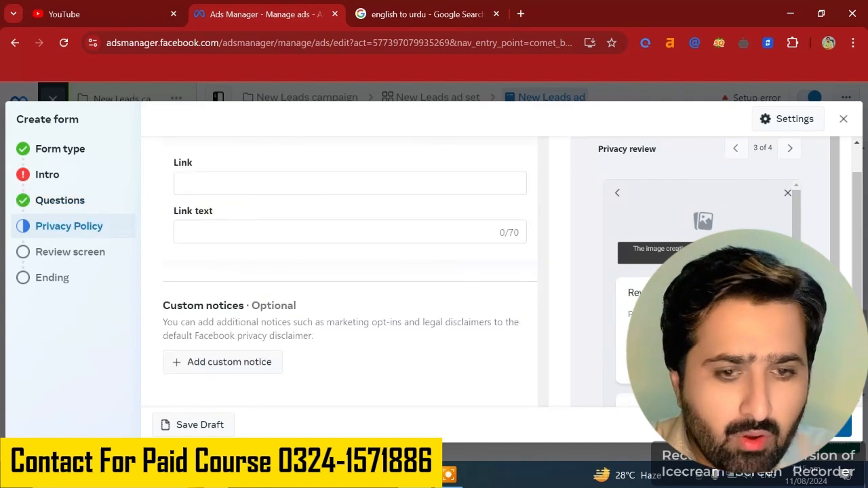
click(60, 200)
click(72, 232)
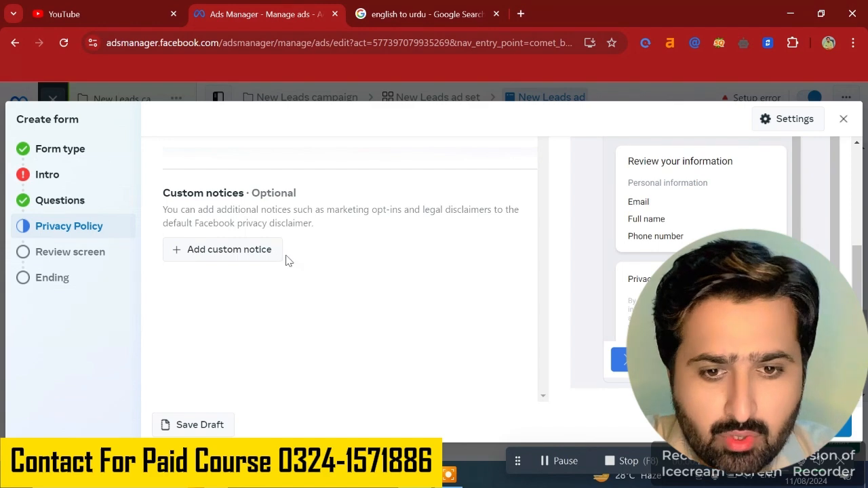
scroll(230, 251, up, 2)
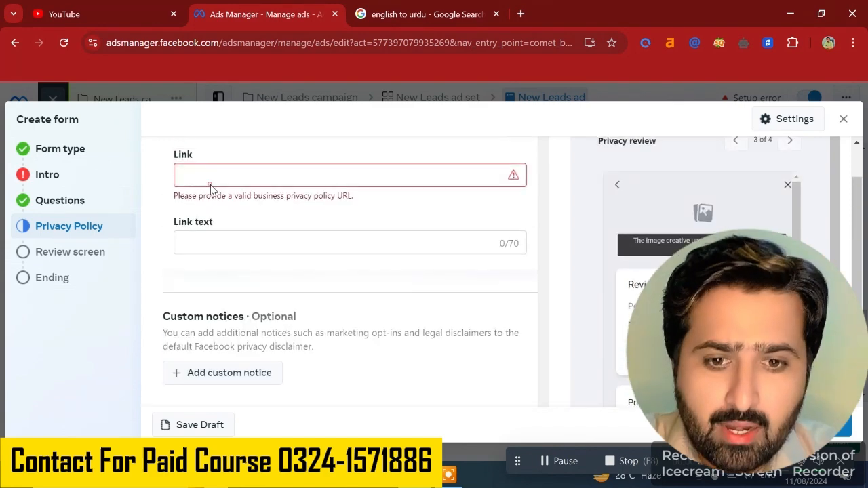
click(295, 244)
click(261, 179)
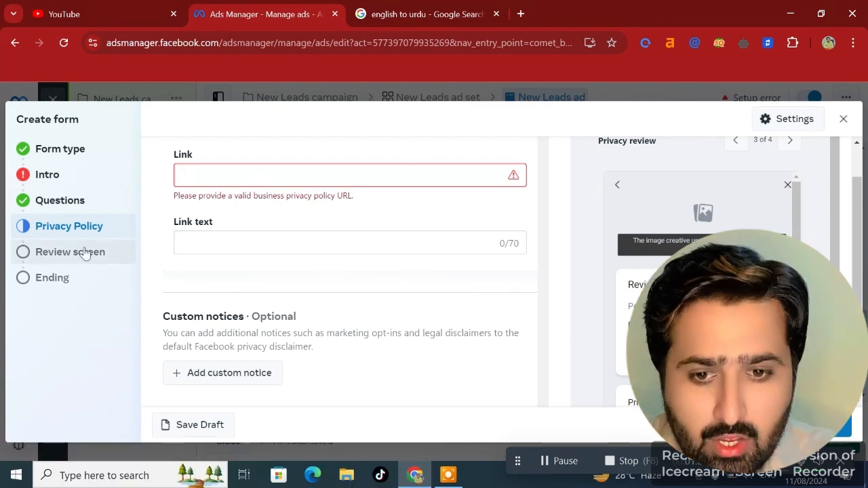
- Preview the form's Review screen section and move on to the Ending section
click(84, 252)
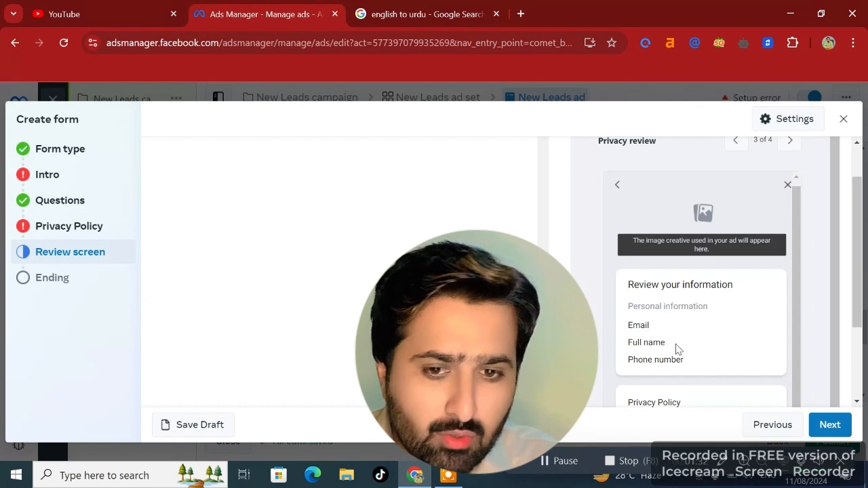
scroll(679, 349, down, 2)
scroll(681, 339, down, 2)
scroll(682, 330, up, 2)
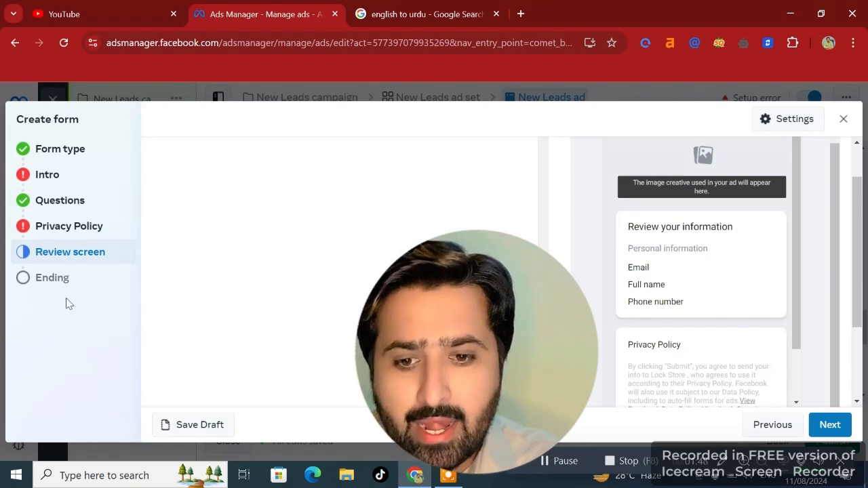
click(76, 284)
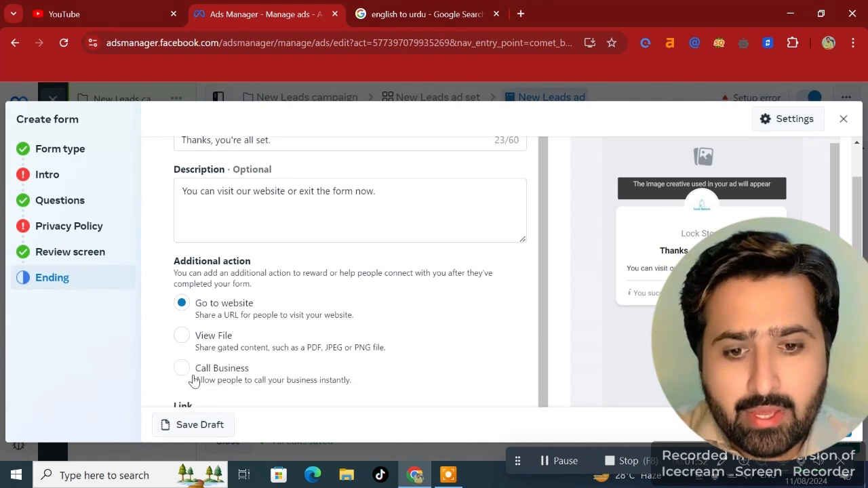
- Set the ending's additional action to Call Business
click(181, 335)
click(181, 303)
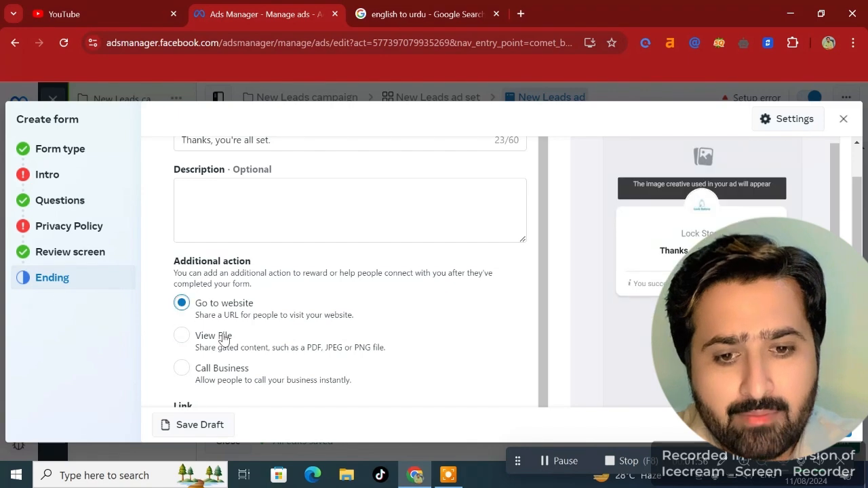
scroll(221, 336, down, 2)
click(234, 300)
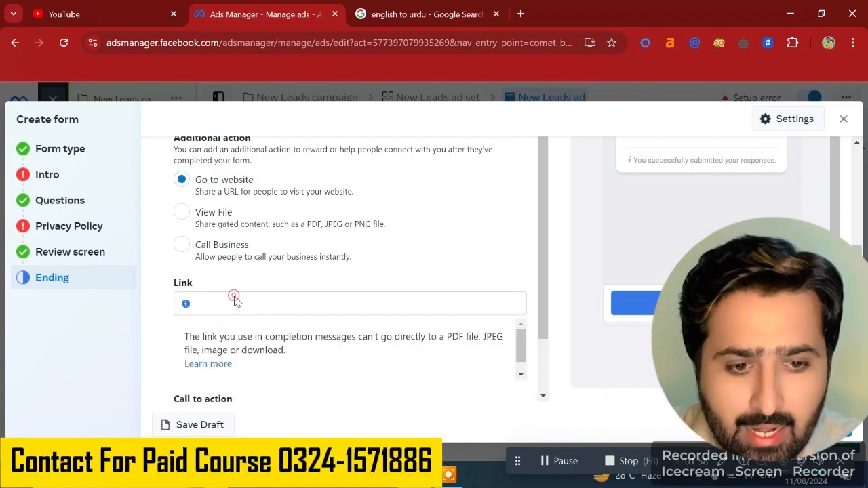
scroll(242, 386, down, 1)
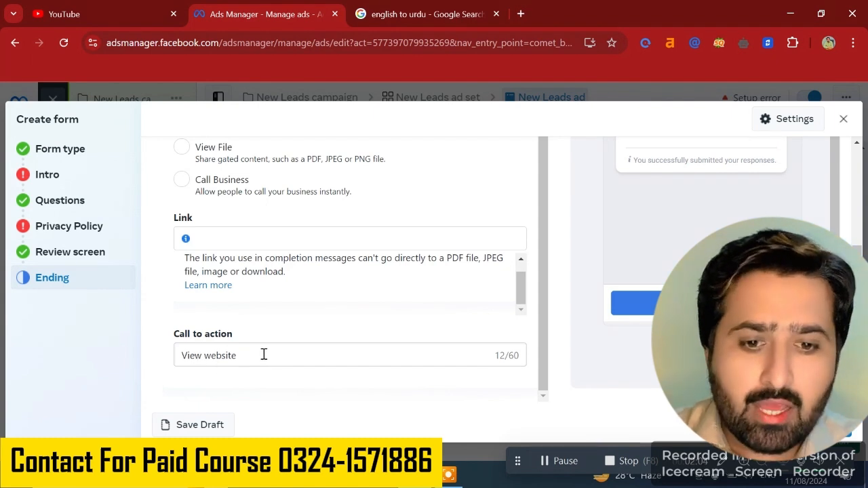
scroll(274, 357, up, 1)
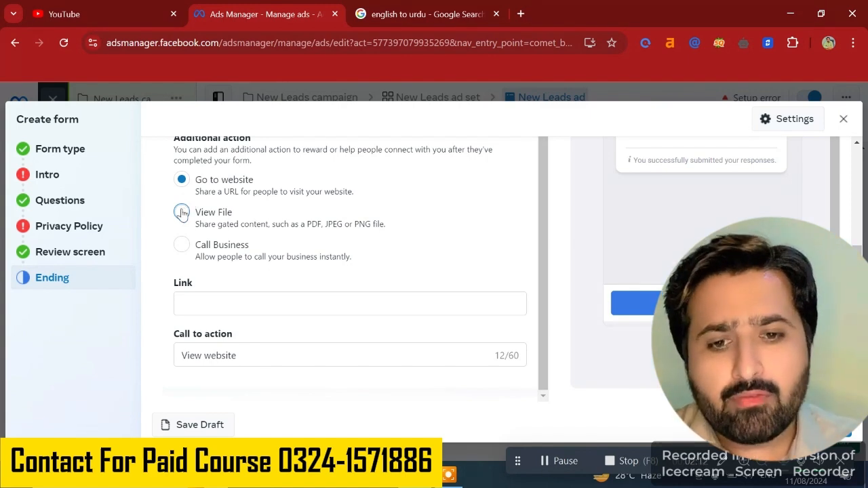
click(182, 212)
scroll(210, 252, down, 1)
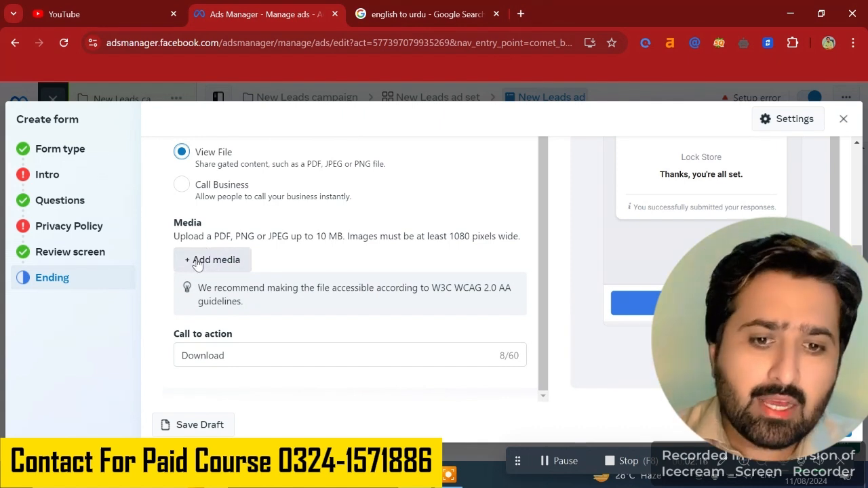
click(182, 186)
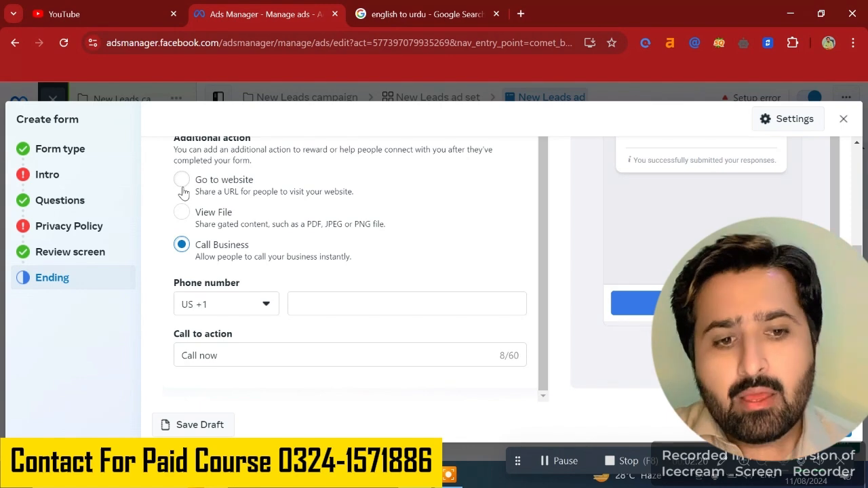
- Inspect the ending's phone country code list and its message headline and description fields
click(265, 304)
scroll(356, 287, up, 1)
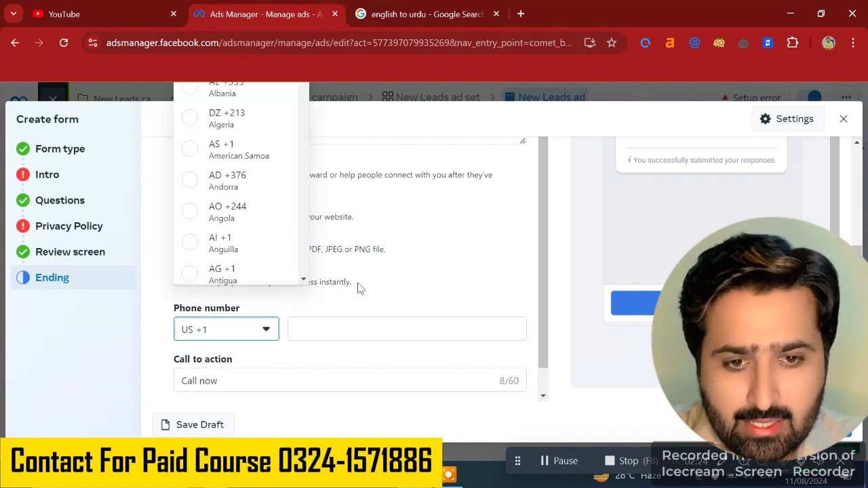
click(432, 280)
scroll(438, 287, up, 3)
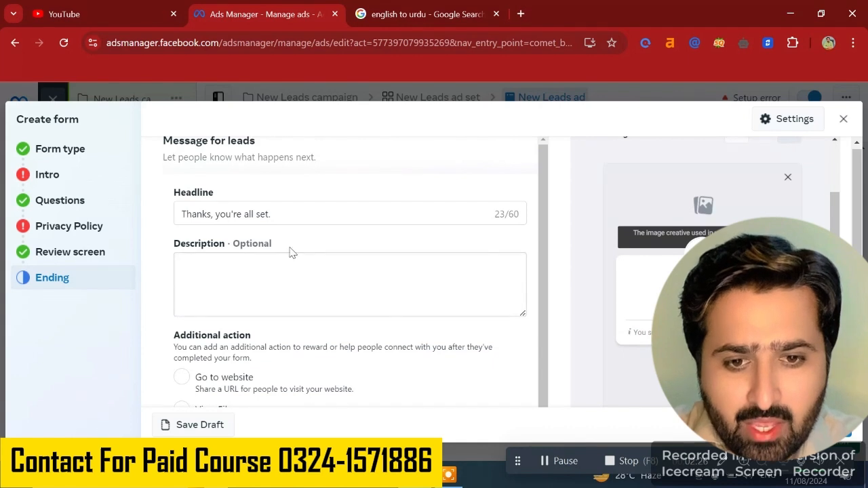
click(284, 208)
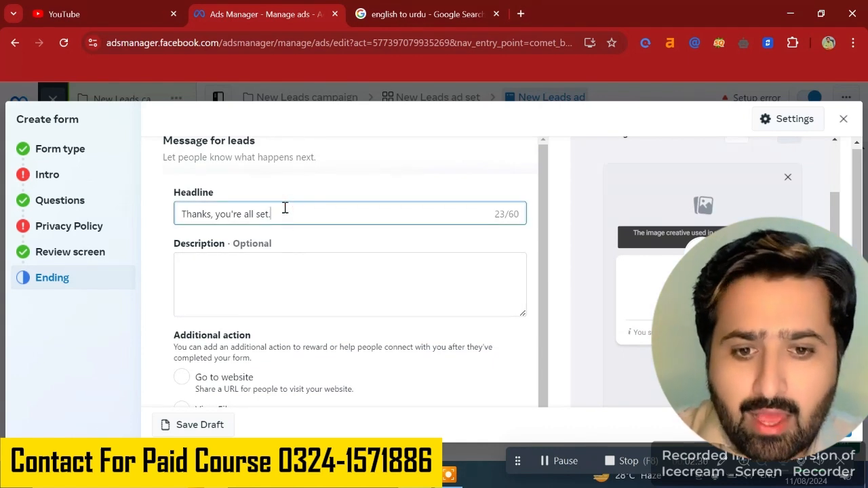
click(205, 275)
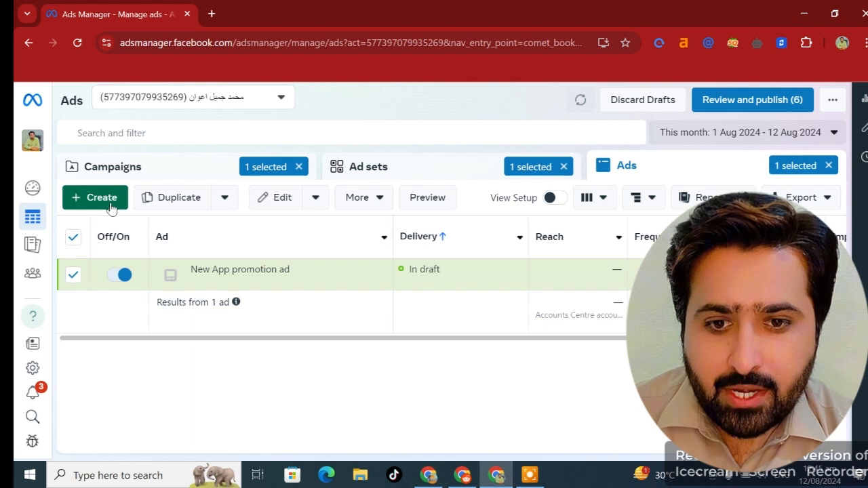
- Create a new campaign with the App promotion objective using the manual app promotion campaign setup
click(107, 203)
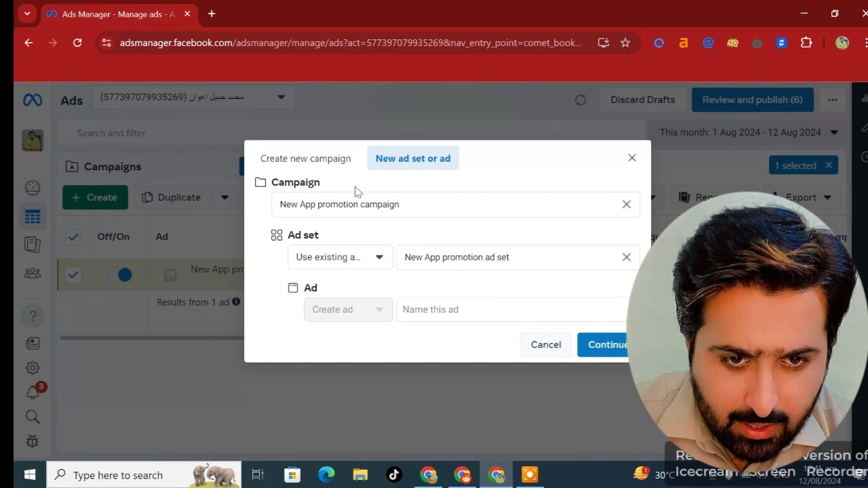
click(303, 158)
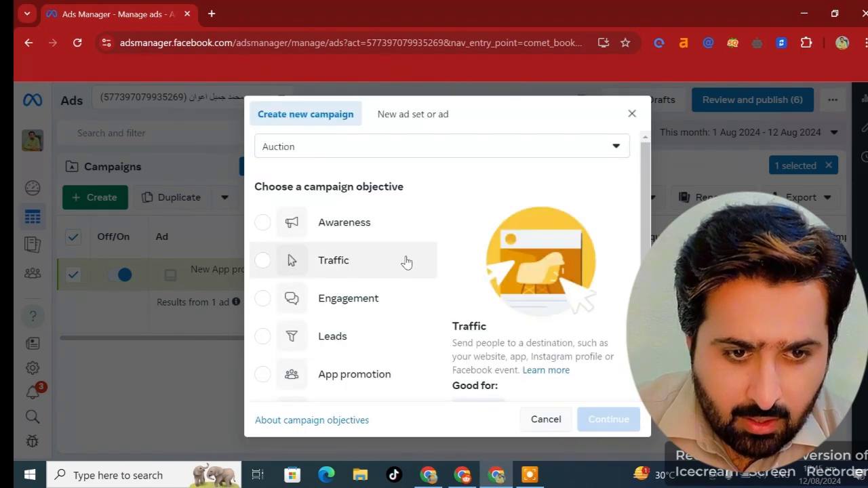
scroll(403, 259, down, 2)
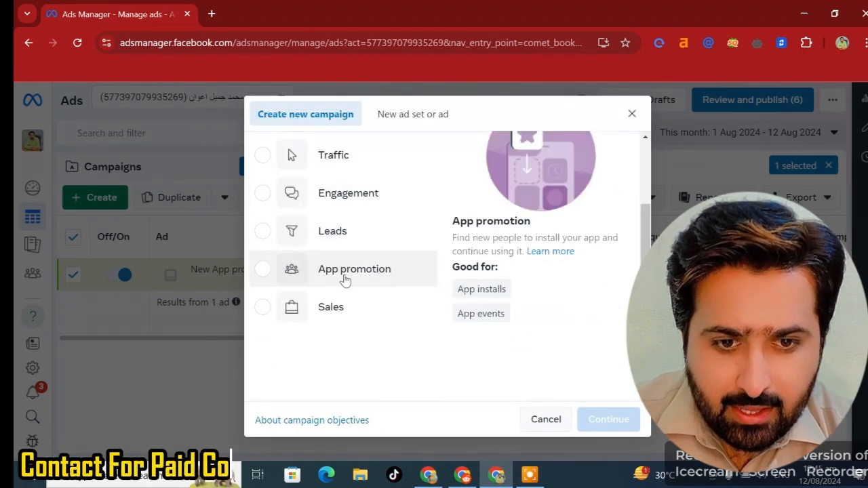
scroll(329, 182, up, 1)
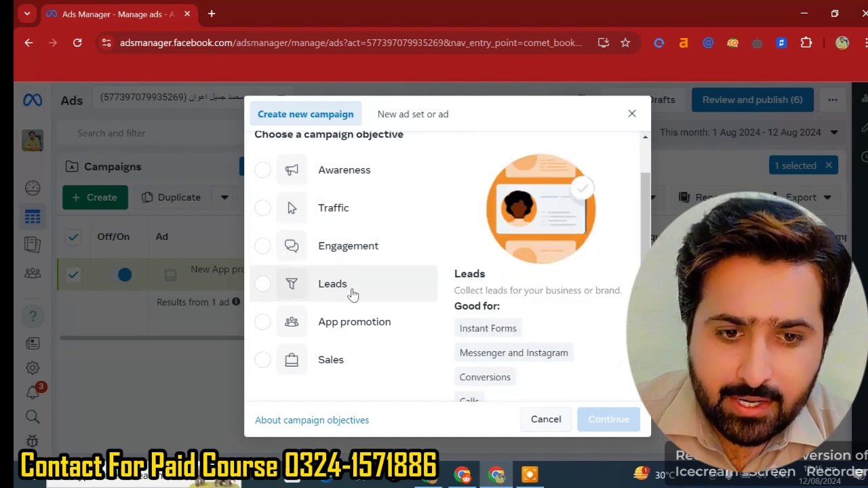
click(302, 325)
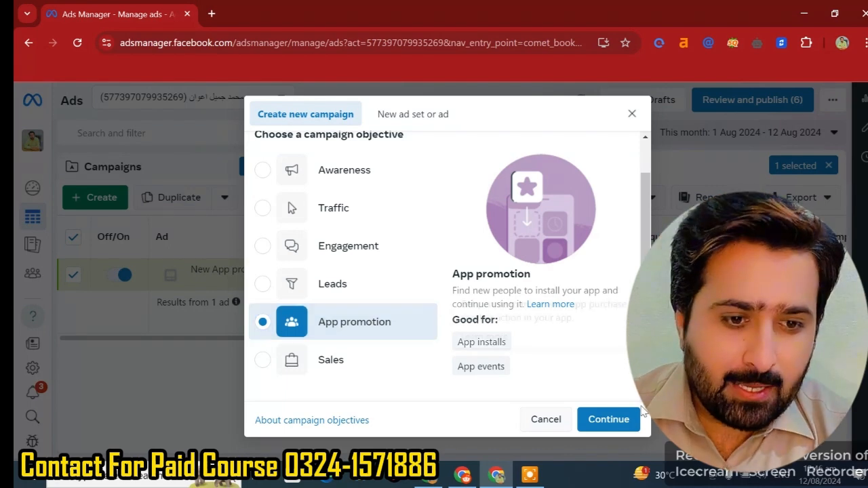
click(601, 418)
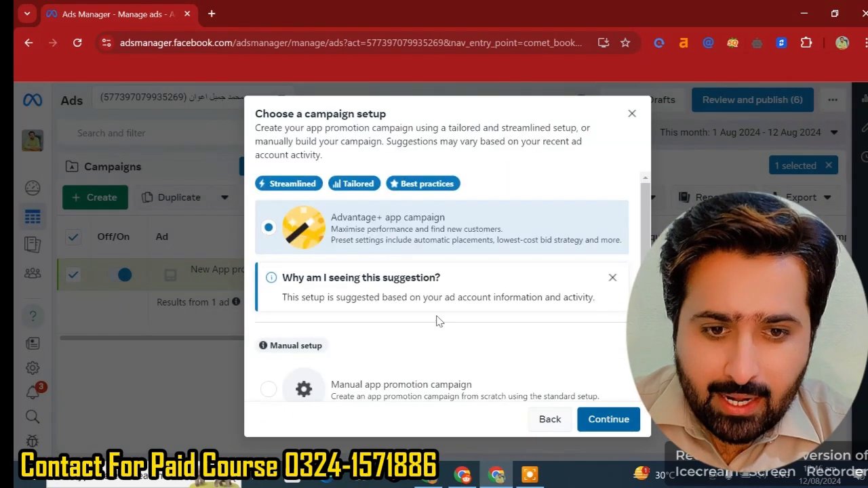
click(342, 380)
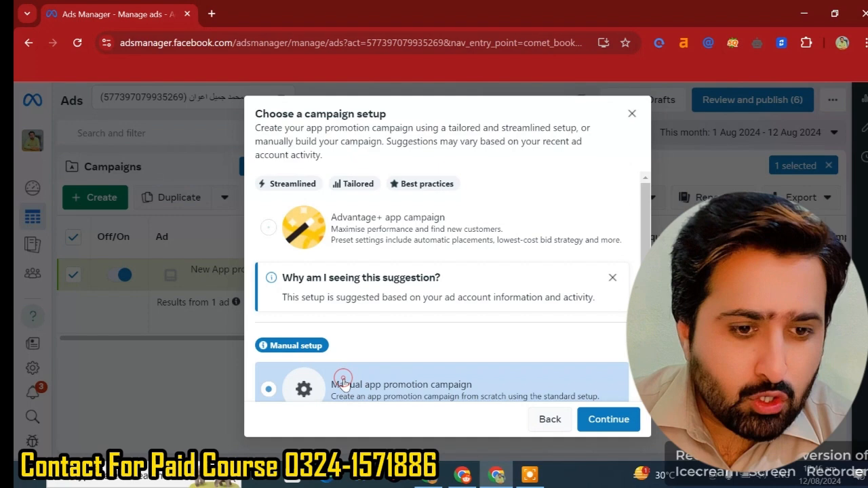
click(596, 418)
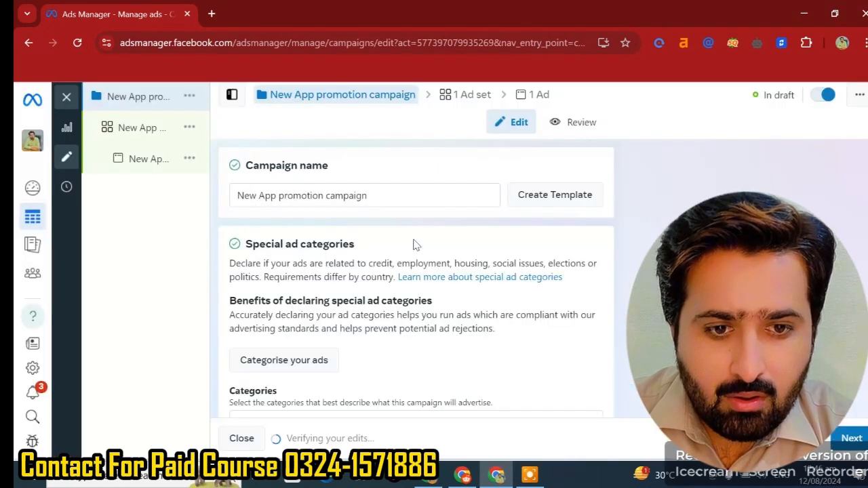
- Review the new campaign's details and open its ad set's app settings
scroll(413, 246, down, 3)
scroll(382, 263, down, 5)
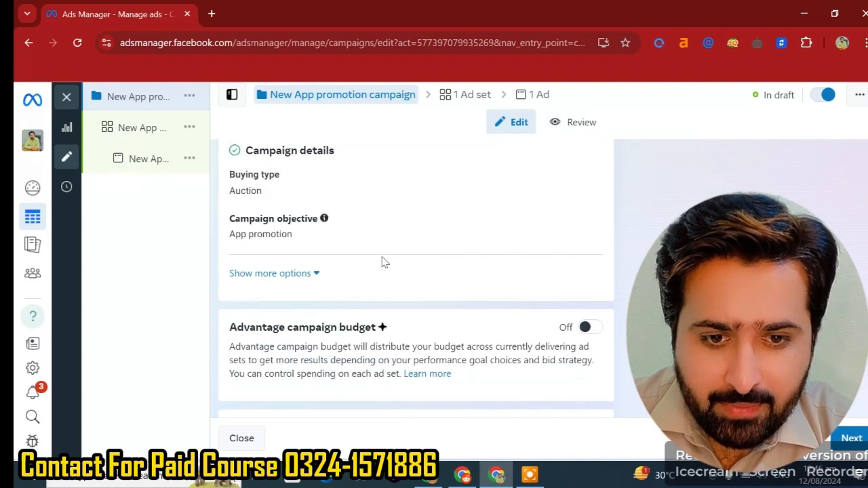
click(147, 134)
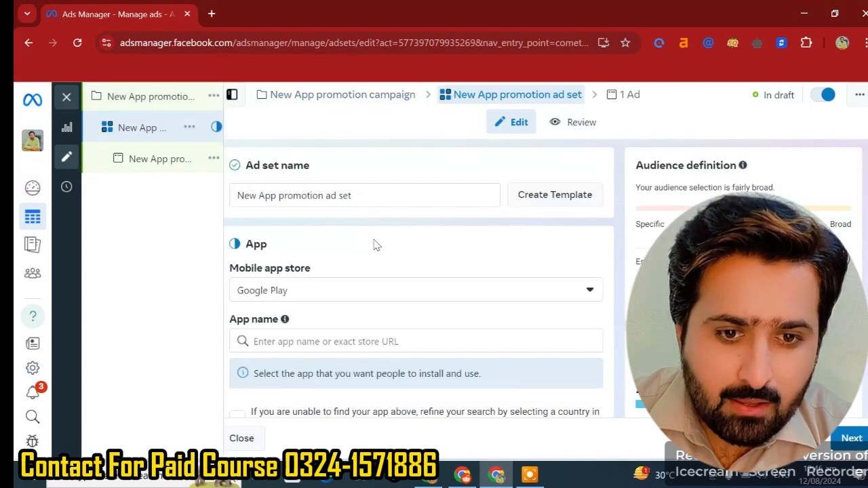
scroll(374, 246, down, 1)
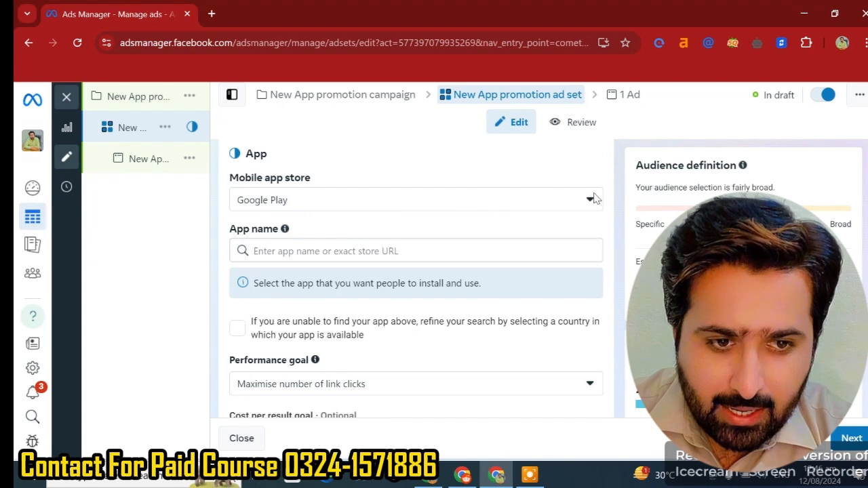
scroll(400, 203, up, 2)
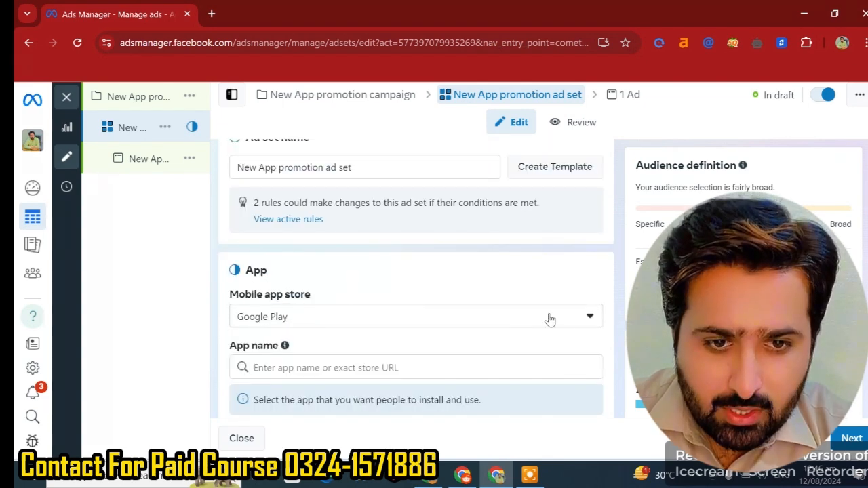
- Choose Google Play as the ad set's mobile app store and place the cursor in the app name field
click(586, 320)
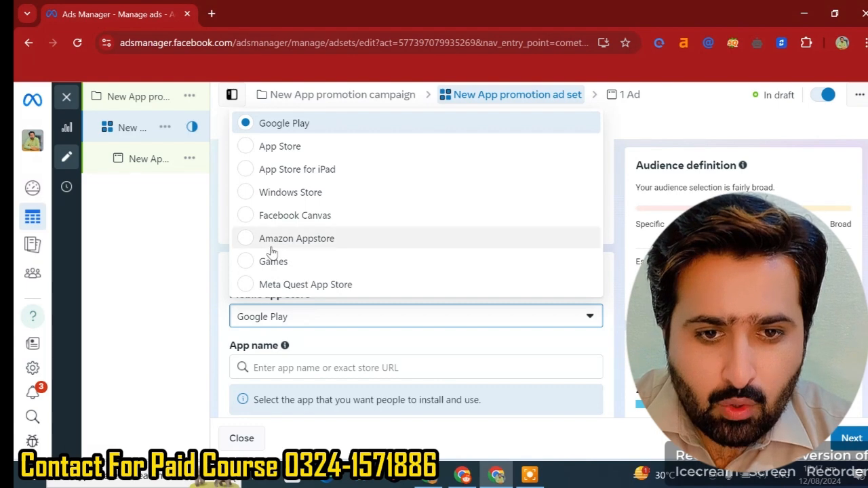
click(298, 124)
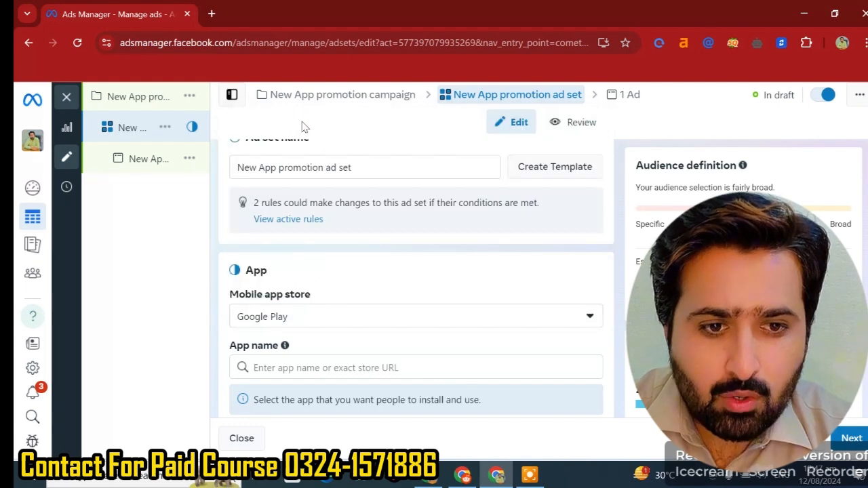
scroll(438, 263, down, 2)
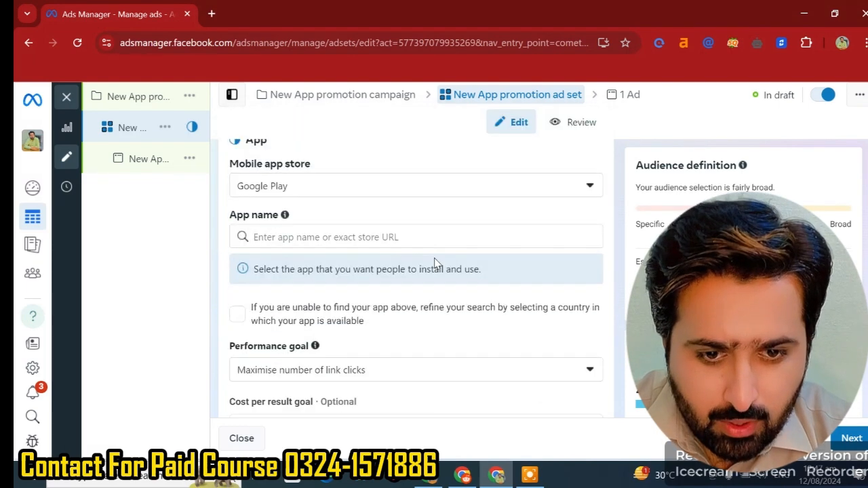
click(297, 235)
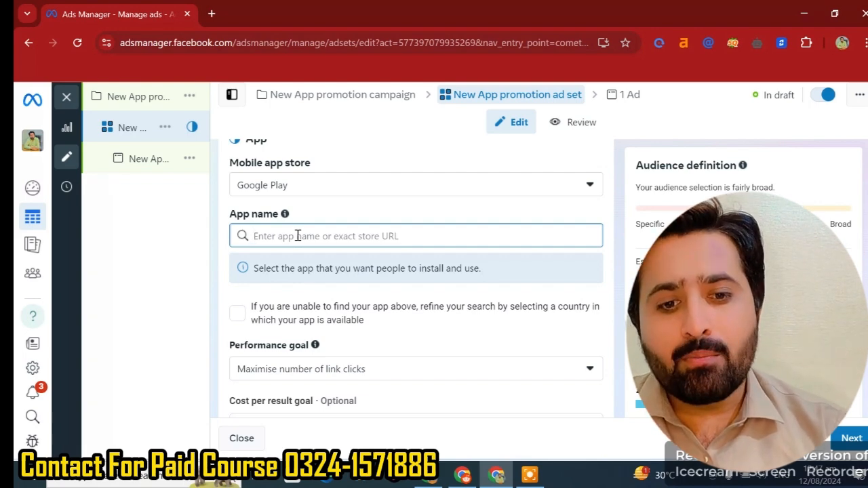
- Set the ad set's performance goal to Maximise number of app installs
scroll(391, 230, down, 3)
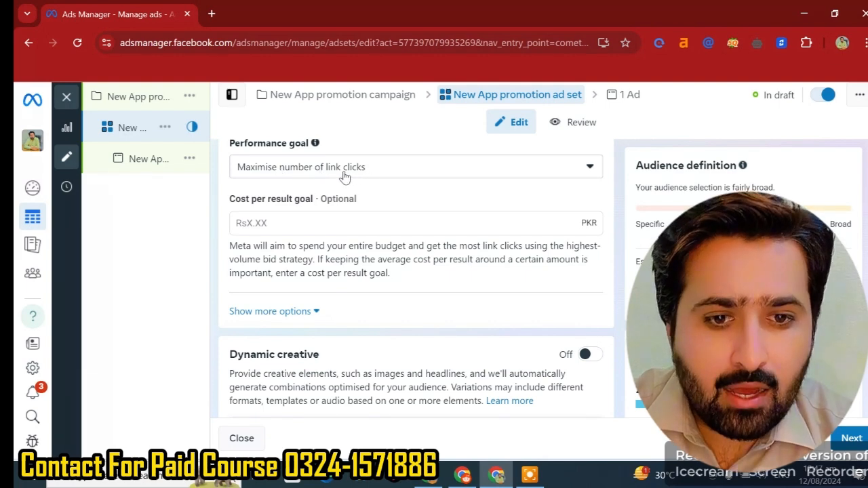
click(590, 167)
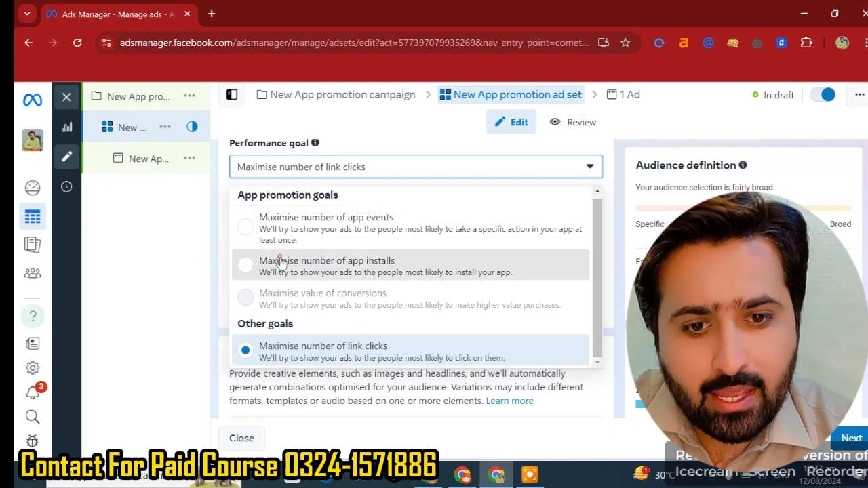
click(348, 274)
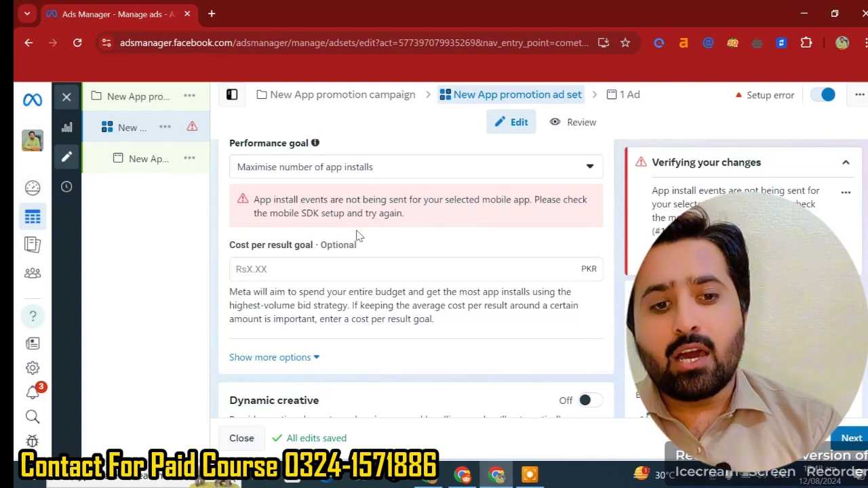
- Review the ad set's dynamic creative, catalogue, budget, schedule and audience controls sections
scroll(417, 248, down, 2)
right_click(417, 248)
scroll(360, 285, down, 2)
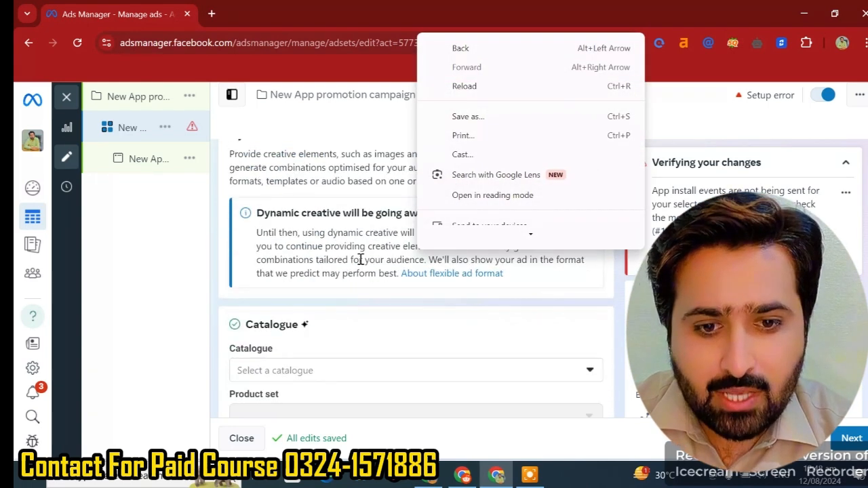
scroll(333, 333, down, 2)
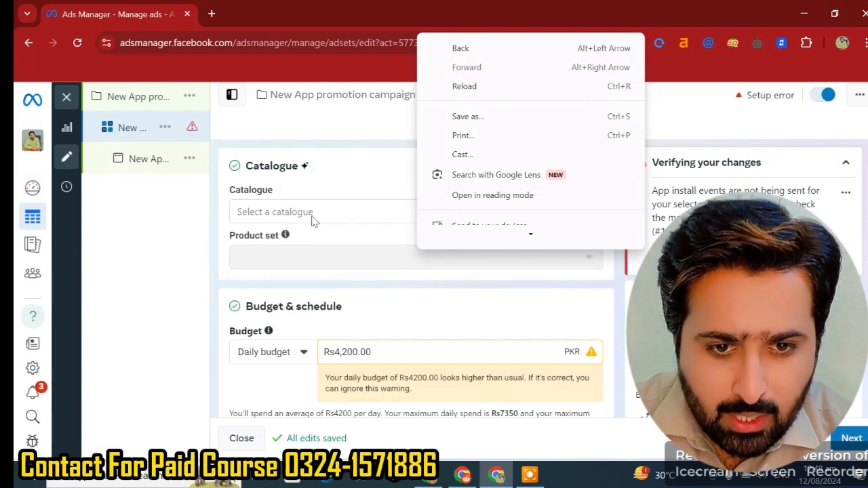
click(341, 187)
scroll(367, 272, down, 2)
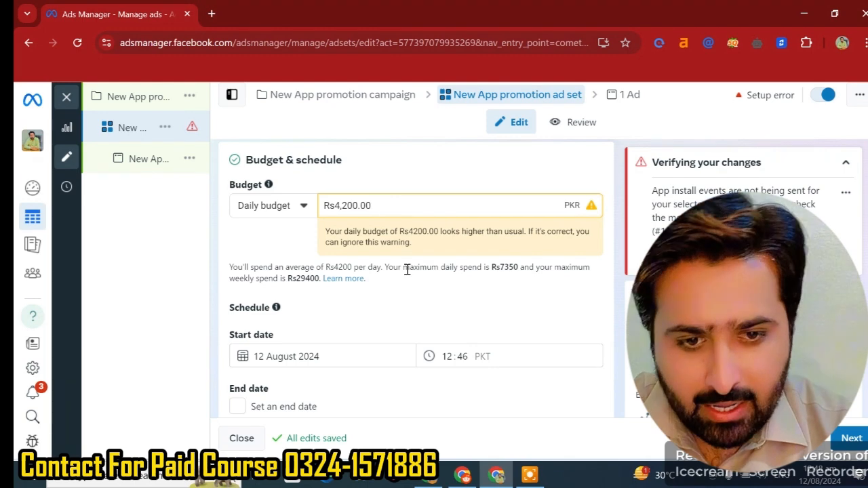
scroll(407, 270, down, 5)
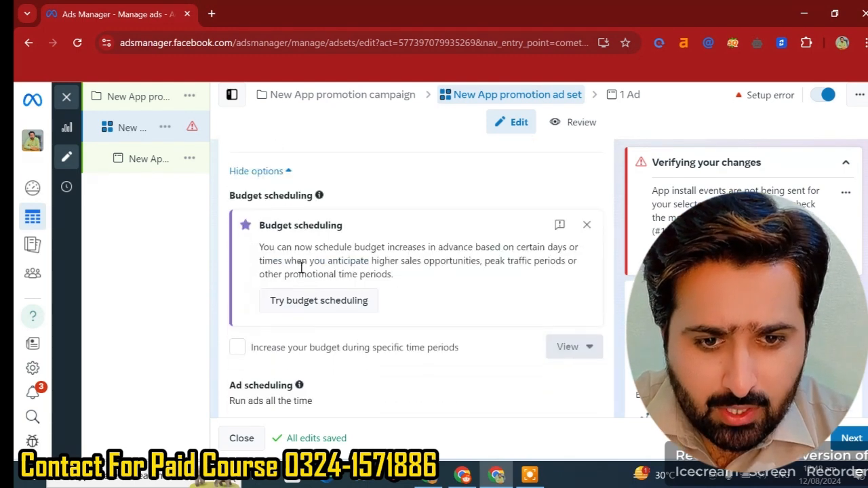
scroll(302, 268, down, 3)
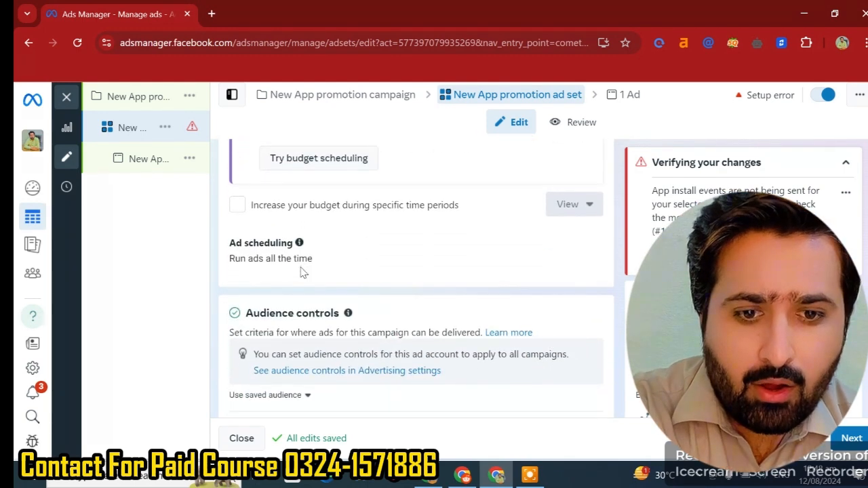
scroll(302, 271, down, 3)
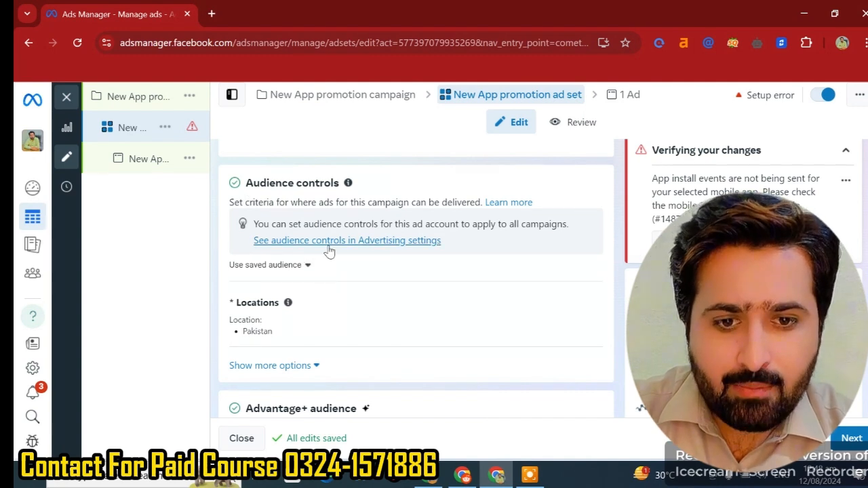
scroll(328, 251, up, 10)
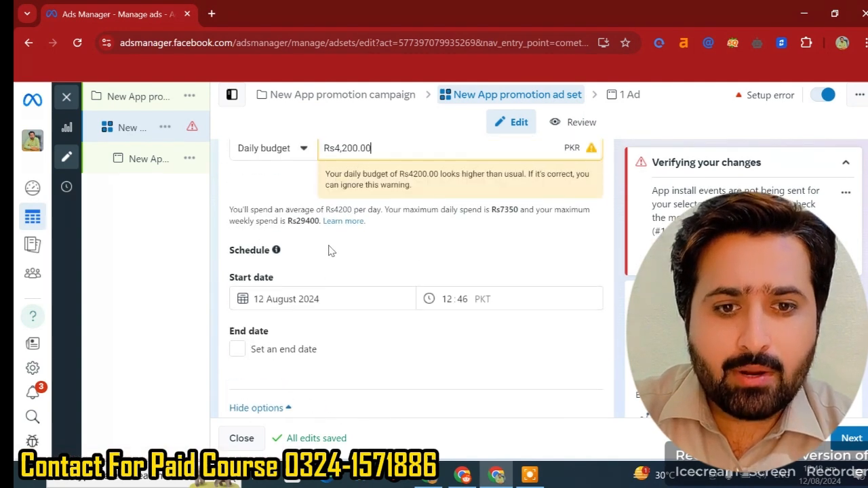
scroll(330, 251, up, 2)
scroll(330, 250, down, 8)
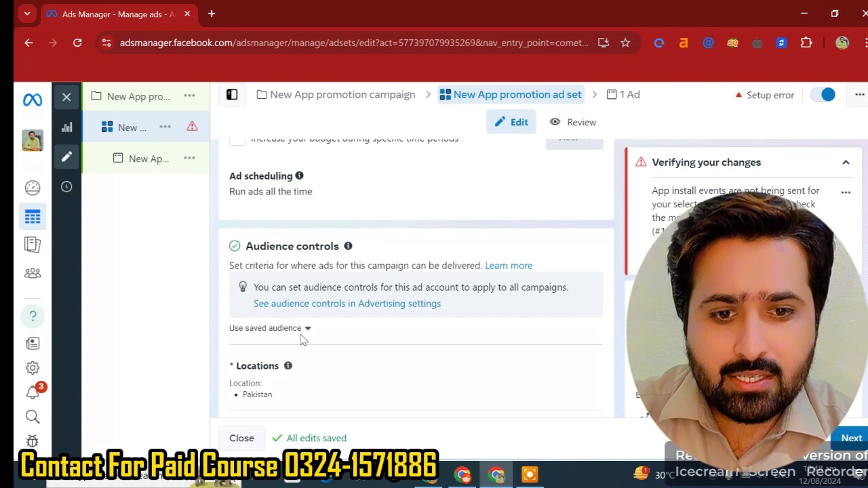
- Browse the saved audiences list and expand the audience controls' additional options for age, exclusions and languages
click(307, 329)
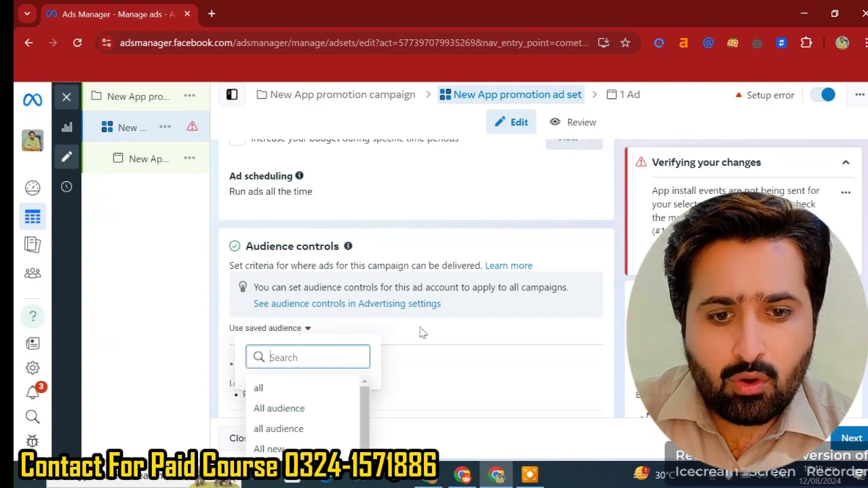
scroll(447, 334, down, 2)
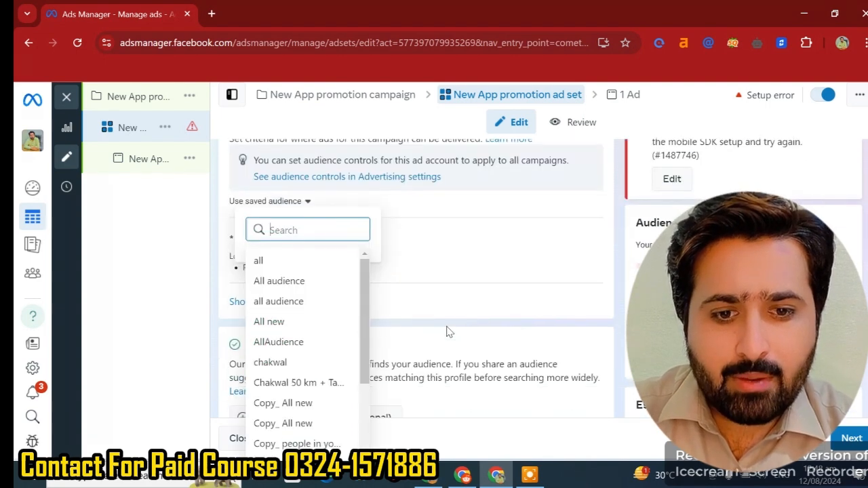
click(480, 202)
scroll(430, 267, down, 2)
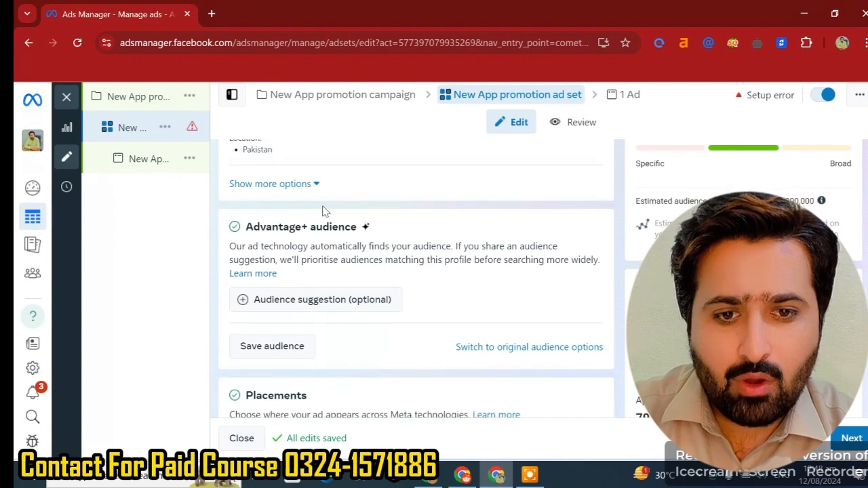
scroll(324, 213, up, 1)
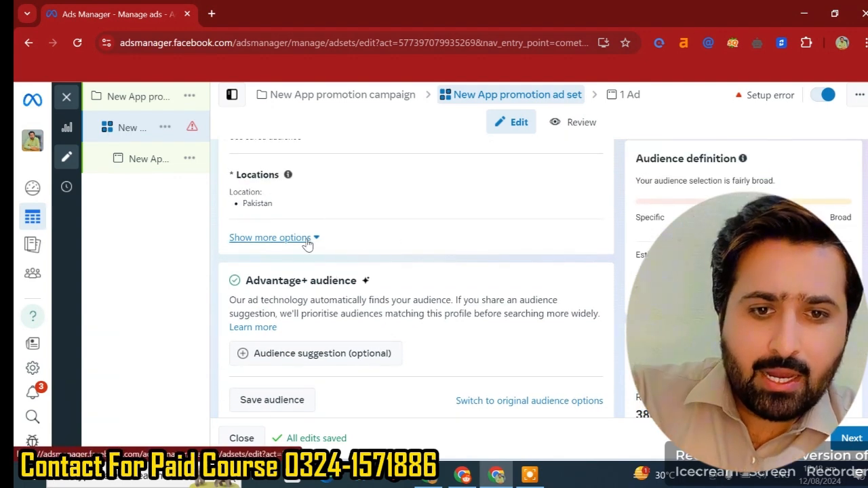
click(313, 238)
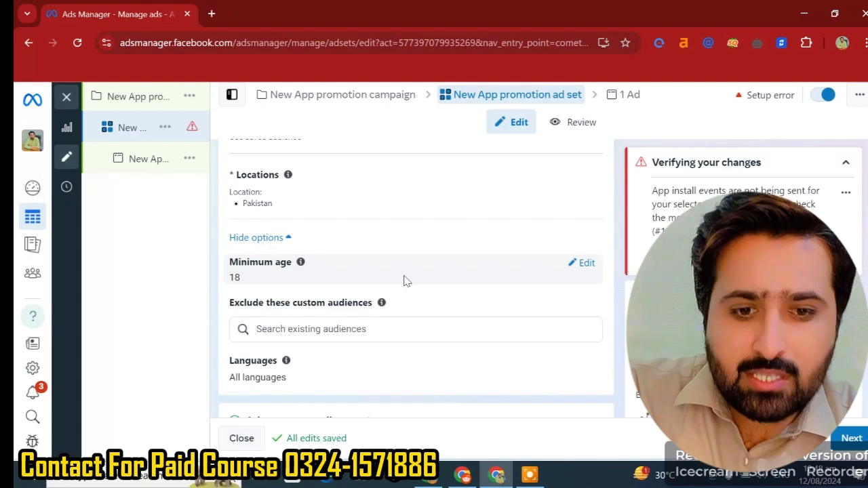
scroll(403, 281, up, 1)
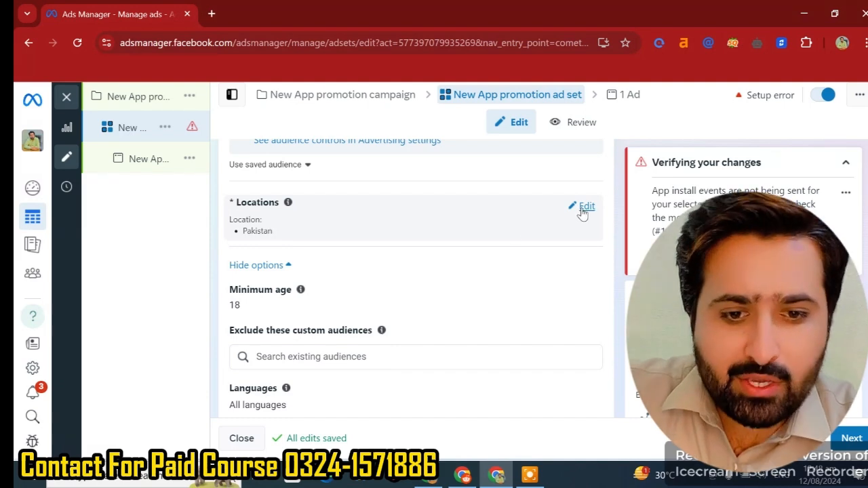
scroll(523, 275, down, 2)
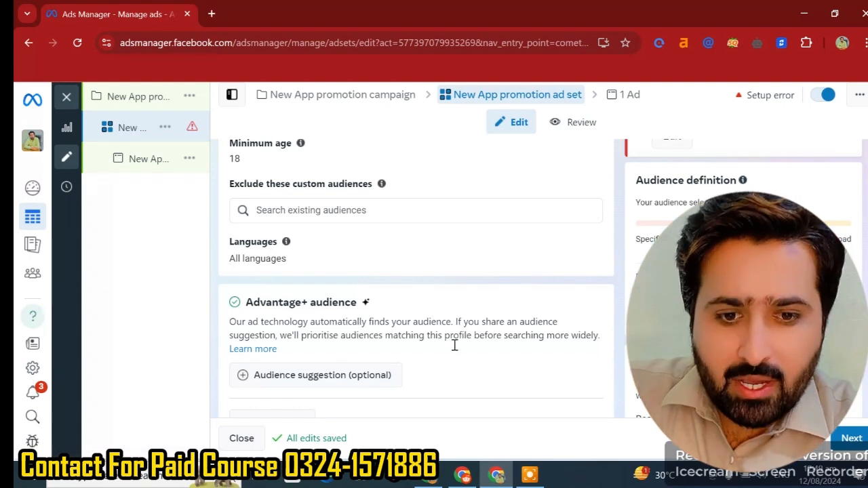
scroll(454, 346, down, 3)
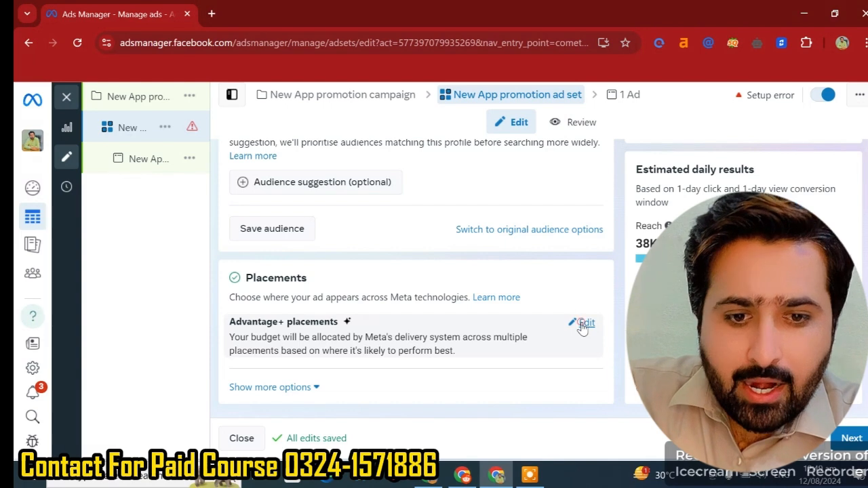
- Restore Advantage+ placements after exploring the Manual placements platforms and placement options
click(582, 324)
scroll(316, 343, down, 1)
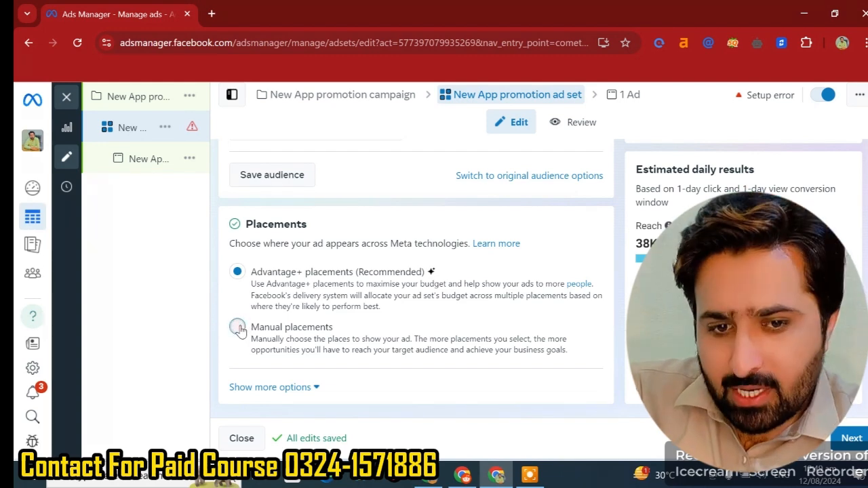
click(265, 329)
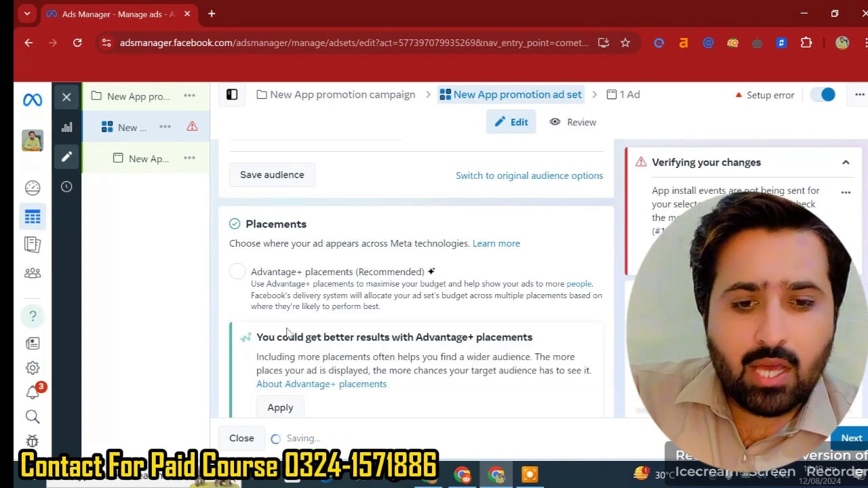
scroll(287, 332, down, 5)
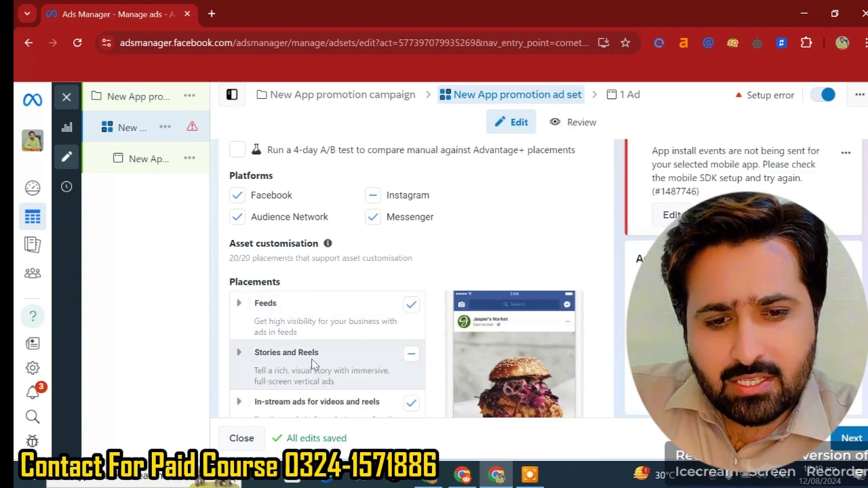
scroll(313, 365, down, 3)
scroll(310, 362, up, 2)
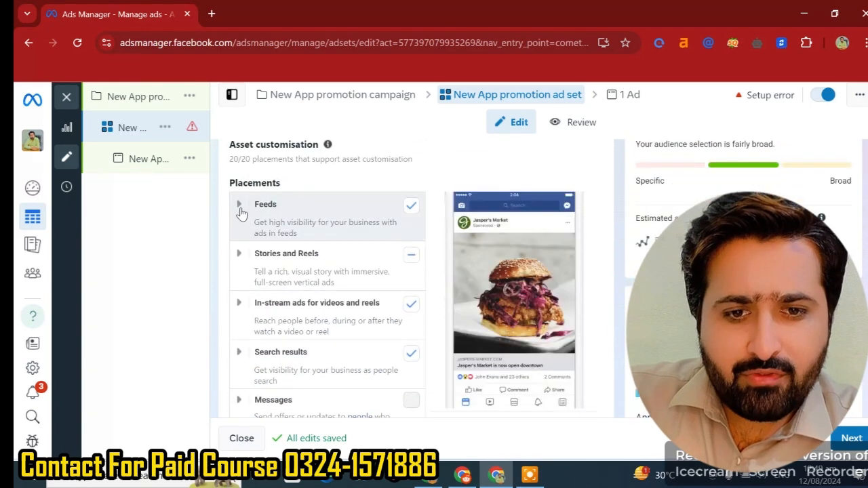
click(239, 204)
scroll(241, 207, up, 3)
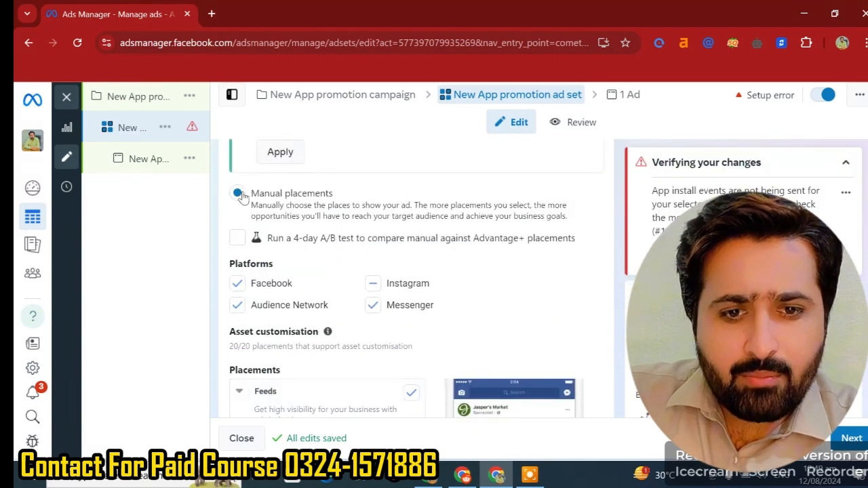
scroll(245, 195, up, 3)
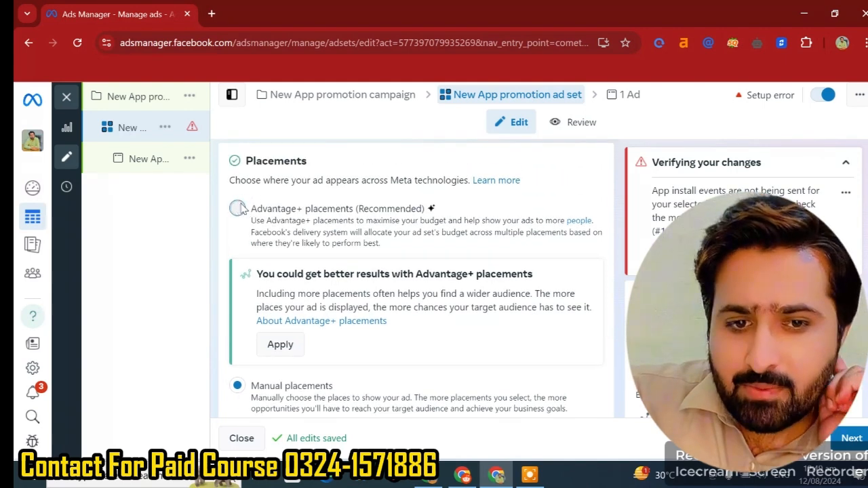
click(238, 209)
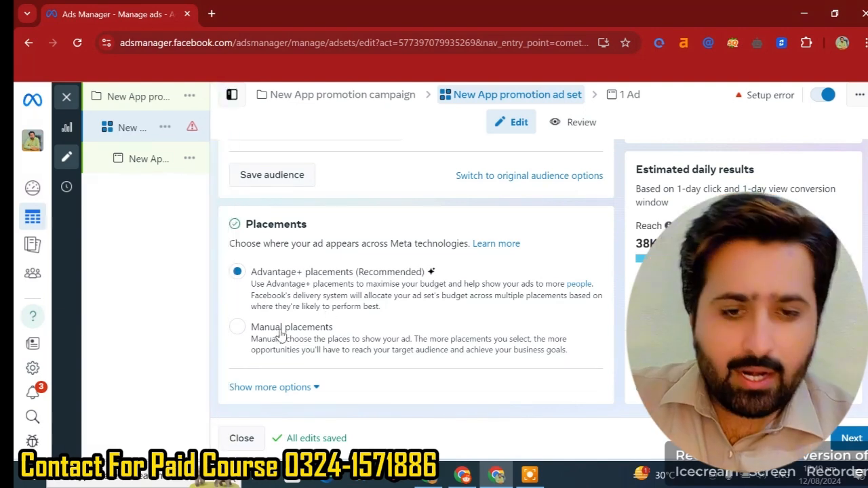
- Continue to the ad level and review its identity, ad setup, creative source and format sections
click(847, 440)
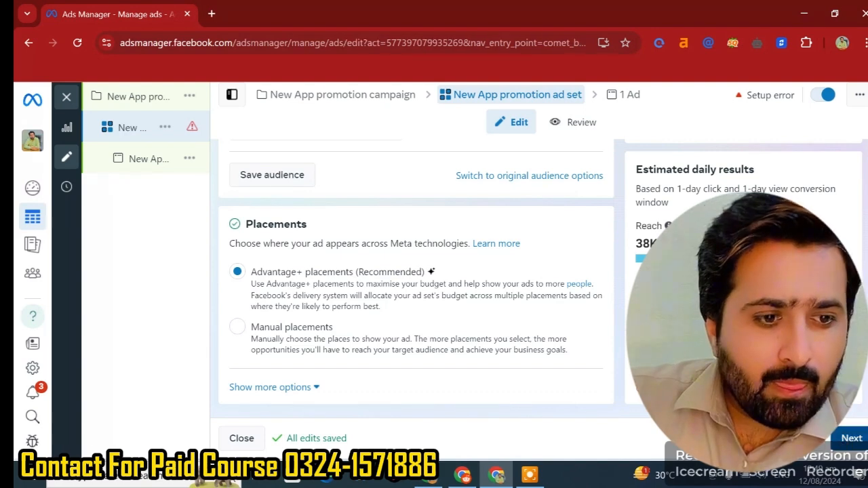
scroll(396, 357, down, 5)
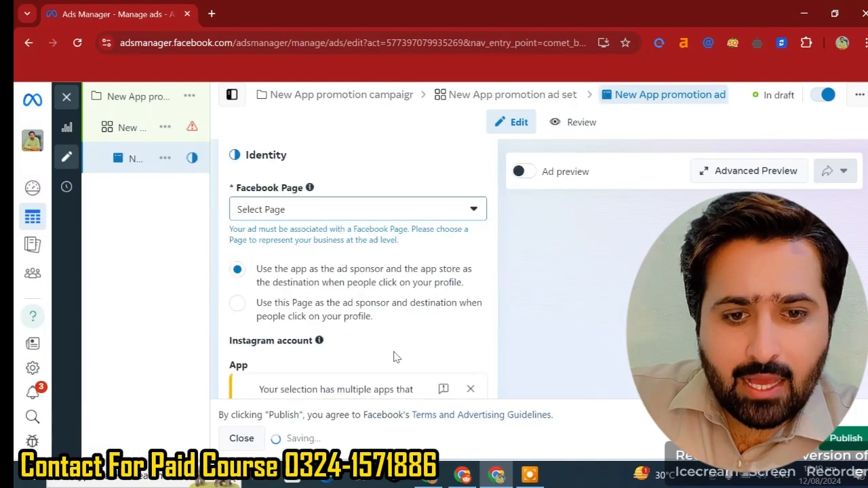
scroll(397, 357, up, 2)
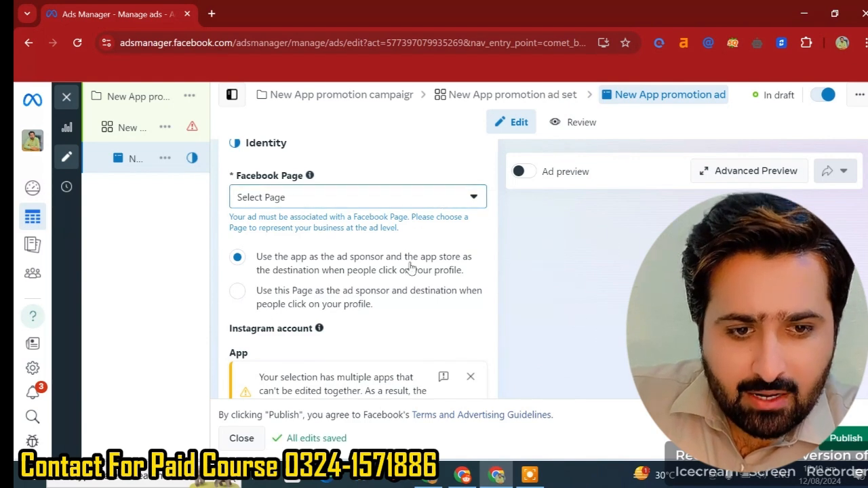
scroll(407, 310, down, 2)
scroll(309, 324, down, 3)
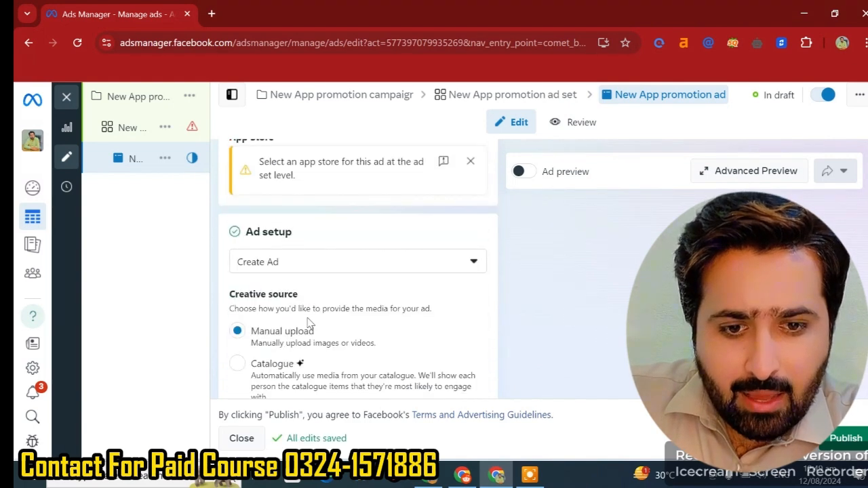
scroll(342, 311, down, 3)
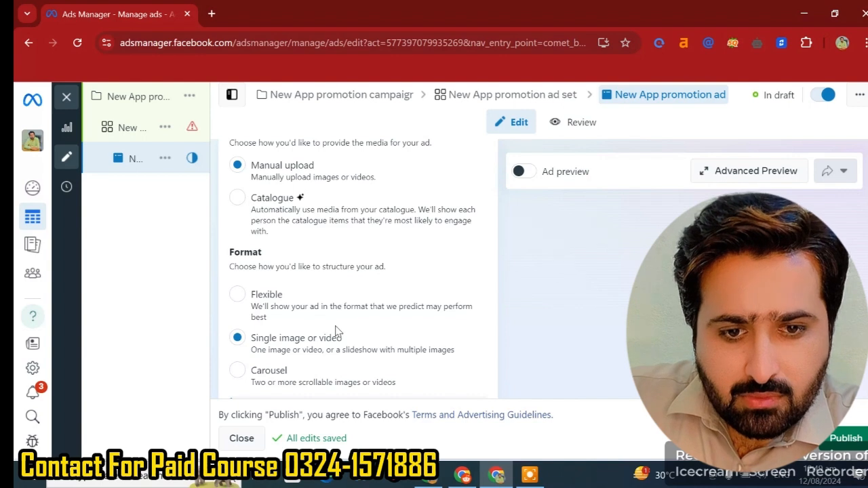
- Scroll to the ad creative section and review the media options for adding an image, video or catalogue items
scroll(339, 332, down, 2)
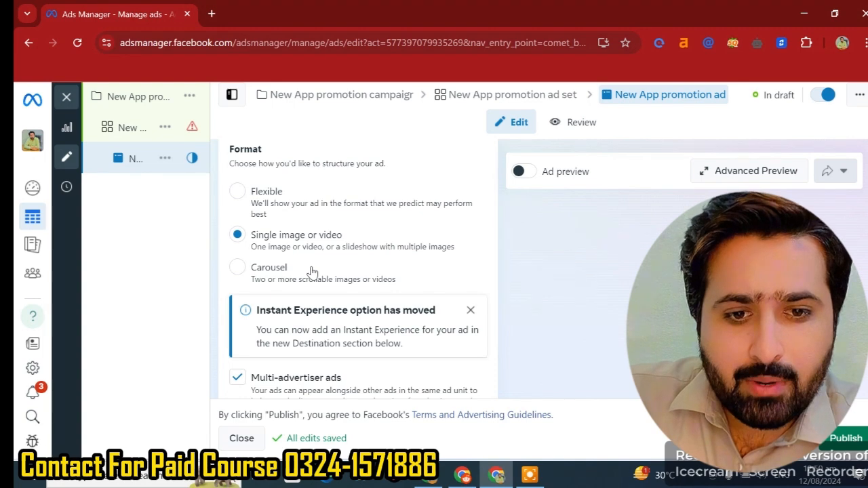
scroll(288, 302, down, 4)
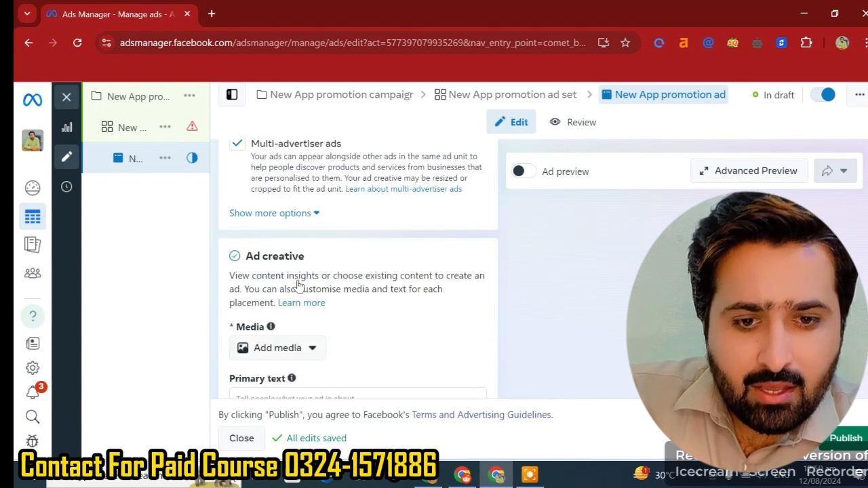
scroll(329, 305, down, 1)
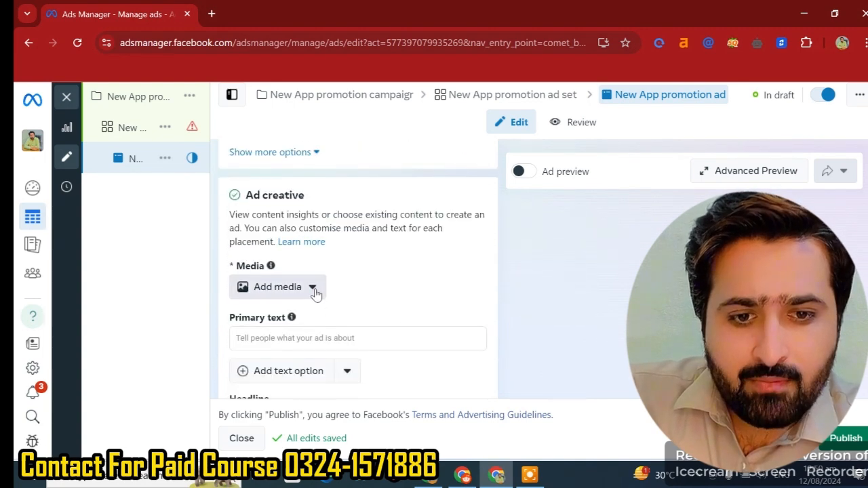
click(312, 287)
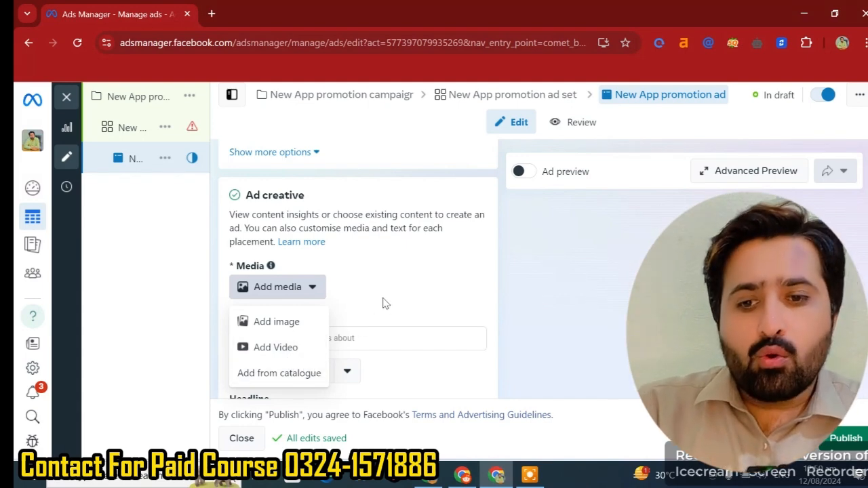
click(428, 281)
scroll(386, 321, down, 2)
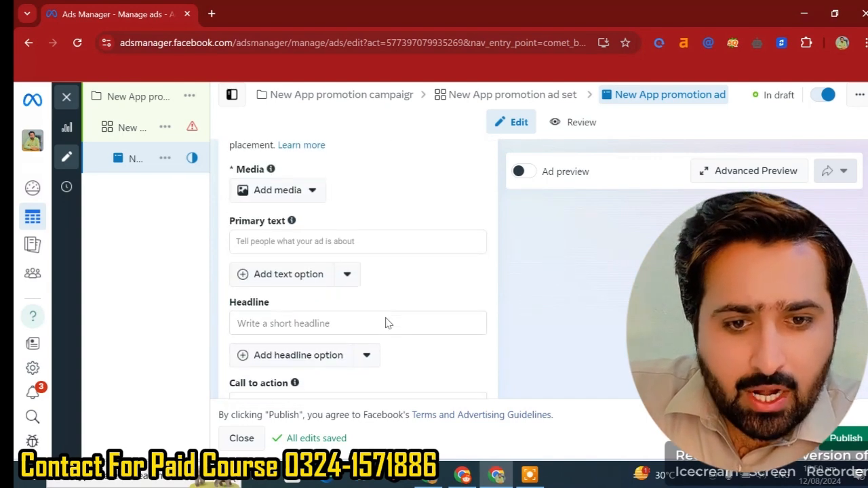
- Review the available call to action choices for the ad without changing the selection
scroll(275, 319, down, 2)
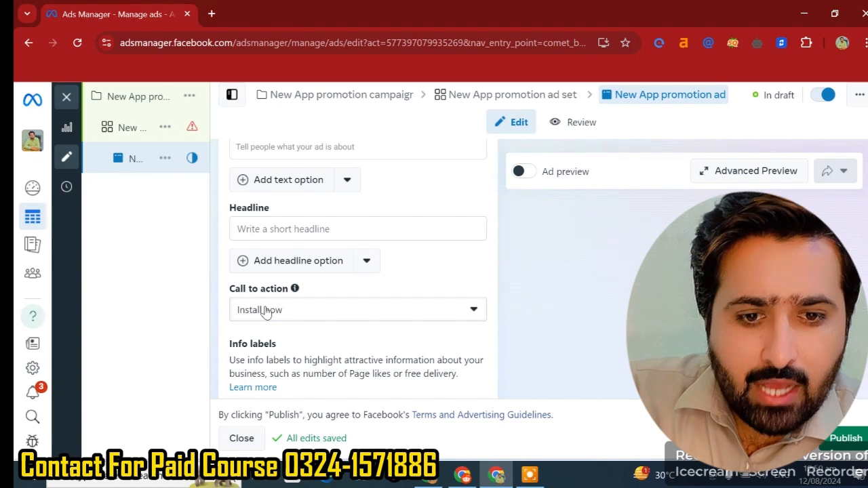
click(269, 310)
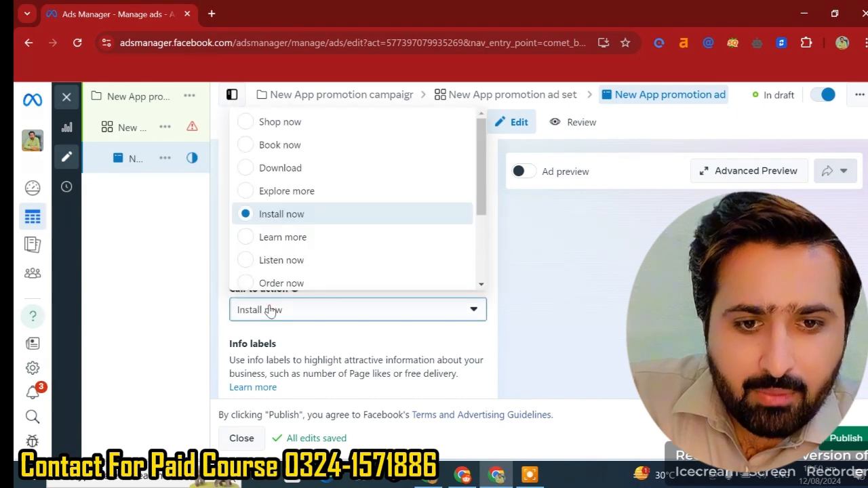
click(272, 310)
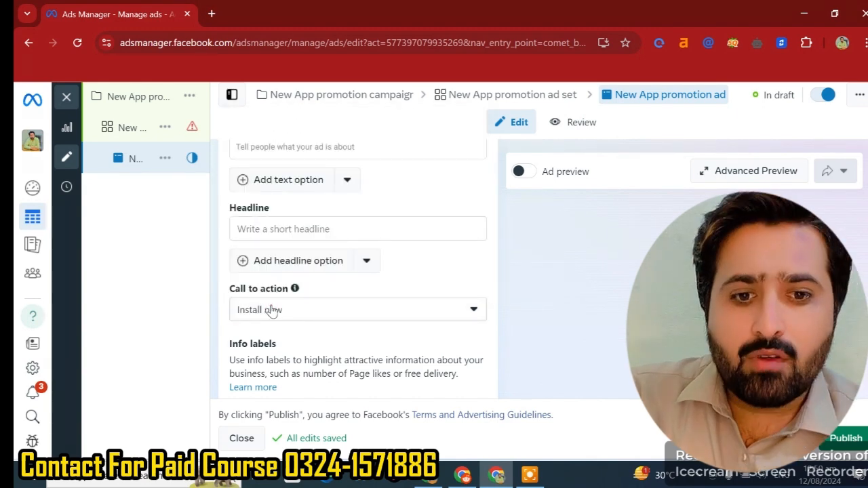
click(272, 310)
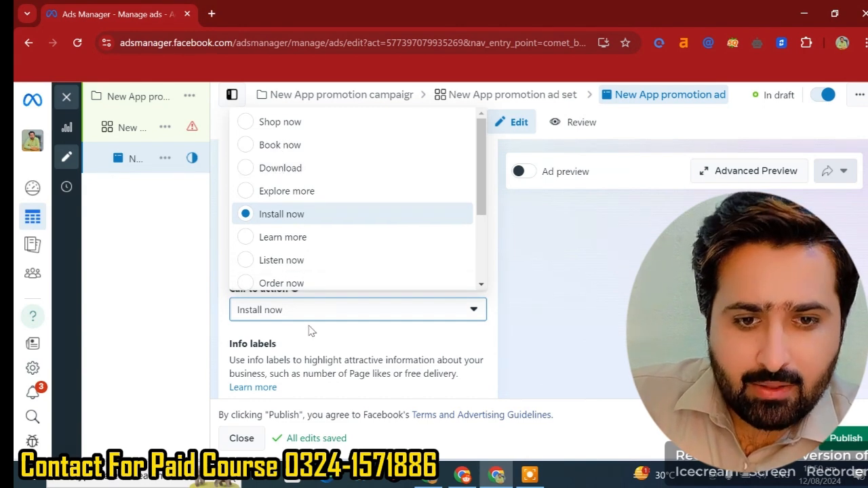
- Review the ad's info labels, destination, languages and tracking sections
scroll(310, 325, down, 2)
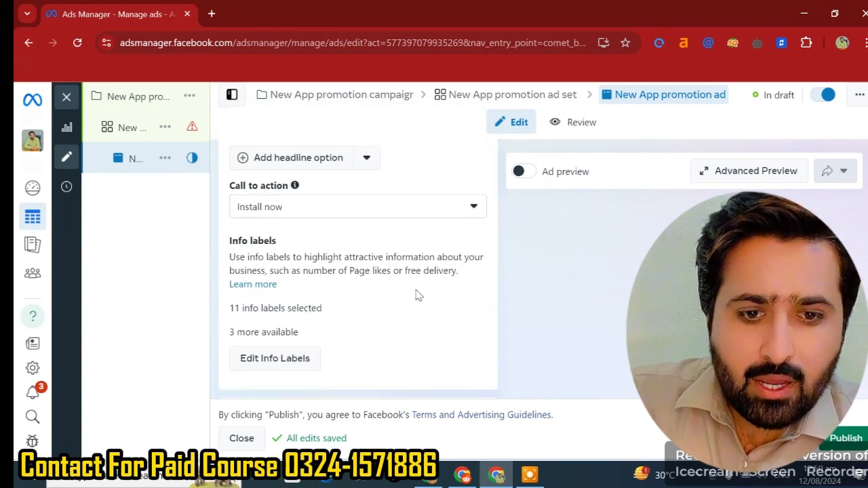
scroll(418, 295, down, 2)
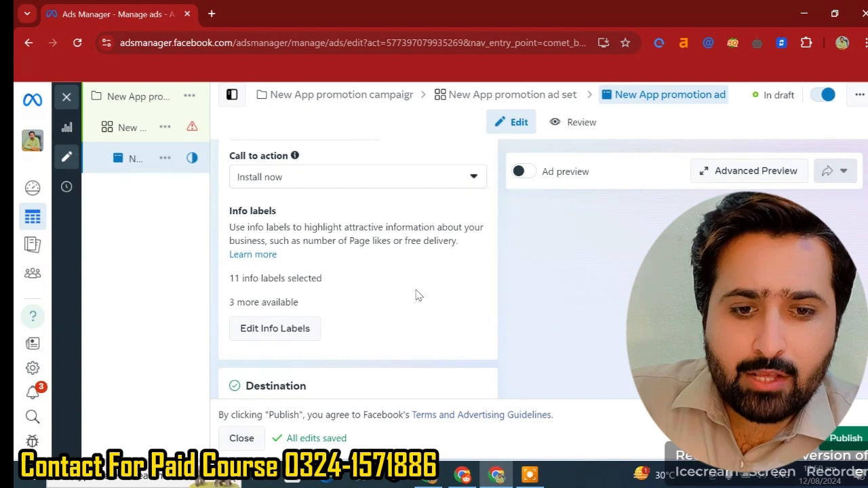
scroll(410, 339, down, 5)
scroll(452, 294, up, 2)
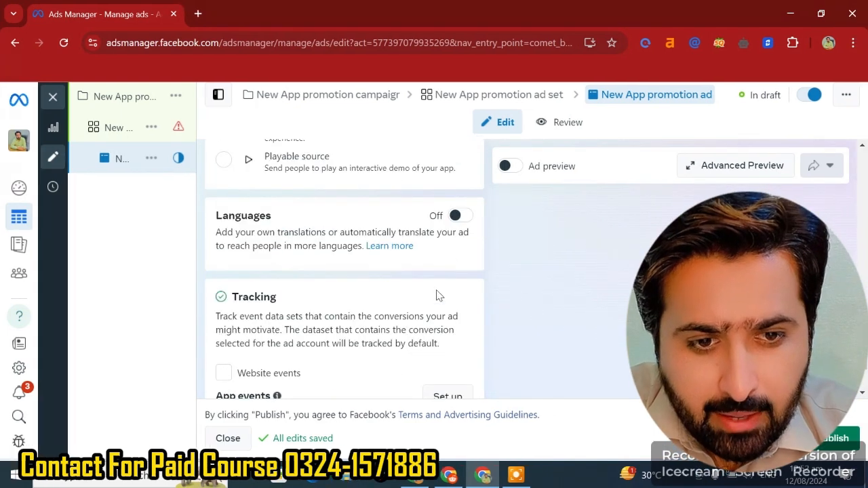
scroll(447, 303, down, 2)
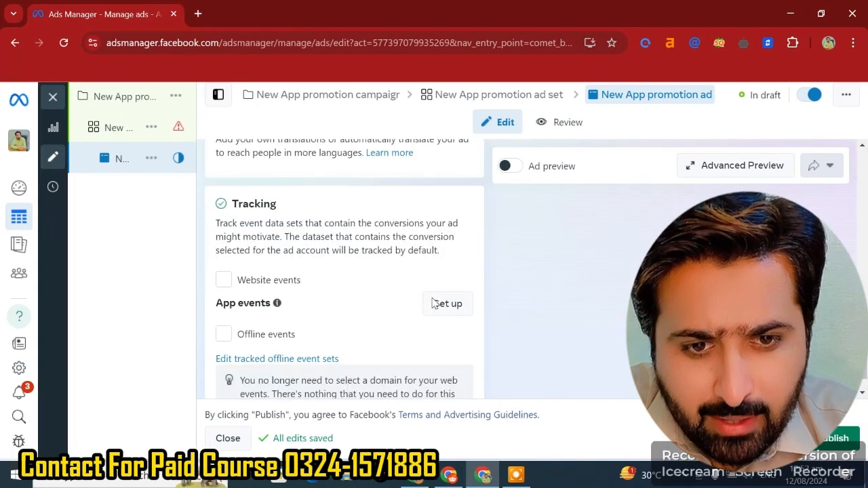
scroll(442, 302, down, 1)
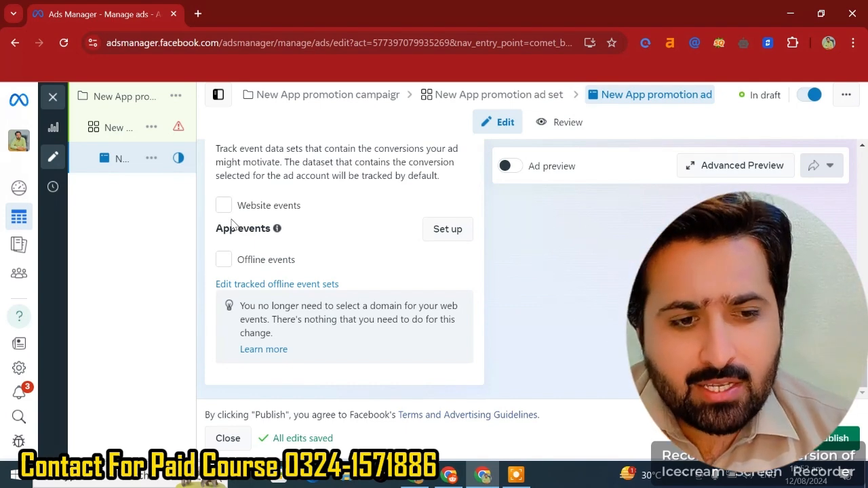
scroll(606, 220, up, 1)
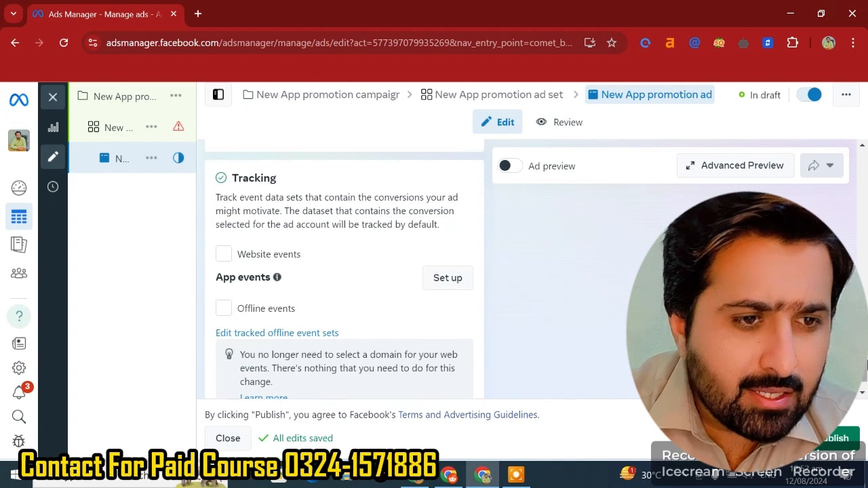
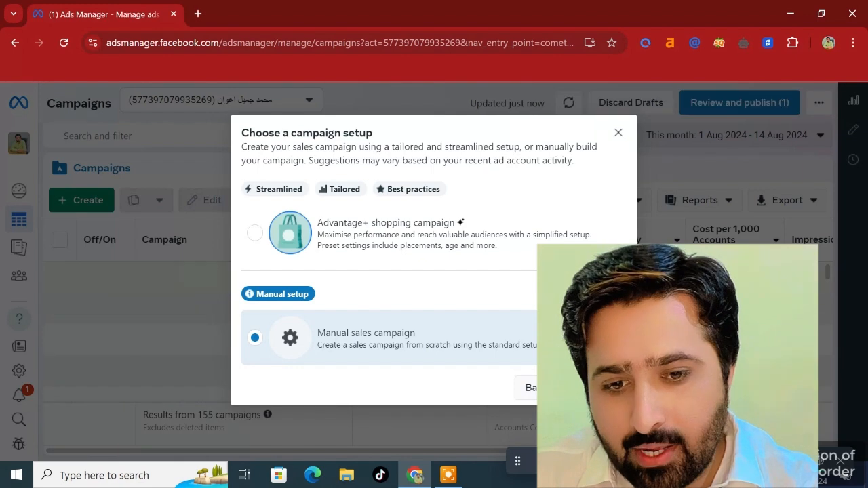
- Start the manual sales campaign draft and move between its campaign and ad set levels
scroll(334, 326, down, 2)
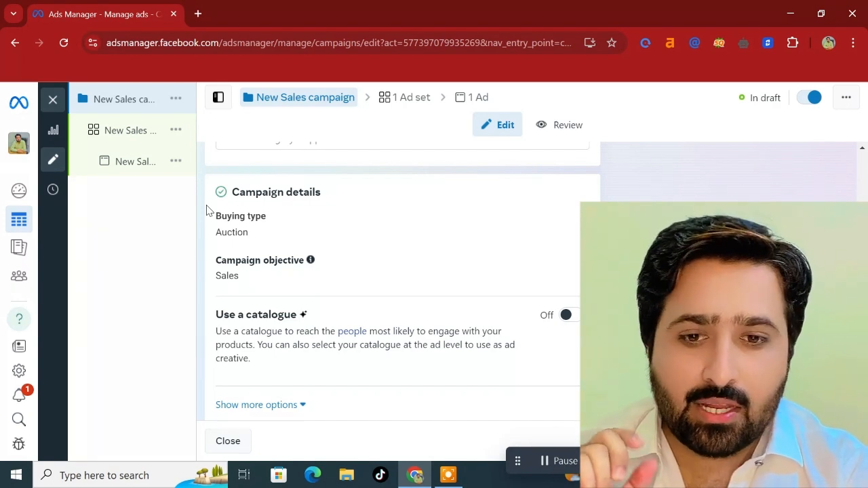
click(125, 143)
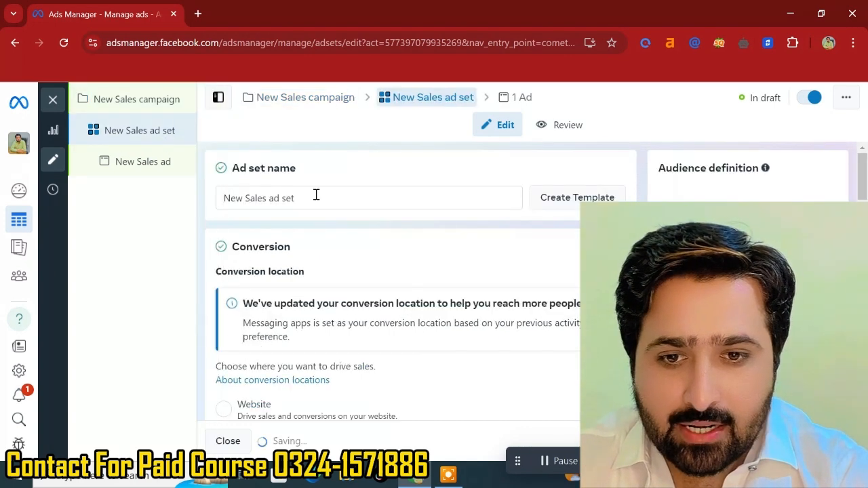
click(129, 103)
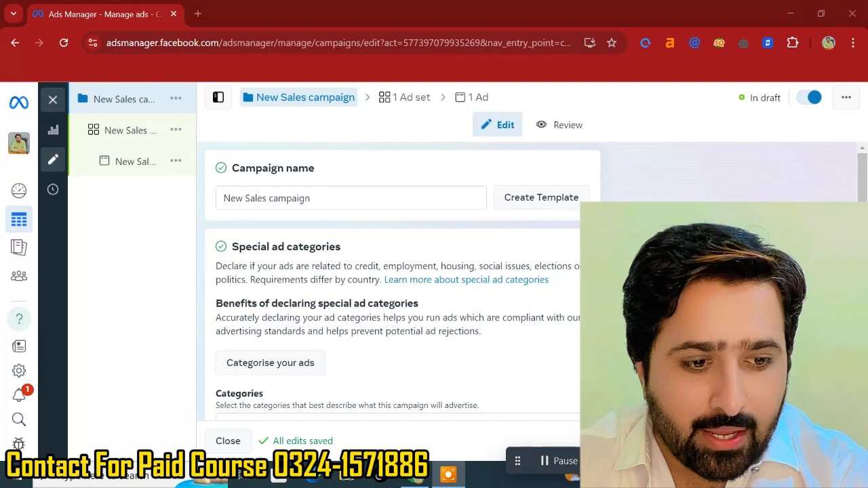
click(838, 441)
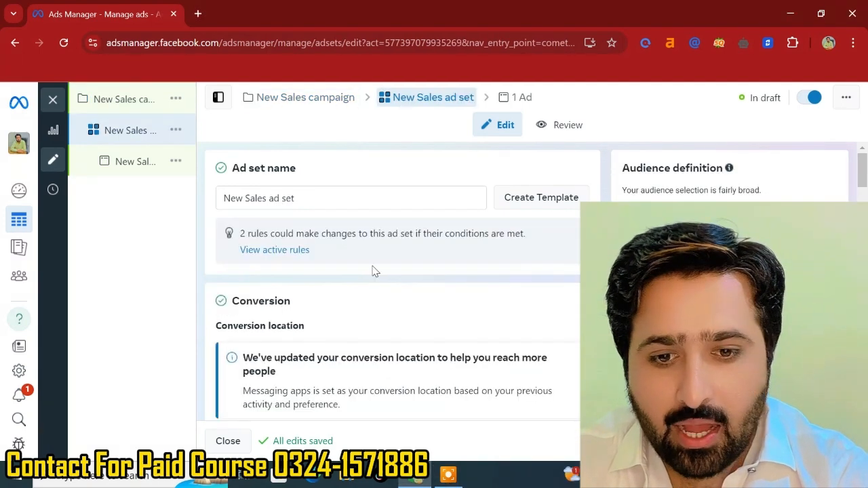
- Set the ad set's conversion location to Website
scroll(373, 266, down, 2)
scroll(372, 267, up, 2)
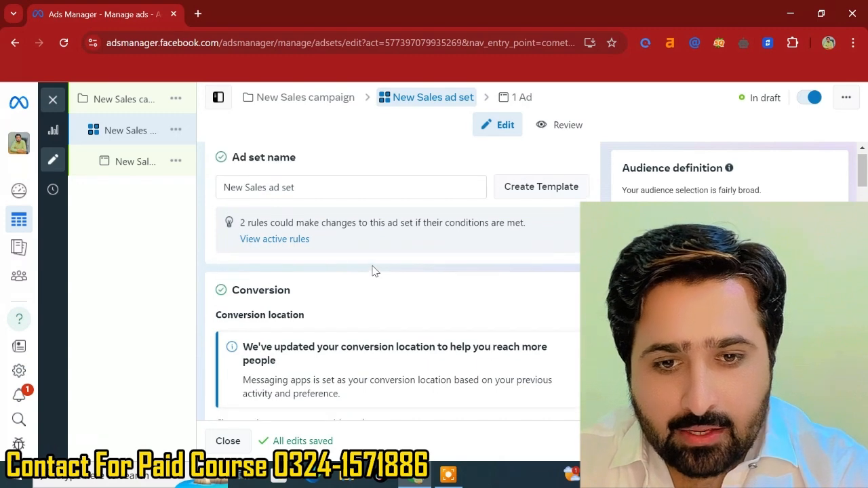
scroll(372, 271, up, 1)
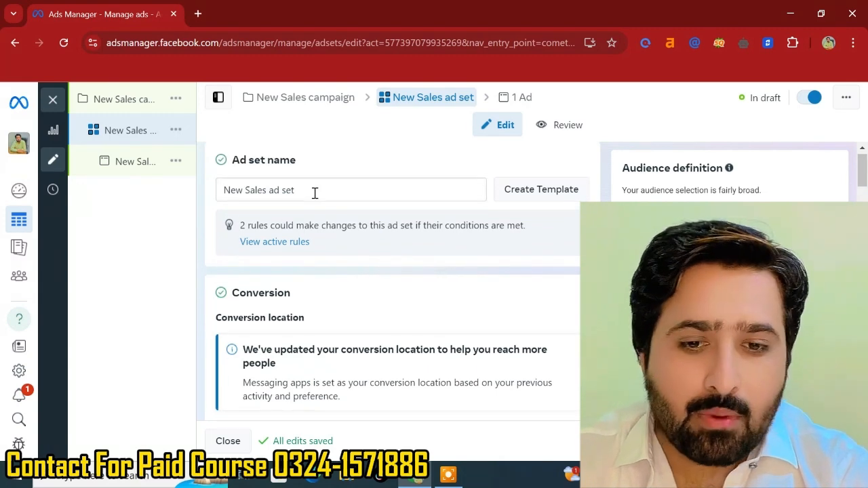
scroll(315, 194, down, 2)
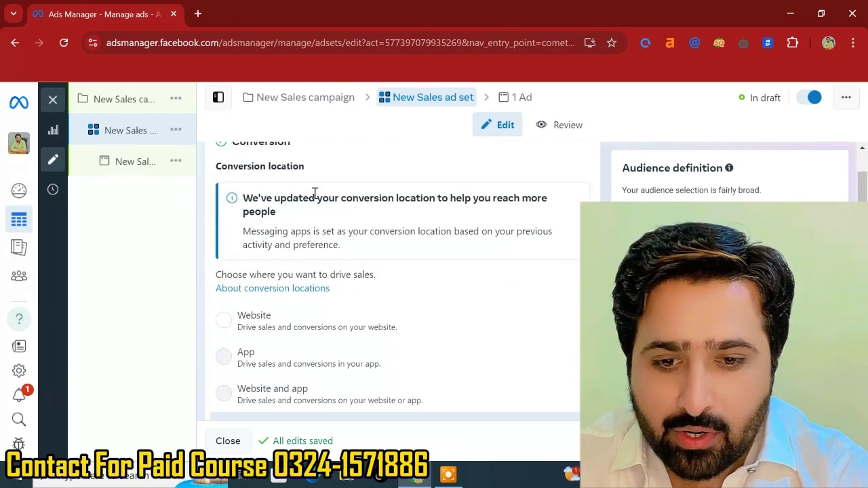
scroll(244, 197, down, 2)
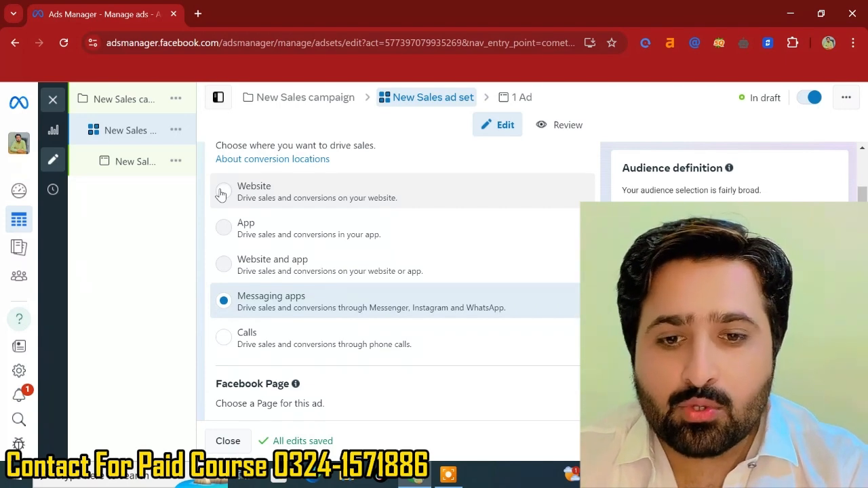
click(221, 195)
scroll(280, 229, down, 2)
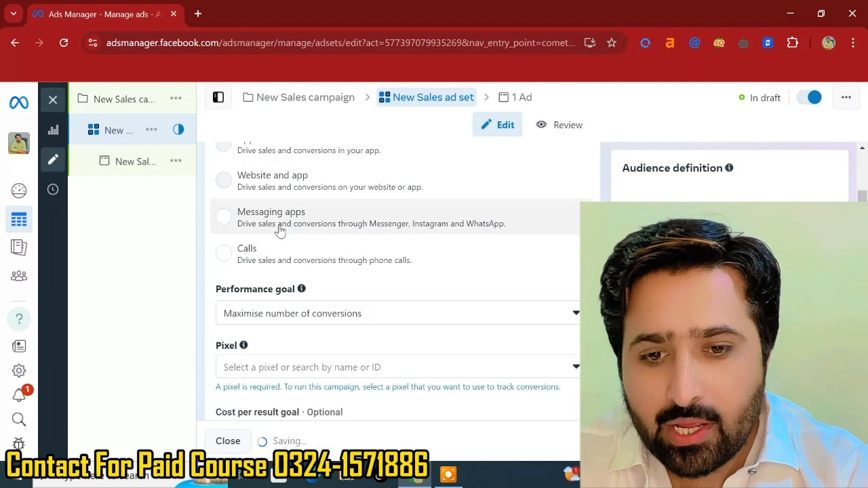
- Review the performance goal options while keeping Maximise number of conversions selected
scroll(281, 230, down, 1)
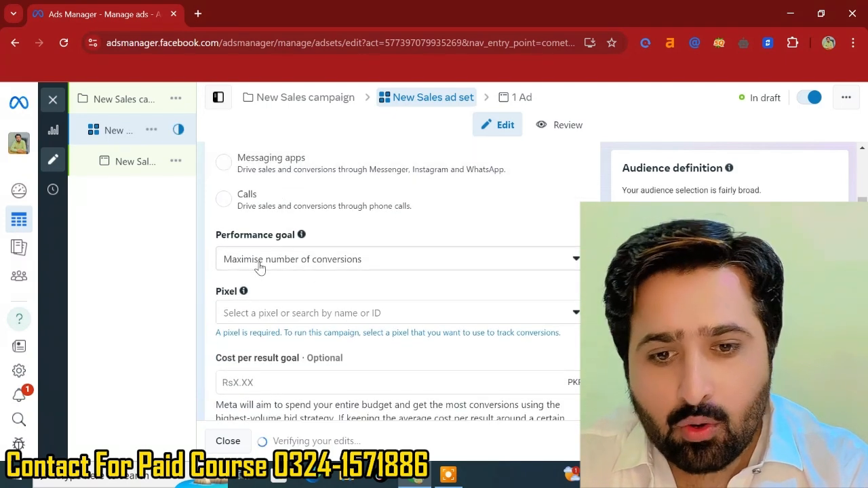
click(277, 268)
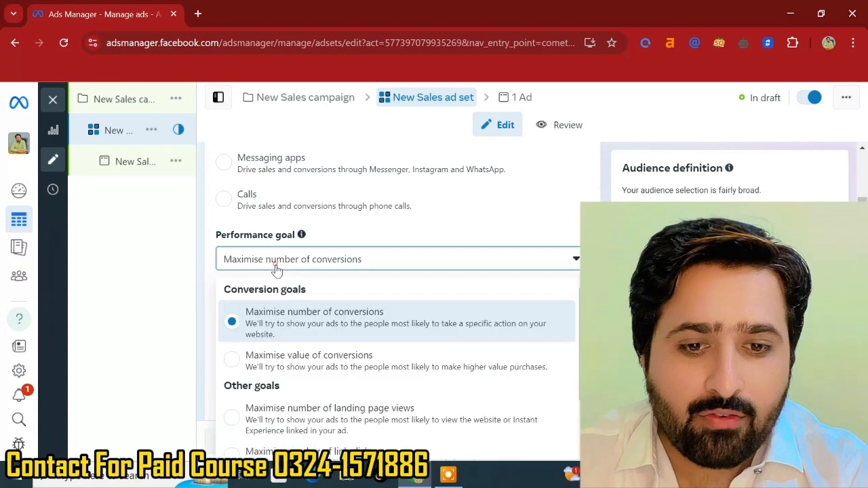
scroll(276, 375, down, 1)
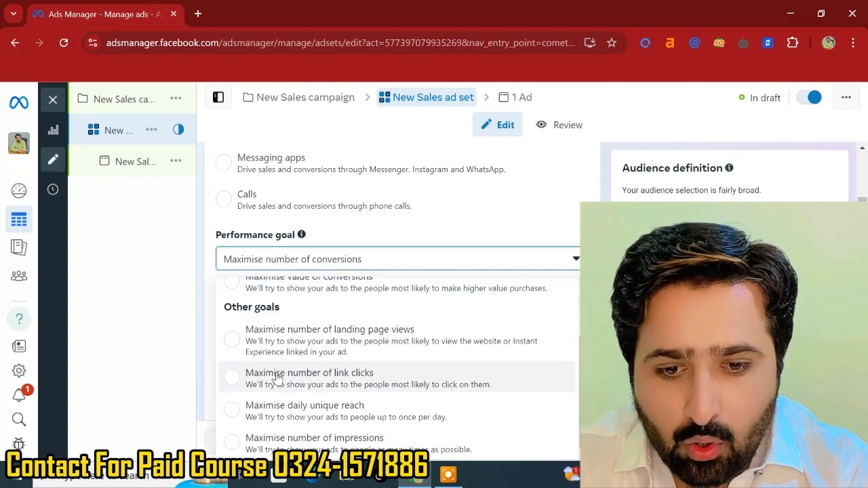
scroll(277, 374, up, 1)
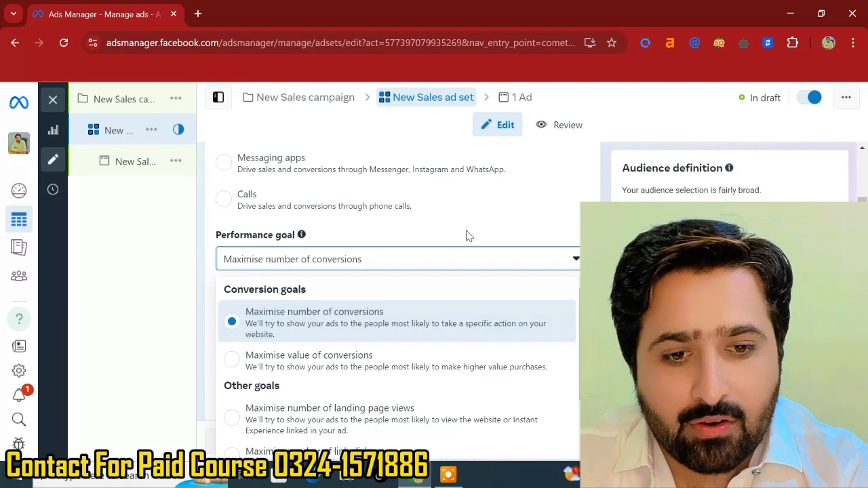
click(466, 235)
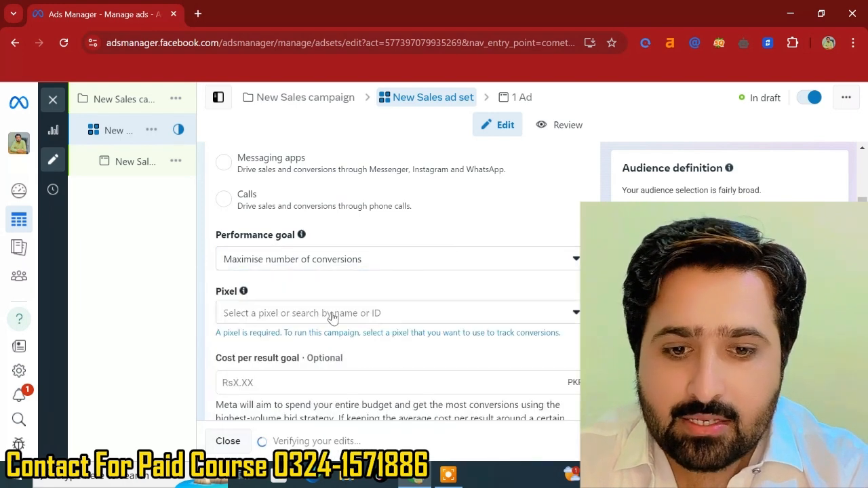
- Examine the pixel, cost per result goal and dynamic creative sections of the ad set
scroll(332, 317, down, 1)
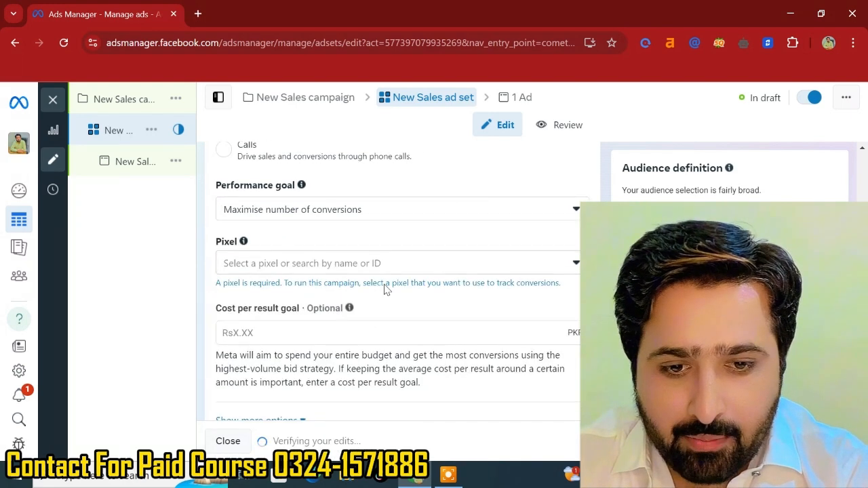
click(269, 269)
click(269, 272)
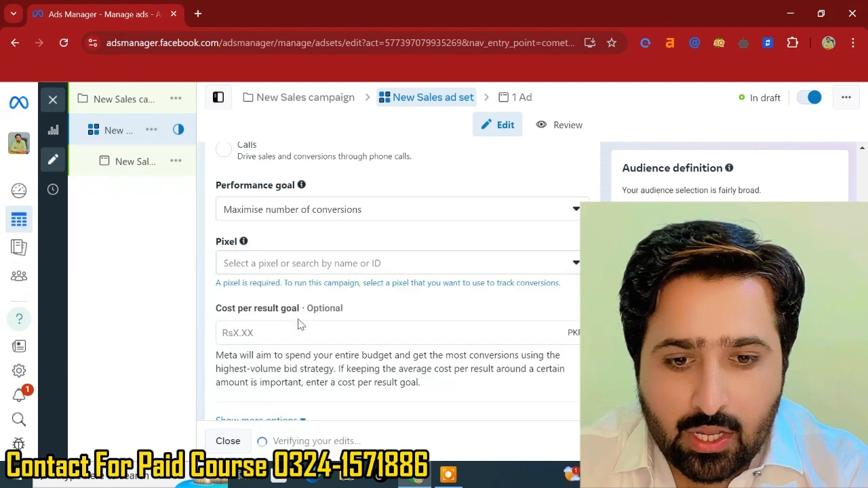
scroll(301, 329, down, 2)
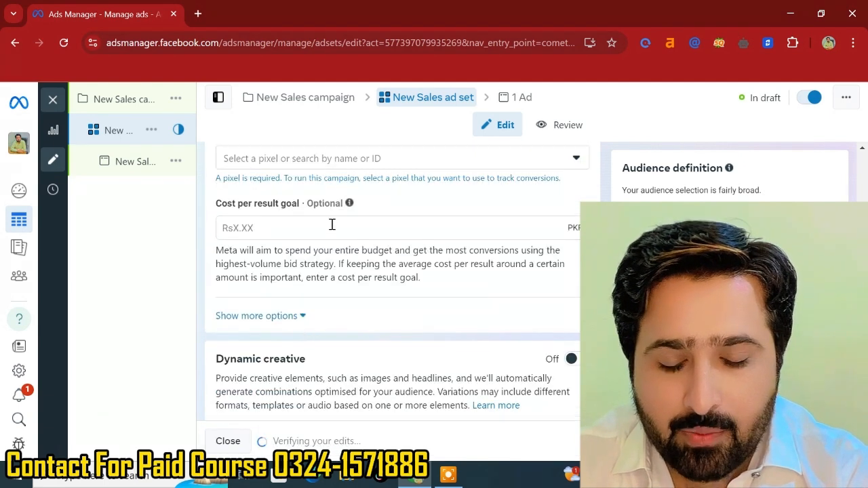
scroll(325, 229, up, 1)
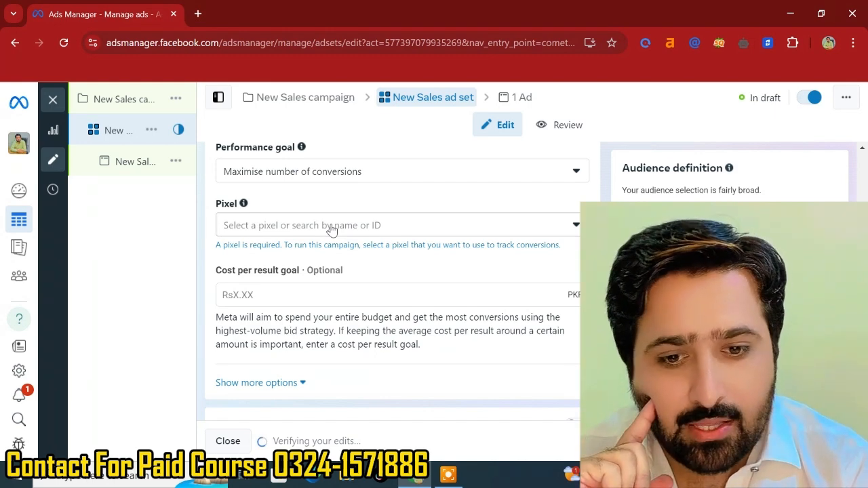
scroll(332, 230, down, 1)
scroll(332, 231, down, 5)
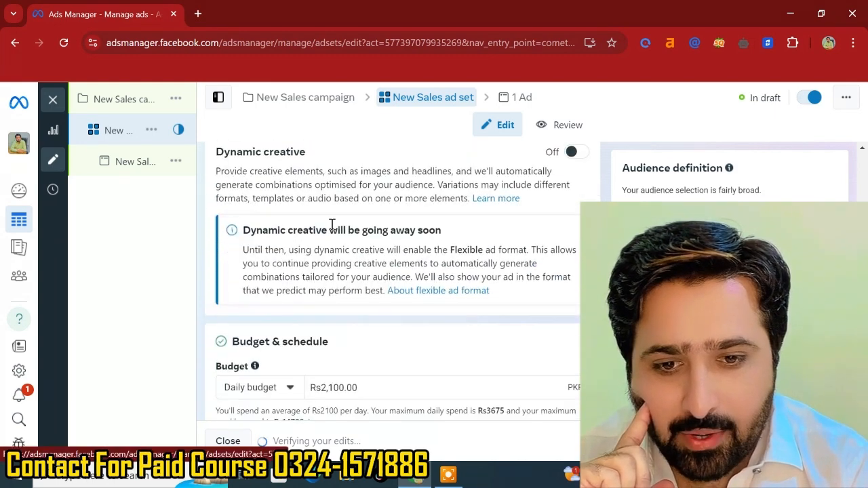
scroll(332, 225, down, 1)
- Review the ad set's daily budget setting and the surrounding dynamic creative notice
click(358, 254)
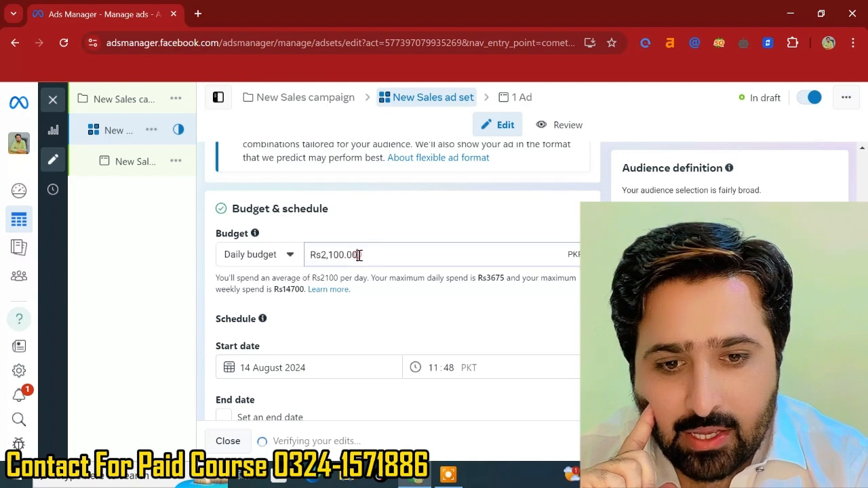
scroll(360, 255, up, 4)
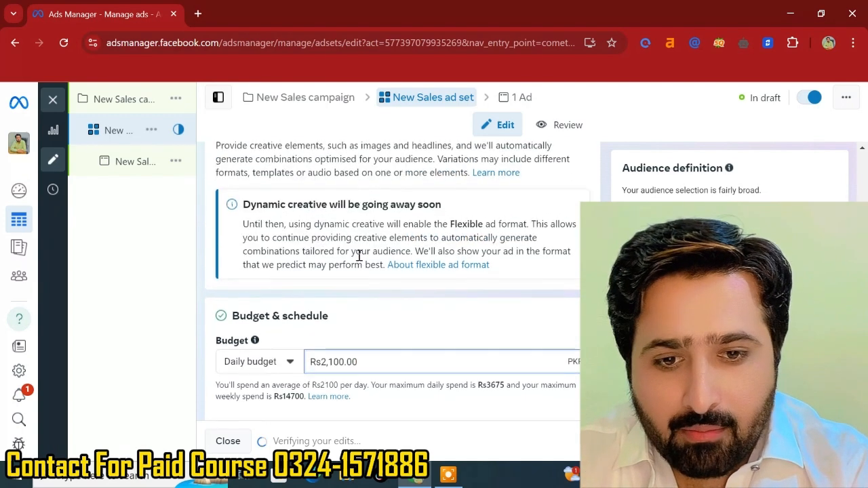
scroll(359, 255, up, 5)
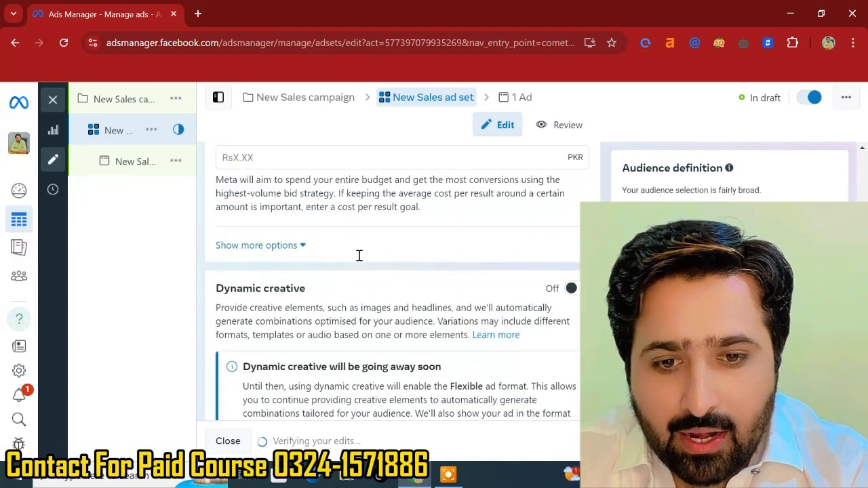
scroll(359, 255, down, 8)
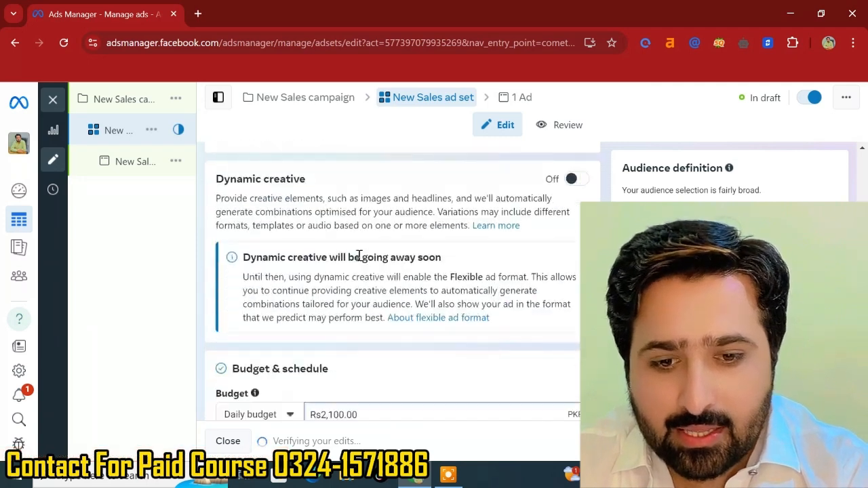
scroll(358, 256, up, 1)
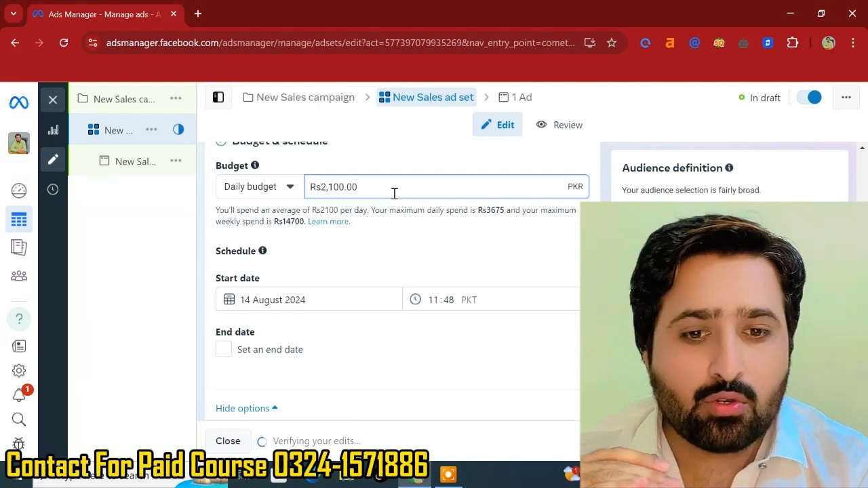
- Review the schedule, budget scheduling, ad scheduling, audience controls and Advantage+ audience sections
scroll(395, 193, down, 5)
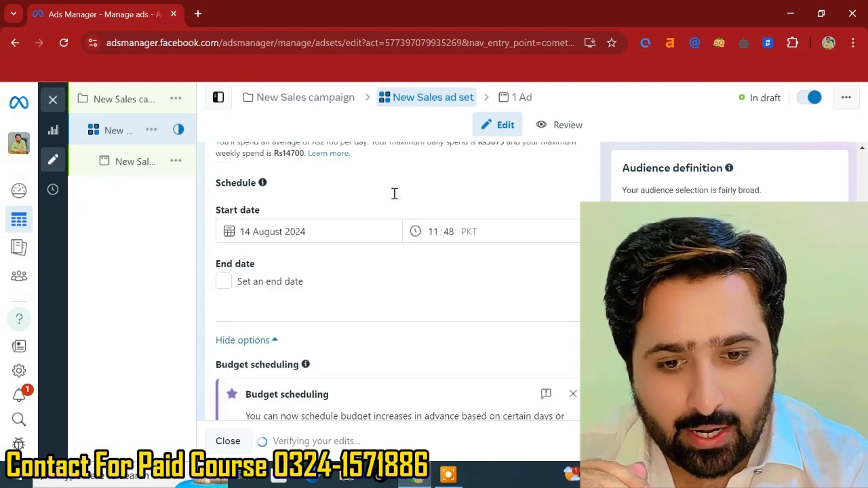
scroll(394, 199, down, 5)
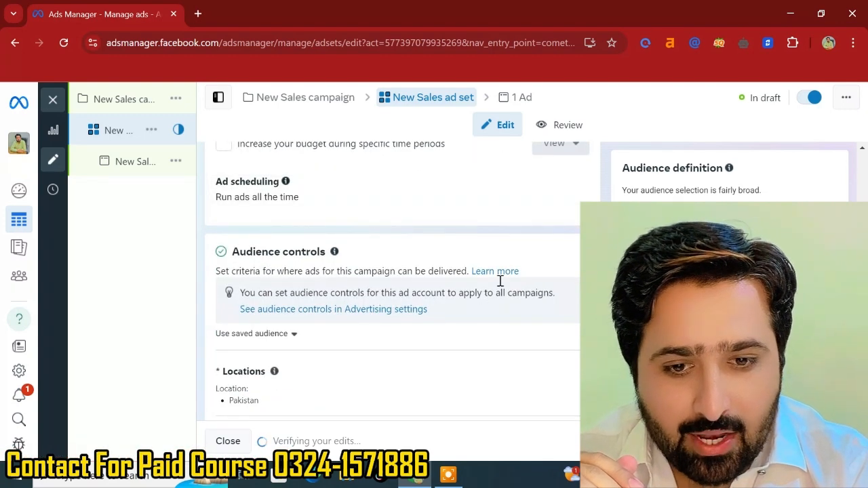
scroll(457, 192, up, 3)
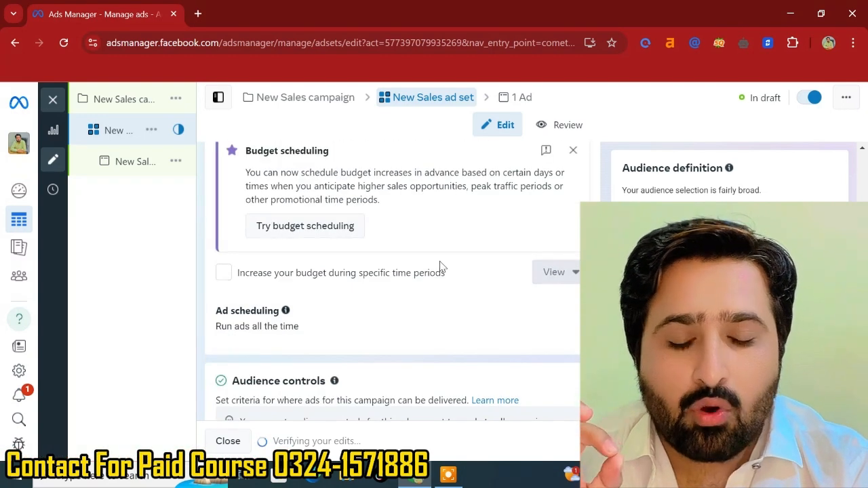
scroll(440, 266, up, 1)
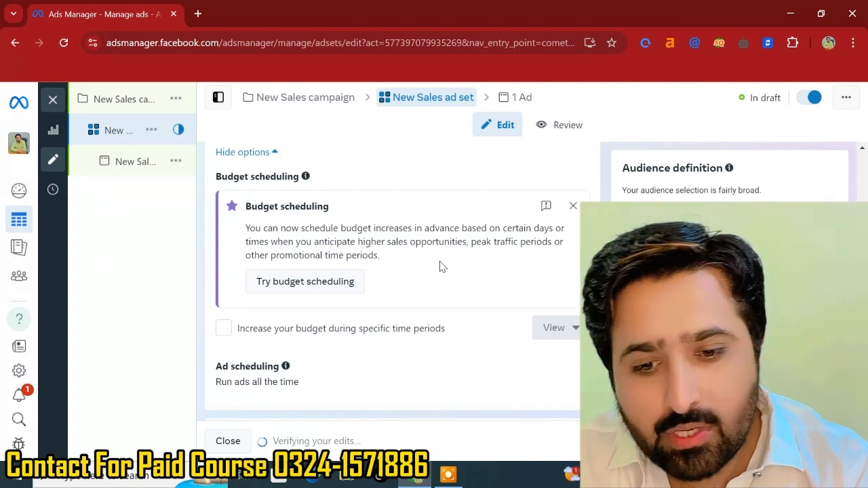
scroll(440, 266, down, 1)
scroll(440, 266, down, 4)
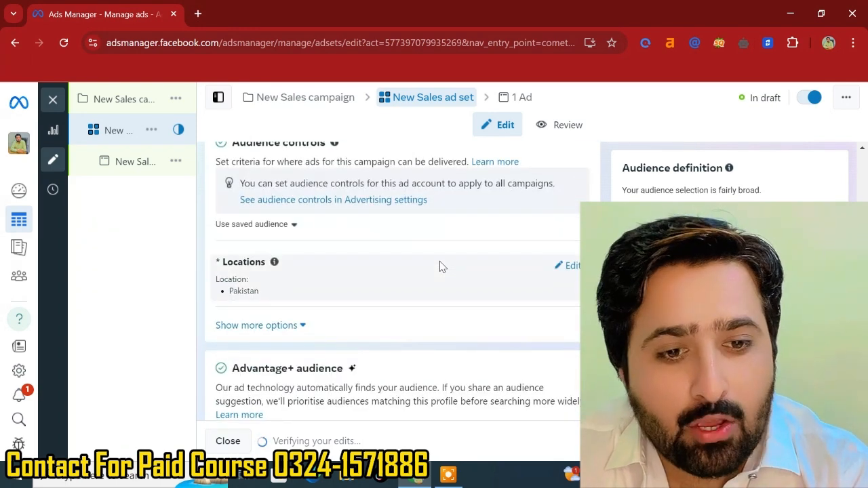
scroll(489, 271, up, 1)
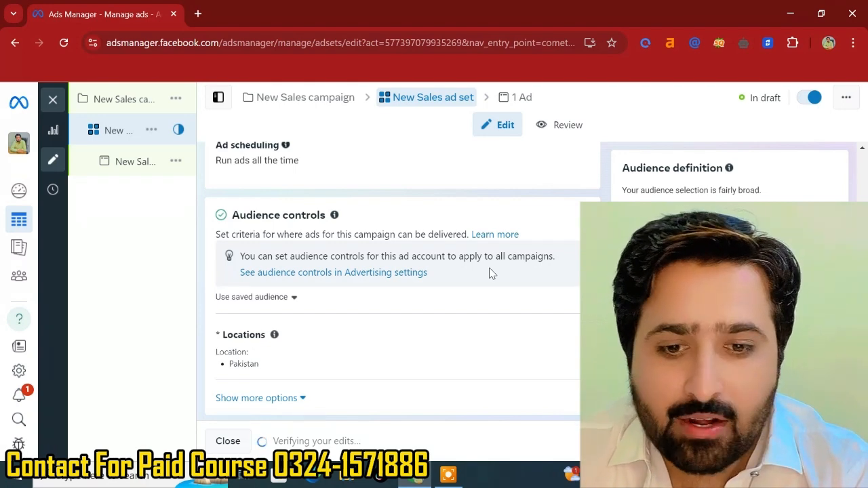
scroll(492, 273, down, 1)
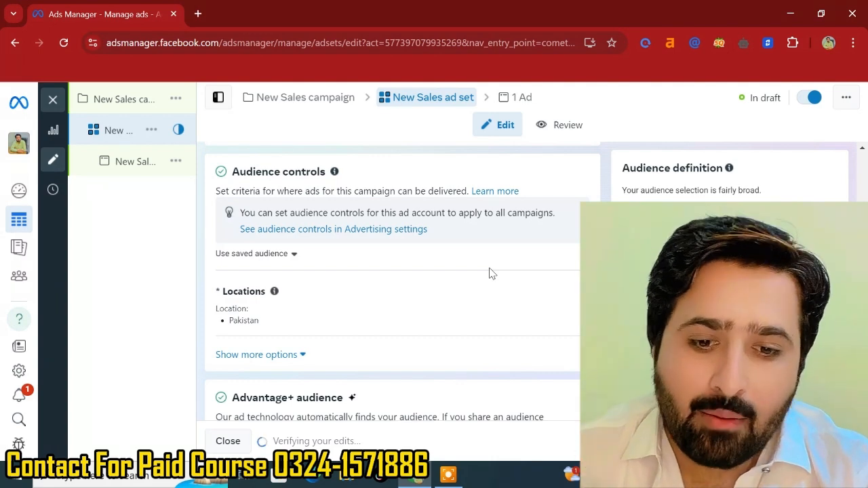
scroll(491, 272, down, 3)
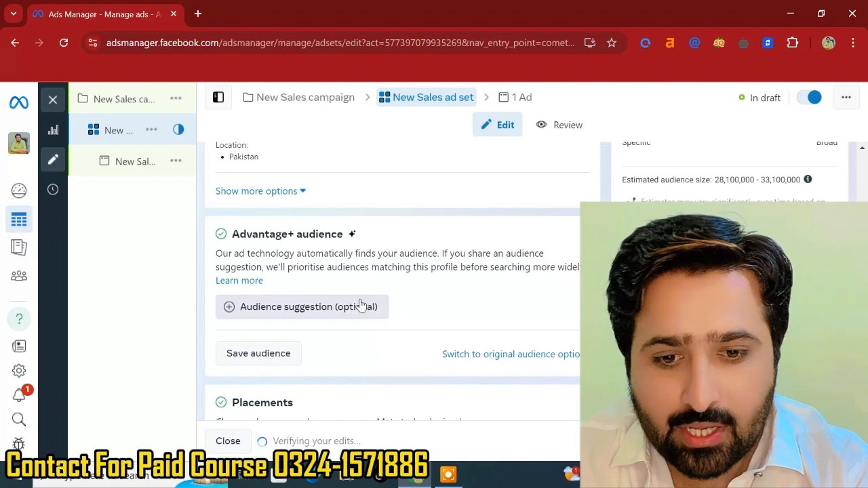
scroll(361, 305, up, 2)
scroll(380, 305, up, 2)
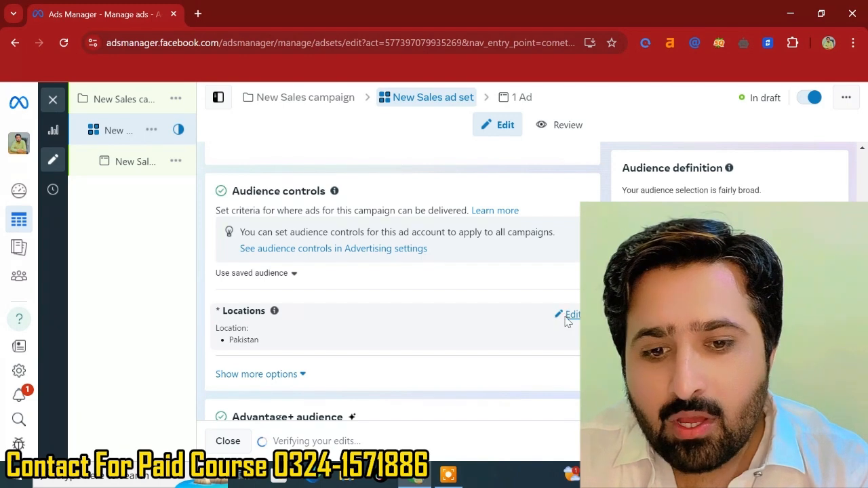
- Change the ad set's audience location to Lahore, Punjab, Pakistan and review its city radius options
click(569, 315)
scroll(420, 292, down, 1)
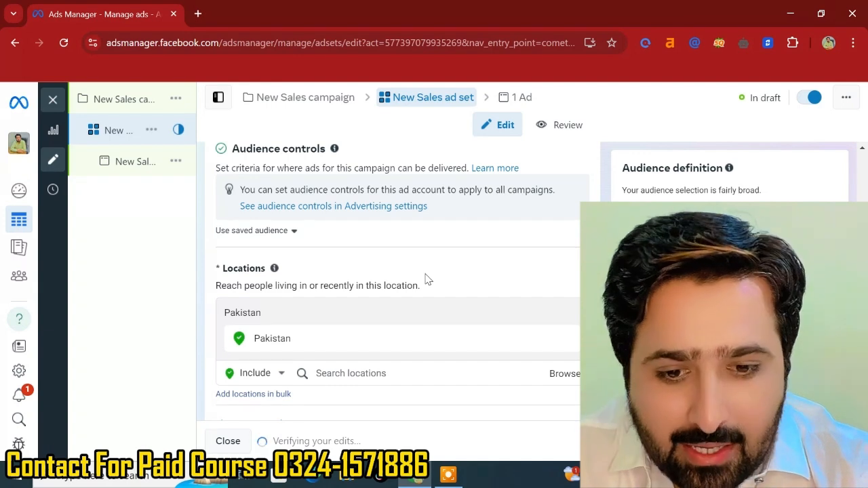
click(353, 374)
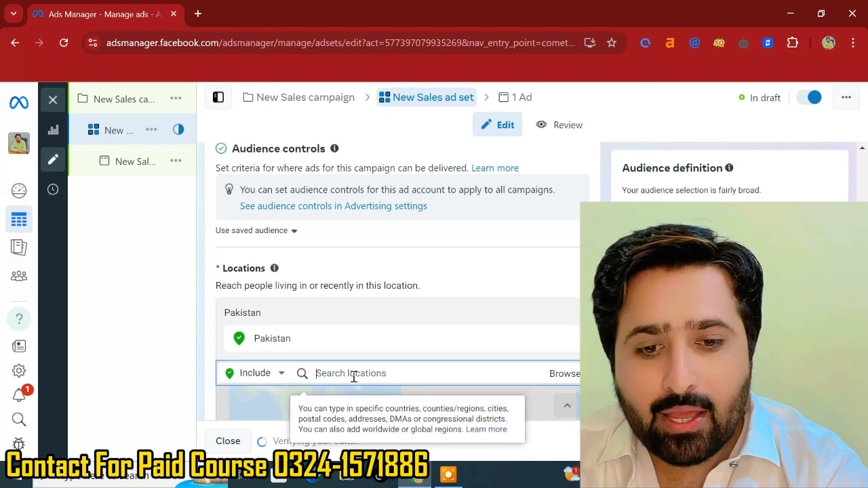
scroll(353, 374, down, 2)
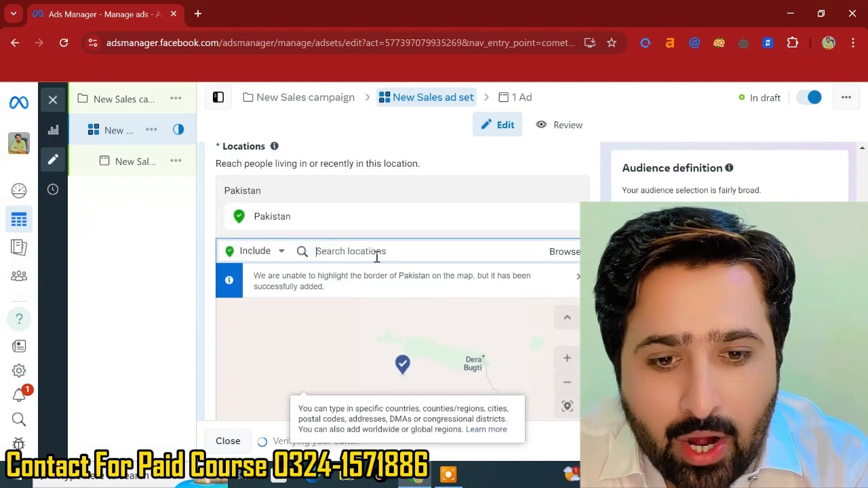
text(la)
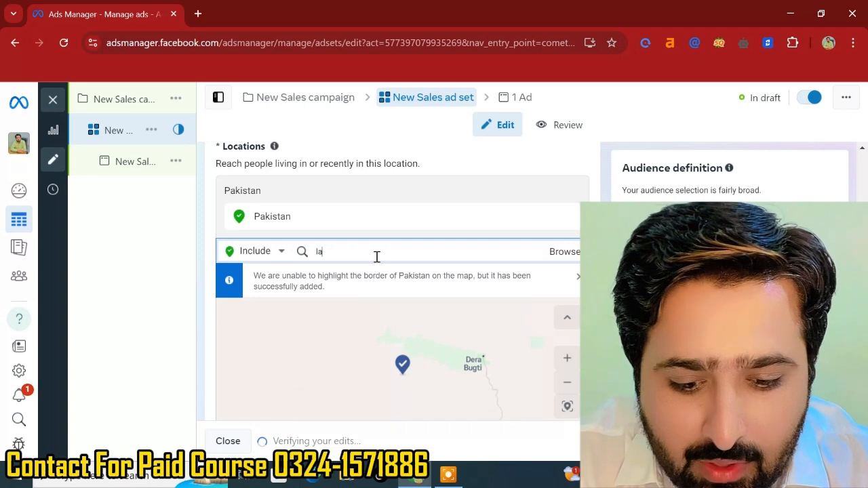
text(h)
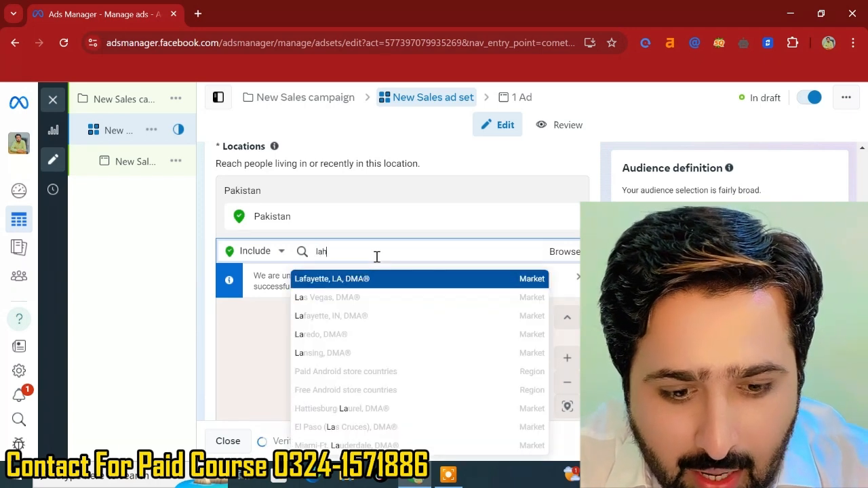
text(ore)
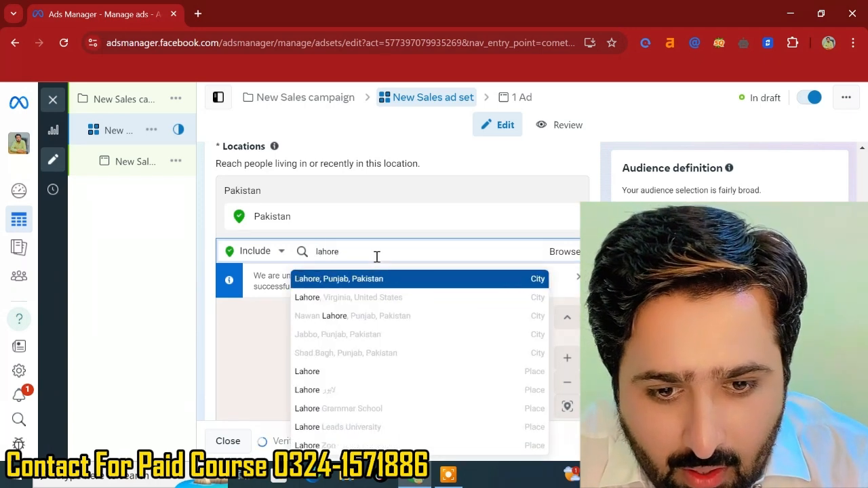
click(345, 288)
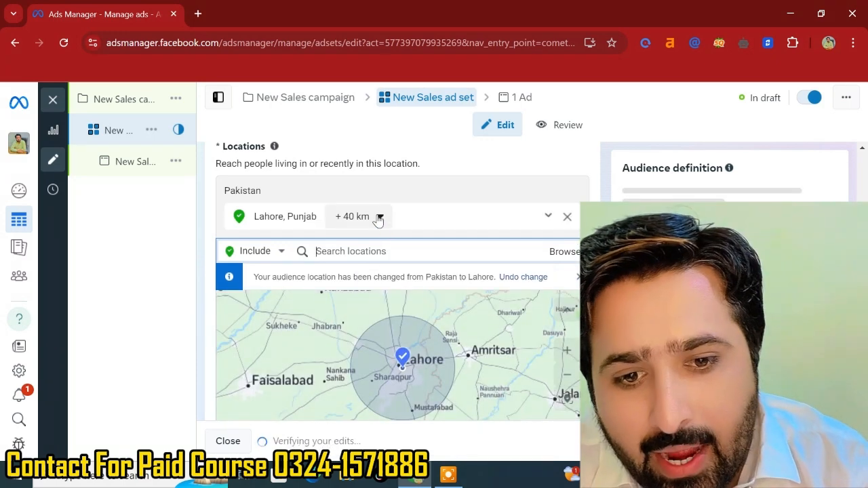
click(380, 216)
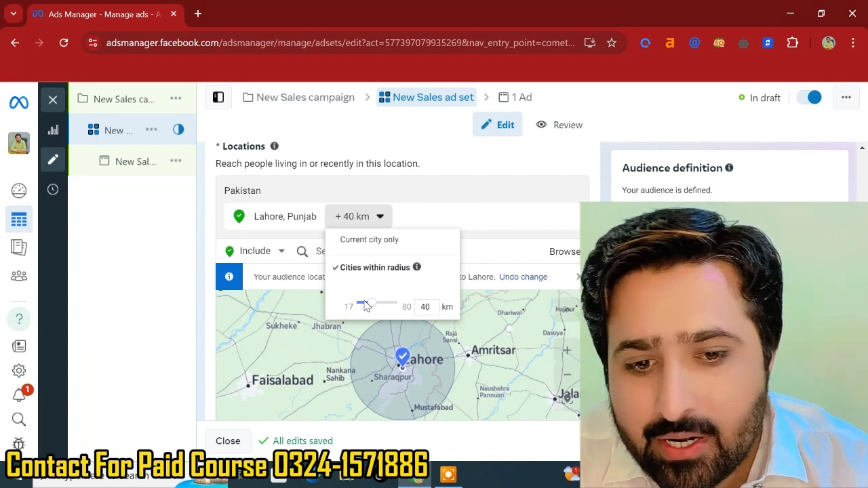
click(436, 189)
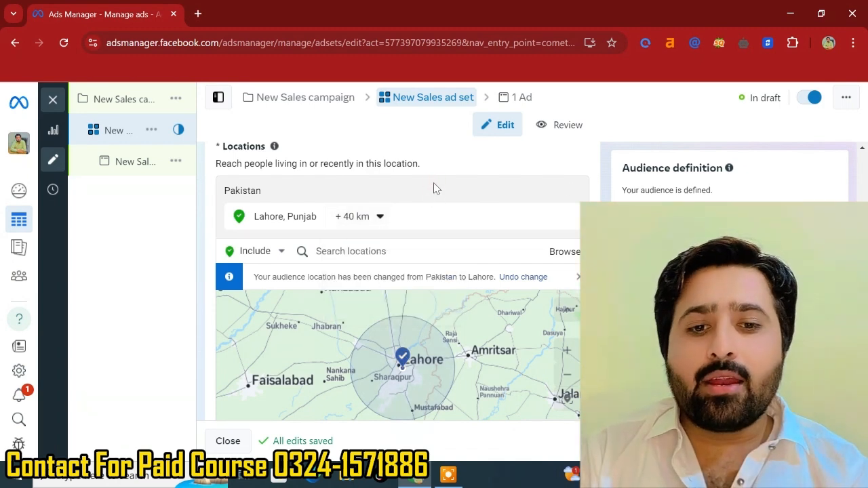
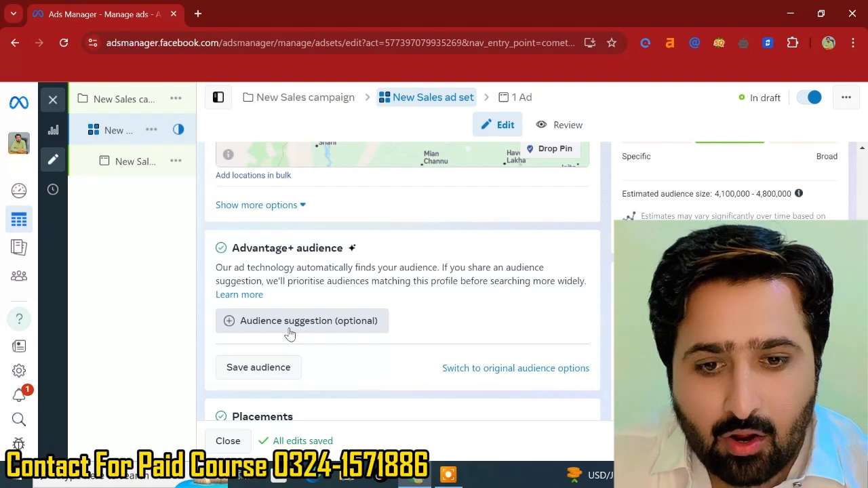
- Open the audience age setting and review the minimum and maximum age options
mouse_move(289, 334)
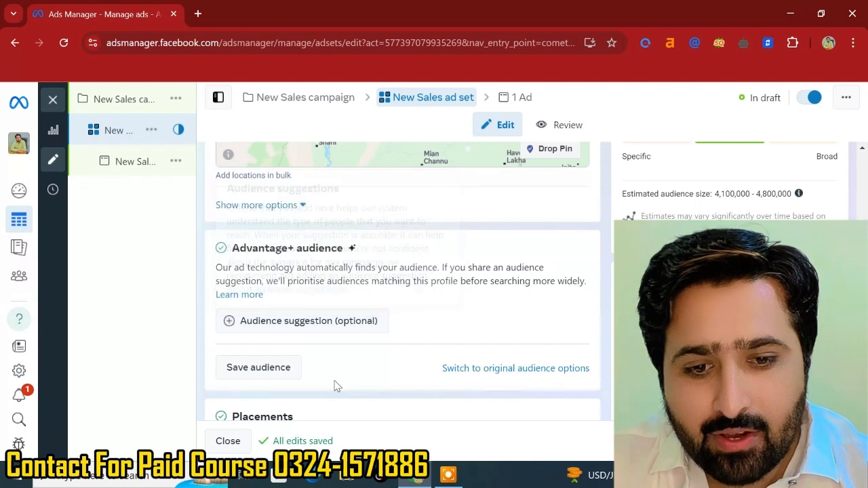
scroll(335, 386, down, 1)
scroll(432, 265, up, 1)
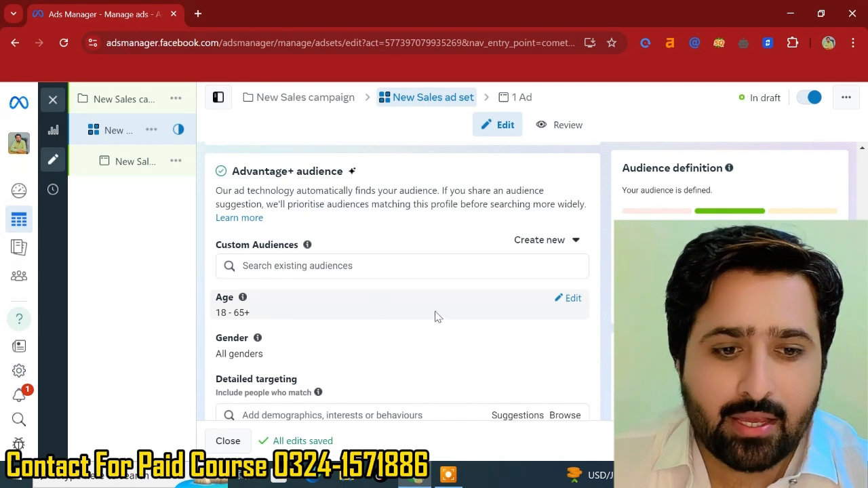
click(572, 299)
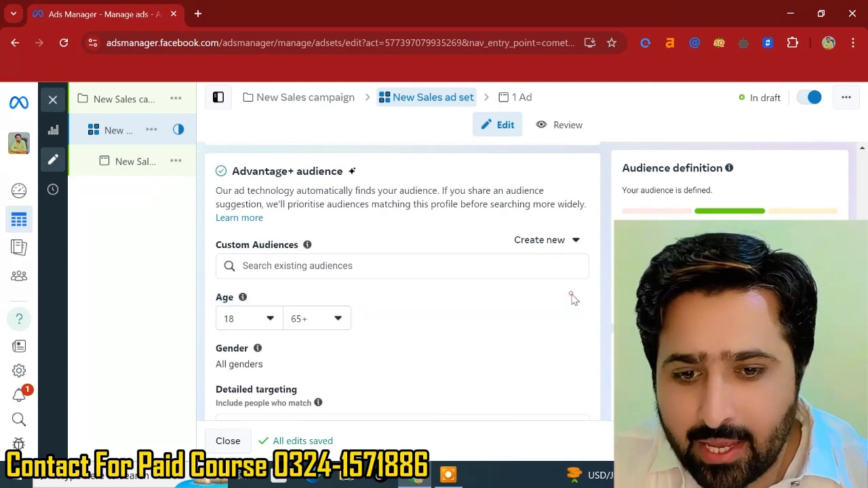
click(271, 323)
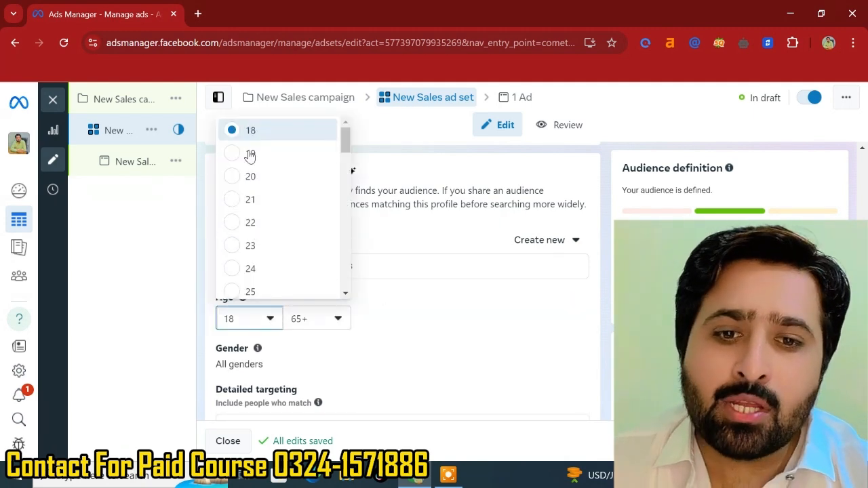
click(307, 319)
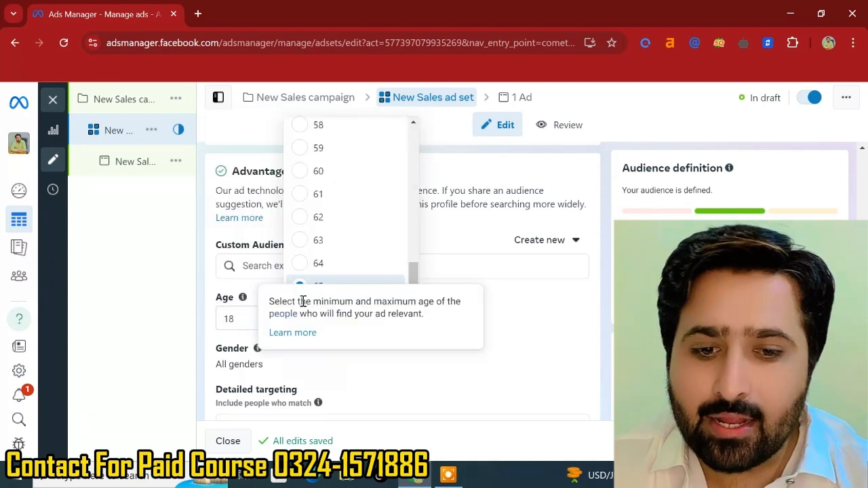
click(520, 328)
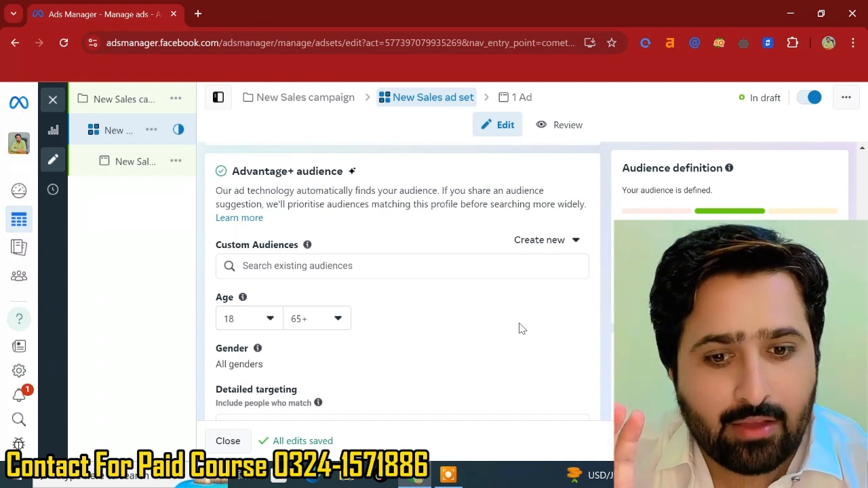
- Examine the gender and detailed targeting fields of the audience section
scroll(389, 371, down, 2)
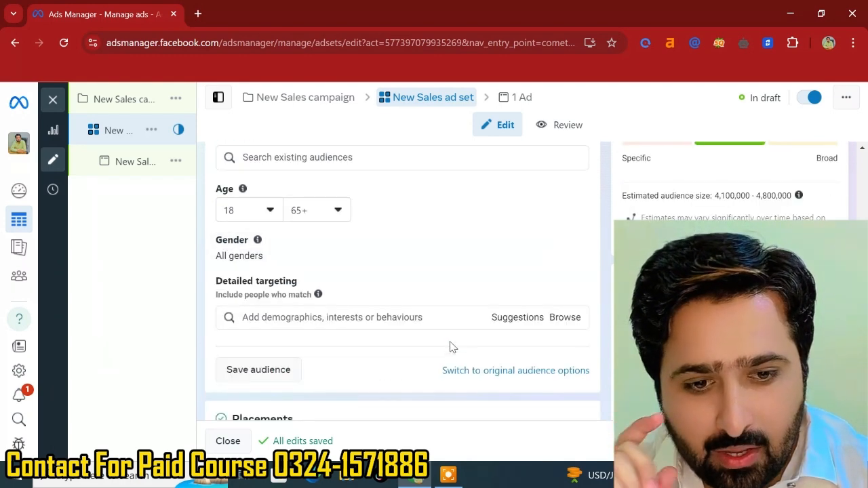
click(347, 320)
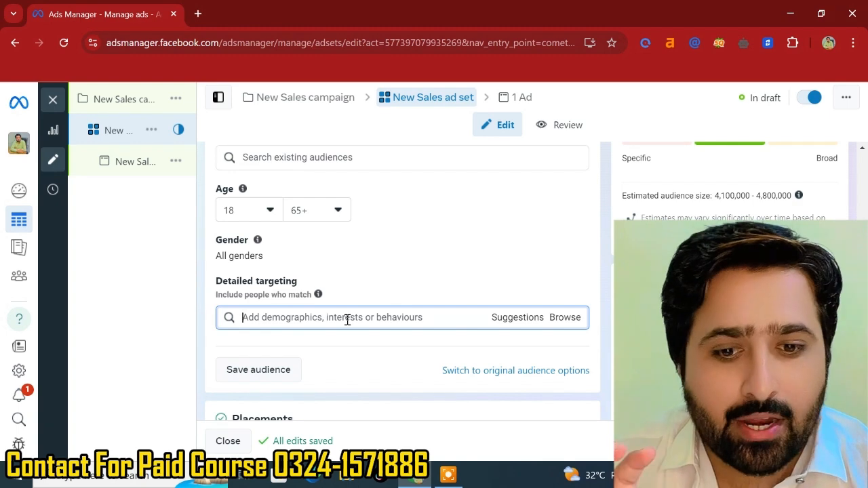
scroll(374, 320, down, 2)
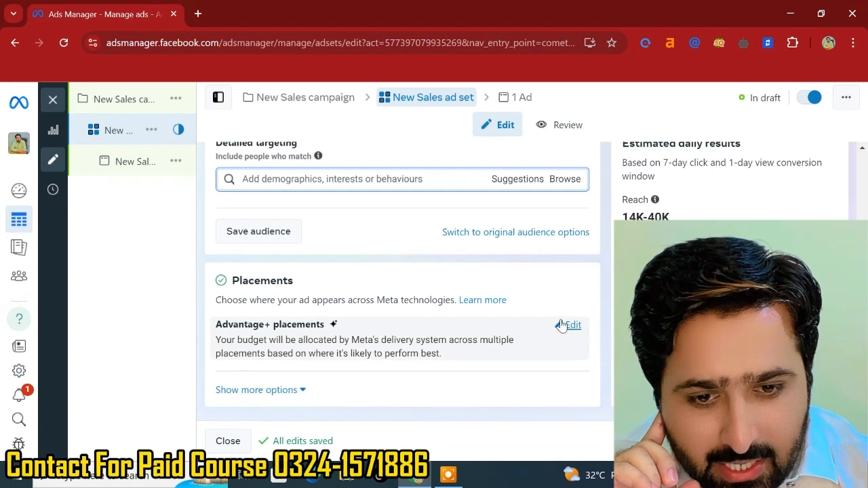
- Switch the ad set's placements from Advantage+ placements to Manual placements
click(558, 318)
scroll(382, 344, down, 1)
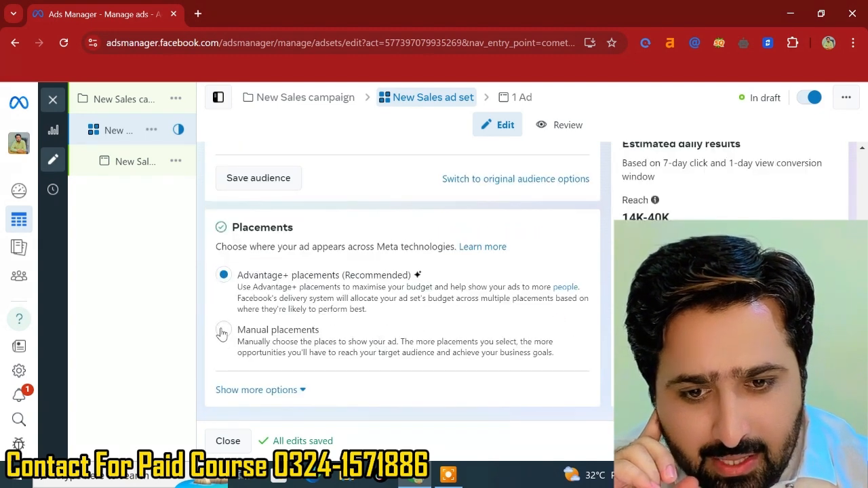
click(374, 351)
scroll(374, 344, down, 5)
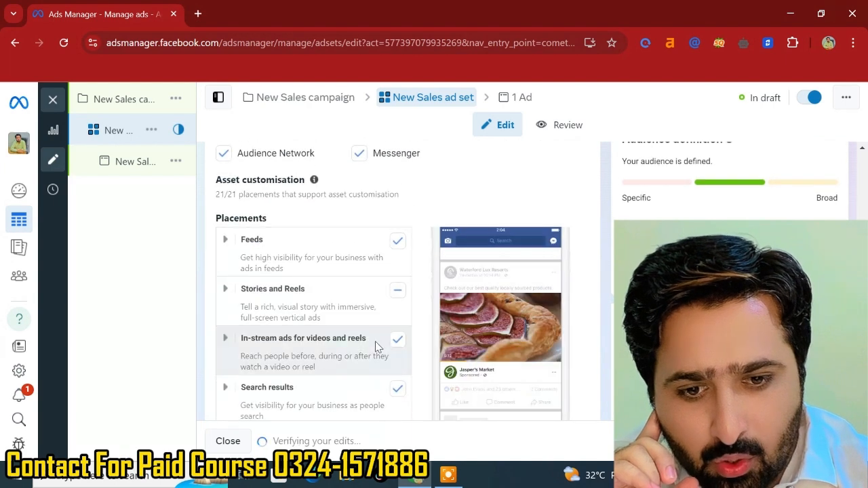
scroll(375, 341, down, 2)
scroll(349, 241, up, 3)
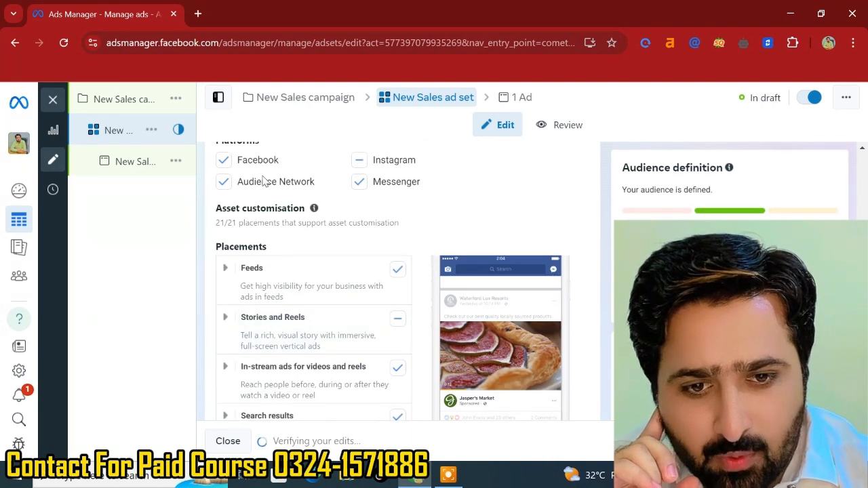
- Expand the Feeds placement group and review its individual feed placements
click(225, 266)
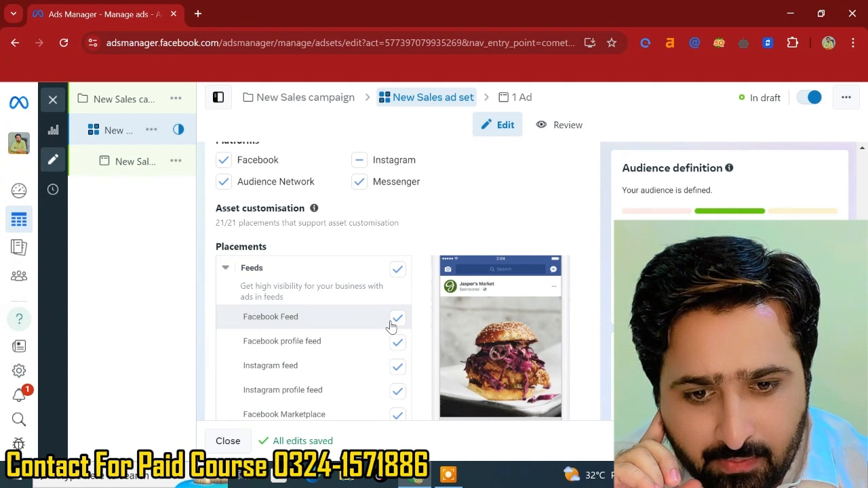
scroll(395, 345, down, 2)
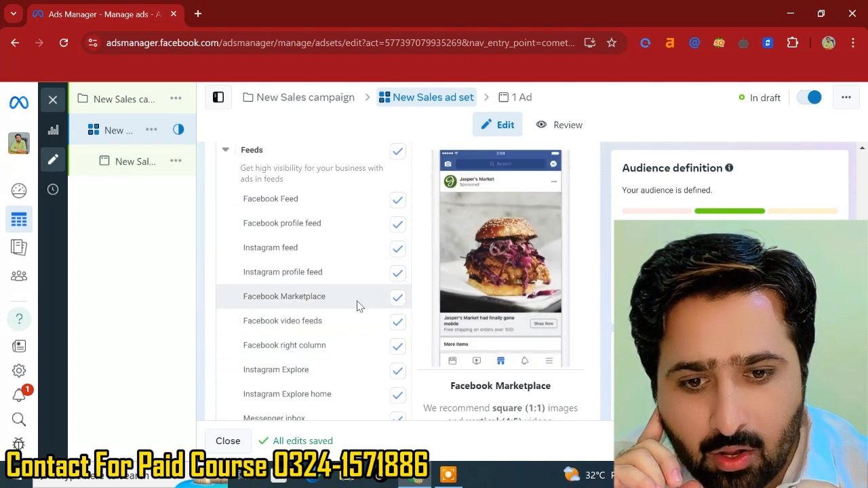
scroll(362, 307, down, 3)
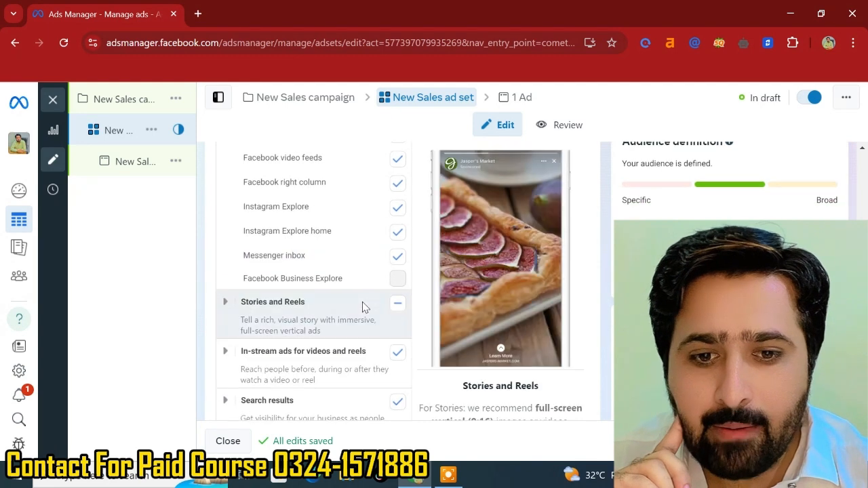
scroll(362, 307, up, 3)
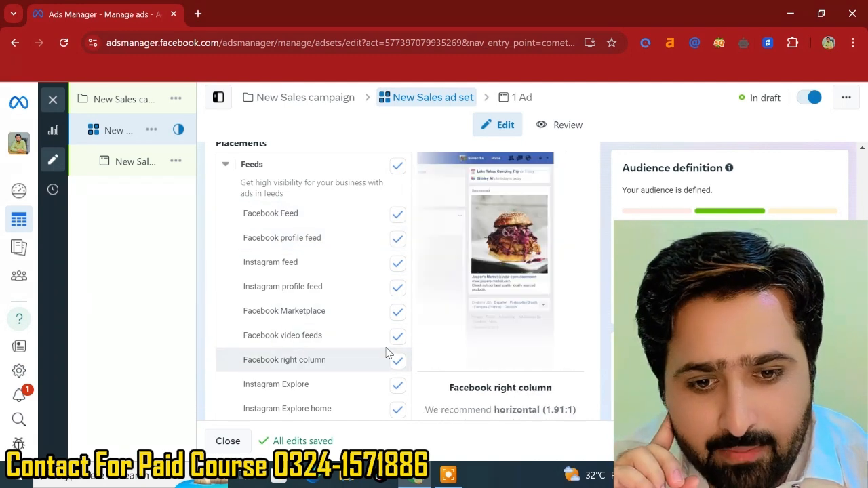
scroll(388, 352, down, 2)
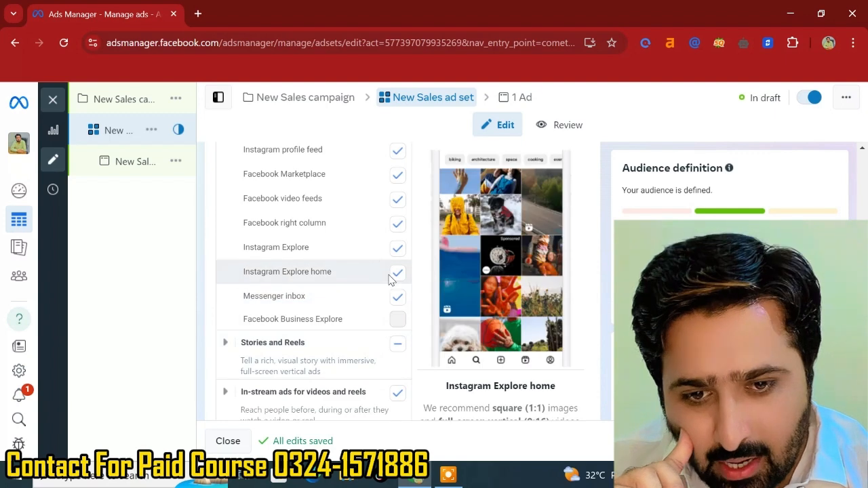
scroll(390, 279, up, 2)
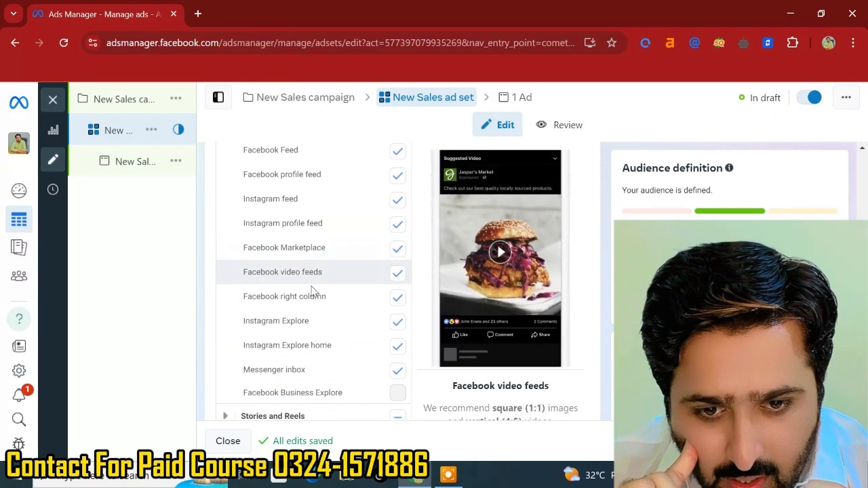
scroll(319, 337, down, 3)
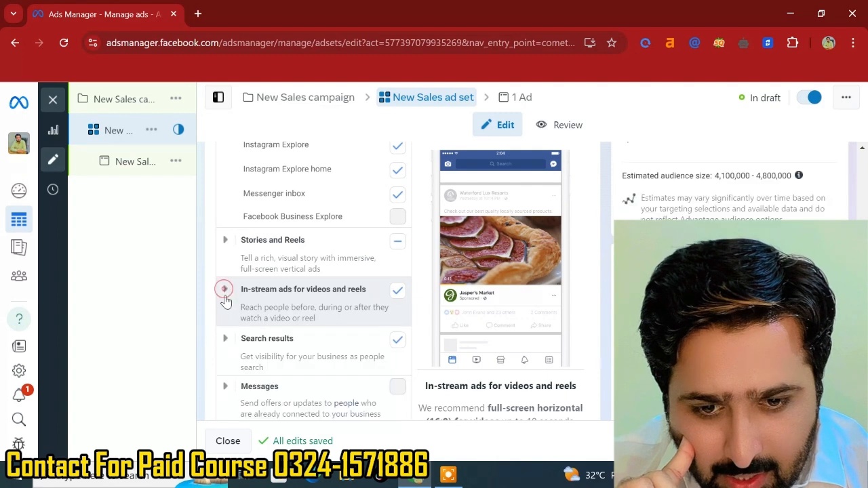
scroll(252, 391, down, 2)
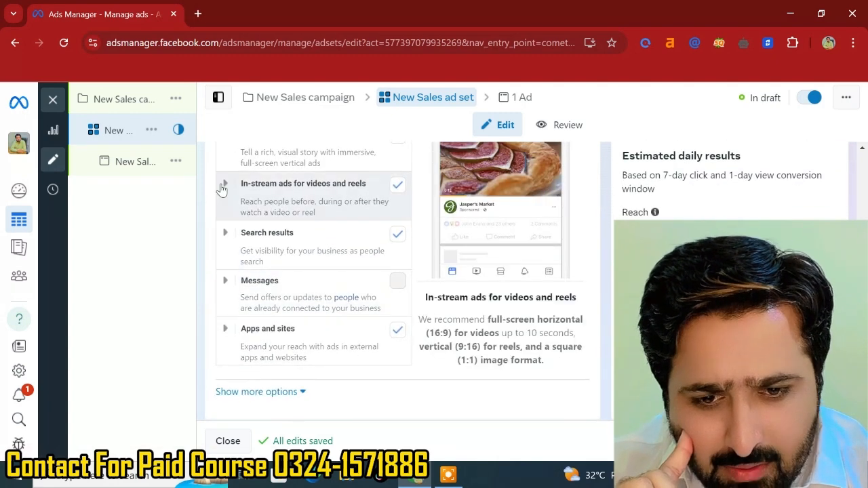
- Expand the In-stream and Search results groups and turn off the Search results and In-stream placements
click(225, 183)
scroll(242, 345, down, 1)
scroll(242, 345, up, 1)
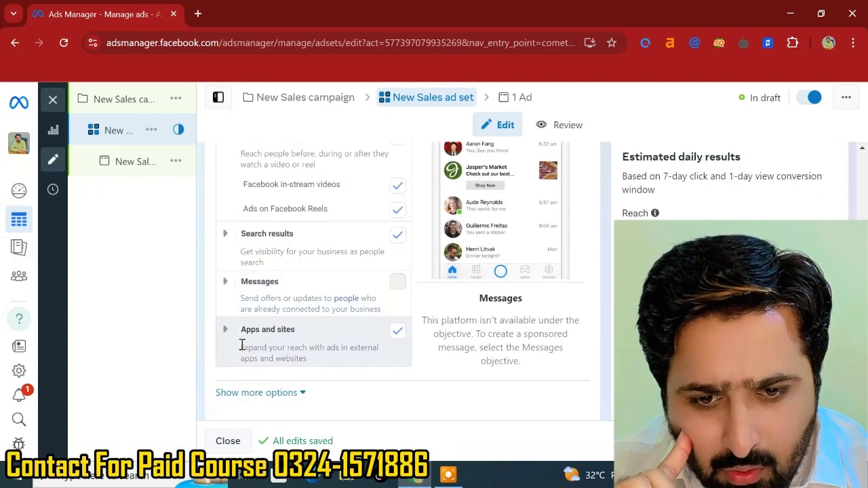
click(226, 271)
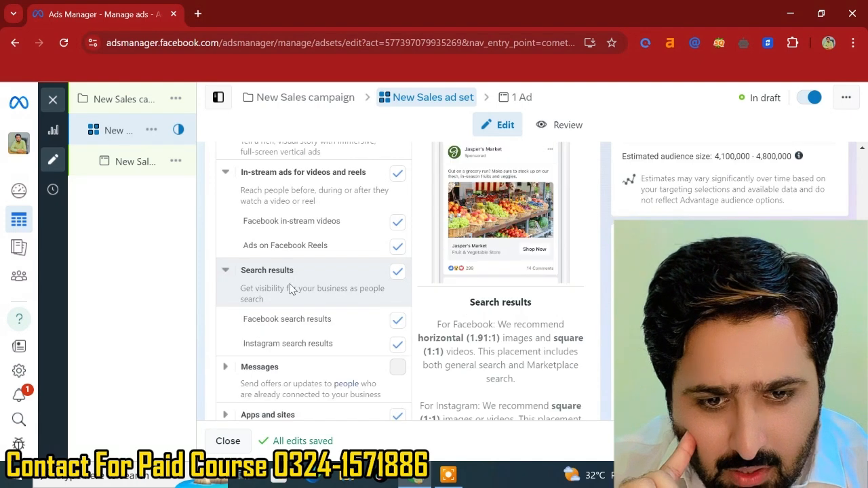
click(398, 271)
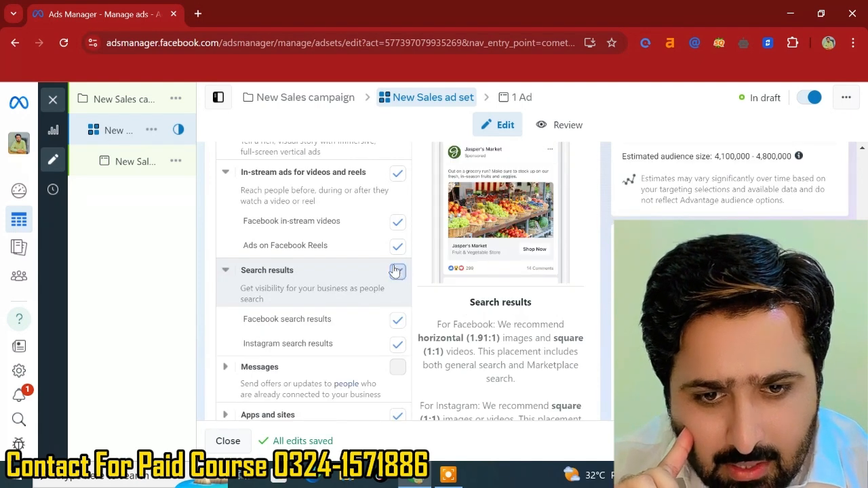
click(396, 271)
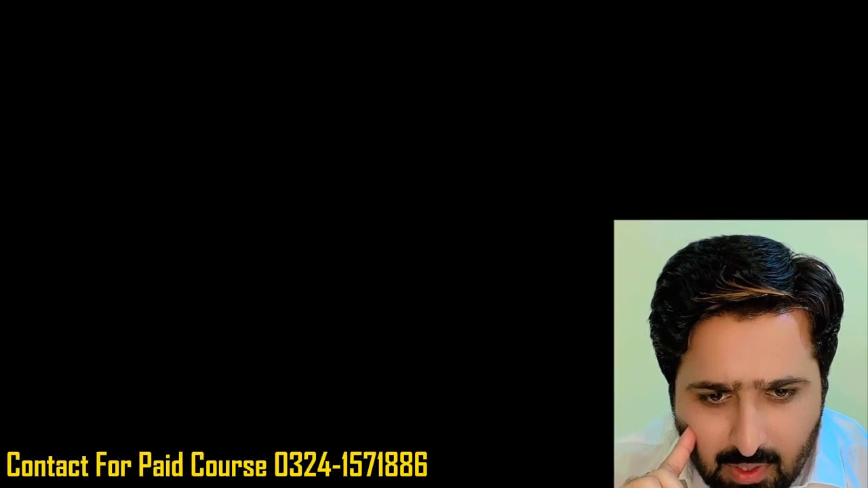
scroll(398, 211, up, 3)
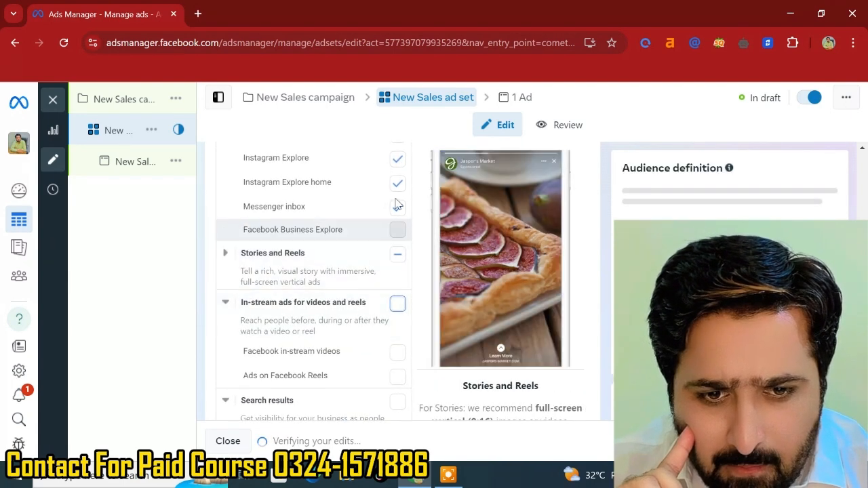
scroll(398, 204, up, 1)
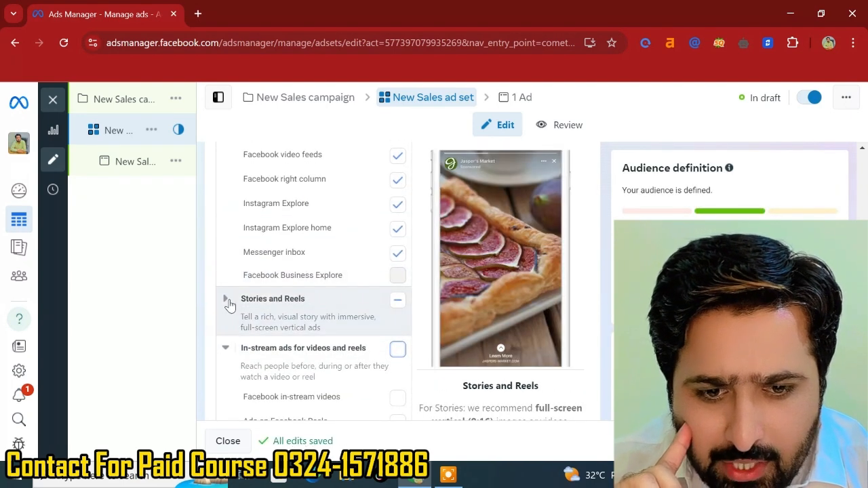
- Expand the Stories and Reels group and review the remaining selected placements
click(228, 299)
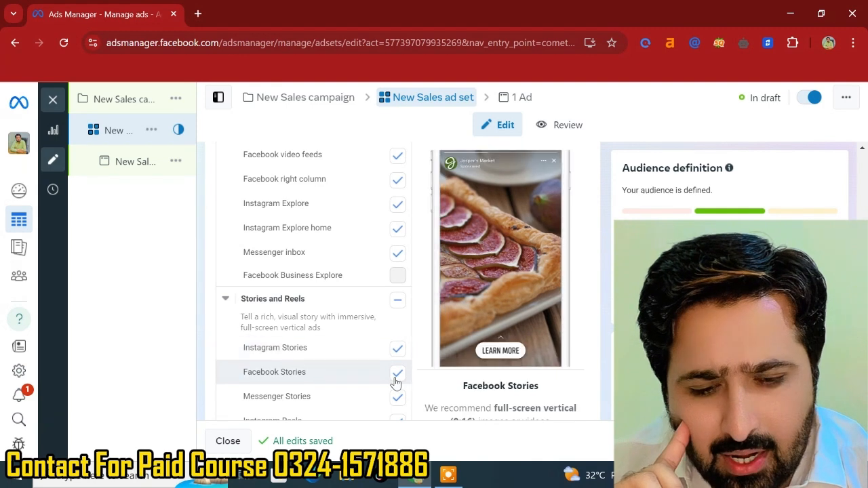
scroll(400, 281, up, 1)
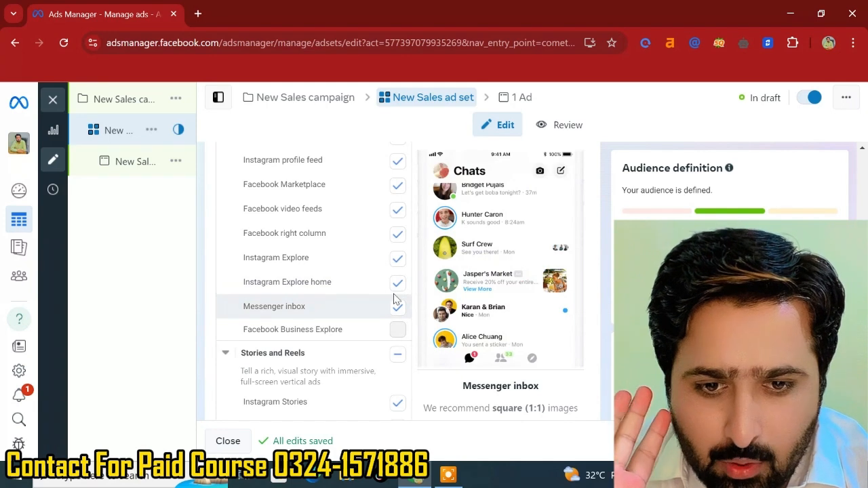
scroll(382, 242, up, 1)
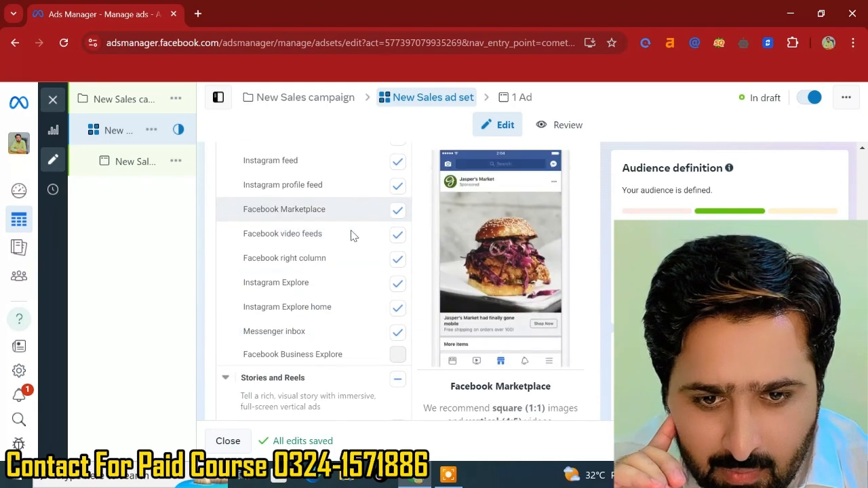
scroll(347, 196, up, 2)
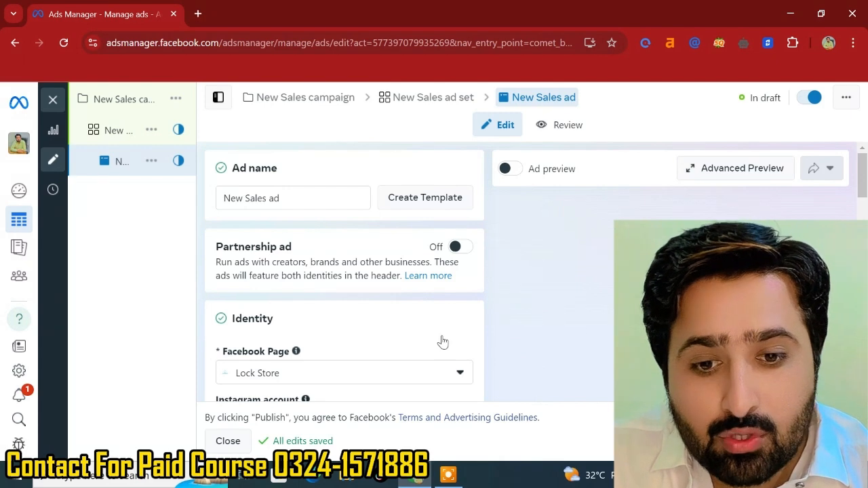
- Review the ad's identity, ad setup, creative source, format and ad sources sections
scroll(339, 344, down, 3)
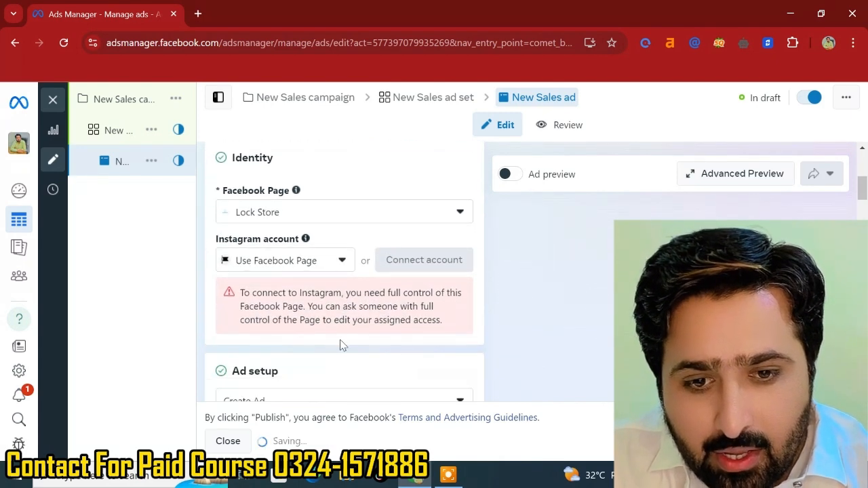
scroll(342, 345, down, 2)
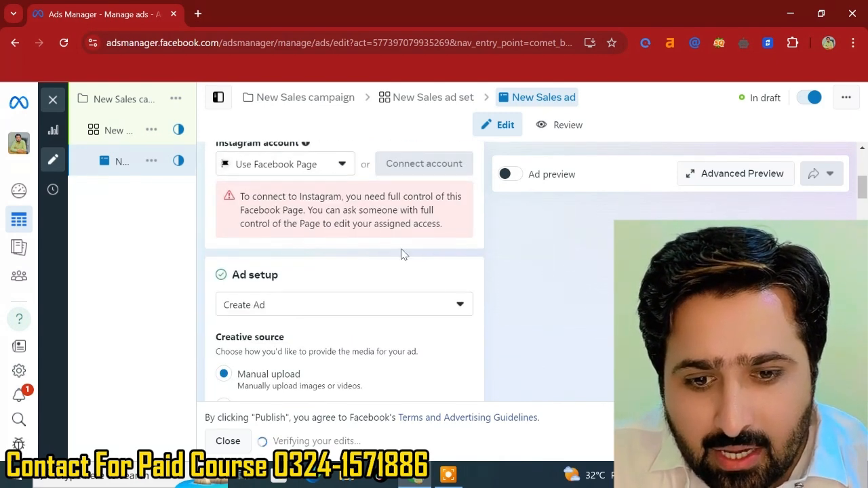
scroll(431, 293, down, 3)
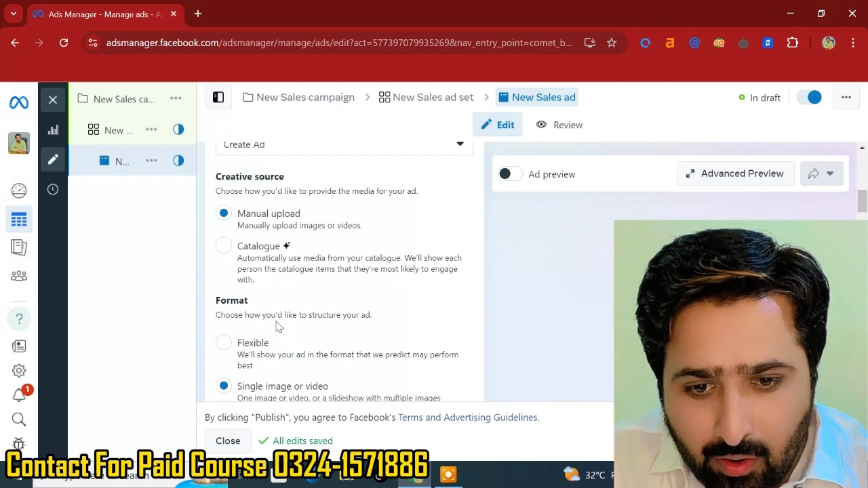
scroll(280, 325, down, 2)
scroll(293, 298, down, 2)
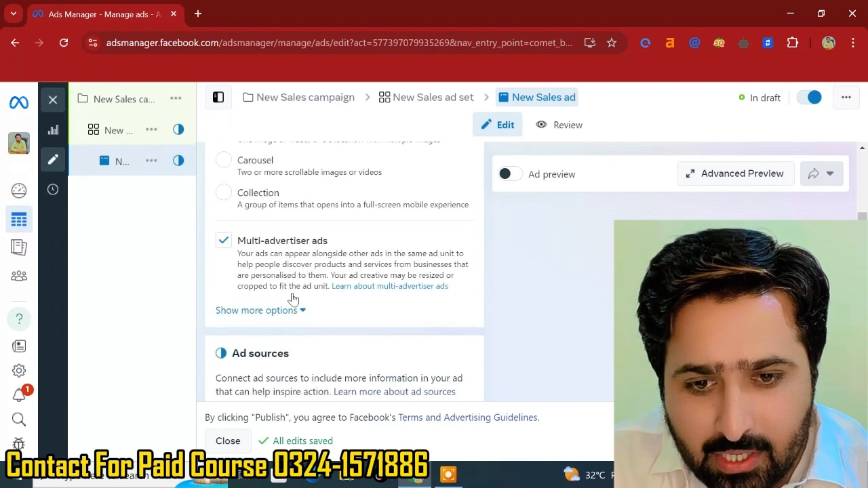
scroll(325, 297, down, 2)
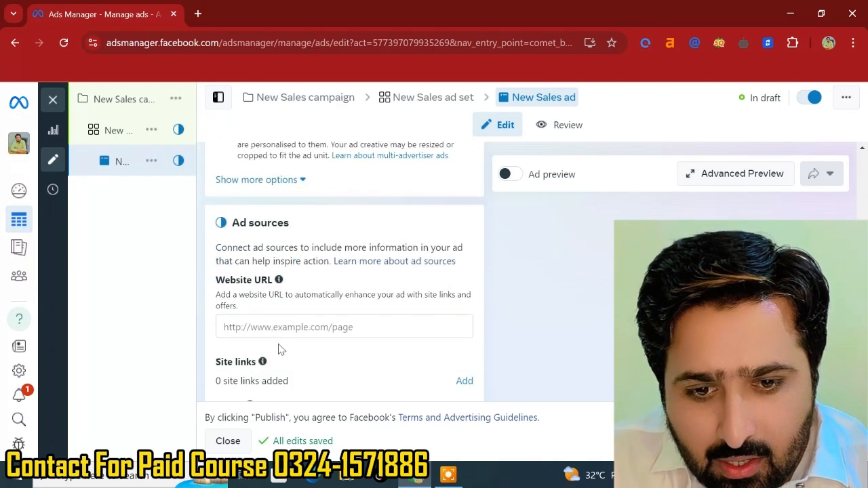
- Set the ad's call to action to Shop now
click(320, 328)
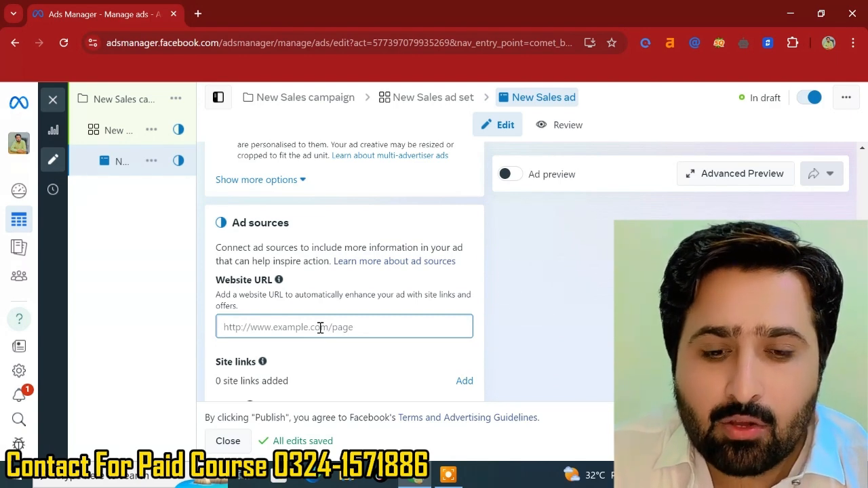
scroll(321, 330, down, 2)
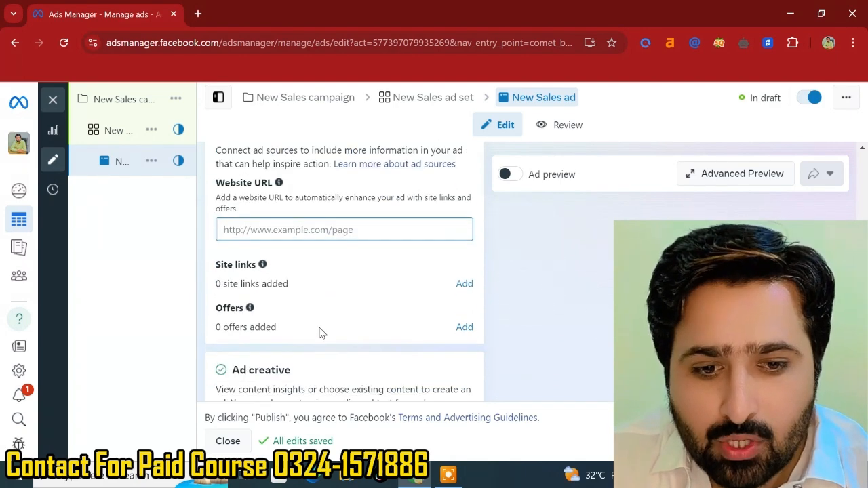
scroll(322, 332, down, 2)
scroll(321, 333, up, 1)
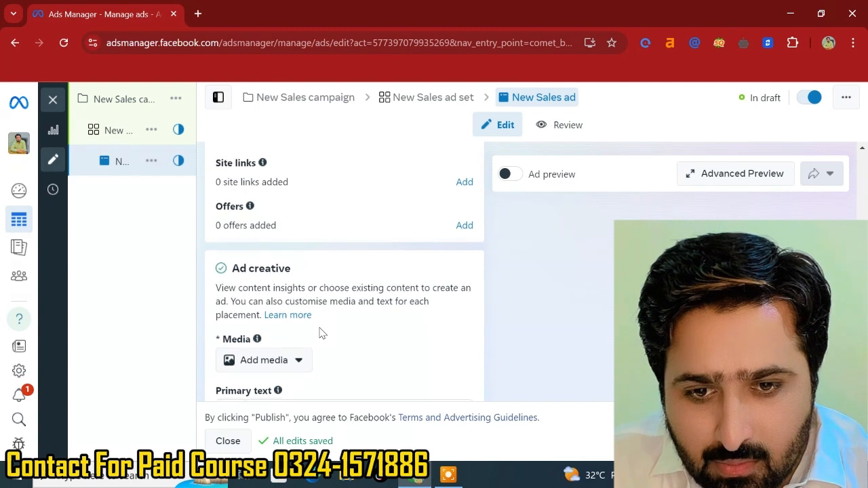
scroll(319, 330, down, 3)
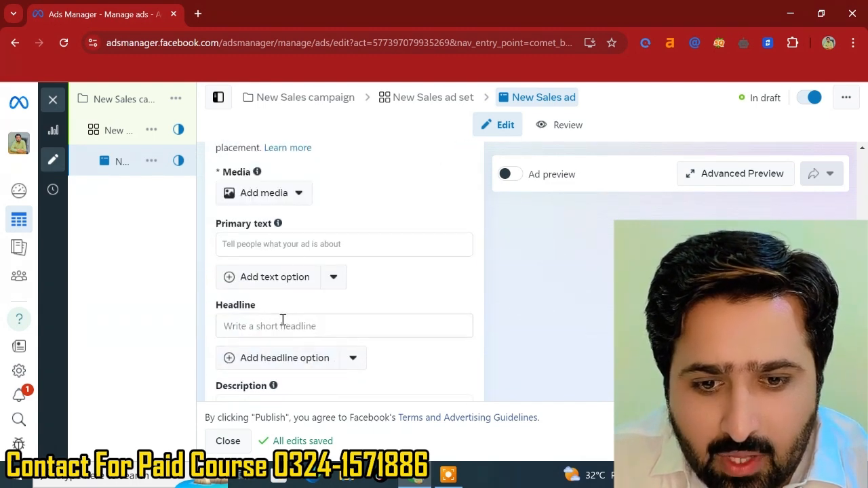
scroll(283, 320, down, 3)
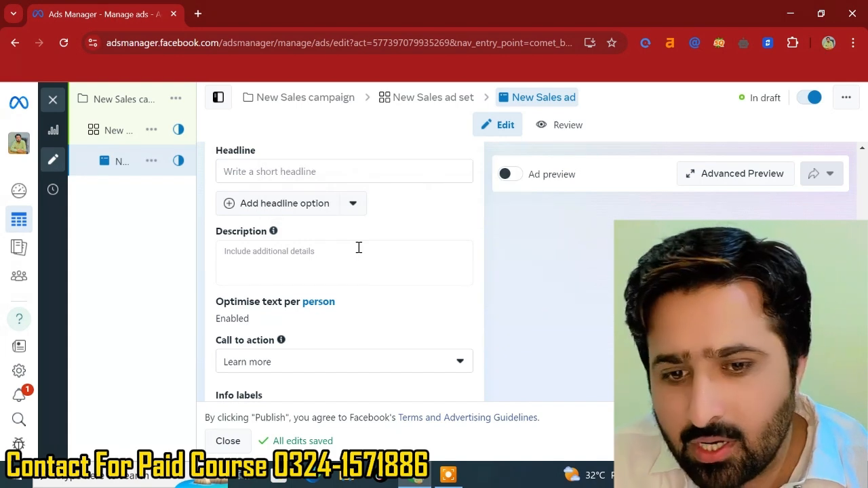
click(377, 372)
scroll(271, 259, up, 1)
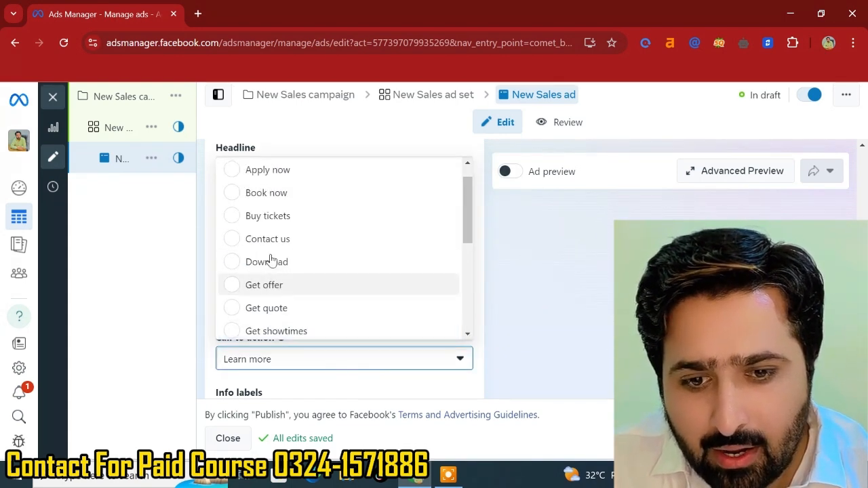
scroll(271, 260, down, 5)
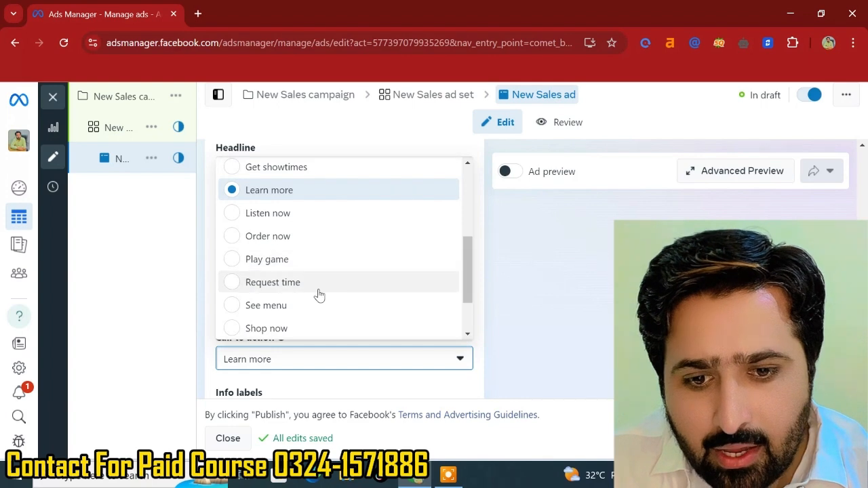
scroll(318, 296, down, 1)
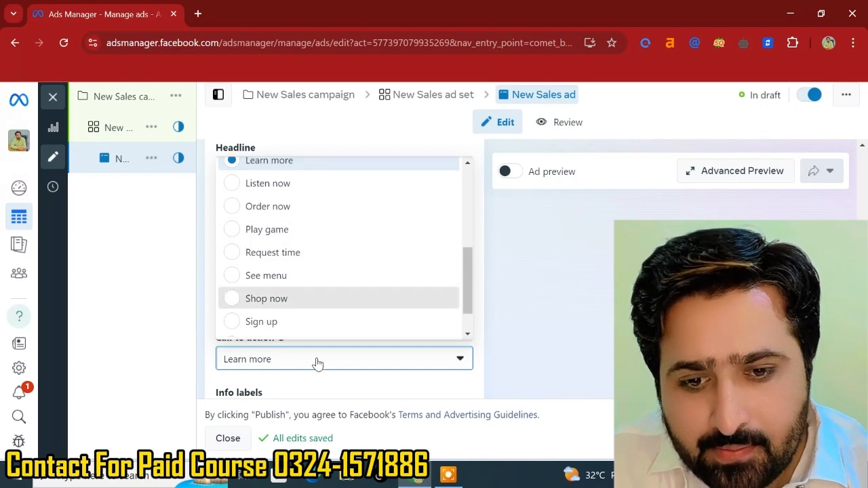
key(Return)
- Turn on Website events and Offline events in the ad's tracking section
scroll(291, 384, down, 3)
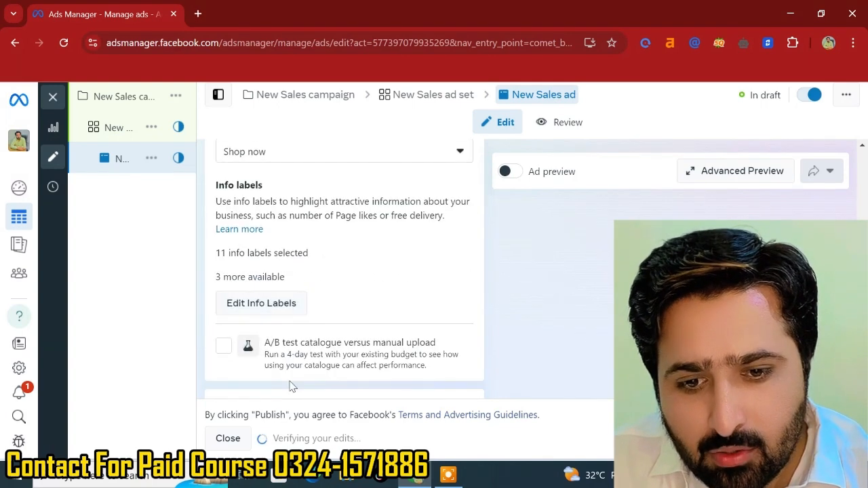
scroll(298, 370, down, 4)
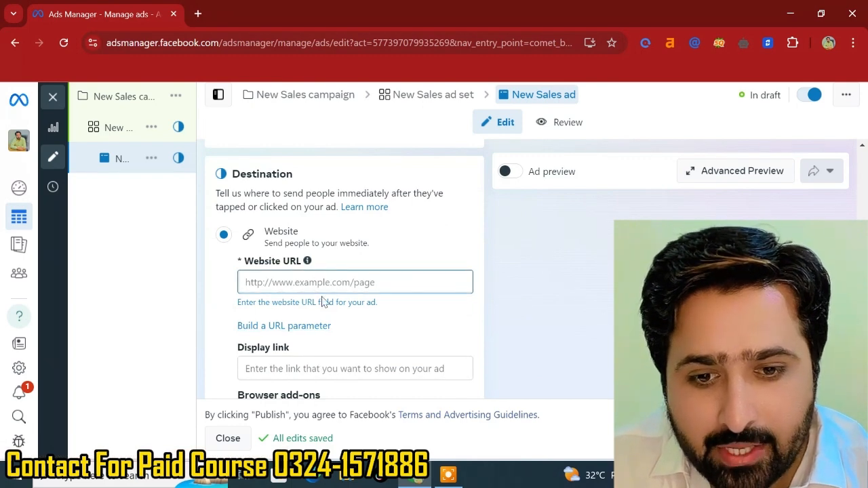
scroll(277, 366, down, 2)
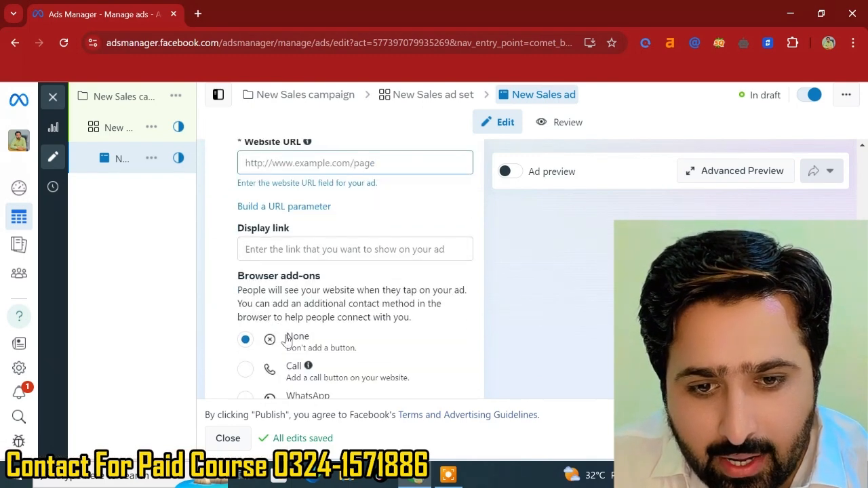
scroll(323, 299, down, 2)
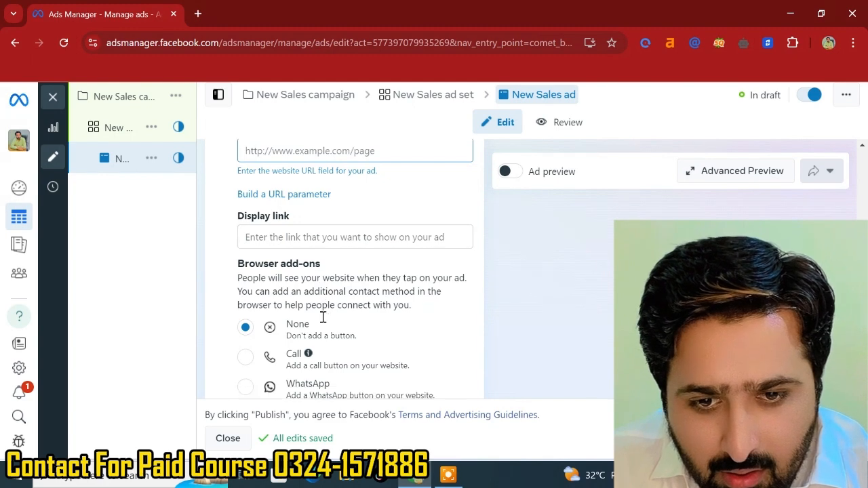
scroll(359, 328, down, 2)
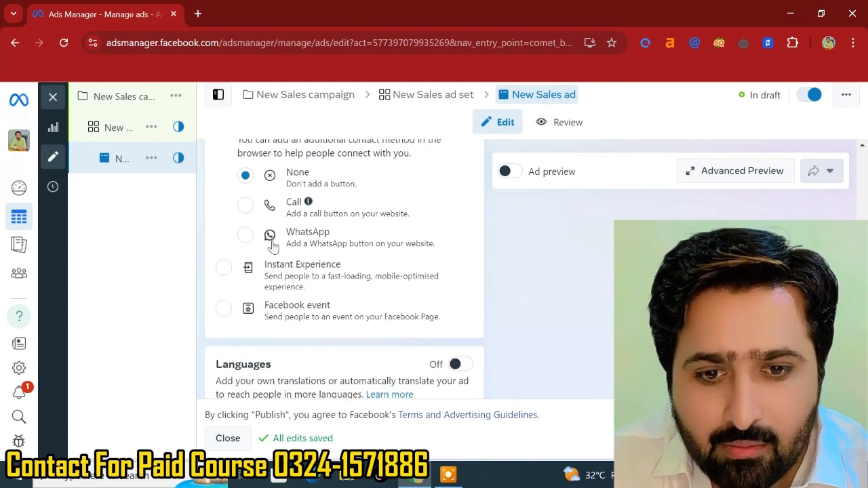
scroll(293, 290, down, 1)
scroll(293, 290, down, 4)
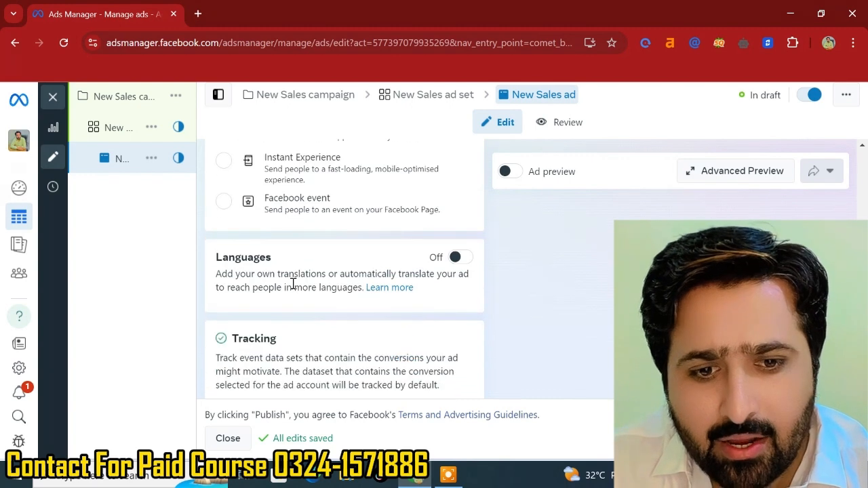
scroll(293, 285, down, 3)
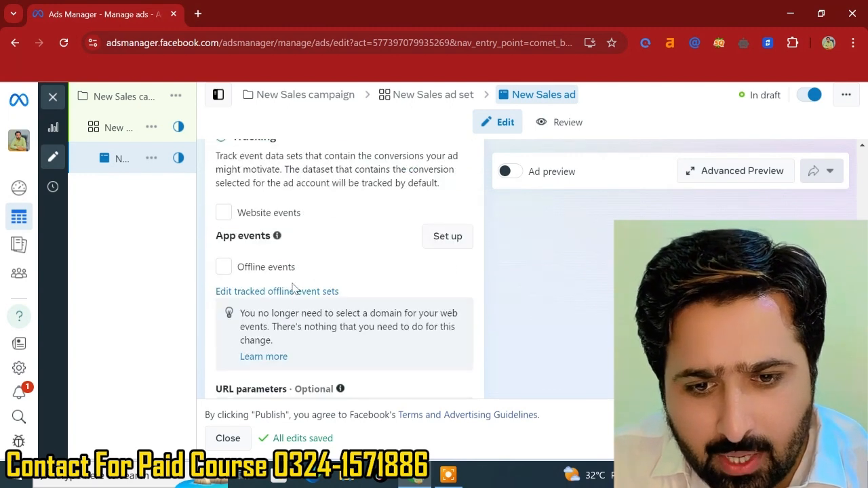
click(224, 213)
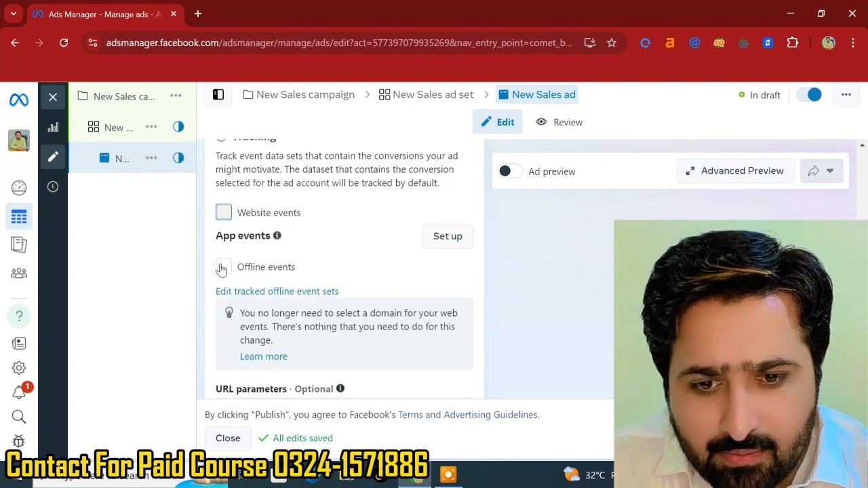
scroll(246, 299, down, 5)
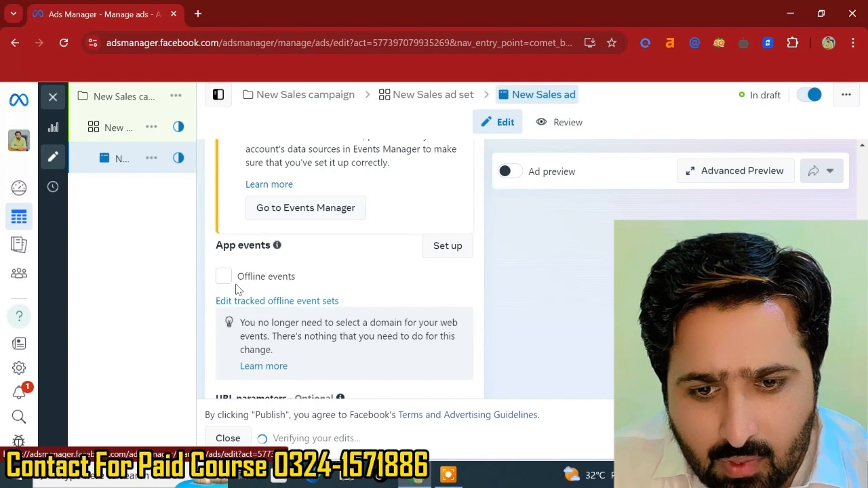
click(224, 278)
- Review the ad's tracking, destination, call to action and creative media sections
scroll(266, 278, up, 2)
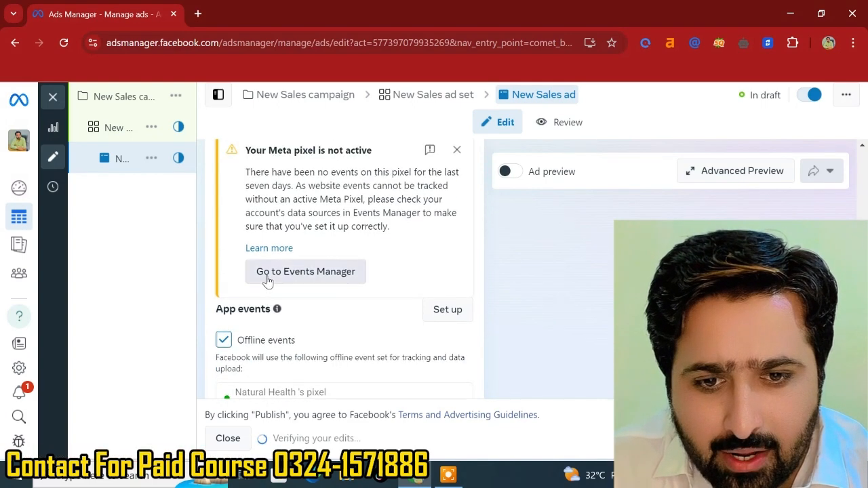
scroll(401, 171, up, 1)
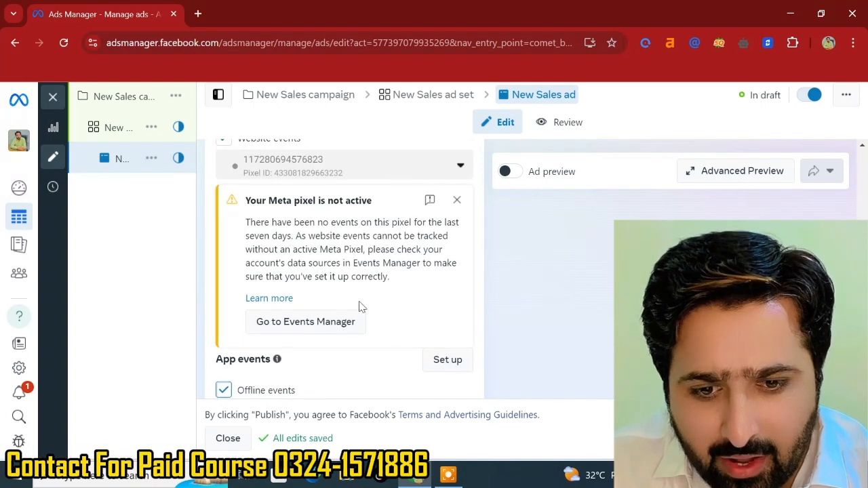
scroll(350, 317, down, 4)
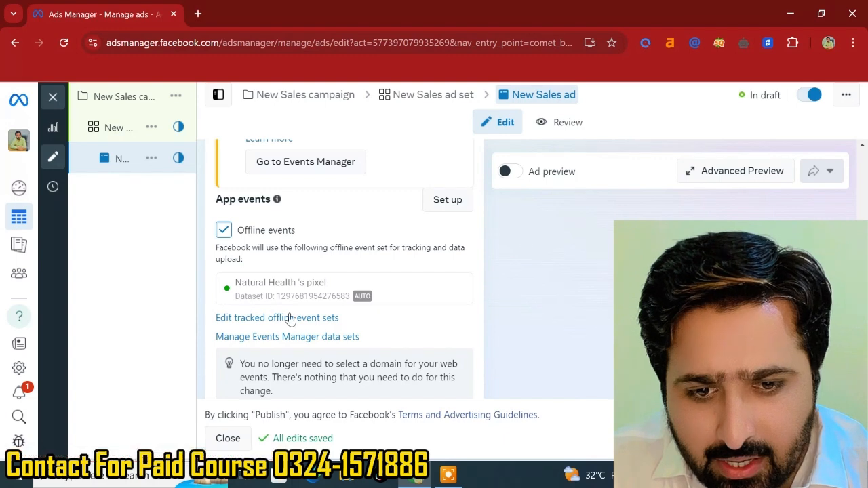
scroll(295, 322, down, 1)
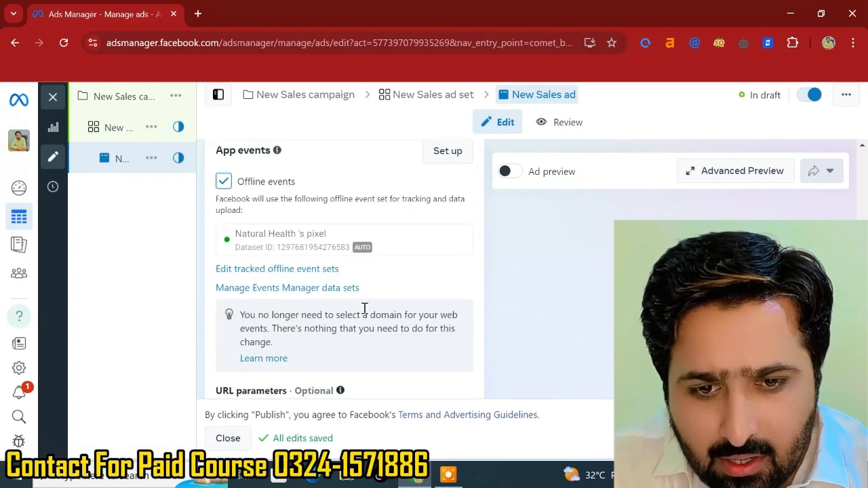
scroll(364, 310, down, 1)
scroll(364, 310, up, 5)
scroll(365, 312, up, 3)
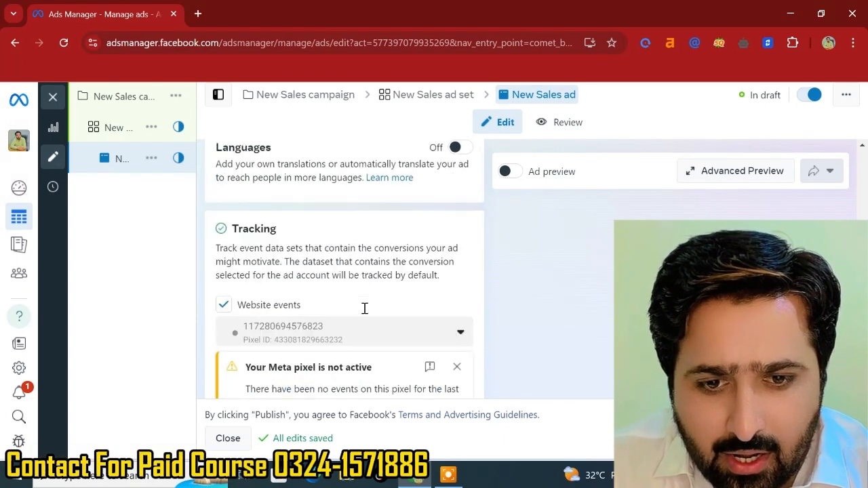
scroll(365, 312, up, 5)
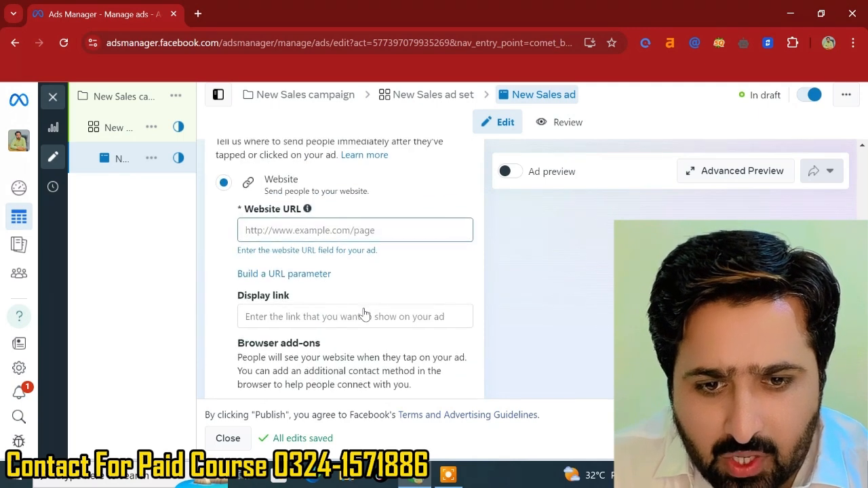
scroll(364, 312, up, 5)
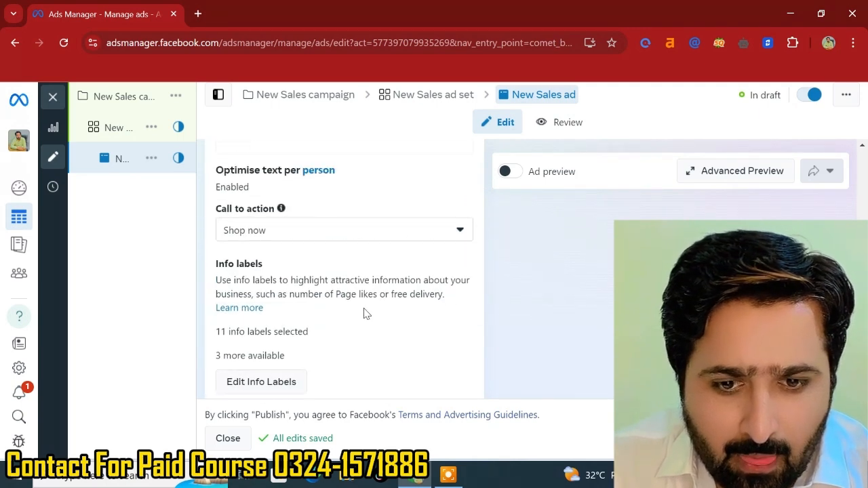
scroll(364, 312, up, 5)
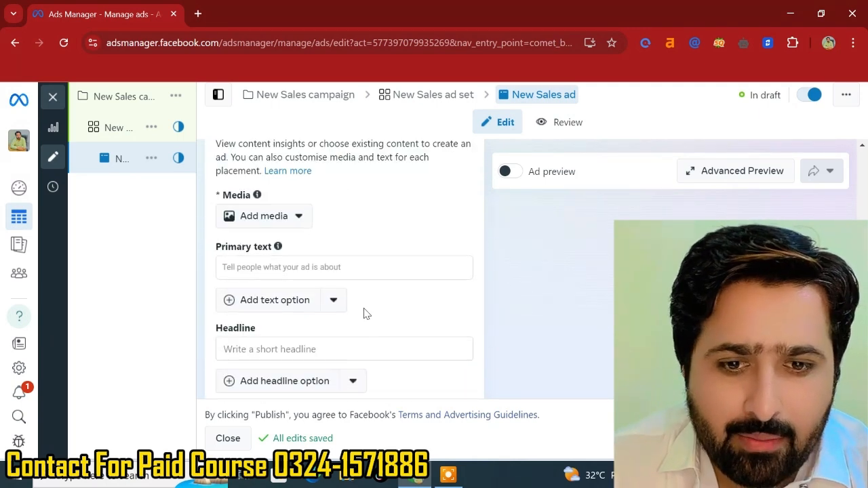
click(281, 350)
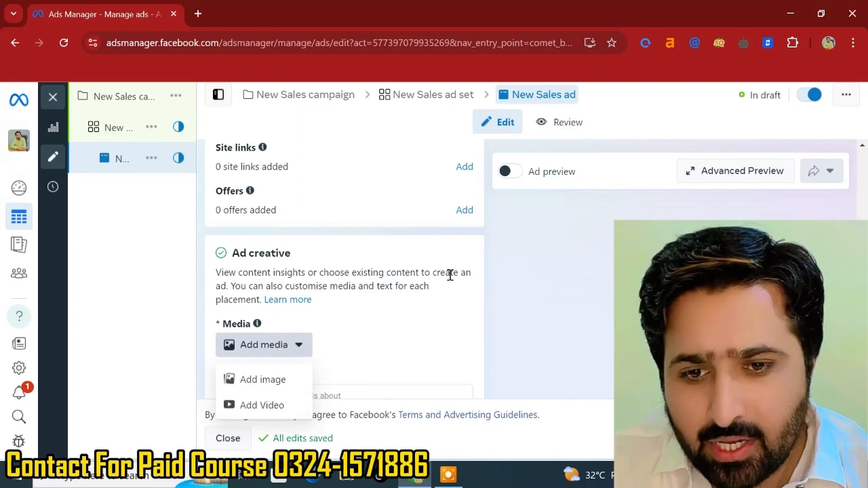
- Duplicate the ad set into the original campaign
mouse_move(159, 167)
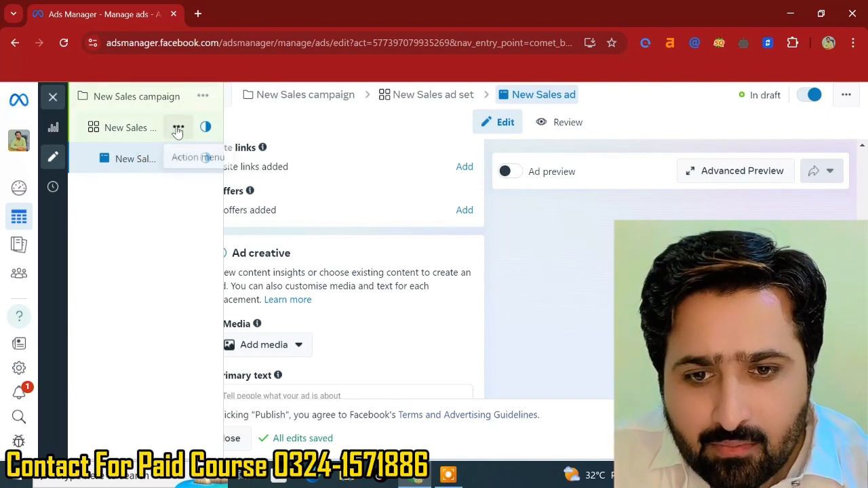
click(178, 129)
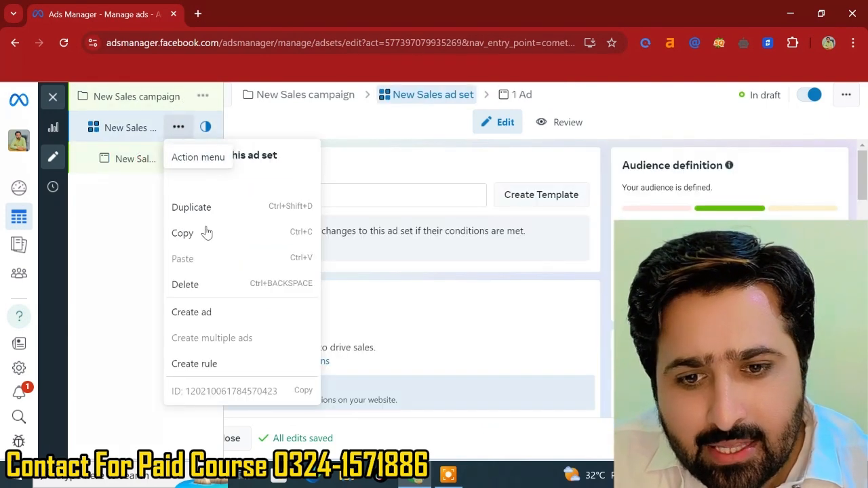
click(195, 207)
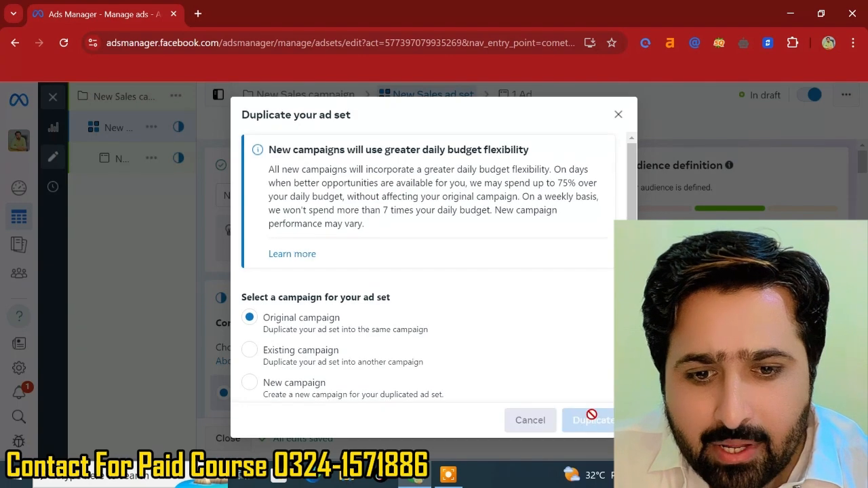
click(592, 417)
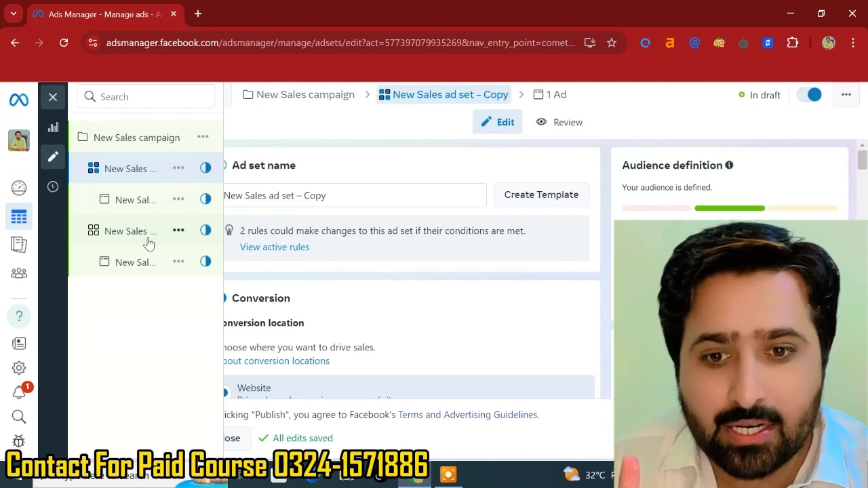
- Review the duplicated ad set's conversion, budget and schedule settings
scroll(149, 244, down, 2)
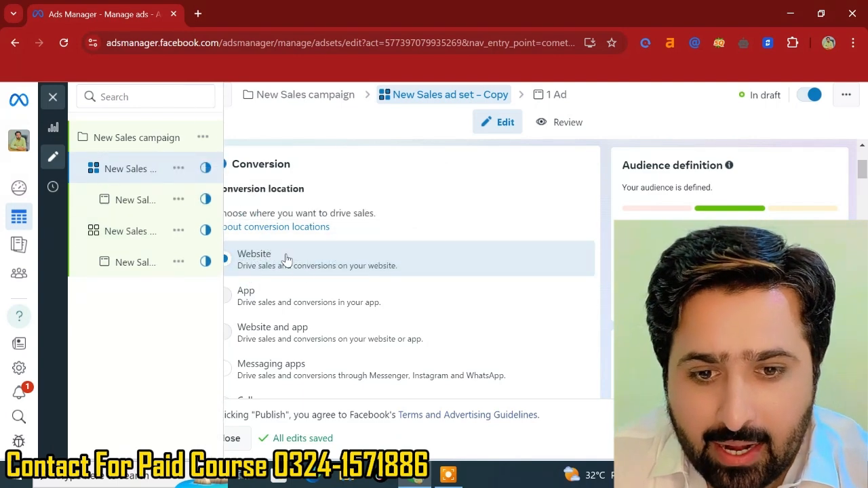
scroll(306, 286, down, 3)
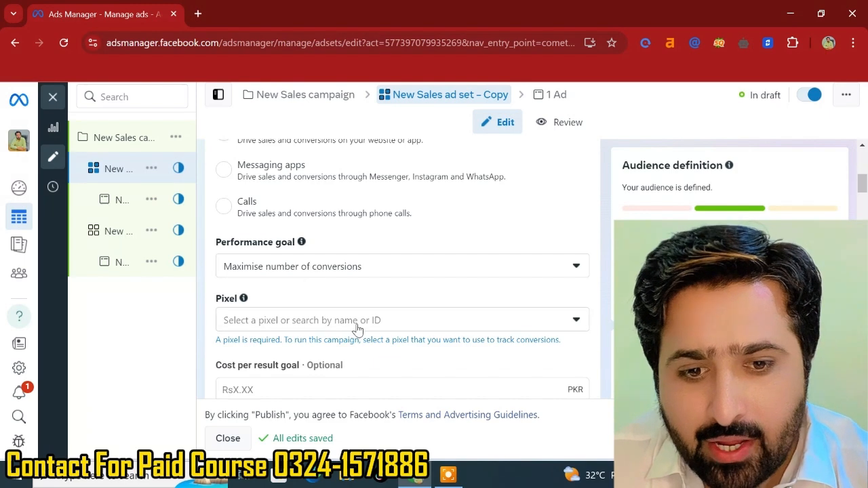
scroll(356, 331, down, 3)
scroll(357, 330, down, 5)
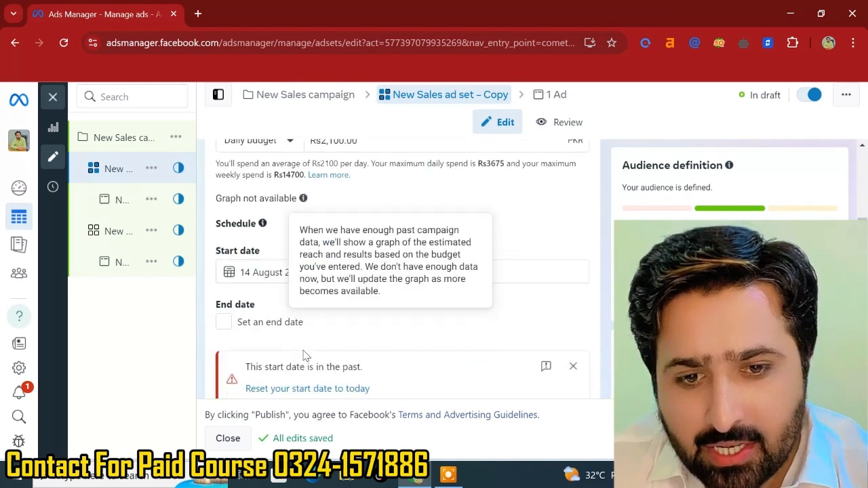
scroll(309, 258, up, 3)
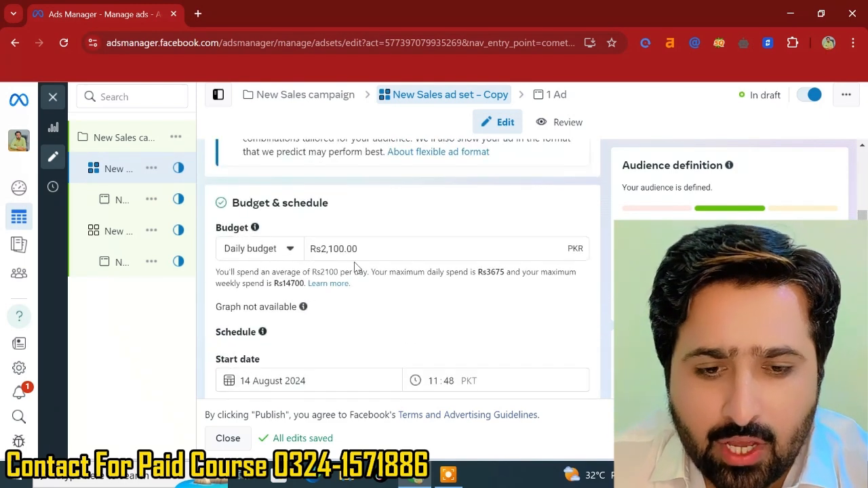
scroll(356, 268, down, 10)
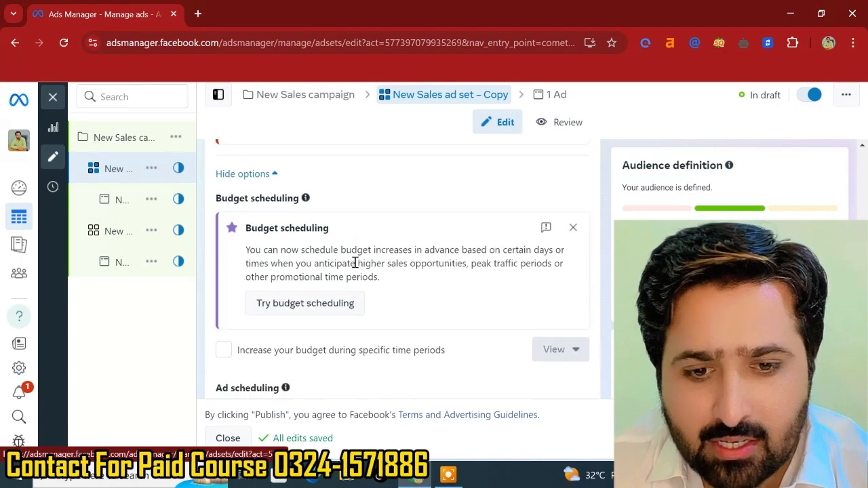
- Review the duplicated ad set's audience controls, locations, Advantage+ audience and placements settings
scroll(357, 268, down, 3)
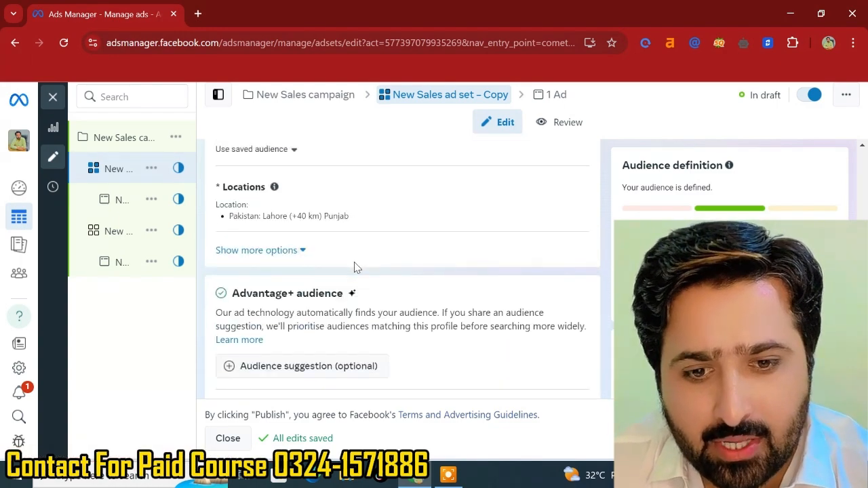
scroll(356, 267, down, 4)
scroll(339, 265, down, 2)
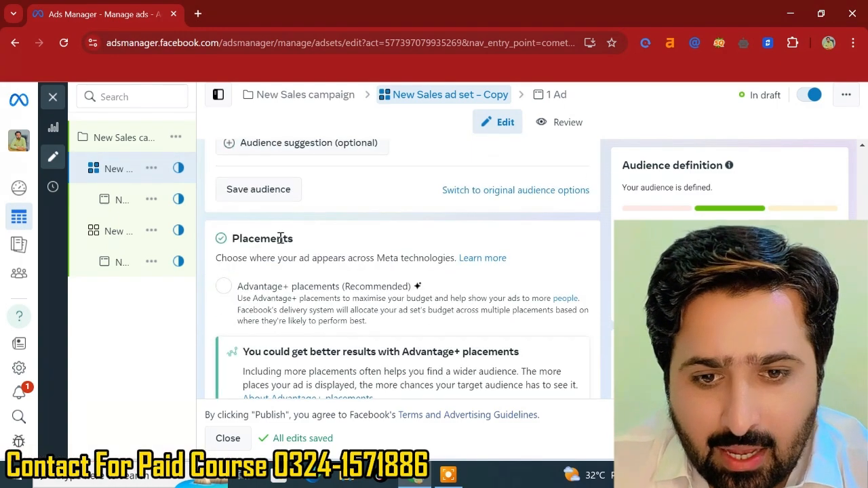
scroll(319, 202, down, 2)
scroll(317, 200, up, 4)
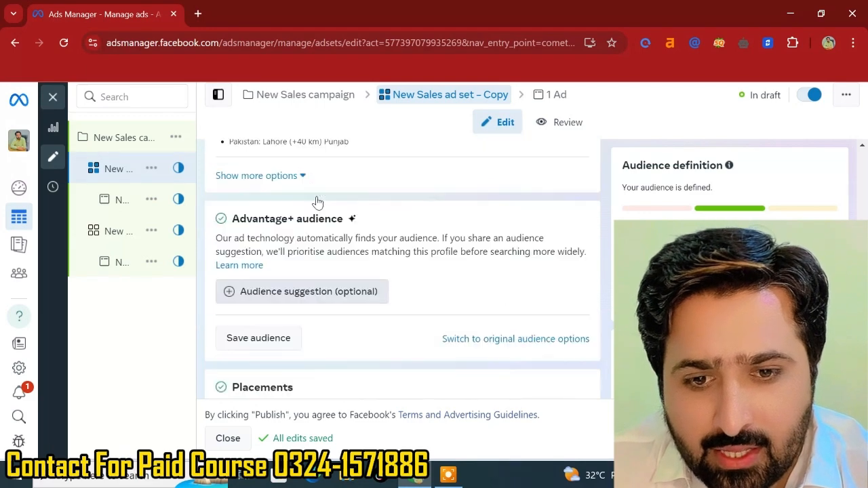
scroll(316, 201, down, 1)
scroll(317, 202, down, 6)
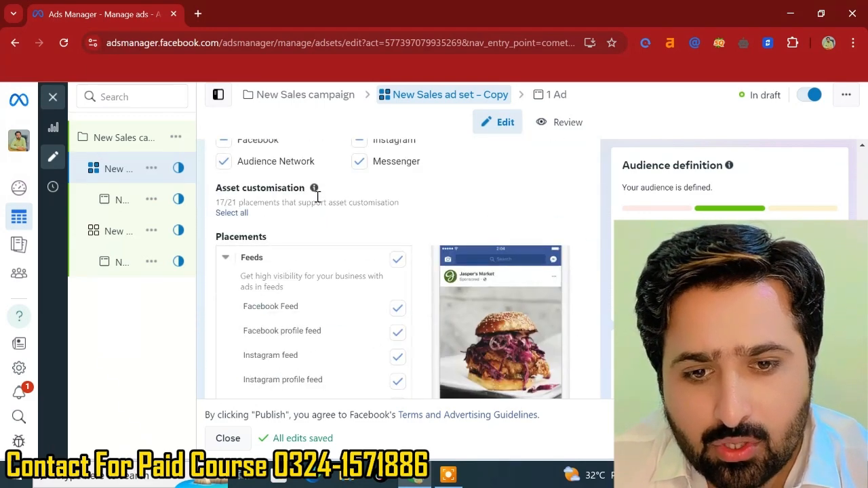
scroll(317, 202, up, 5)
scroll(316, 202, up, 1)
scroll(316, 200, down, 3)
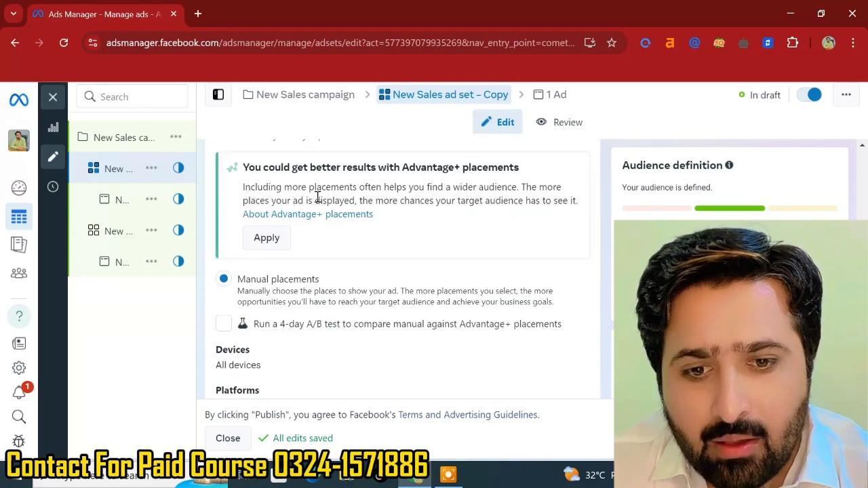
scroll(317, 198, up, 3)
scroll(317, 198, up, 4)
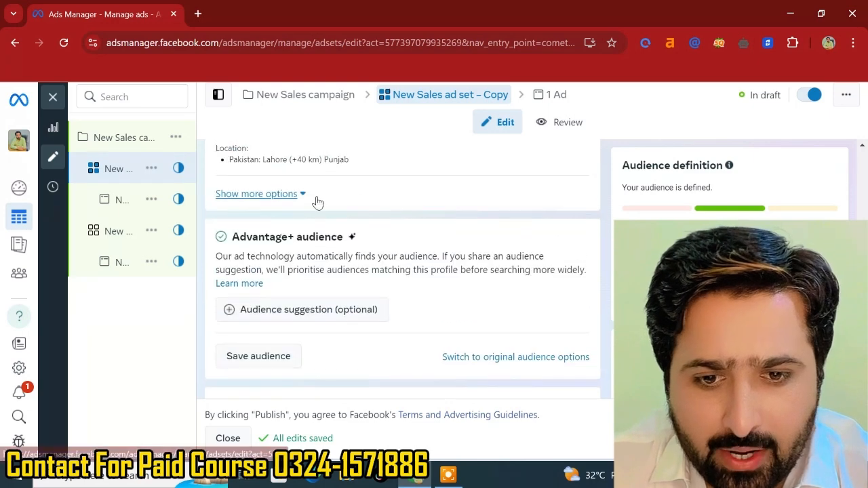
scroll(459, 318, down, 4)
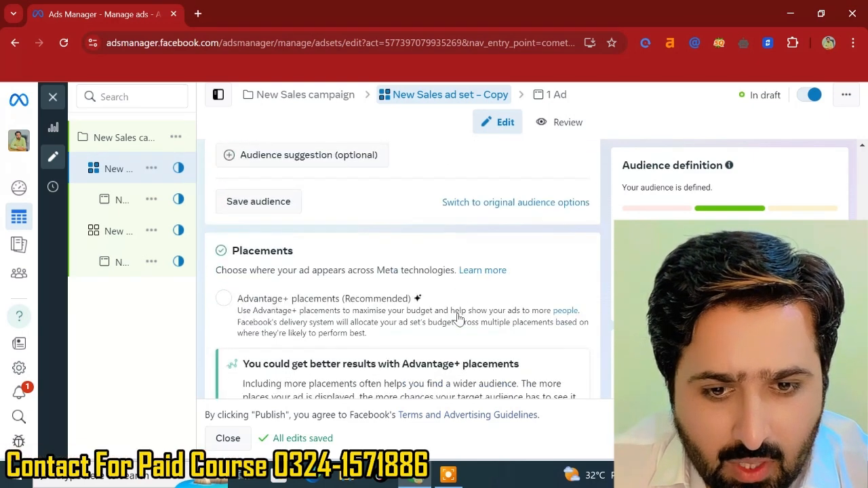
scroll(461, 312, up, 5)
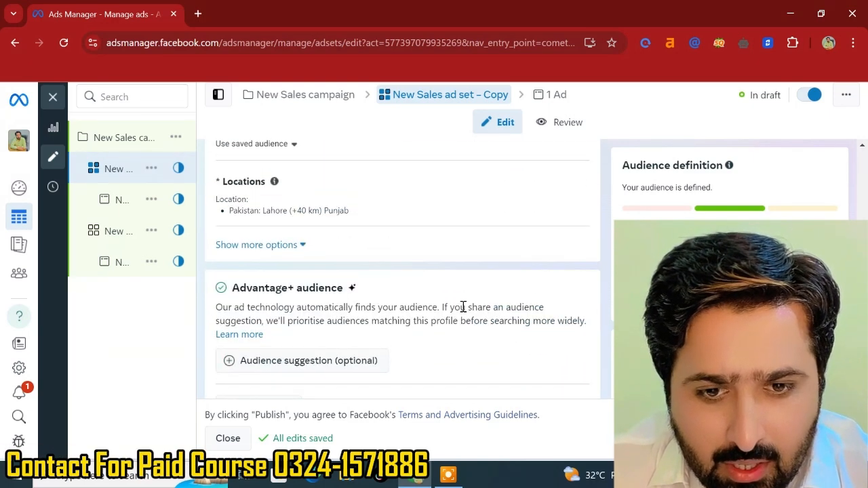
scroll(493, 201, up, 1)
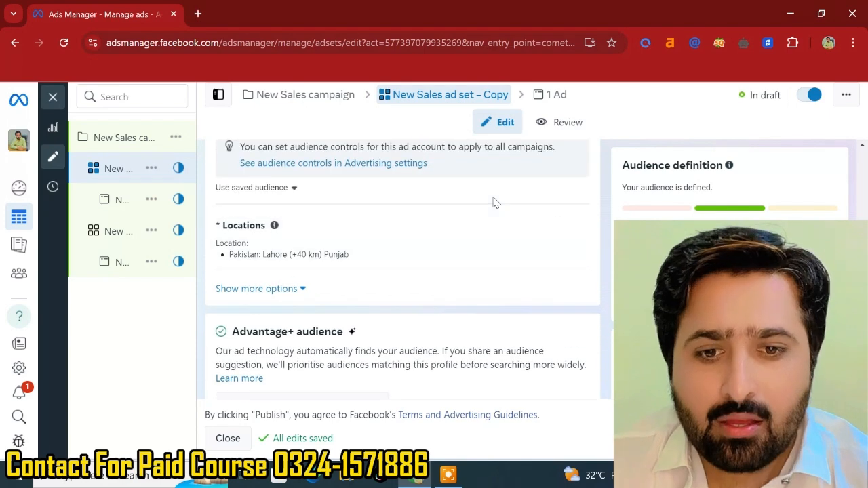
scroll(495, 202, up, 3)
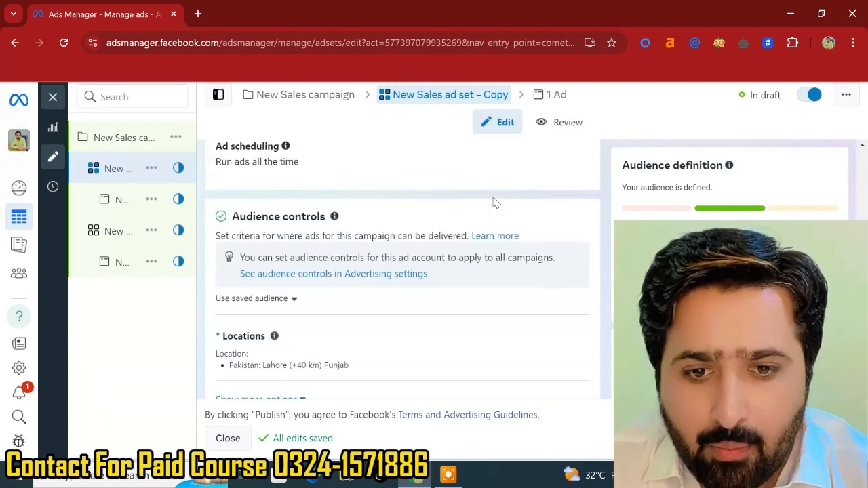
scroll(495, 202, down, 3)
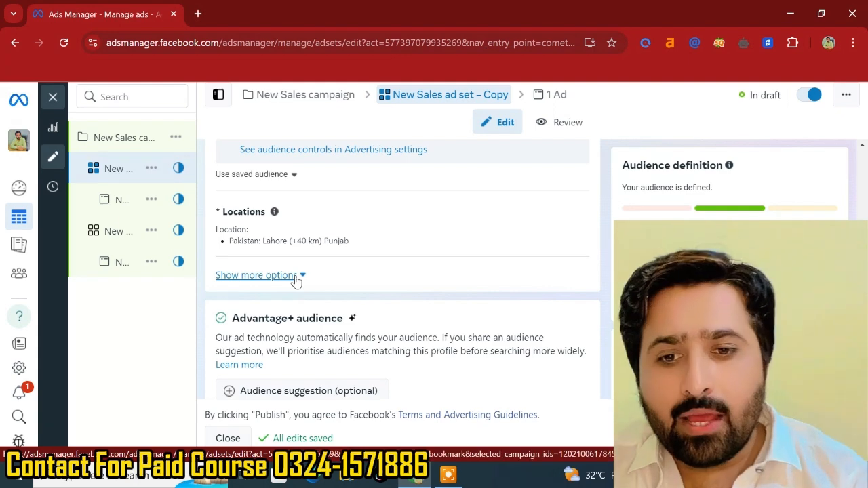
- Open the ad in the campaign tree, then the original ad set, and review its conversion and budget settings
click(120, 264)
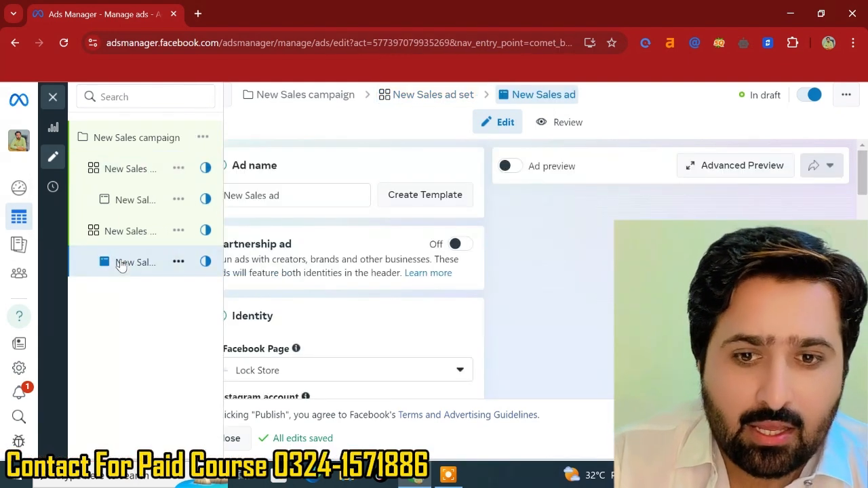
click(141, 235)
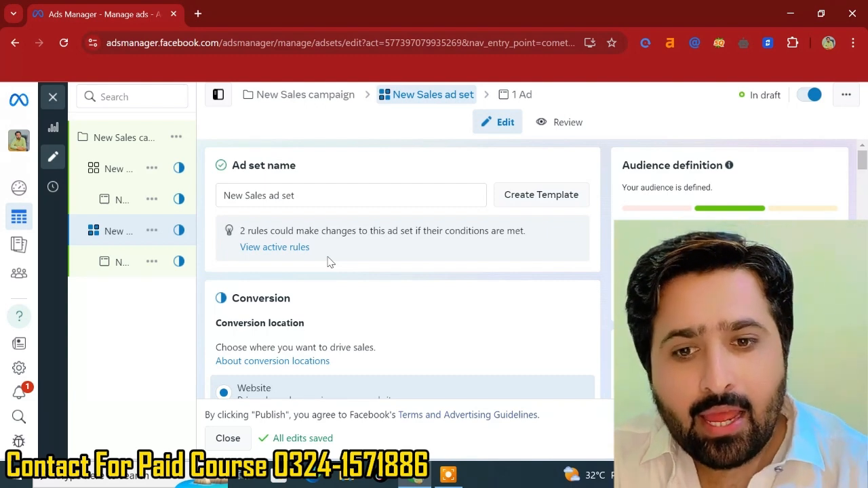
scroll(294, 280, down, 1)
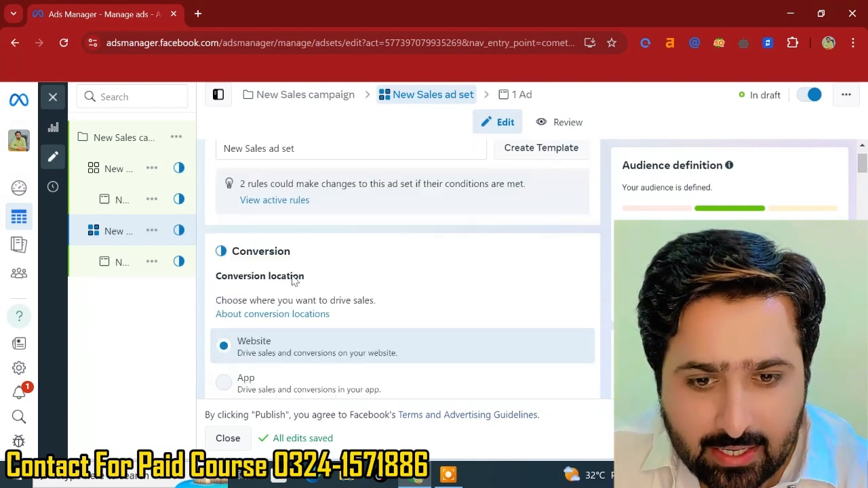
scroll(294, 281, down, 15)
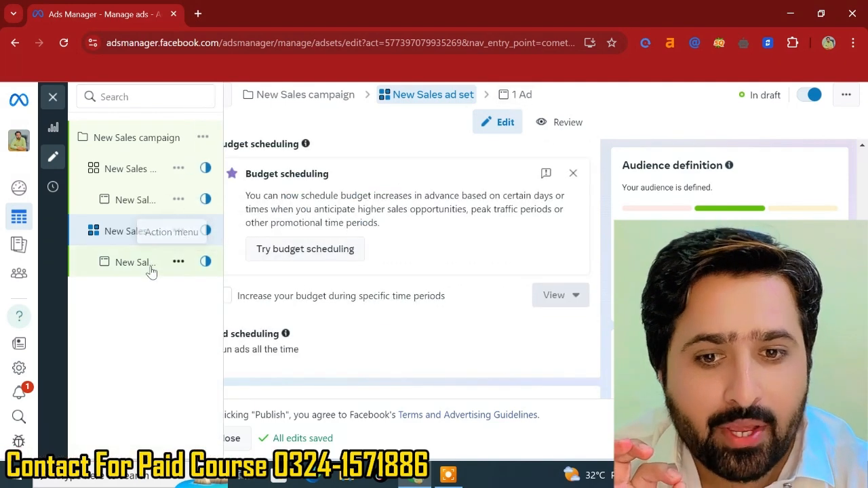
- Open the actions menu for the ad under the second ad set
click(178, 269)
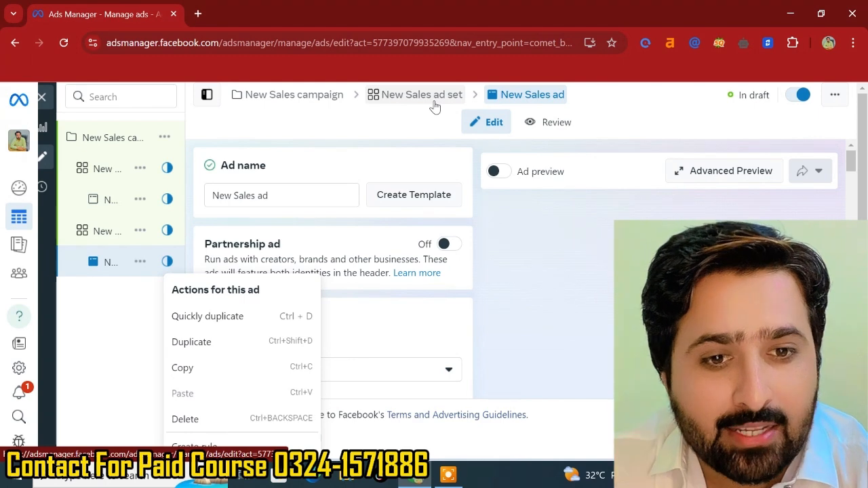
mouse_move(136, 306)
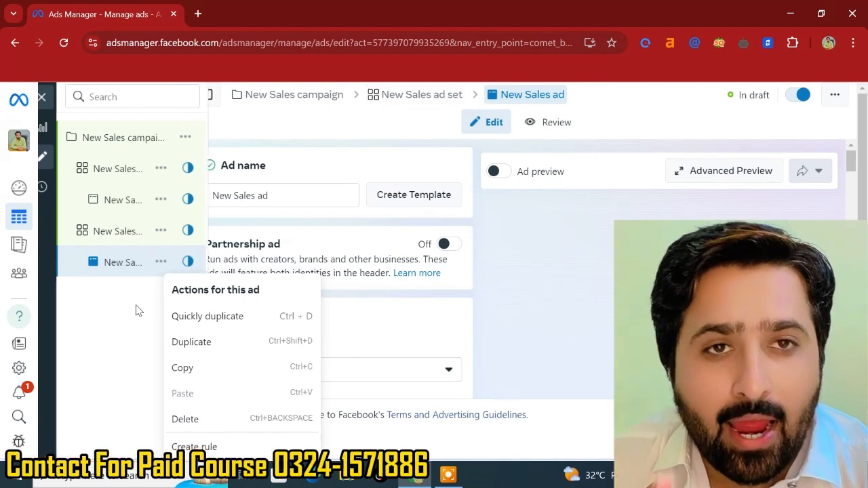